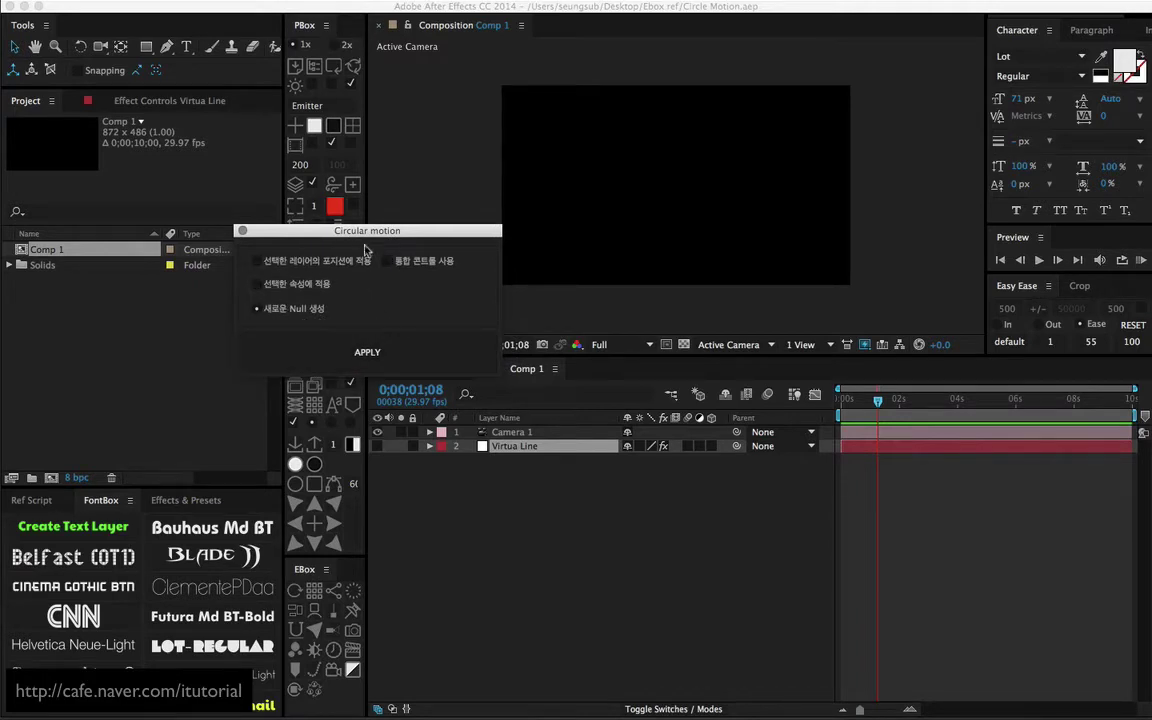
Step: Apply the Circular motion script with the 새로운 Null 생성 (create new null) option, scrub the result briefly and close the script window
{"action": "left_click_drag", "start_coordinate": [371, 232], "coordinate": [354, 235]}
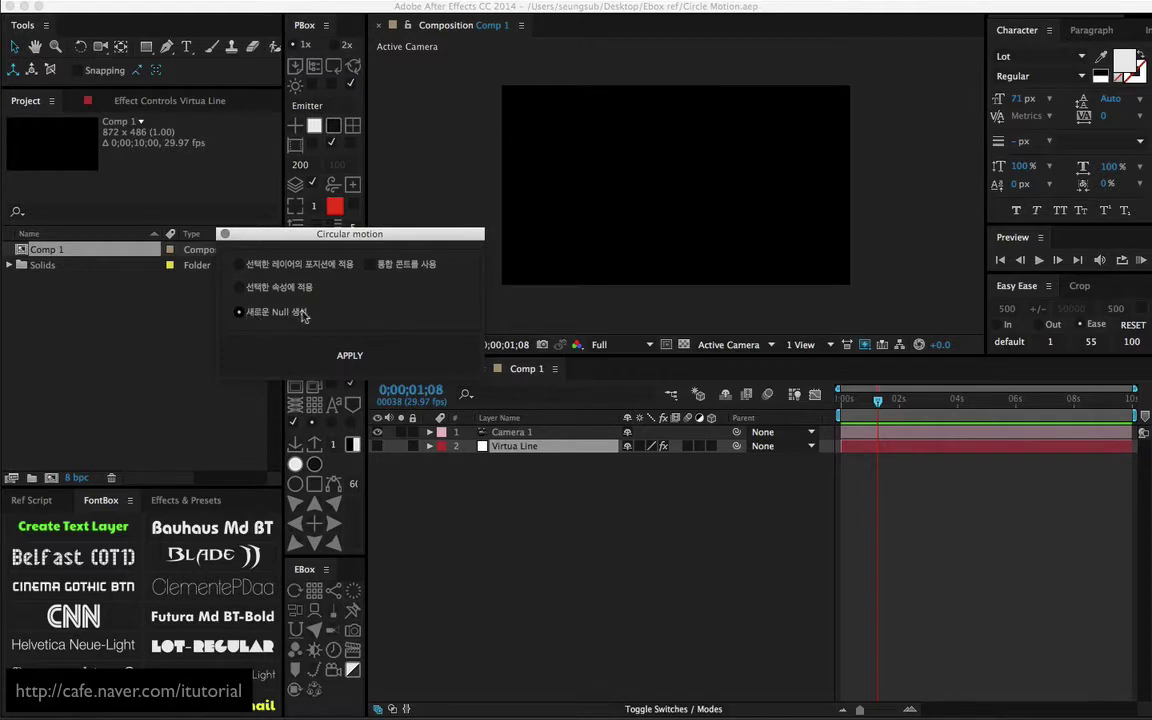
{"action": "left_click_drag", "start_coordinate": [376, 240], "coordinate": [348, 235]}
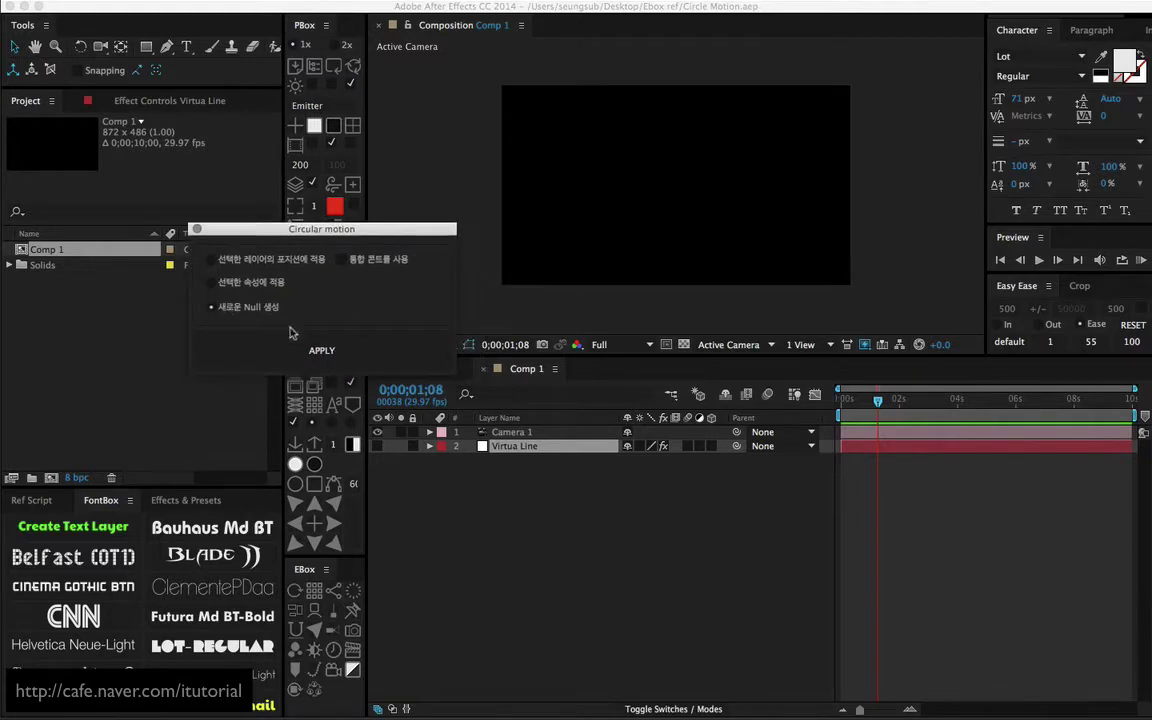
{"action": "left_click", "coordinate": [330, 352]}
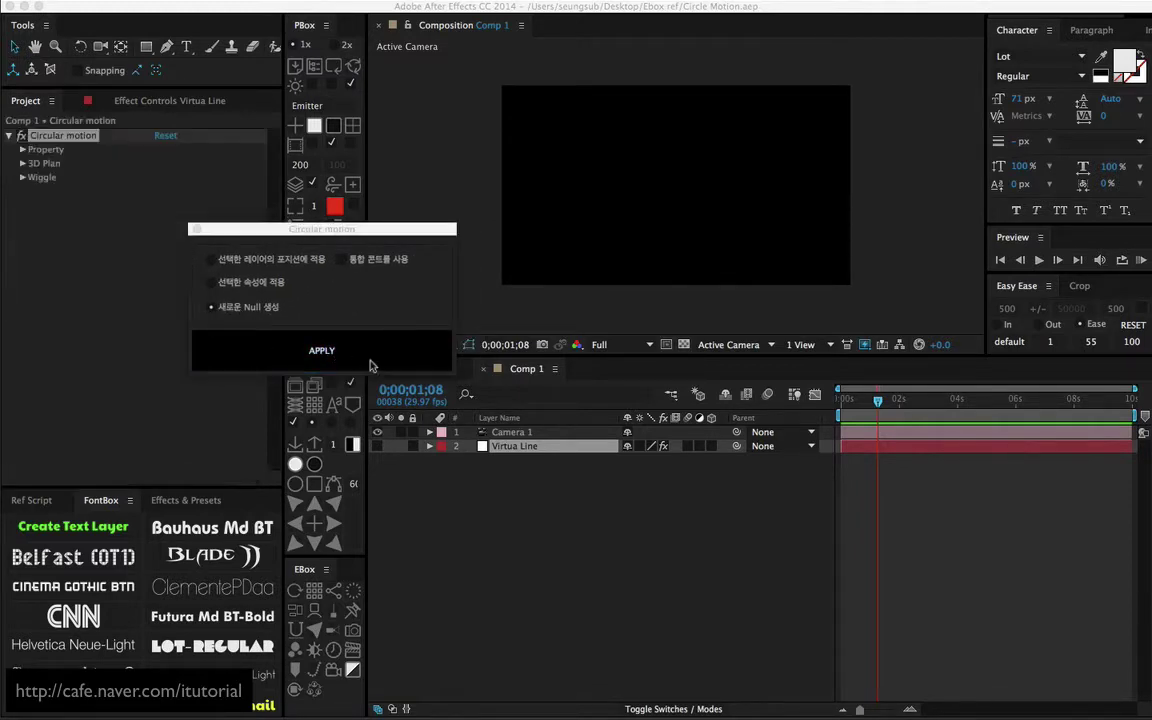
{"action": "mouse_move", "coordinate": [872, 408]}
{"action": "left_mouse_down"}
{"action": "mouse_move", "coordinate": [843, 408]}
{"action": "mouse_move", "coordinate": [856, 408]}
{"action": "left_mouse_up"}
{"action": "key", "text": "space"}
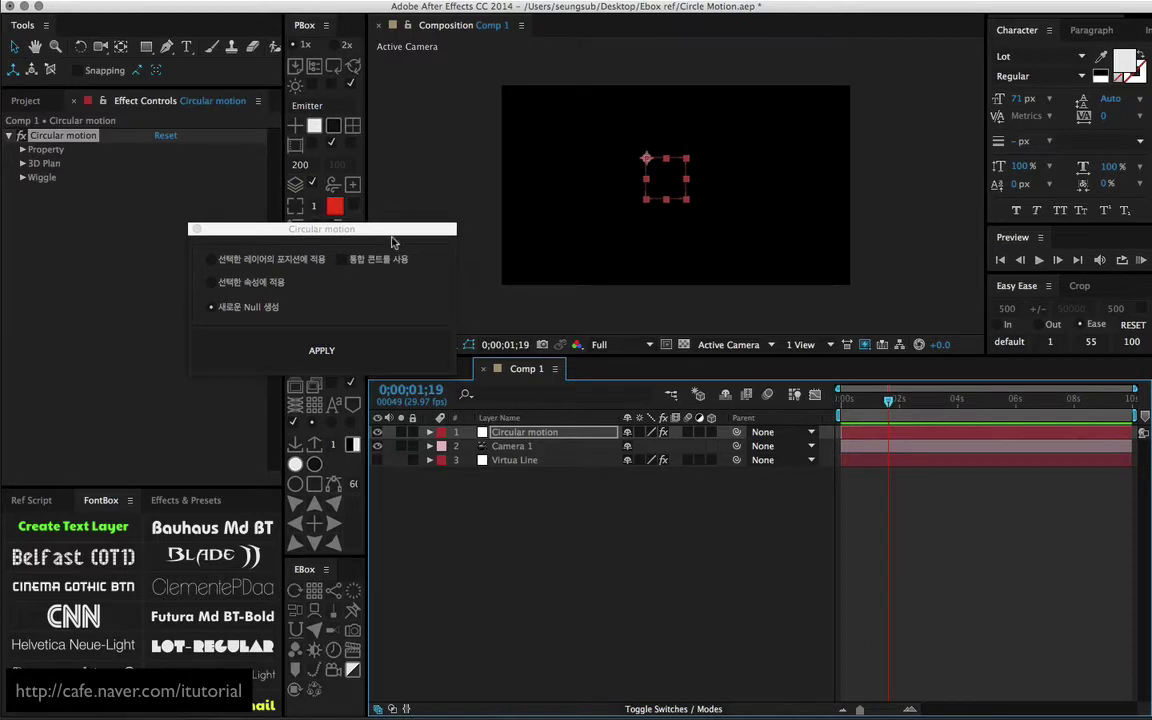
{"action": "left_click_drag", "start_coordinate": [393, 242], "coordinate": [397, 262]}
{"action": "left_click", "coordinate": [200, 250]}
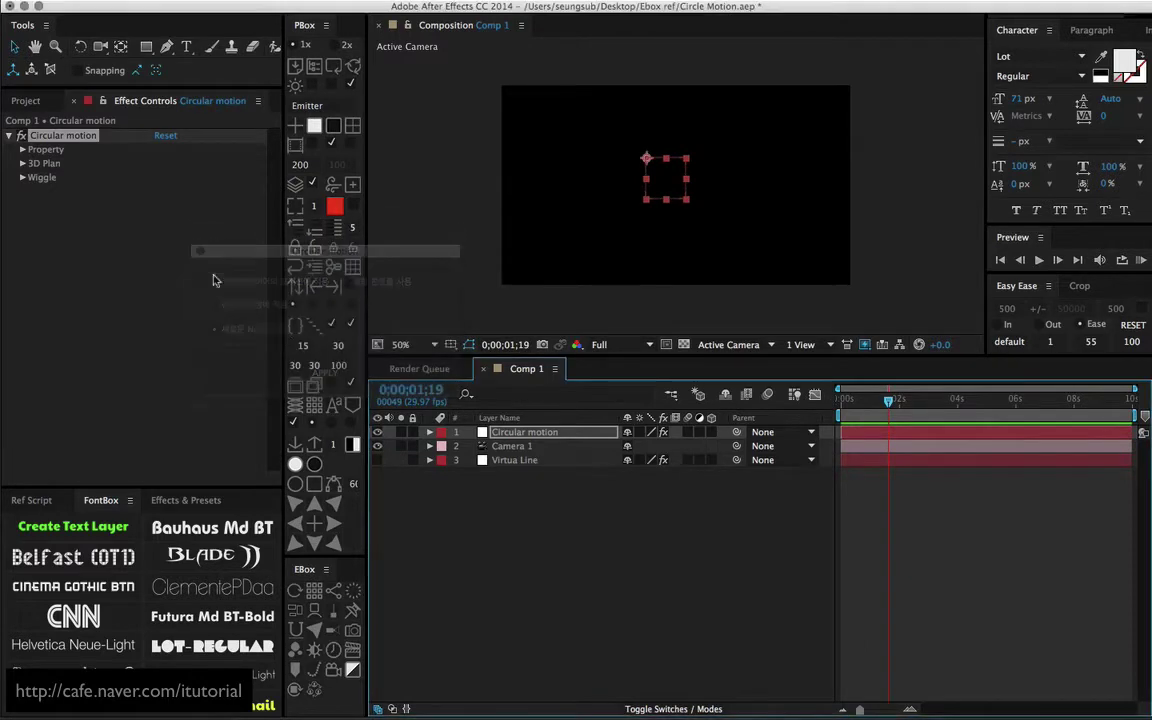
Step: Expand the Circular motion effect's Property, 3D Plan and Wiggle groups to examine their parameters, and scrub the timeline to watch the null's path
{"action": "left_click", "coordinate": [527, 436]}
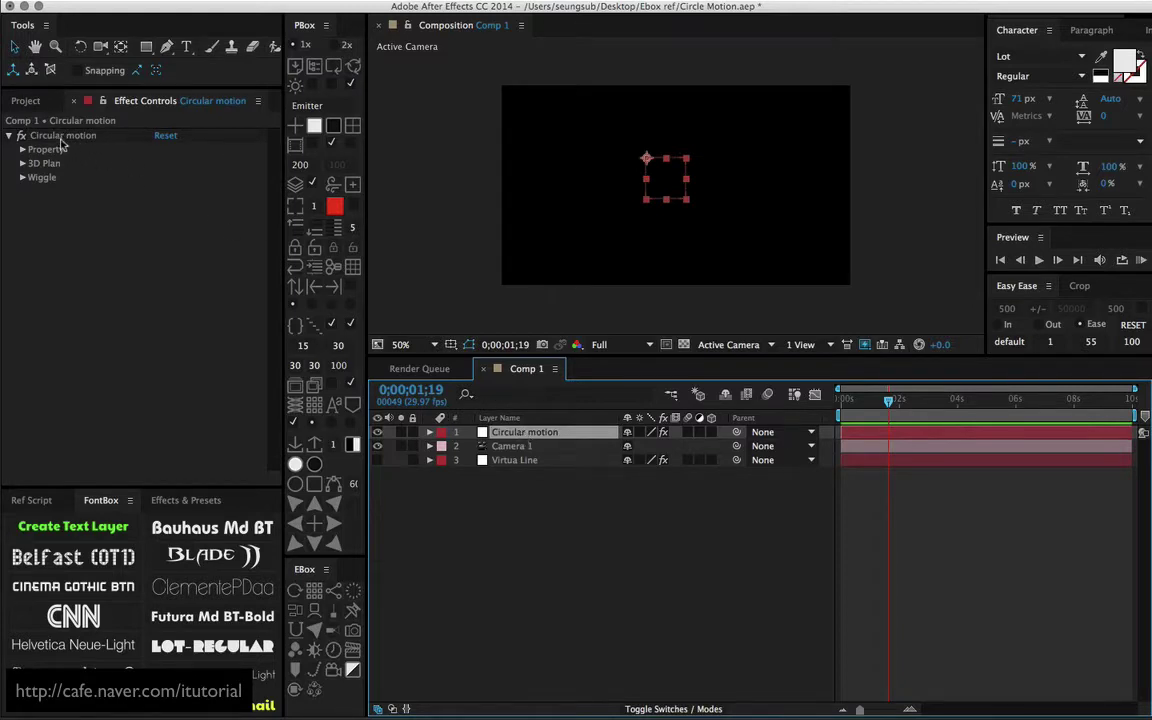
{"action": "left_click", "coordinate": [22, 150]}
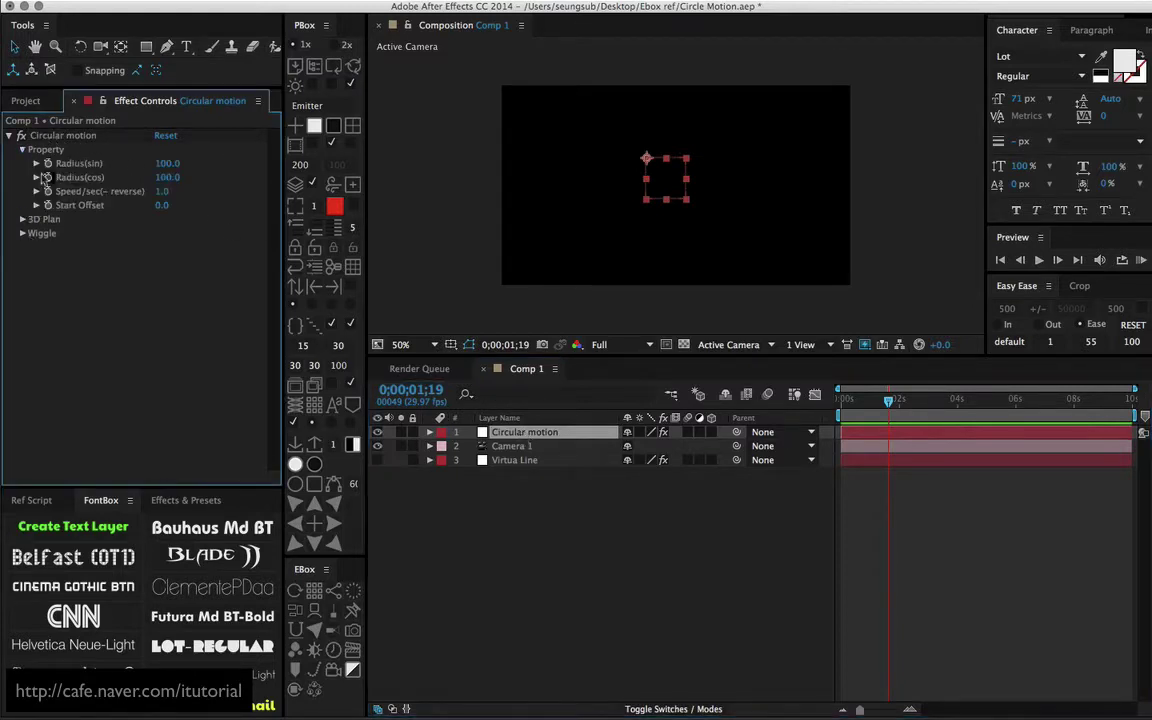
{"action": "left_click", "coordinate": [22, 219]}
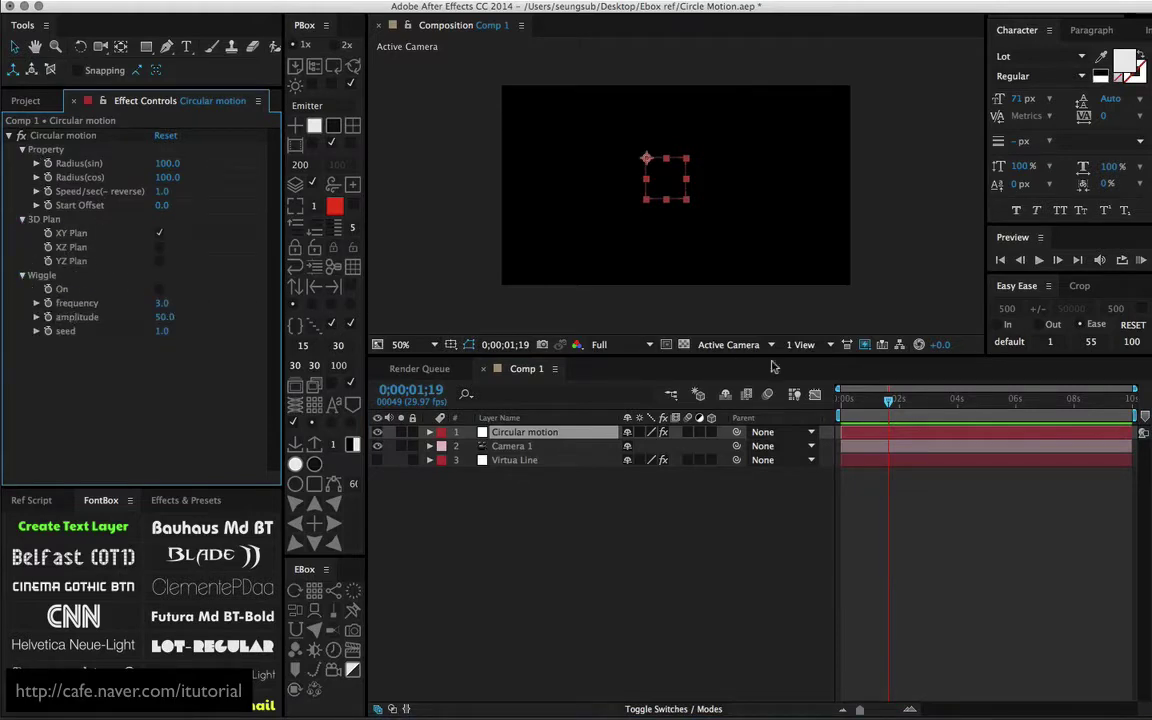
{"action": "left_click_drag", "start_coordinate": [886, 402], "coordinate": [864, 402]}
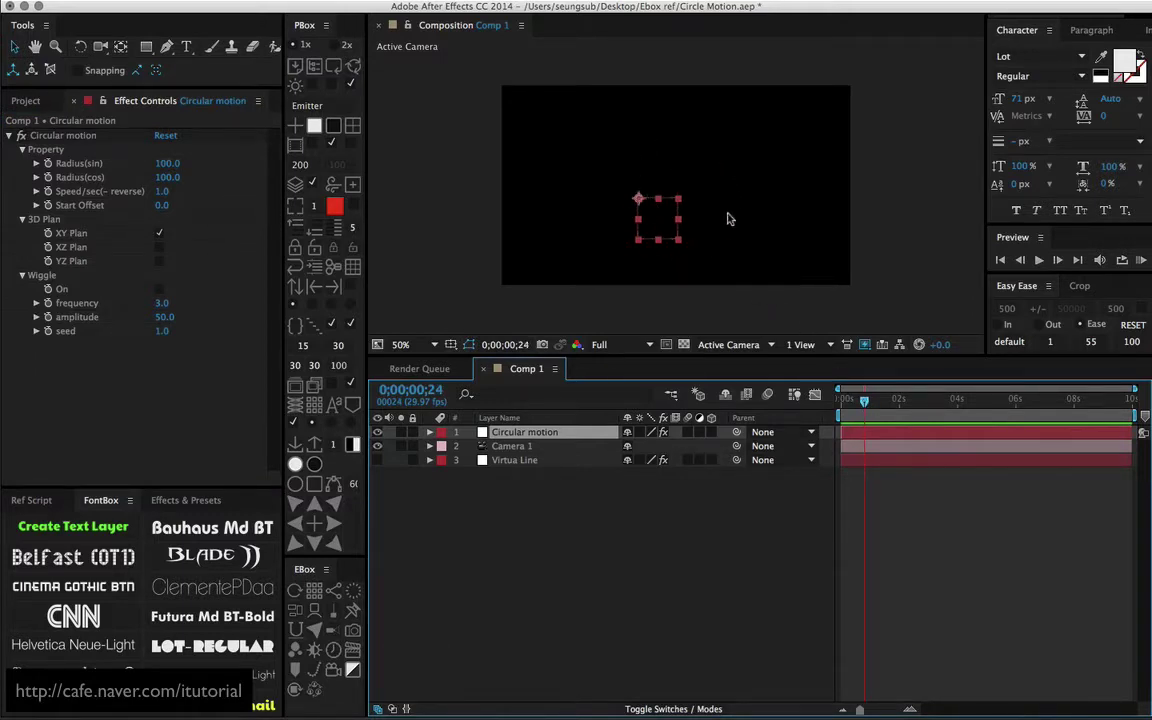
Step: Reveal the Virtua Line layer's Producer expression using c.toComp(c.anchorPoint), enable it so the line follows the Circular motion null, and show the layer
{"action": "left_click", "coordinate": [518, 474]}
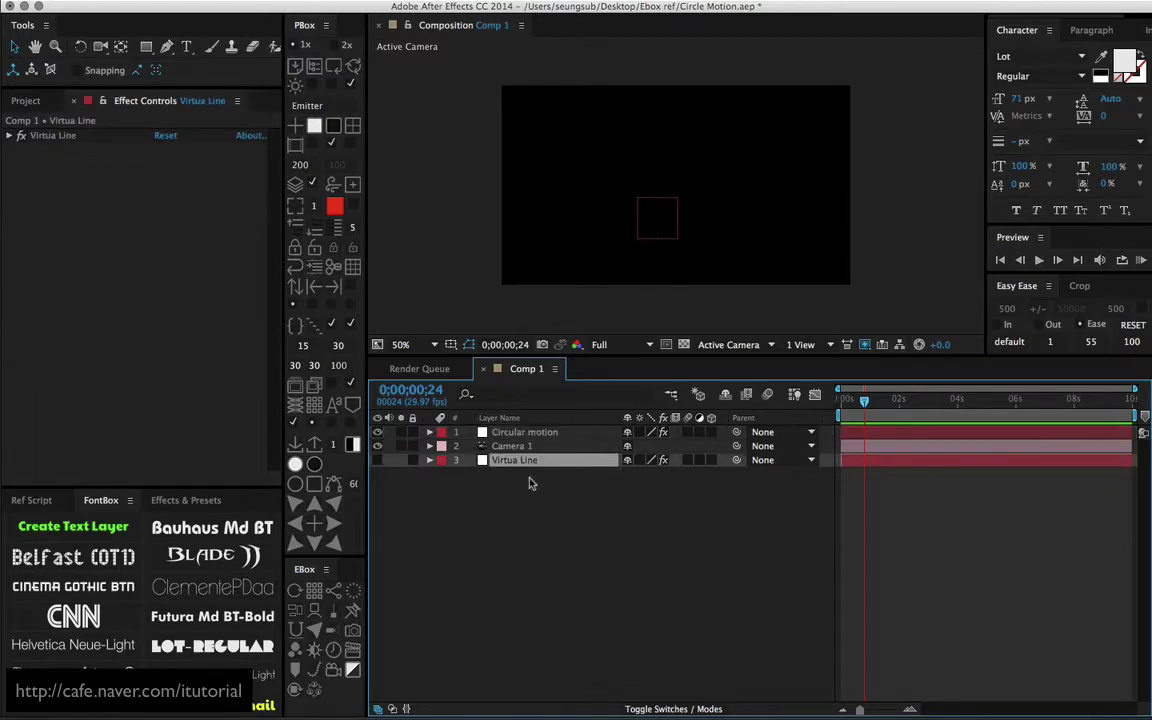
{"action": "key", "text": "e"}
{"action": "key", "text": "e"}
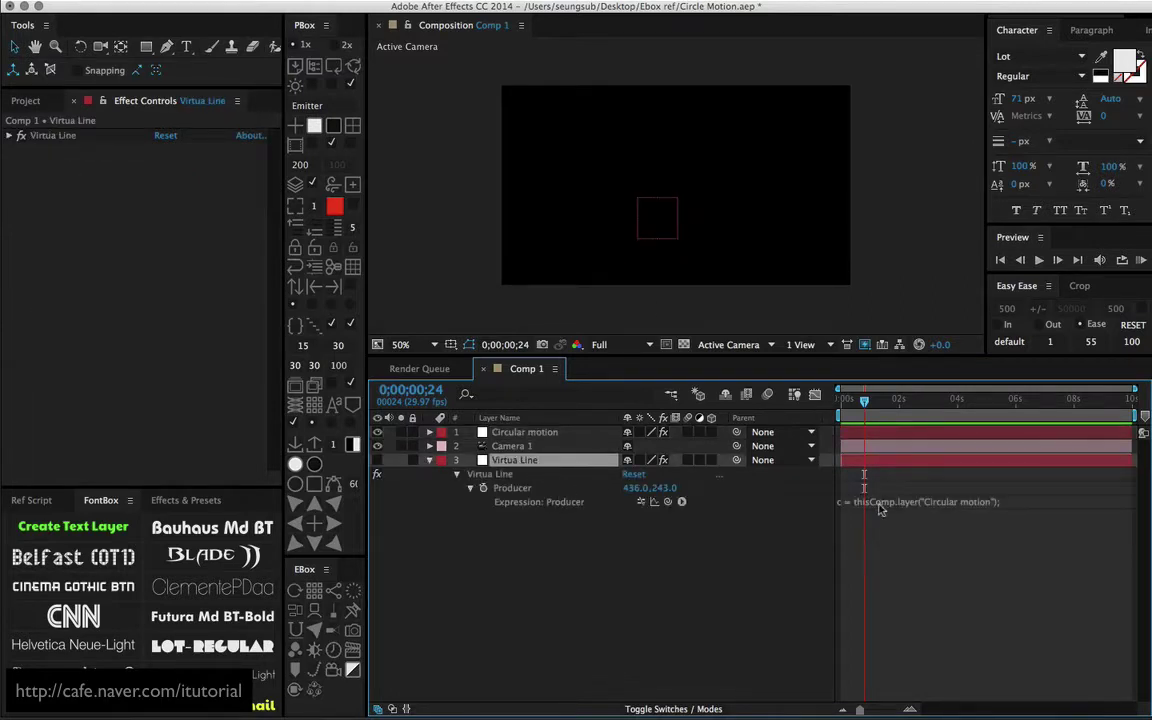
{"action": "type", "text": "c.toComp(c.anchorPoint)"}
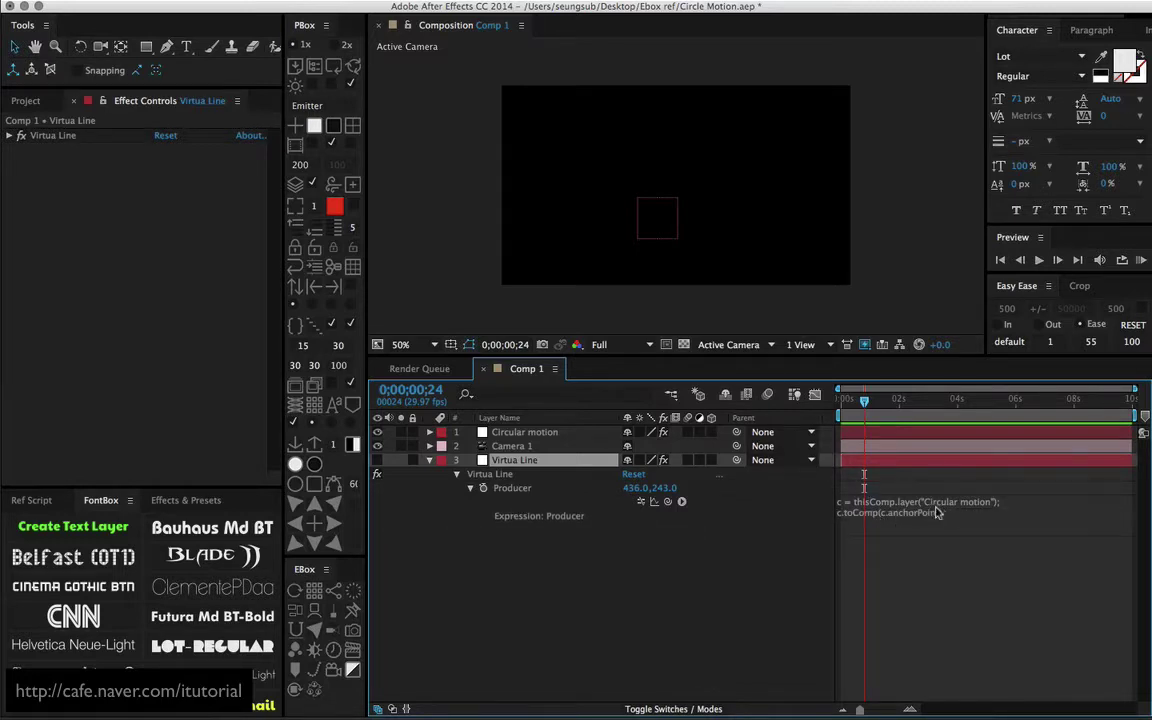
{"action": "left_click", "coordinate": [530, 434]}
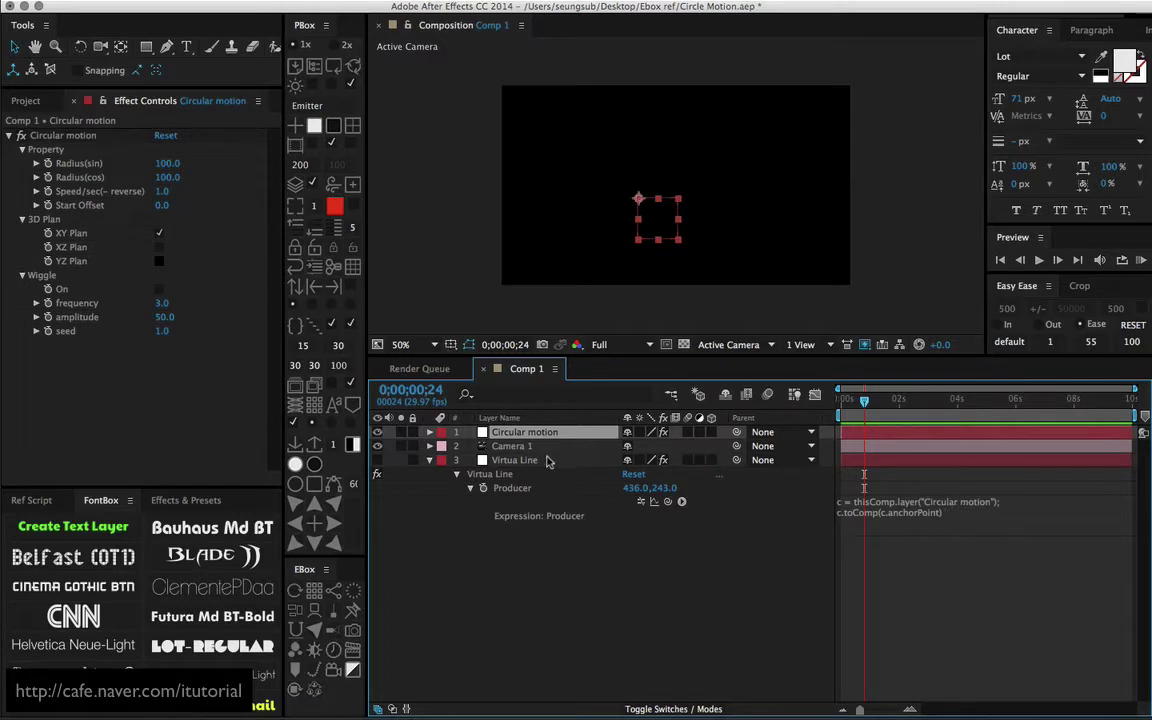
{"action": "left_click", "coordinate": [642, 502]}
{"action": "left_click", "coordinate": [431, 460]}
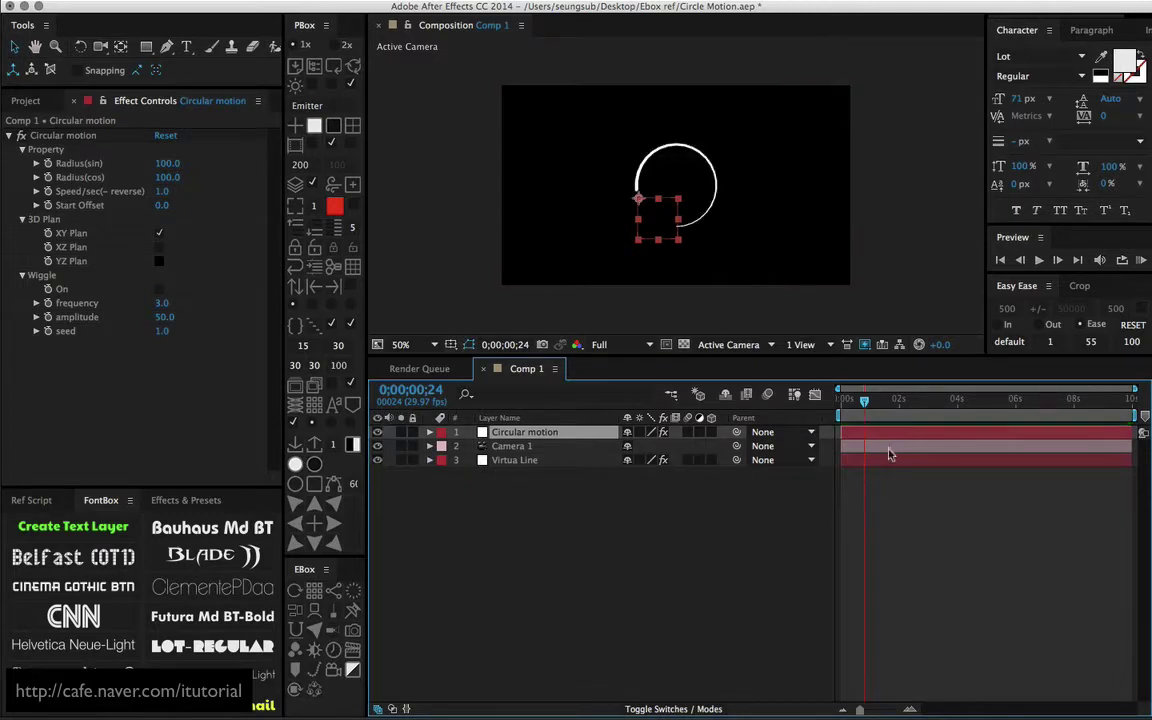
Step: Try Radius(sin) 228 and Radius(cos) 166 on the Circular motion effect, scrubbing the timeline to compare the drawn paths
{"action": "mouse_move", "coordinate": [865, 402]}
{"action": "left_mouse_down"}
{"action": "mouse_move", "coordinate": [843, 402]}
{"action": "mouse_move", "coordinate": [887, 402]}
{"action": "mouse_move", "coordinate": [845, 402]}
{"action": "left_mouse_up"}
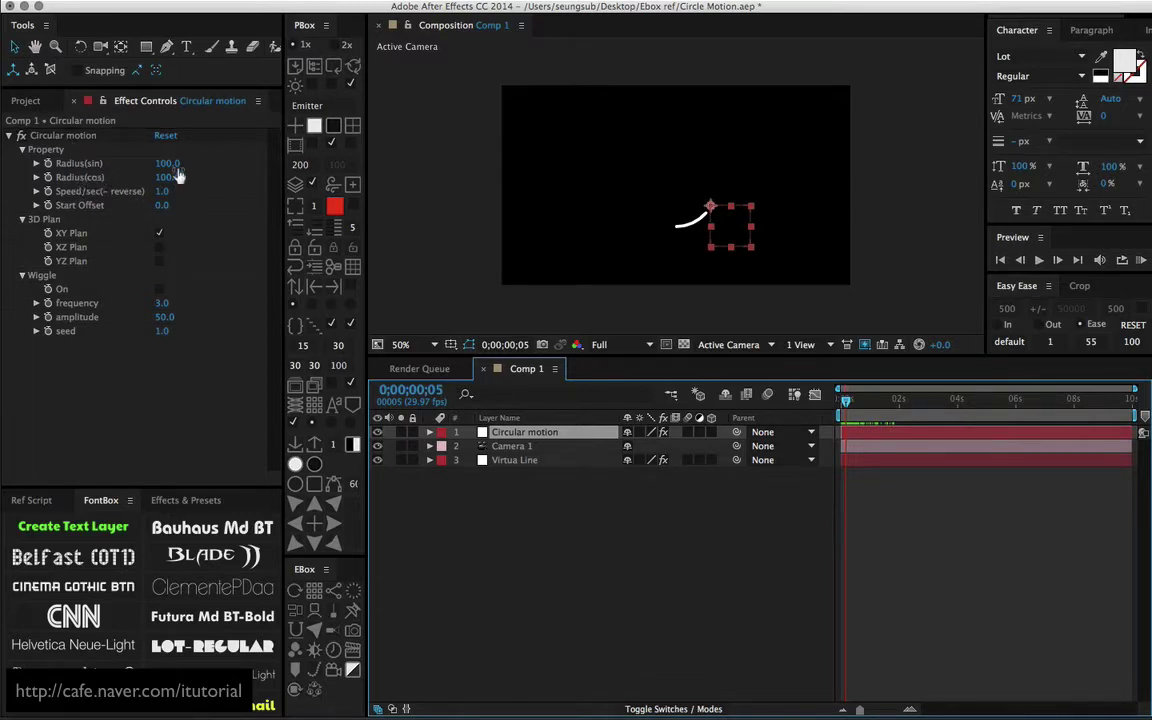
{"action": "left_click_drag", "start_coordinate": [849, 403], "coordinate": [875, 403]}
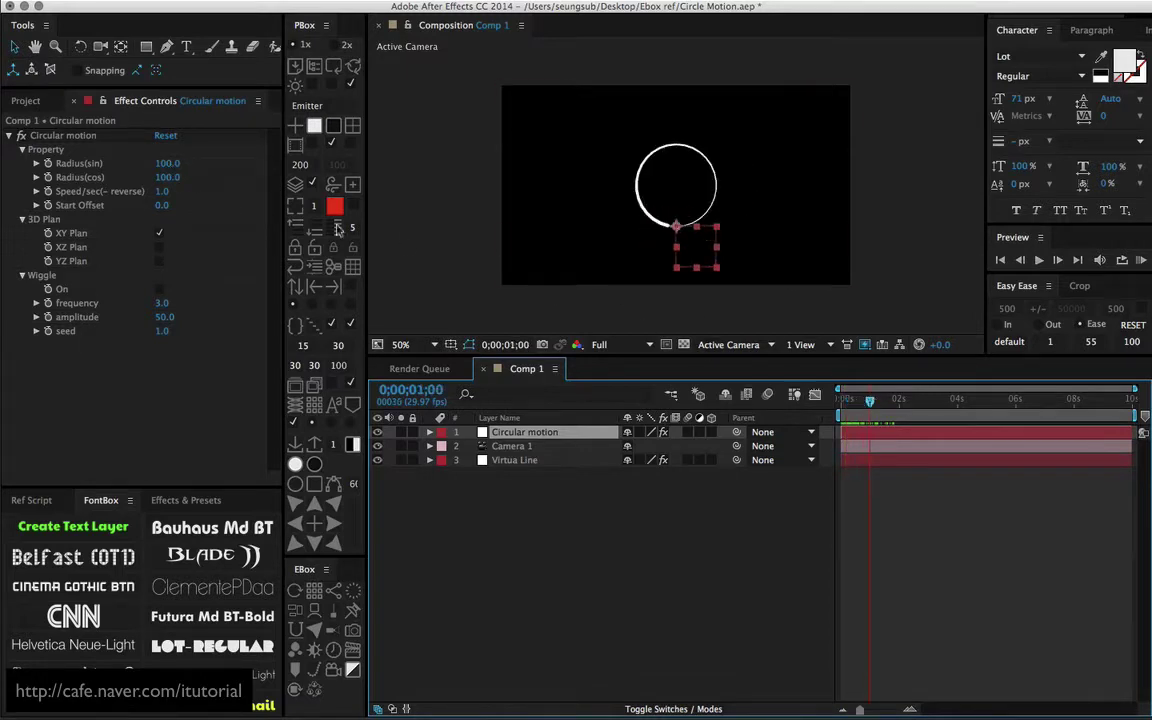
{"action": "left_click_drag", "start_coordinate": [167, 163], "coordinate": [232, 159]}
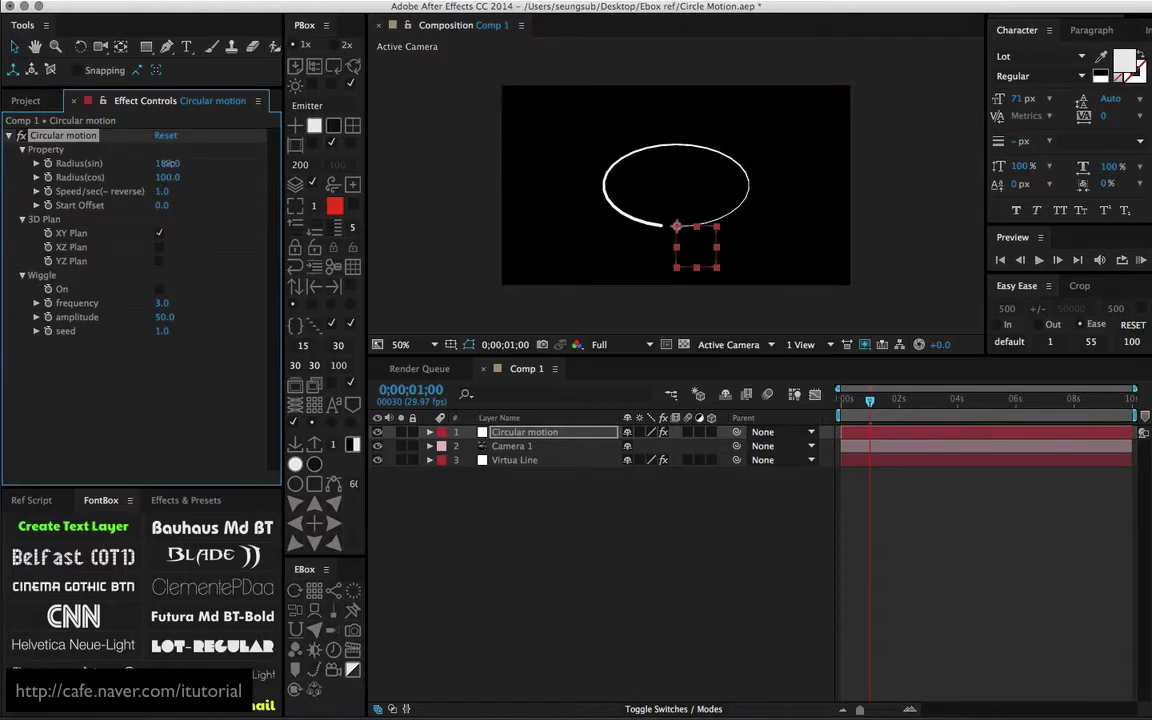
{"action": "left_click_drag", "start_coordinate": [167, 163], "coordinate": [224, 175]}
{"action": "left_click_drag", "start_coordinate": [872, 401], "coordinate": [877, 404]}
{"action": "left_click_drag", "start_coordinate": [166, 163], "coordinate": [237, 168]}
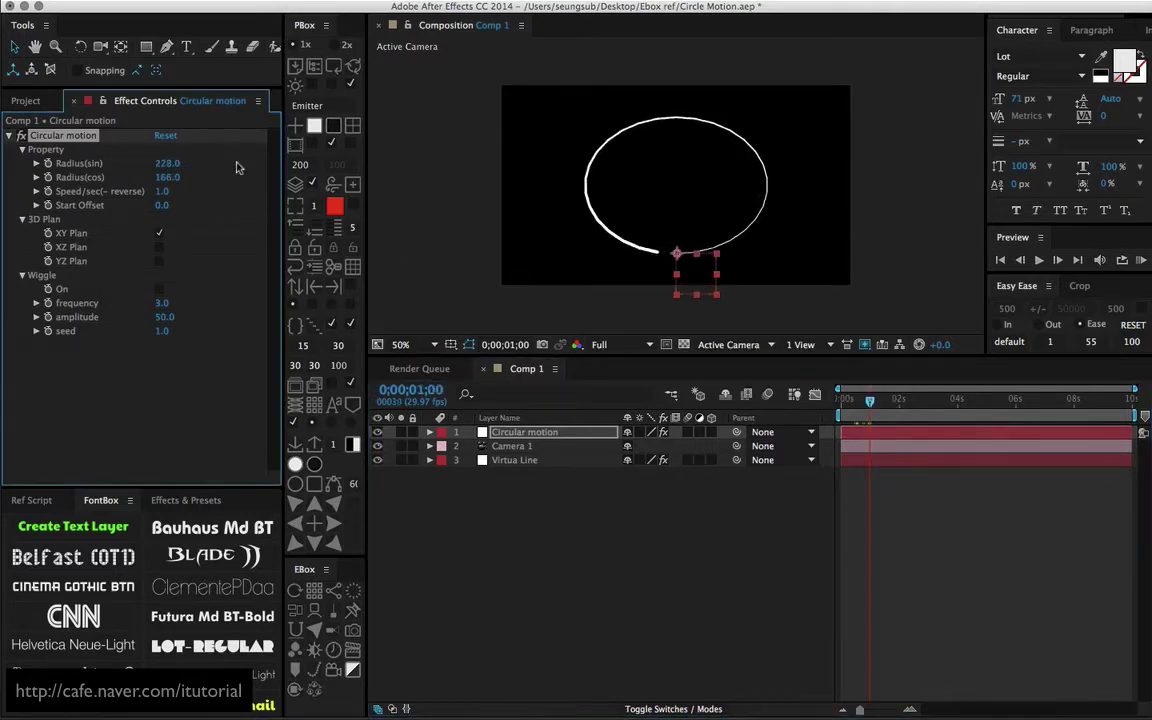
{"action": "left_click_drag", "start_coordinate": [870, 401], "coordinate": [846, 403]}
Step: Set both Radius(sin) and Radius(cos) of the Circular motion effect to 100
{"action": "left_click", "coordinate": [167, 163]}
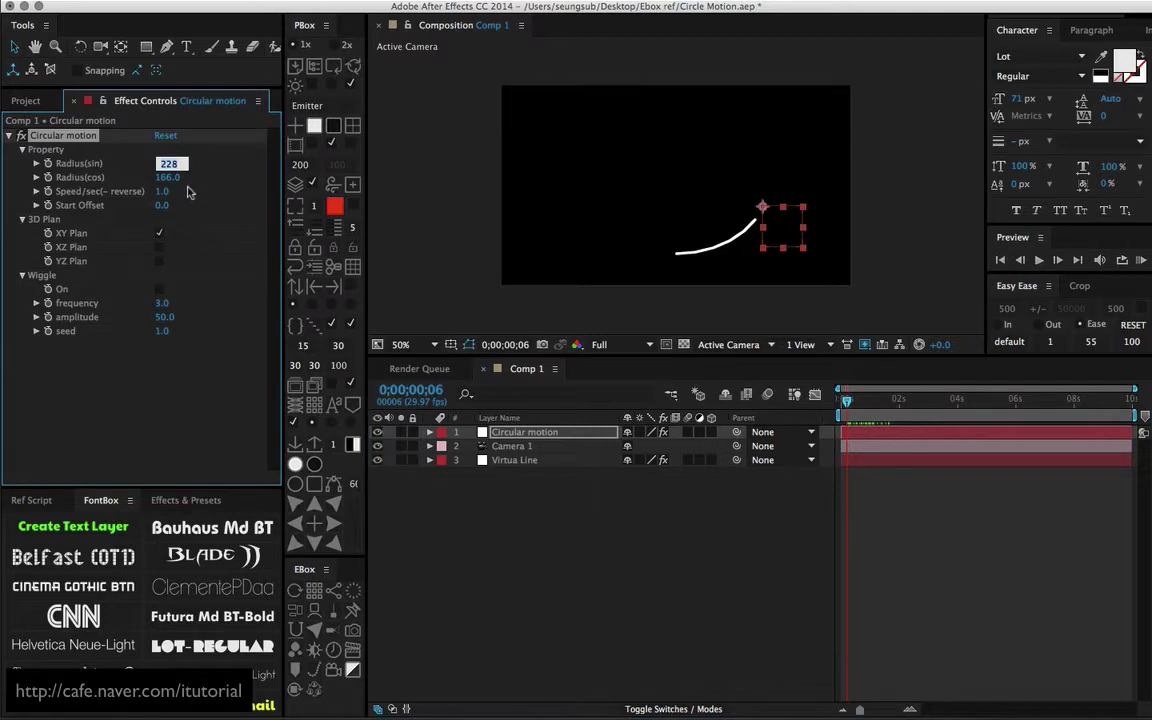
{"action": "type", "text": "100"}
{"action": "key", "text": "Return"}
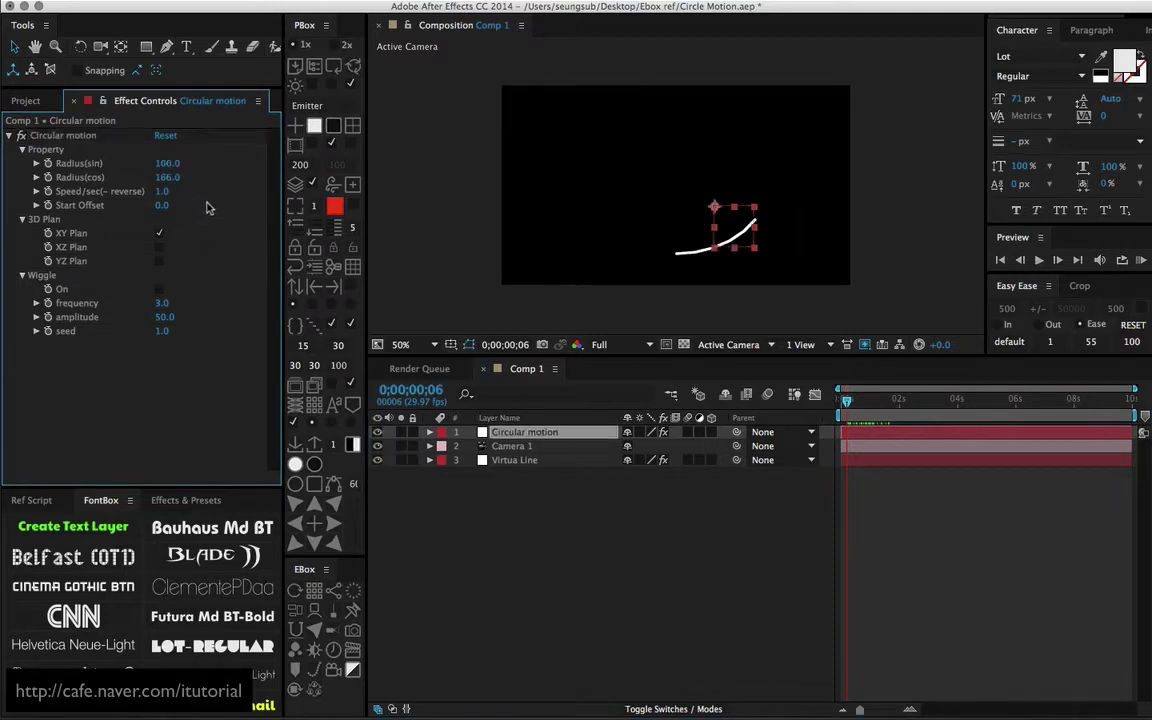
{"action": "left_click", "coordinate": [172, 178]}
{"action": "type", "text": "10"}
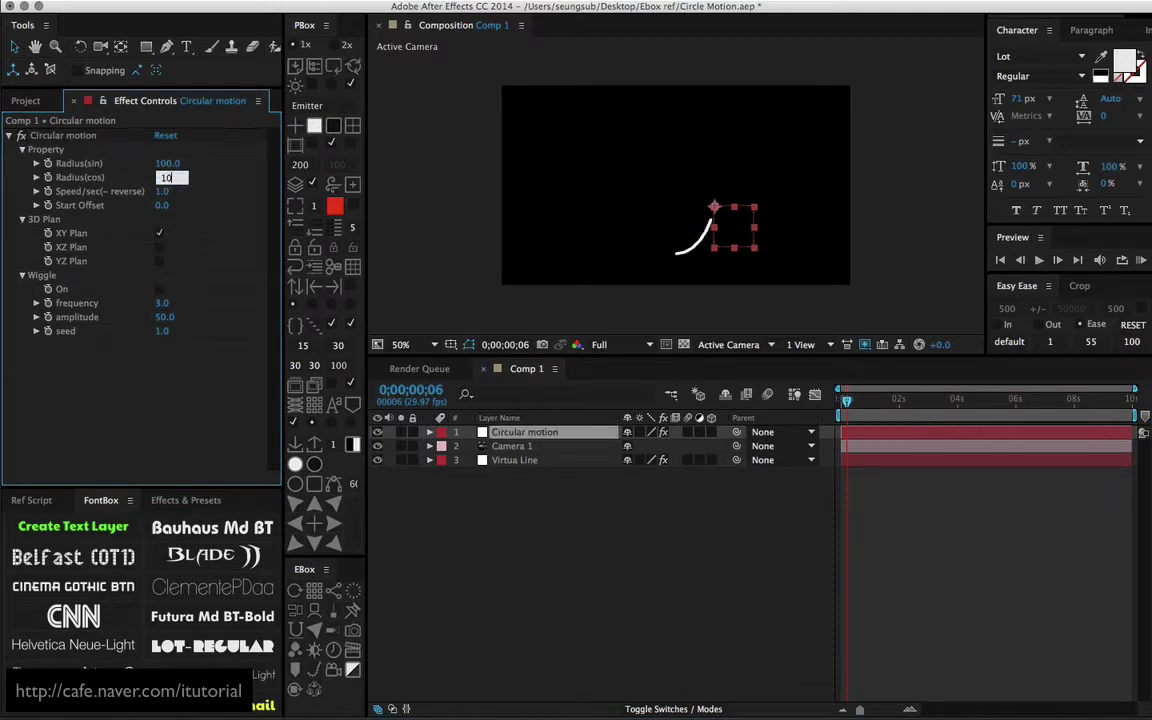
{"action": "type", "text": "0"}
{"action": "key", "text": "Return"}
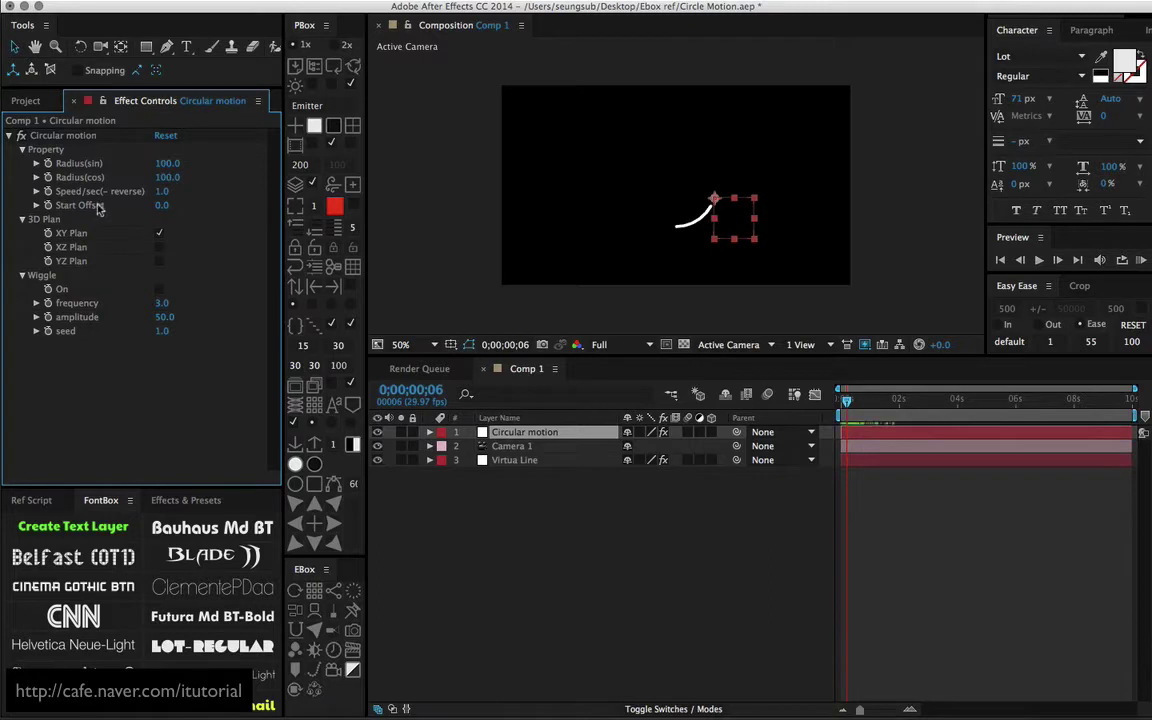
Step: From the start of the timeline, set the effect's Speed/sec to 2, enable XZ Plan and scrub to preview the motion
{"action": "mouse_move", "coordinate": [847, 401]}
{"action": "left_mouse_down"}
{"action": "mouse_move", "coordinate": [871, 402]}
{"action": "mouse_move", "coordinate": [810, 385]}
{"action": "left_mouse_up"}
{"action": "left_click", "coordinate": [162, 191]}
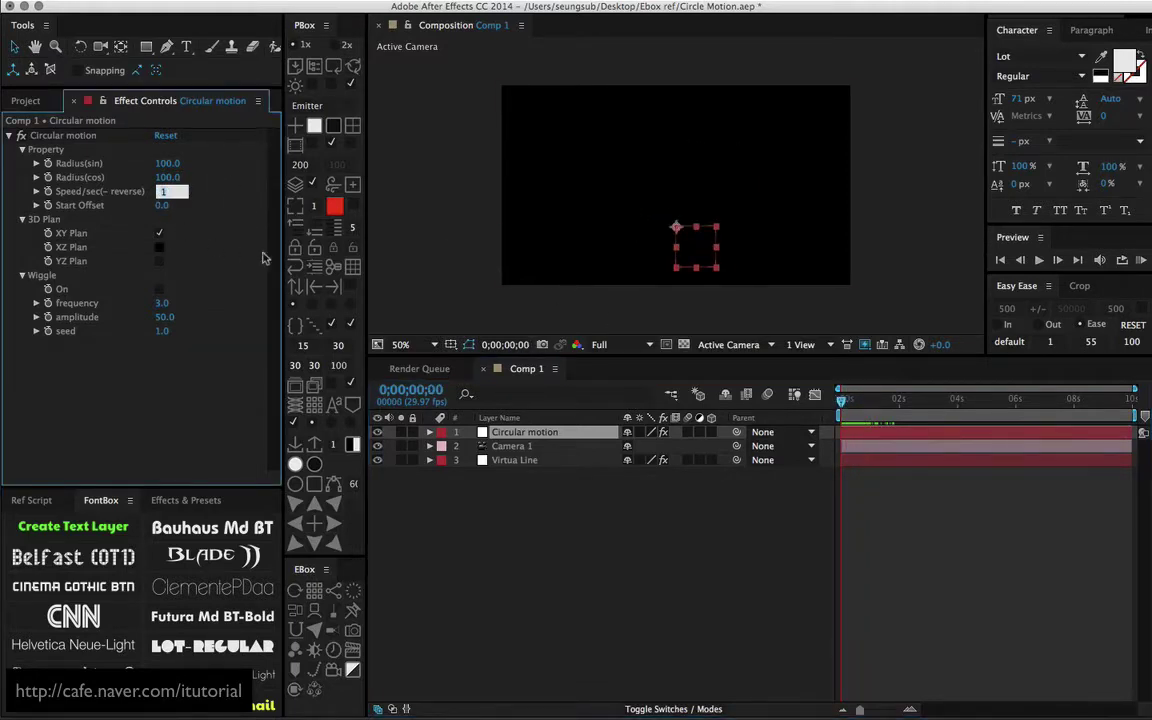
{"action": "type", "text": "2"}
{"action": "left_click", "coordinate": [159, 247]}
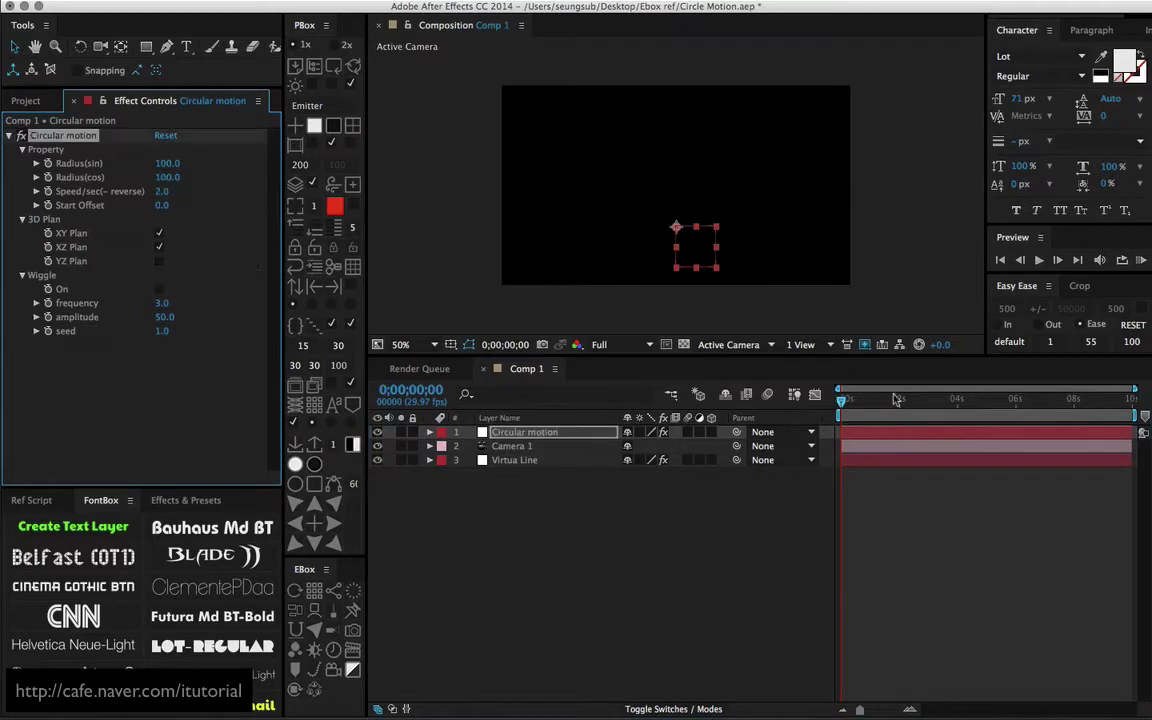
{"action": "mouse_move", "coordinate": [845, 401]}
{"action": "left_mouse_down"}
{"action": "mouse_move", "coordinate": [900, 398]}
{"action": "mouse_move", "coordinate": [841, 397]}
{"action": "left_mouse_up"}
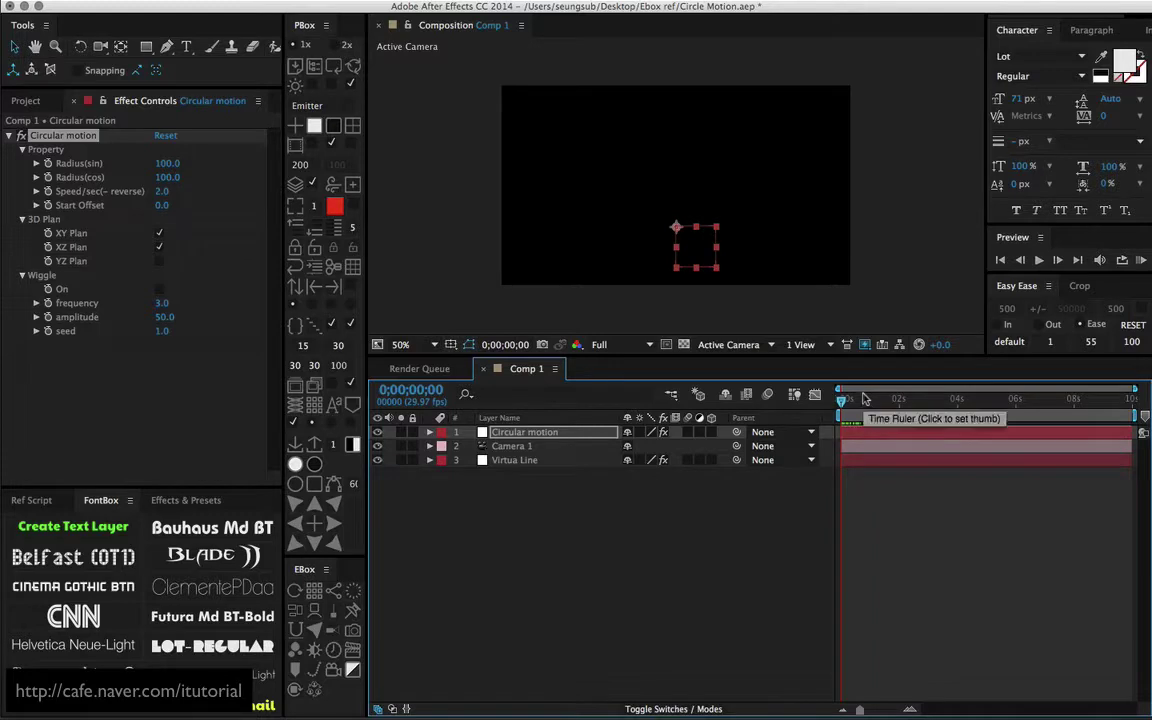
Step: Try a Speed/sec value of 0.5 on the Circular motion effect and scrub the timeline to preview it
{"action": "left_click", "coordinate": [162, 192]}
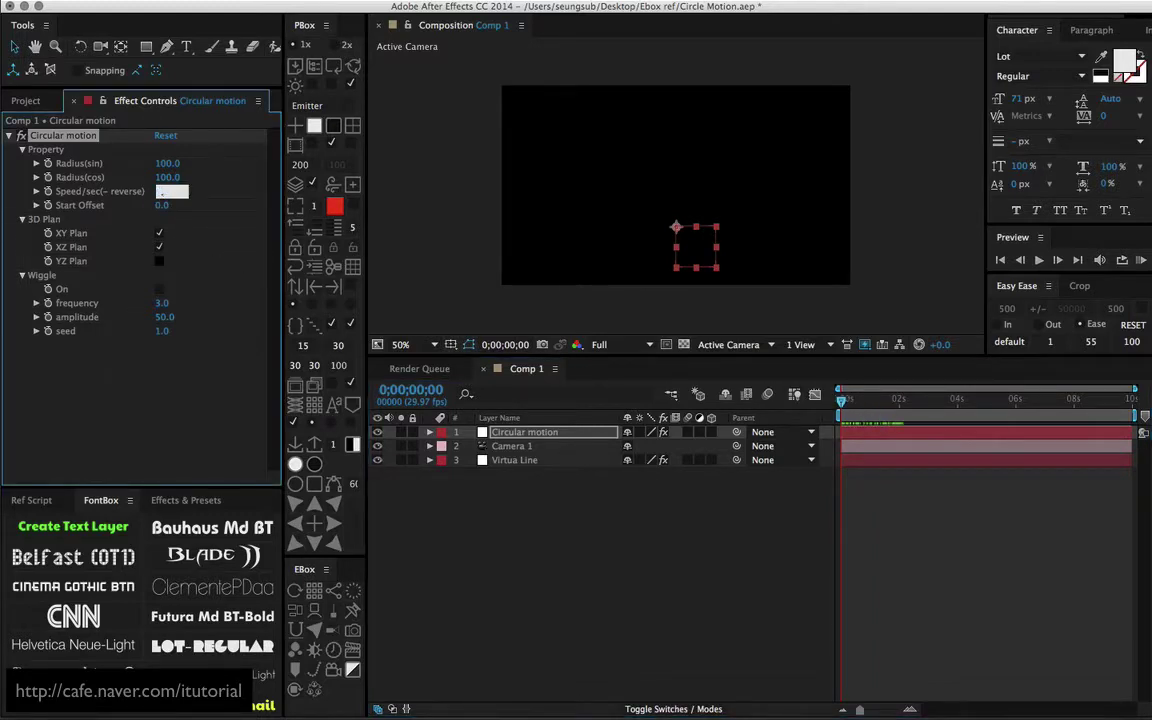
{"action": "type", "text": ".5"}
{"action": "key", "text": "Return"}
{"action": "mouse_move", "coordinate": [843, 400]}
{"action": "left_mouse_down"}
{"action": "mouse_move", "coordinate": [855, 407]}
{"action": "mouse_move", "coordinate": [612, 334]}
{"action": "left_mouse_up"}
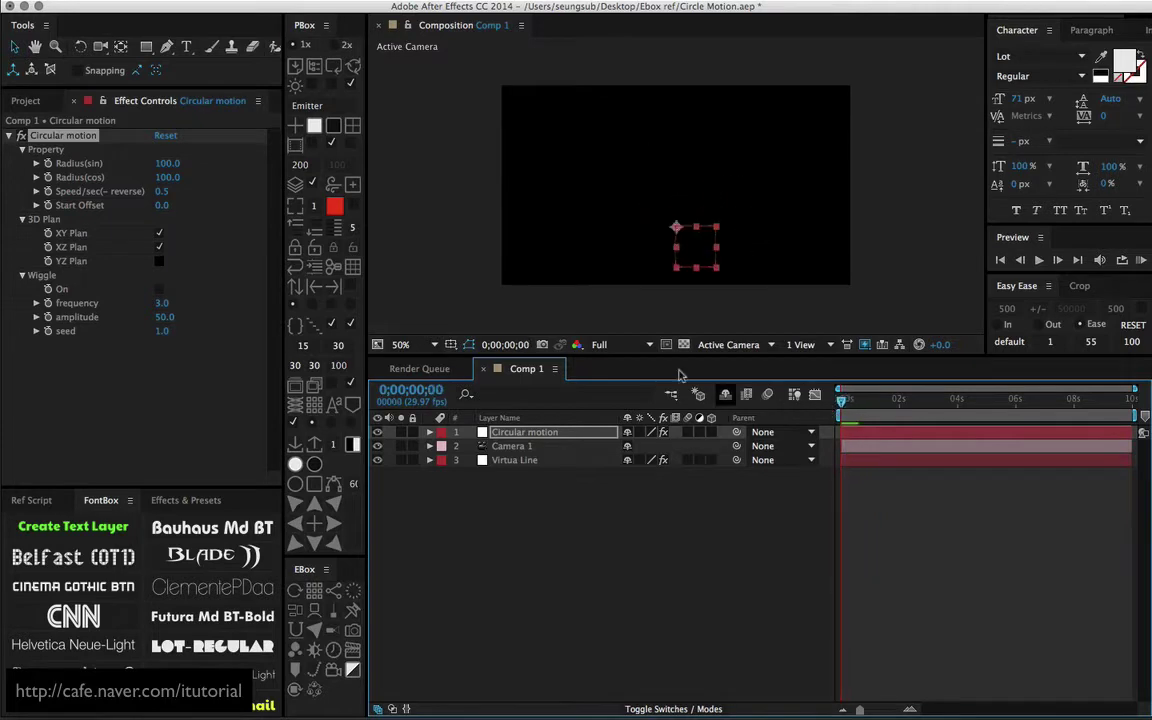
Step: Set the Circular motion effect's Speed/sec to 2 and preview the motion from the first frame
{"action": "left_click", "coordinate": [164, 191]}
{"action": "type", "text": "2"}
{"action": "left_click", "coordinate": [252, 216]}
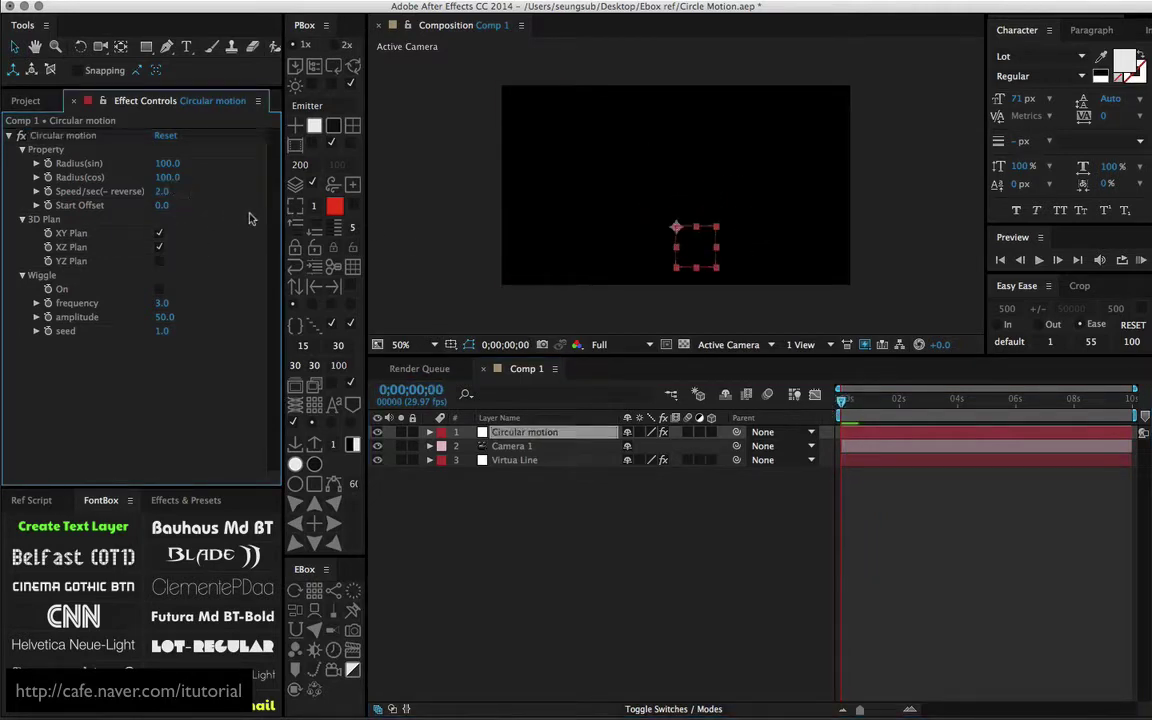
{"action": "mouse_move", "coordinate": [847, 402]}
{"action": "left_mouse_down"}
{"action": "mouse_move", "coordinate": [900, 399]}
{"action": "mouse_move", "coordinate": [820, 398]}
{"action": "left_mouse_up"}
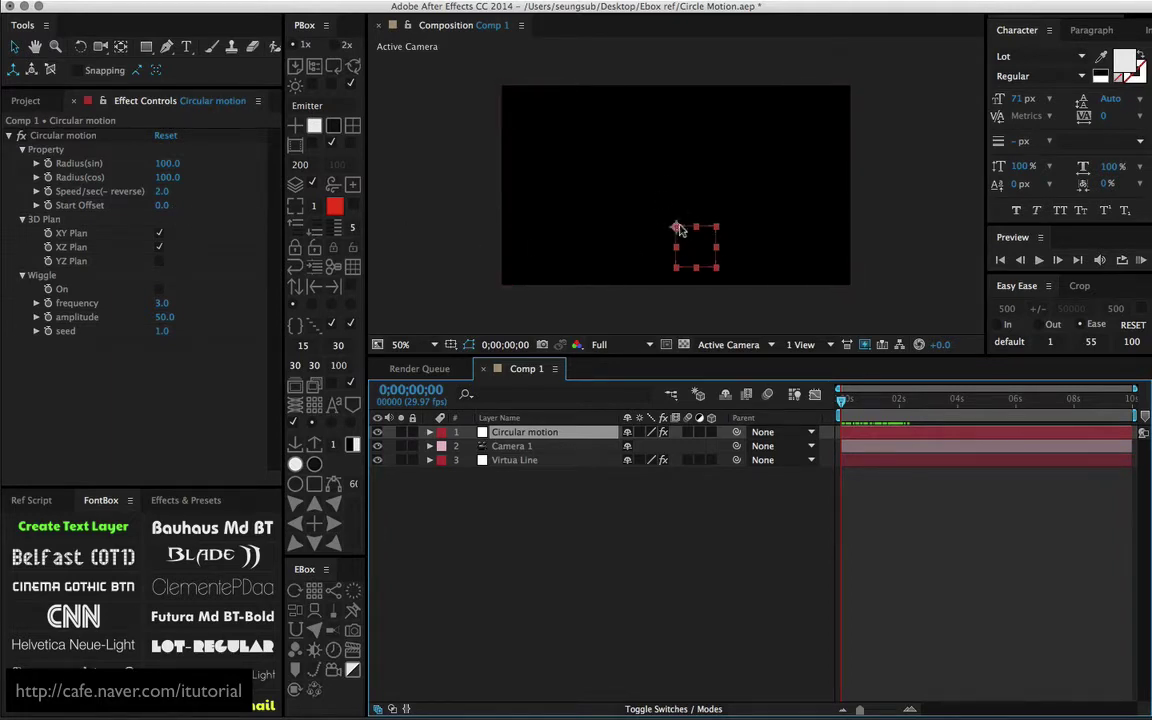
{"action": "key", "text": "space"}
{"action": "key", "text": "space"}
Step: Try a Start Offset of 43, scrub to check the starting point, and return the offset to 0
{"action": "left_click_drag", "start_coordinate": [162, 205], "coordinate": [193, 195]}
{"action": "mouse_move", "coordinate": [842, 402]}
{"action": "left_mouse_down"}
{"action": "mouse_move", "coordinate": [903, 404]}
{"action": "mouse_move", "coordinate": [842, 404]}
{"action": "mouse_move", "coordinate": [887, 404]}
{"action": "mouse_move", "coordinate": [753, 360]}
{"action": "left_mouse_up"}
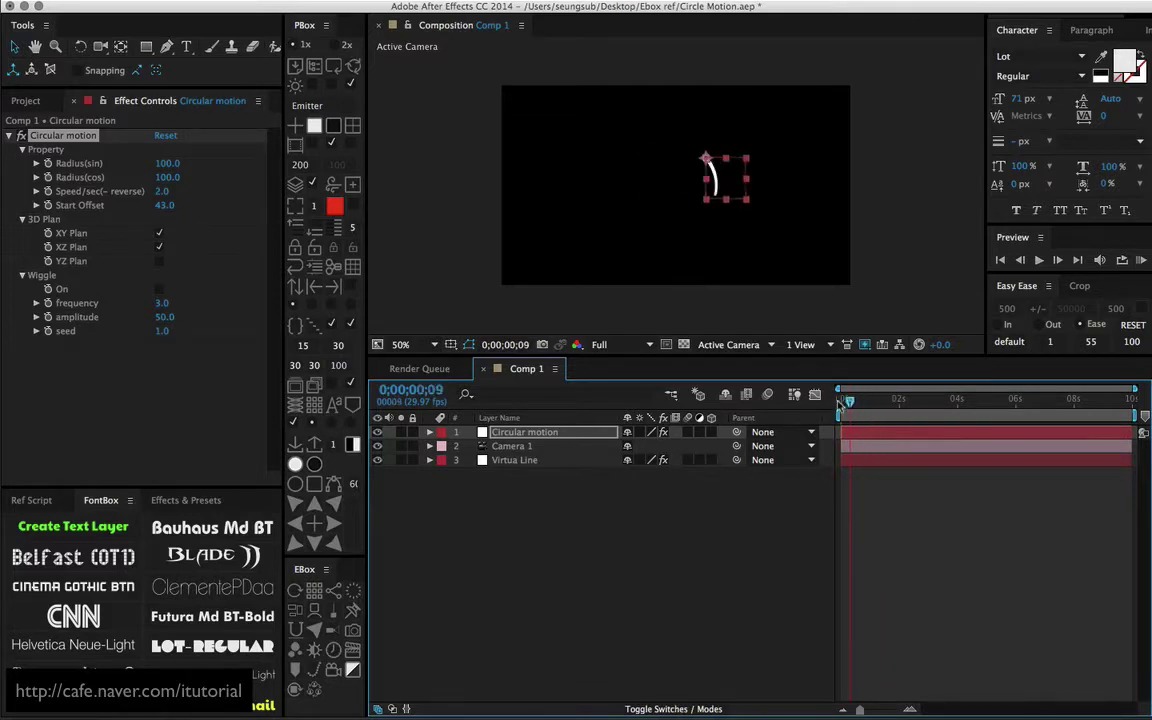
{"action": "left_click", "coordinate": [164, 205]}
{"action": "type", "text": "0"}
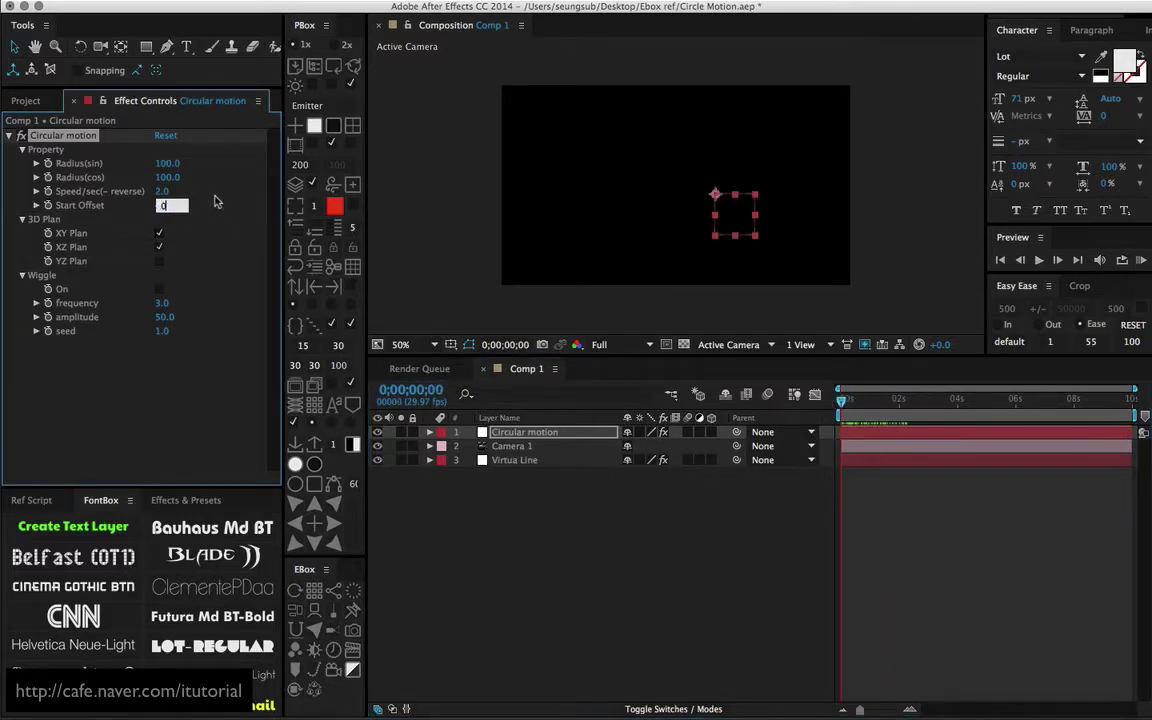
{"action": "key", "text": "Return"}
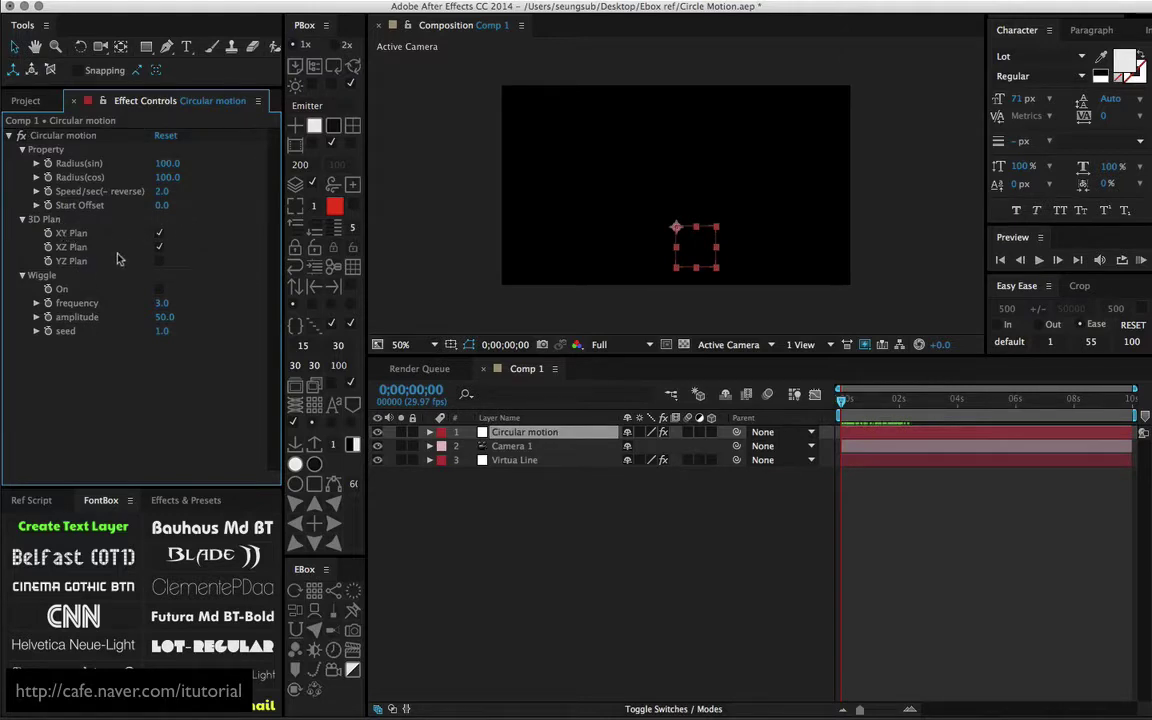
Step: Turn off XZ Plan, make the Circular motion layer 3D and scrub to about 0;00;01;16 to preview the drawn line
{"action": "left_click", "coordinate": [159, 247]}
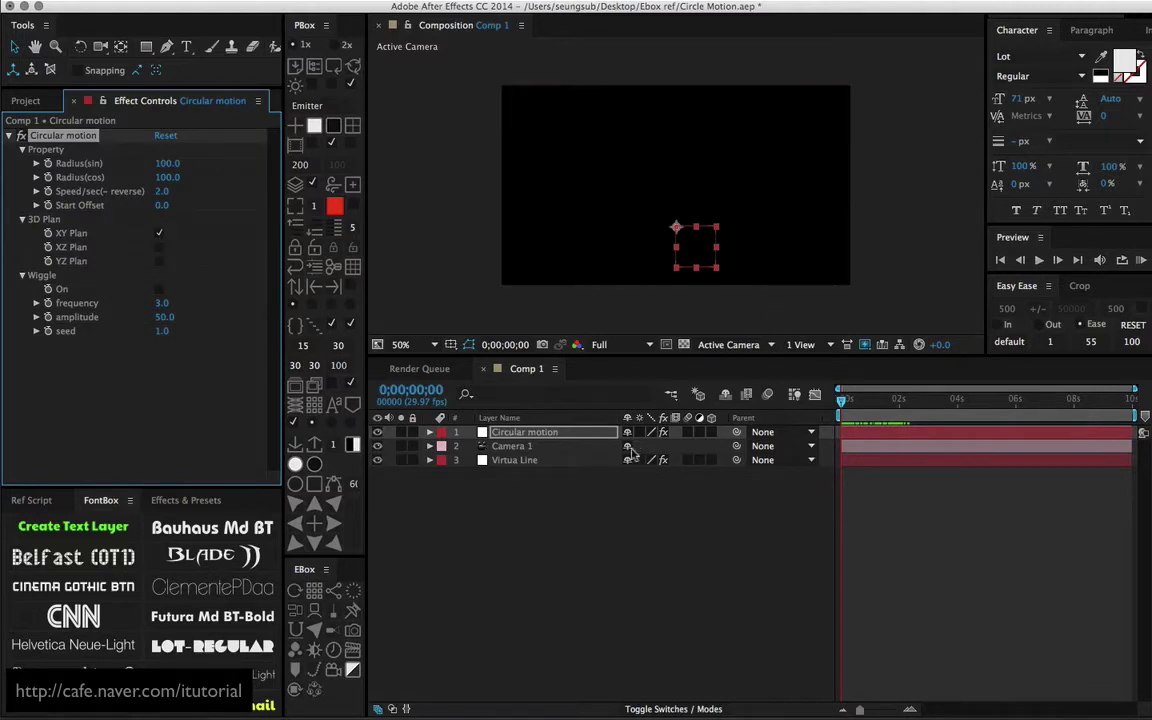
{"action": "left_click", "coordinate": [711, 432]}
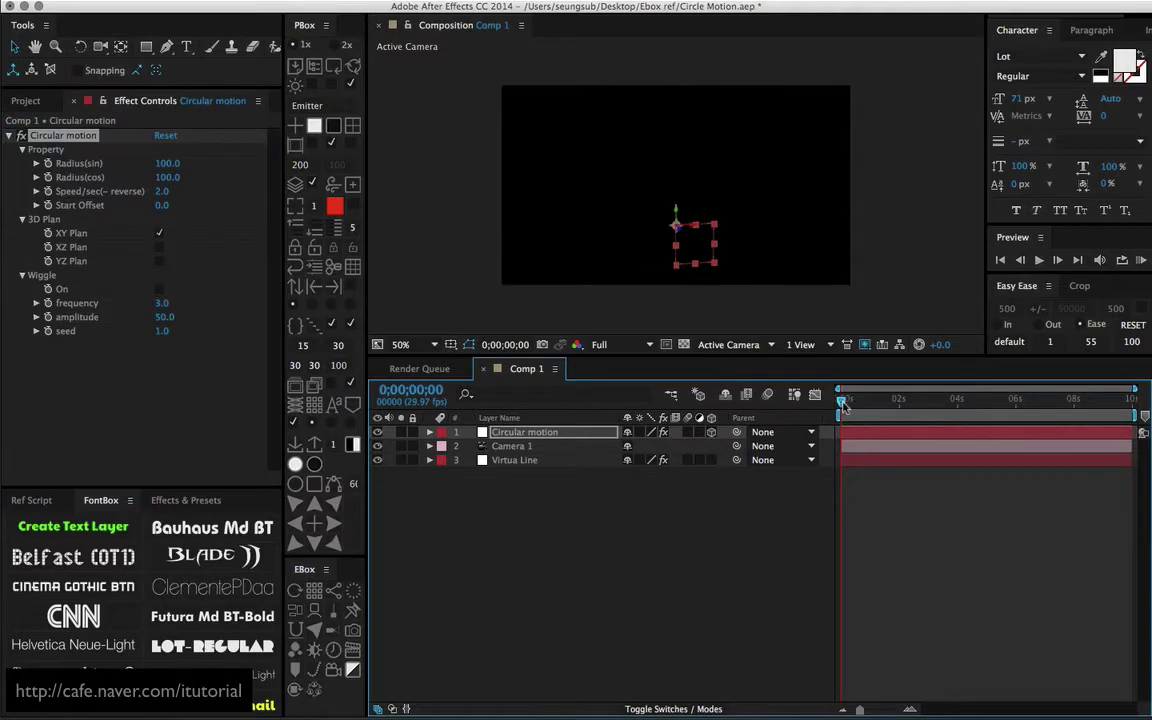
{"action": "left_click_drag", "start_coordinate": [842, 400], "coordinate": [888, 403]}
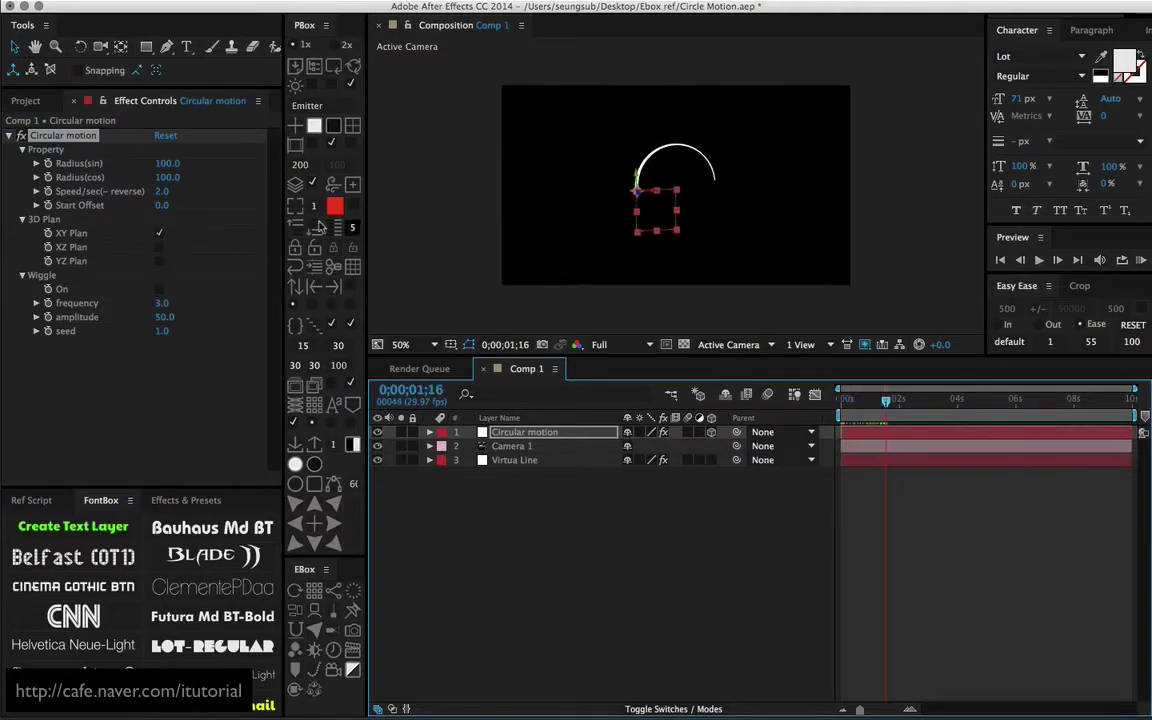
Step: Switch the Circular motion effect from XY Plan to XZ Plan and scrub to about 0;00;01;23
{"action": "left_click", "coordinate": [159, 233]}
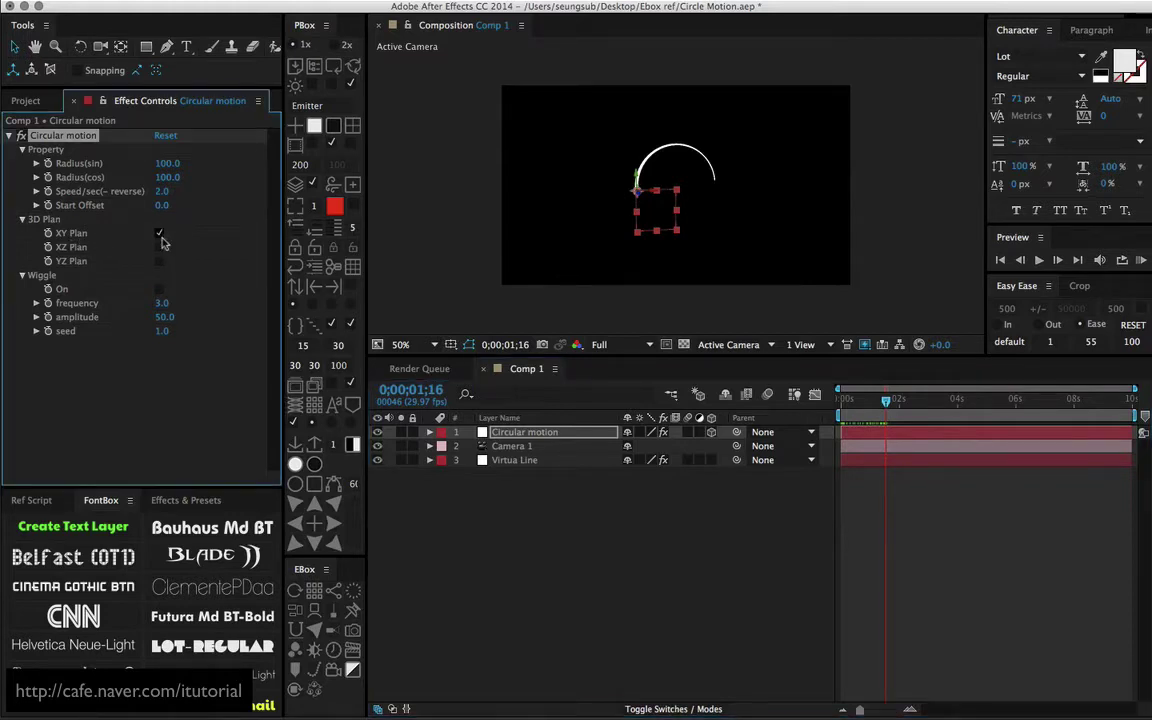
{"action": "left_click", "coordinate": [159, 247]}
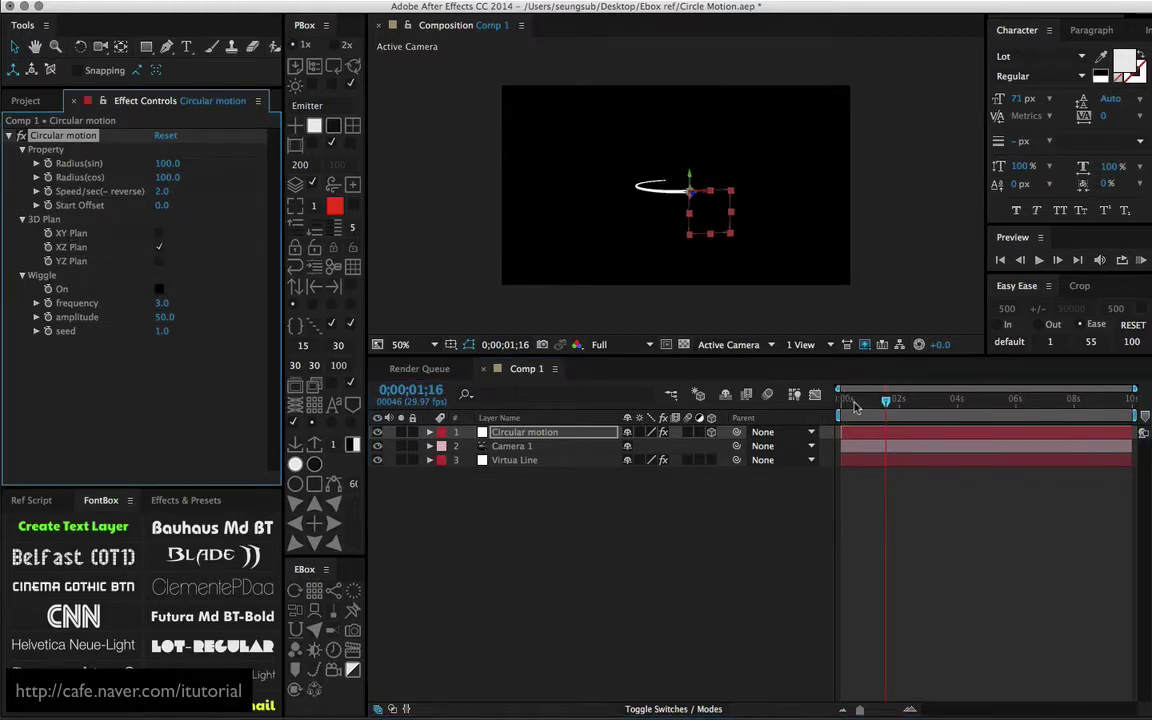
{"action": "left_click_drag", "start_coordinate": [855, 405], "coordinate": [893, 406]}
Step: Preview the XZ motion from Custom View 1, return to Active Camera and scrub to about 0;00;03;06
{"action": "left_click", "coordinate": [735, 344]}
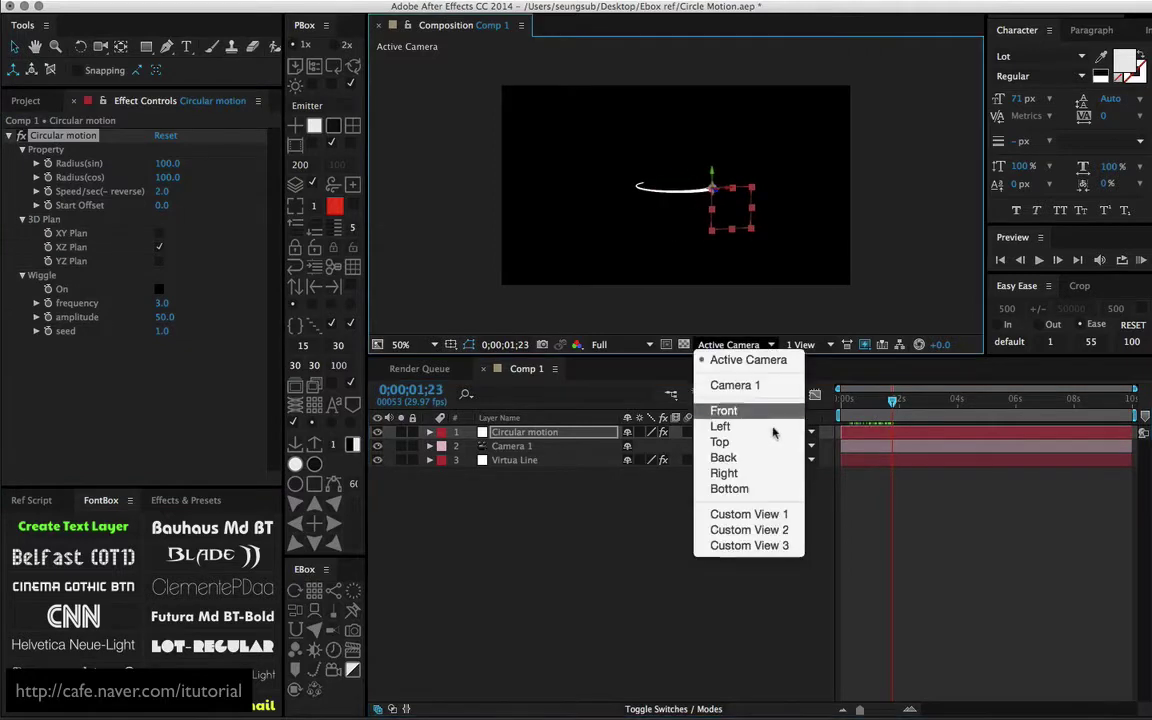
{"action": "left_click", "coordinate": [757, 515]}
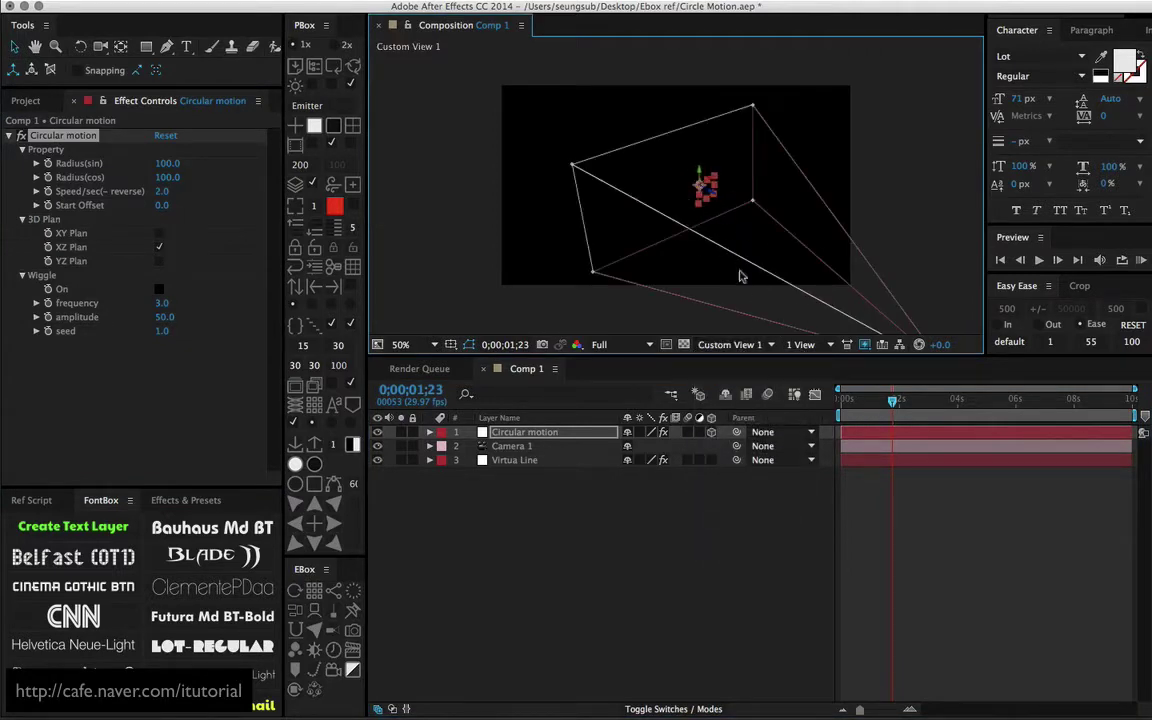
{"action": "left_click_drag", "start_coordinate": [858, 416], "coordinate": [911, 405]}
{"action": "left_click_drag", "start_coordinate": [903, 403], "coordinate": [784, 364]}
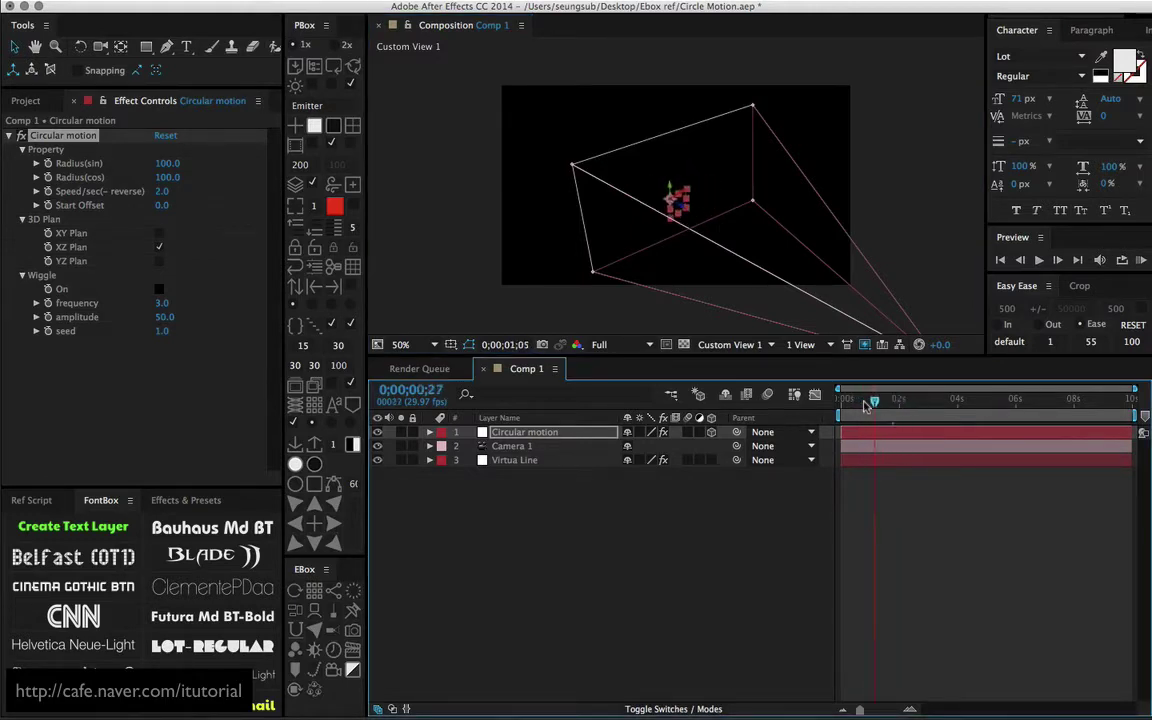
{"action": "left_click", "coordinate": [735, 344]}
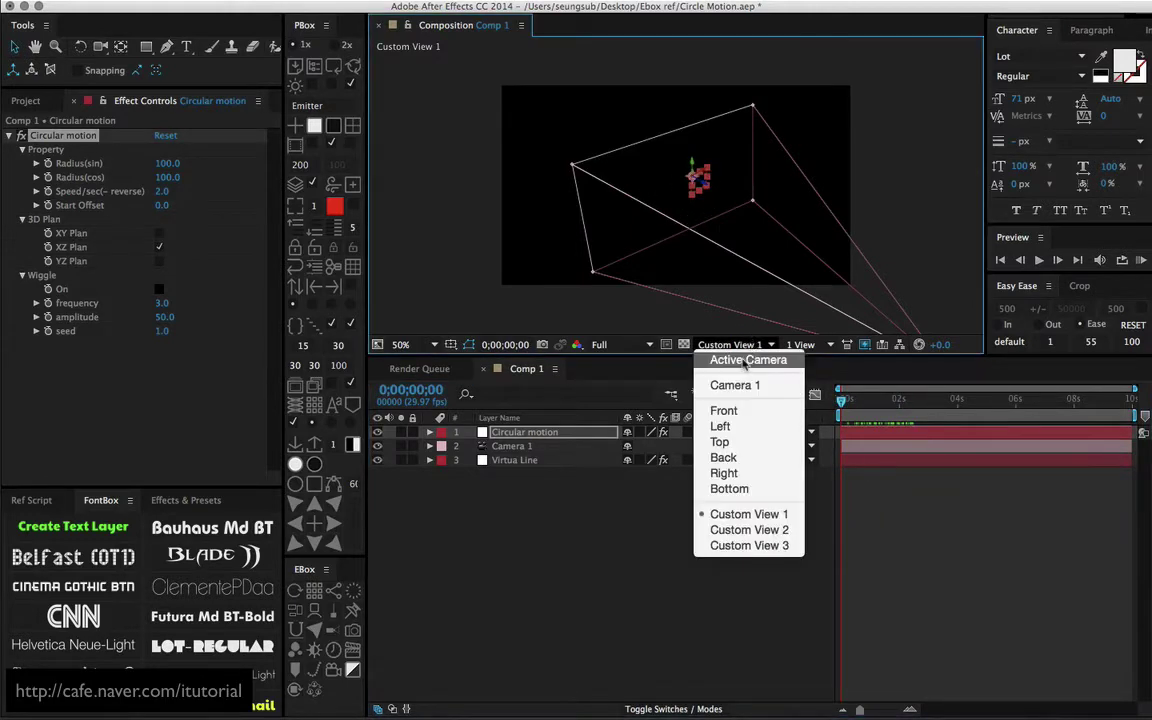
{"action": "left_click", "coordinate": [748, 362]}
{"action": "left_click_drag", "start_coordinate": [845, 405], "coordinate": [934, 402]}
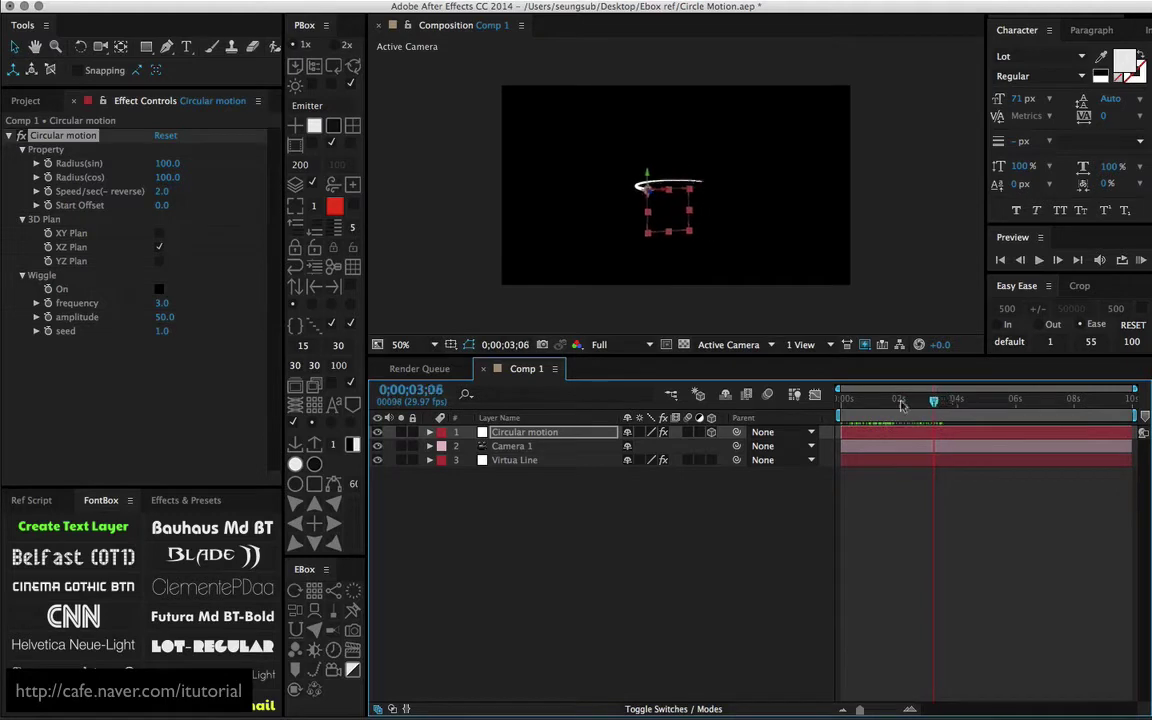
Step: Switch the Circular motion effect from XZ Plan to YZ Plan and scrub to about 0;00;01;06
{"action": "left_click", "coordinate": [158, 247]}
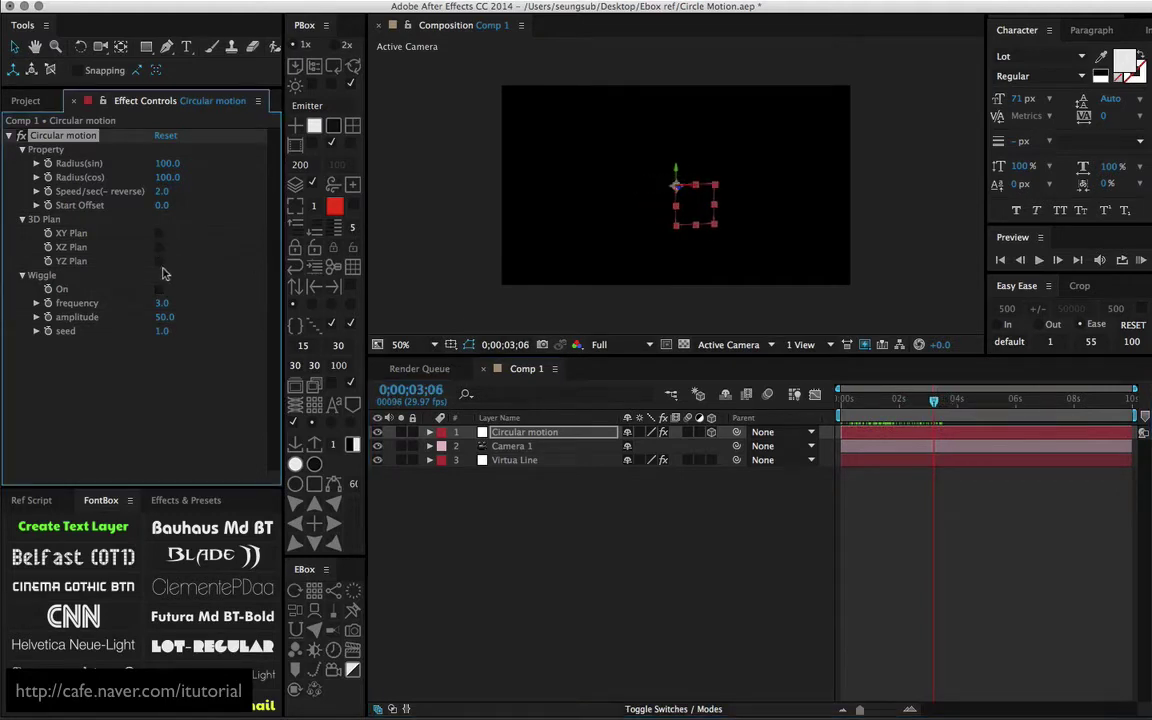
{"action": "left_click", "coordinate": [158, 261]}
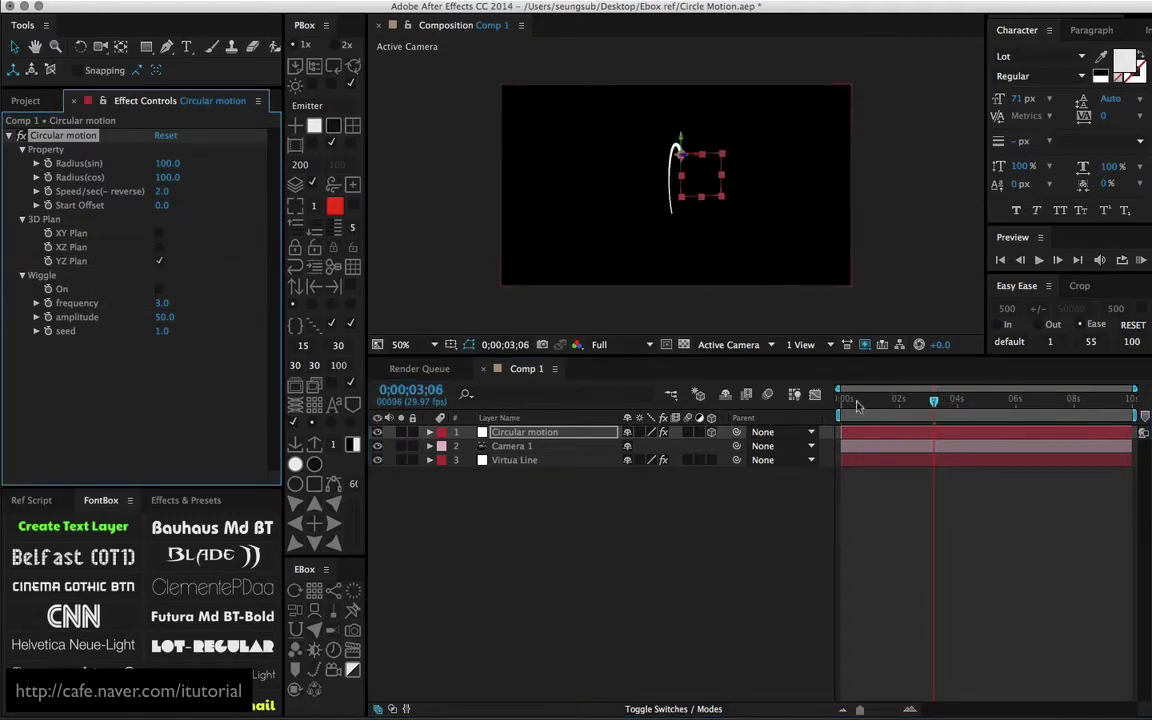
{"action": "left_click_drag", "start_coordinate": [848, 401], "coordinate": [876, 402]}
Step: Set the Circular motion effect's Speed/sec to 1 and scrub to about 0;00;01;05 to preview it
{"action": "left_click", "coordinate": [163, 192]}
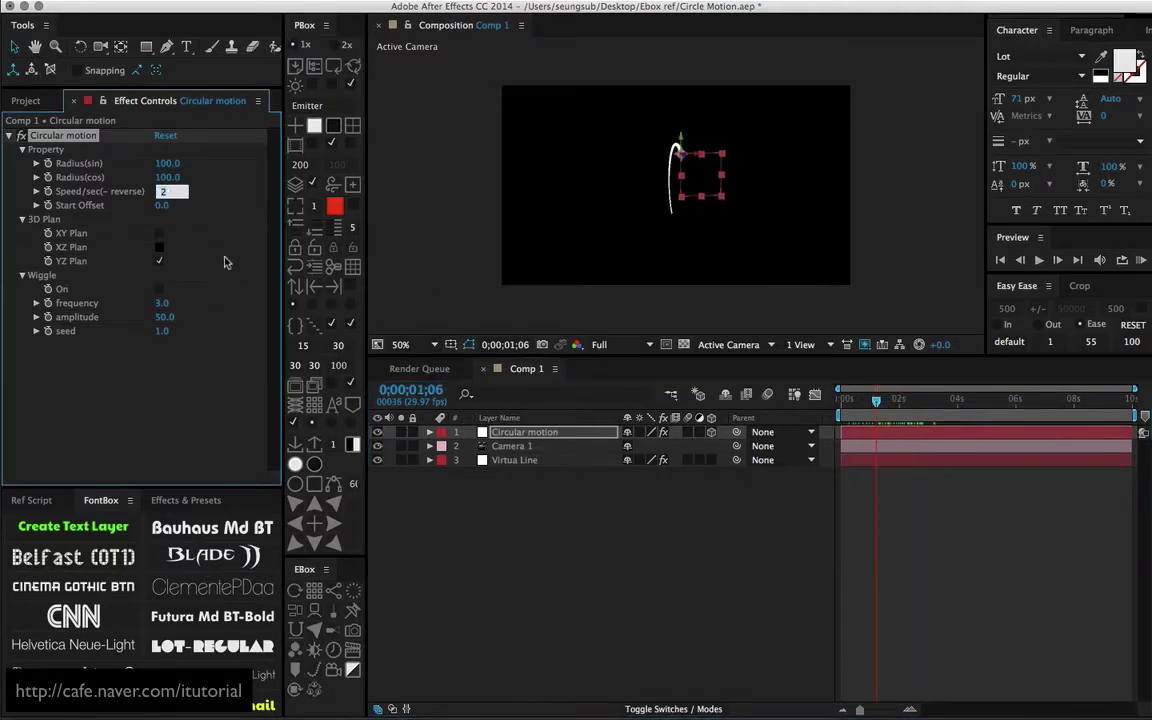
{"action": "type", "text": "1"}
{"action": "key", "text": "Return"}
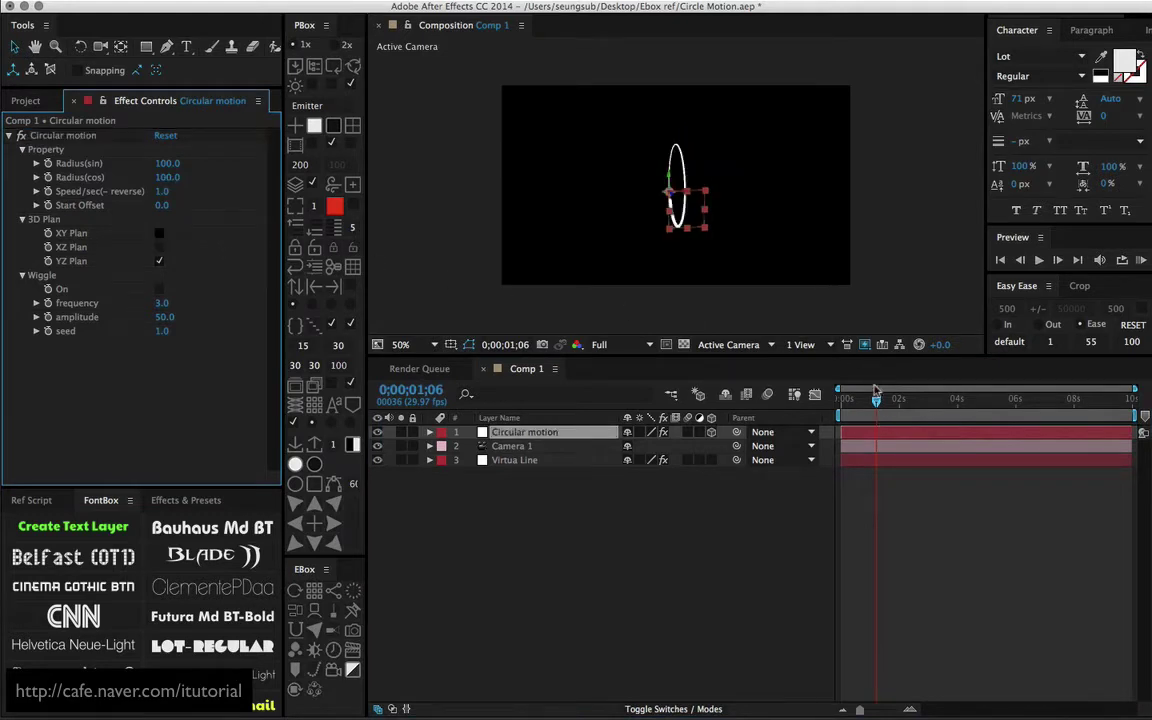
{"action": "left_click_drag", "start_coordinate": [846, 402], "coordinate": [875, 402]}
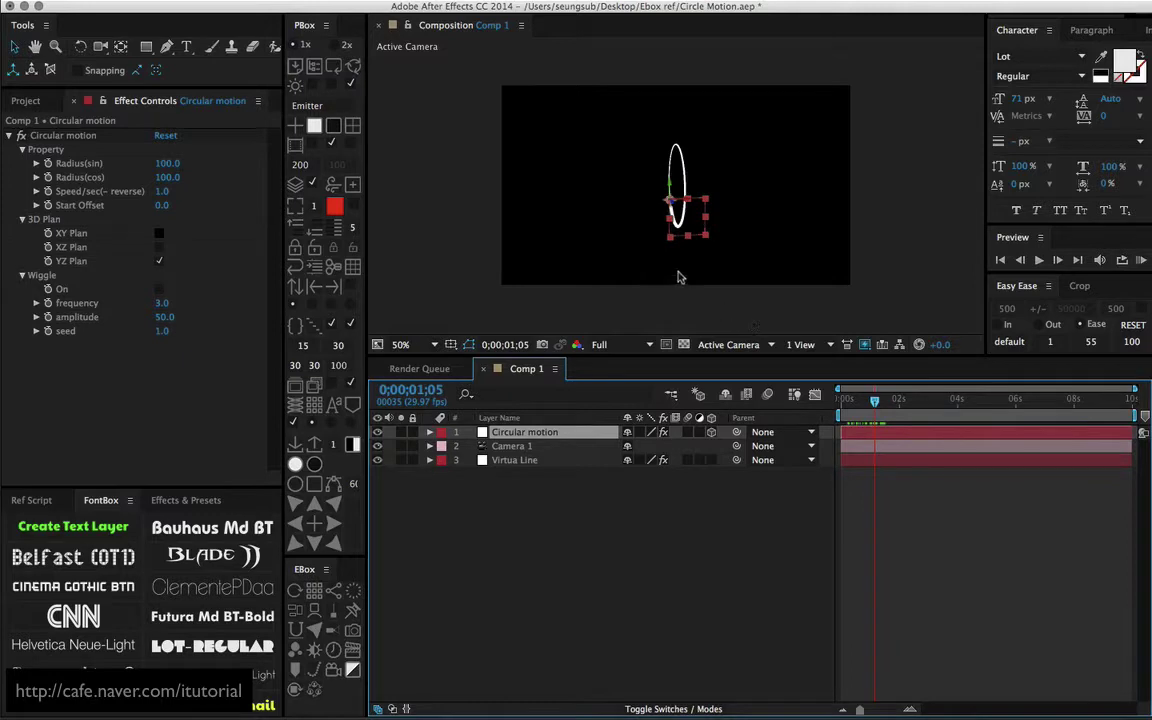
Step: Orbit the camera to view the circular path at an angle and scrub from the start to about 0;00;00;22
{"action": "key", "text": "c"}
{"action": "left_click_drag", "start_coordinate": [653, 190], "coordinate": [695, 215]}
{"action": "left_click", "coordinate": [850, 402]}
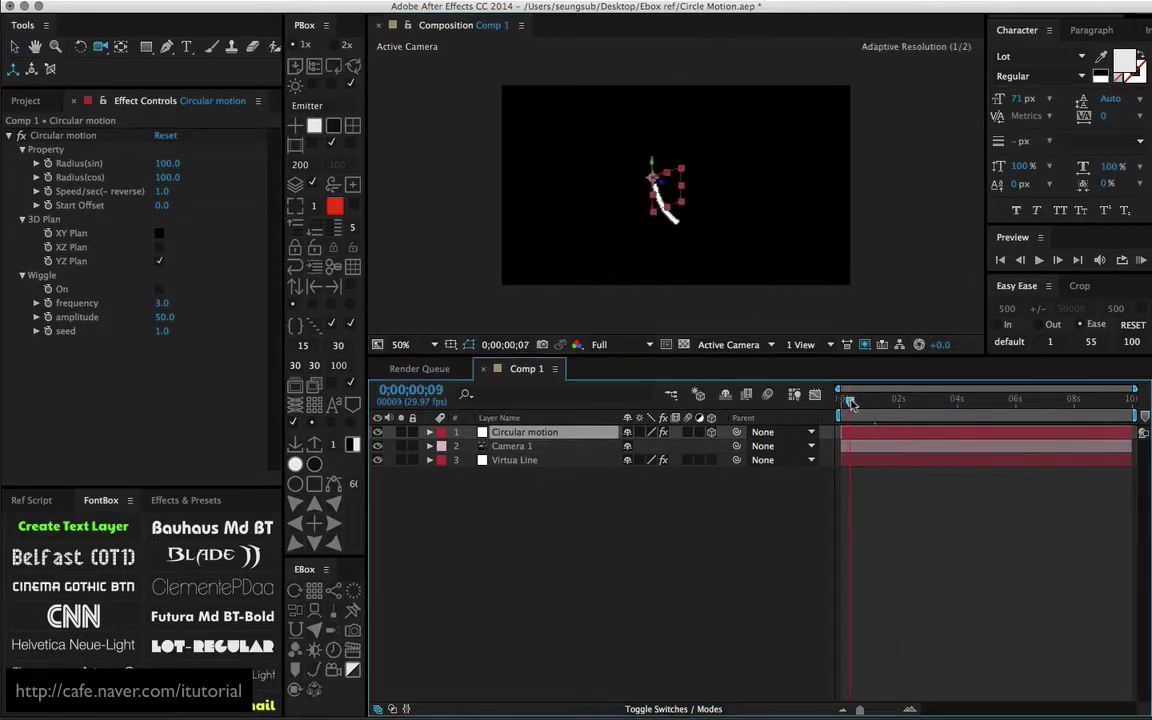
{"action": "mouse_move", "coordinate": [850, 402]}
{"action": "left_mouse_down"}
{"action": "mouse_move", "coordinate": [876, 403]}
{"action": "mouse_move", "coordinate": [838, 403]}
{"action": "left_mouse_up"}
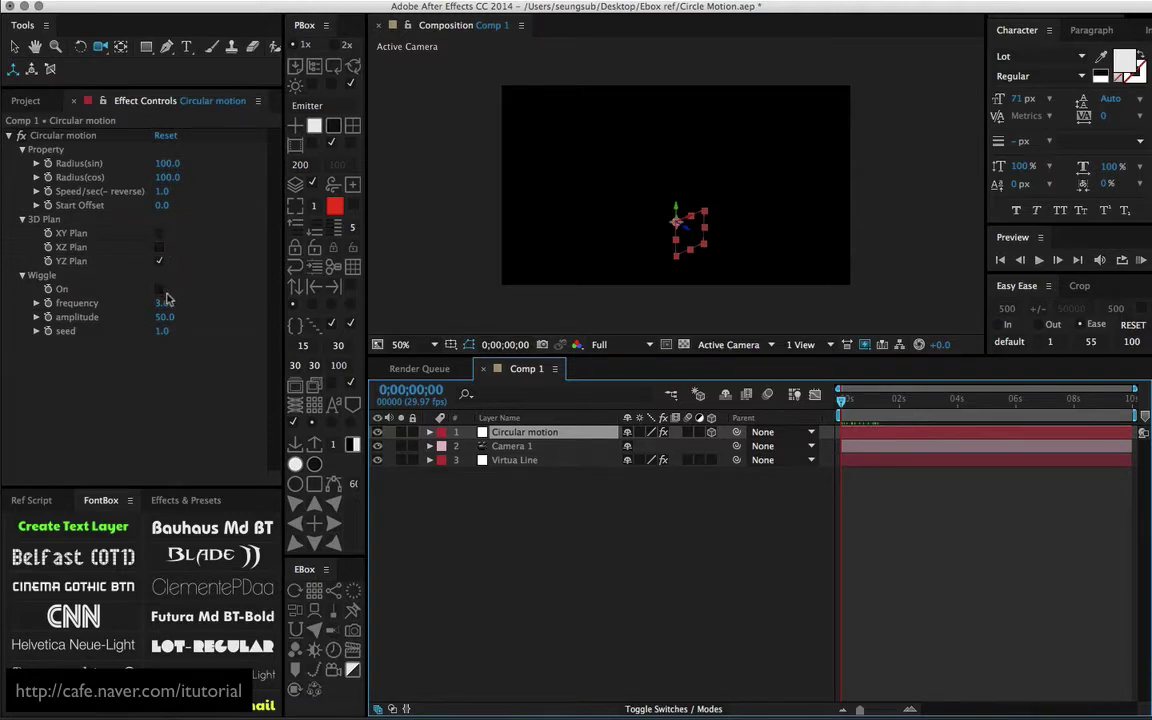
{"action": "left_click_drag", "start_coordinate": [840, 400], "coordinate": [864, 402]}
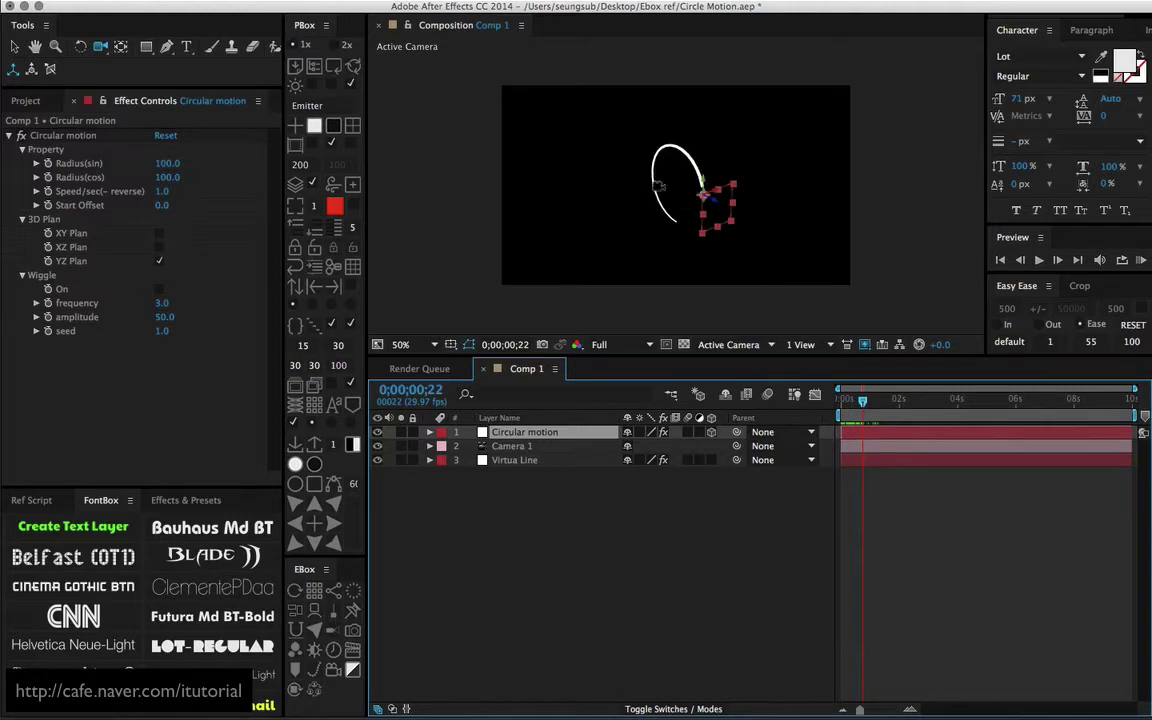
Step: Switch the effect back to XZ Plan, turn on Wiggle and scrub the timeline to preview the distorted path
{"action": "left_click", "coordinate": [159, 247]}
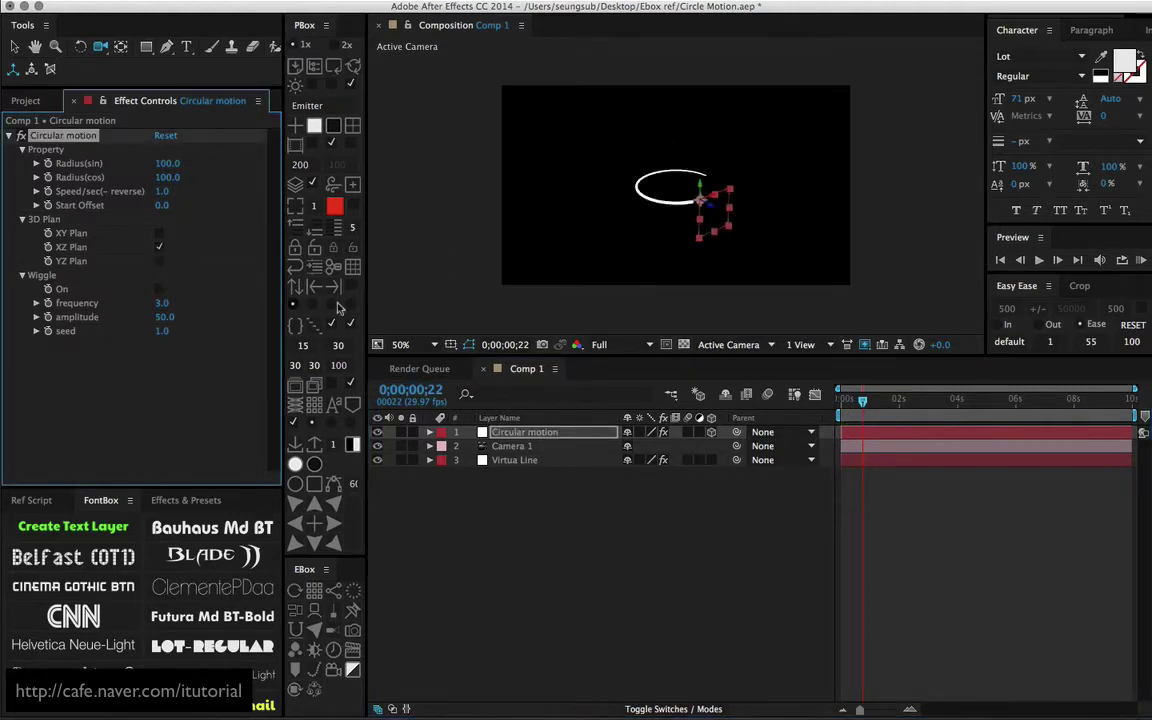
{"action": "left_click_drag", "start_coordinate": [852, 403], "coordinate": [864, 407]}
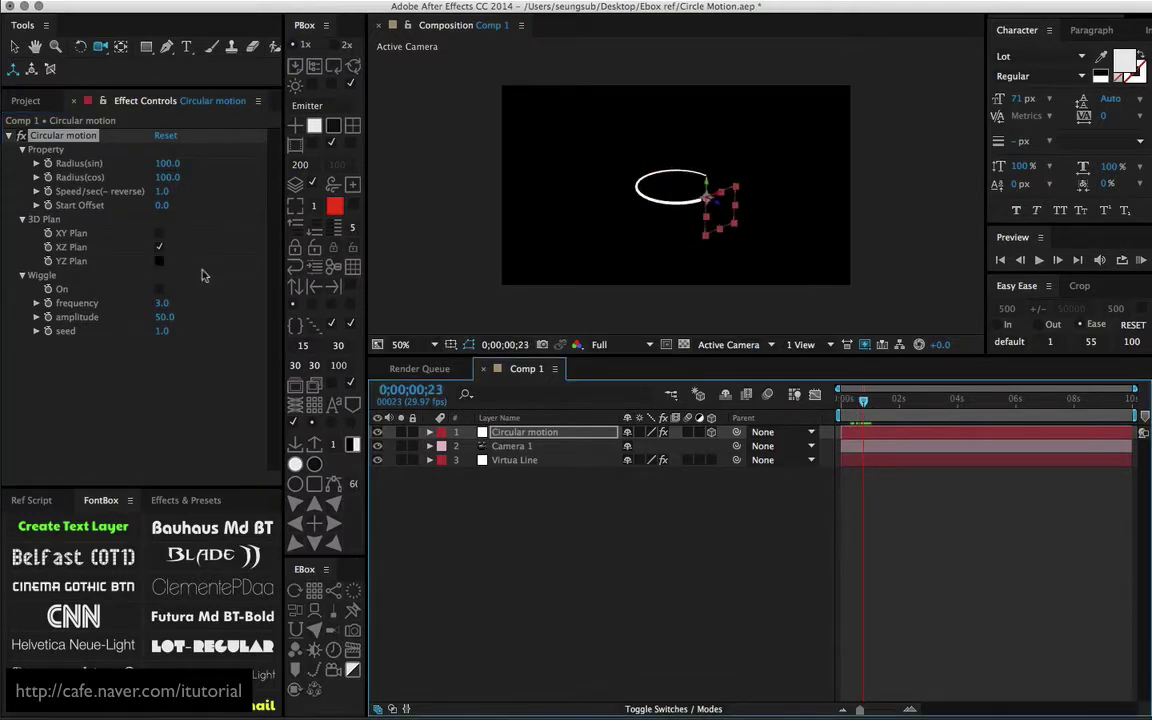
{"action": "left_click", "coordinate": [159, 289]}
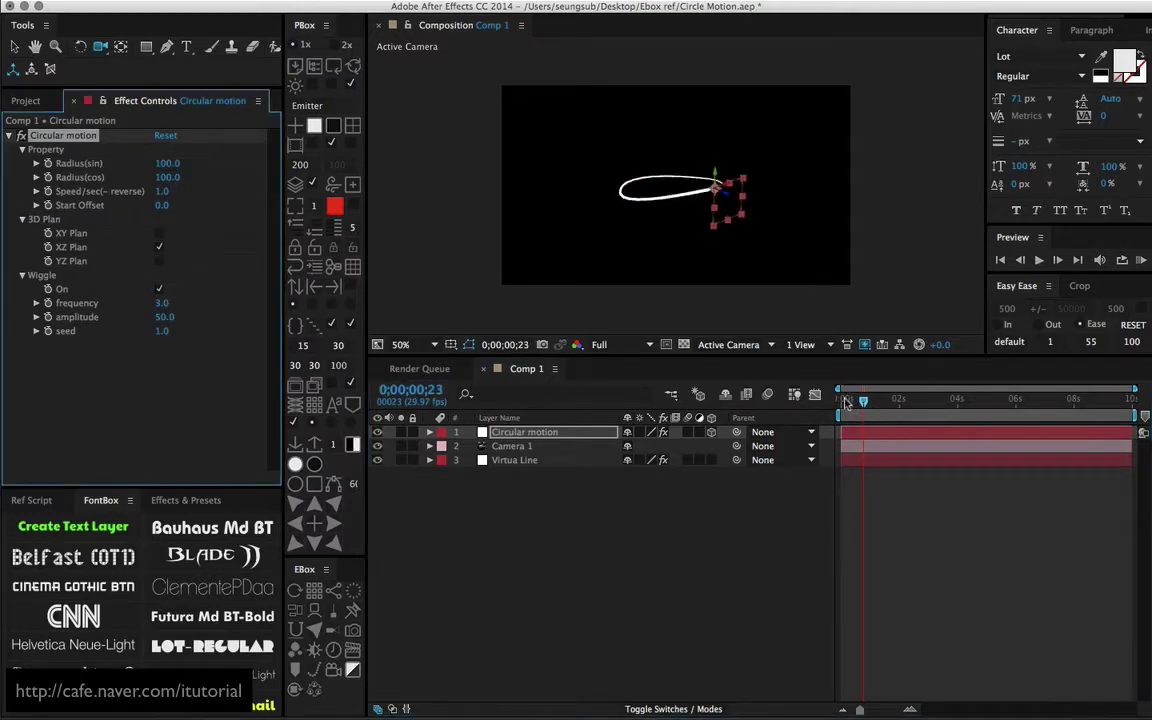
{"action": "mouse_move", "coordinate": [845, 402]}
{"action": "left_mouse_down"}
{"action": "mouse_move", "coordinate": [928, 413]}
{"action": "mouse_move", "coordinate": [853, 410]}
{"action": "left_mouse_up"}
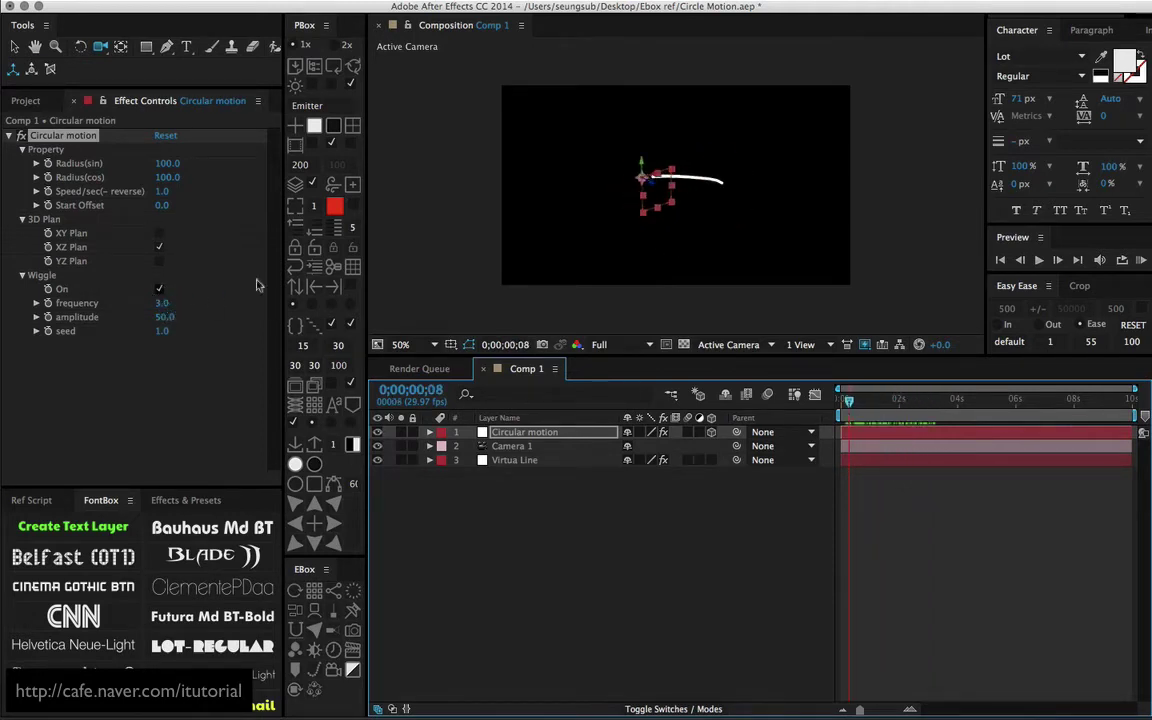
Step: Try a Wiggle frequency of 6 and scrub to about 0;00;01;22 to preview the line
{"action": "left_click", "coordinate": [165, 305]}
{"action": "type", "text": "6"}
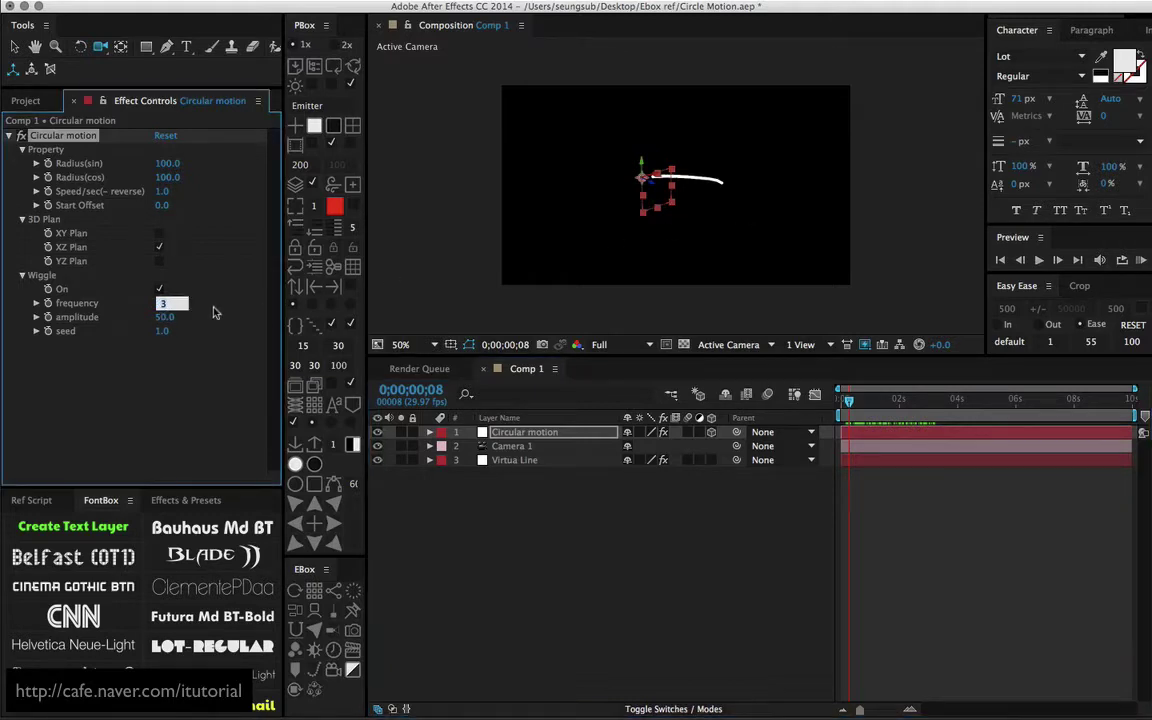
{"action": "key", "text": "Return"}
{"action": "left_click_drag", "start_coordinate": [849, 402], "coordinate": [891, 407]}
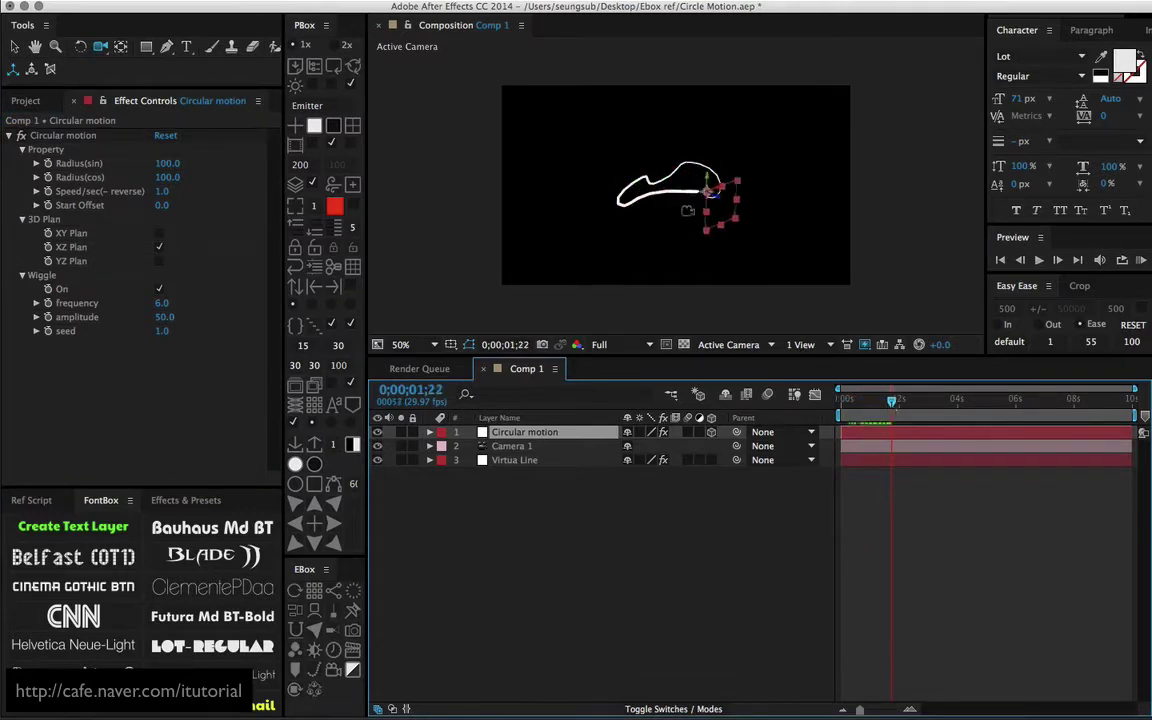
Step: Try a Wiggle frequency of 1 and scrub to about 0;00;02;22 to preview the line
{"action": "left_click", "coordinate": [163, 305]}
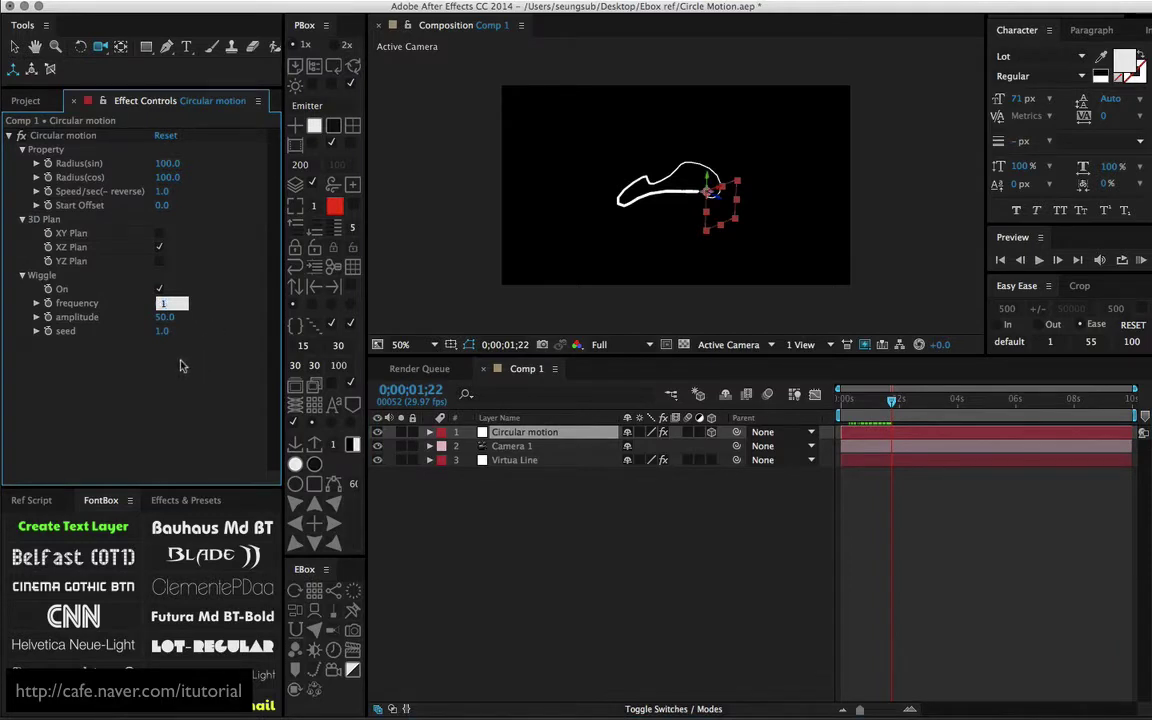
{"action": "type", "text": "1"}
{"action": "key", "text": "Return"}
{"action": "left_click_drag", "start_coordinate": [857, 398], "coordinate": [924, 399]}
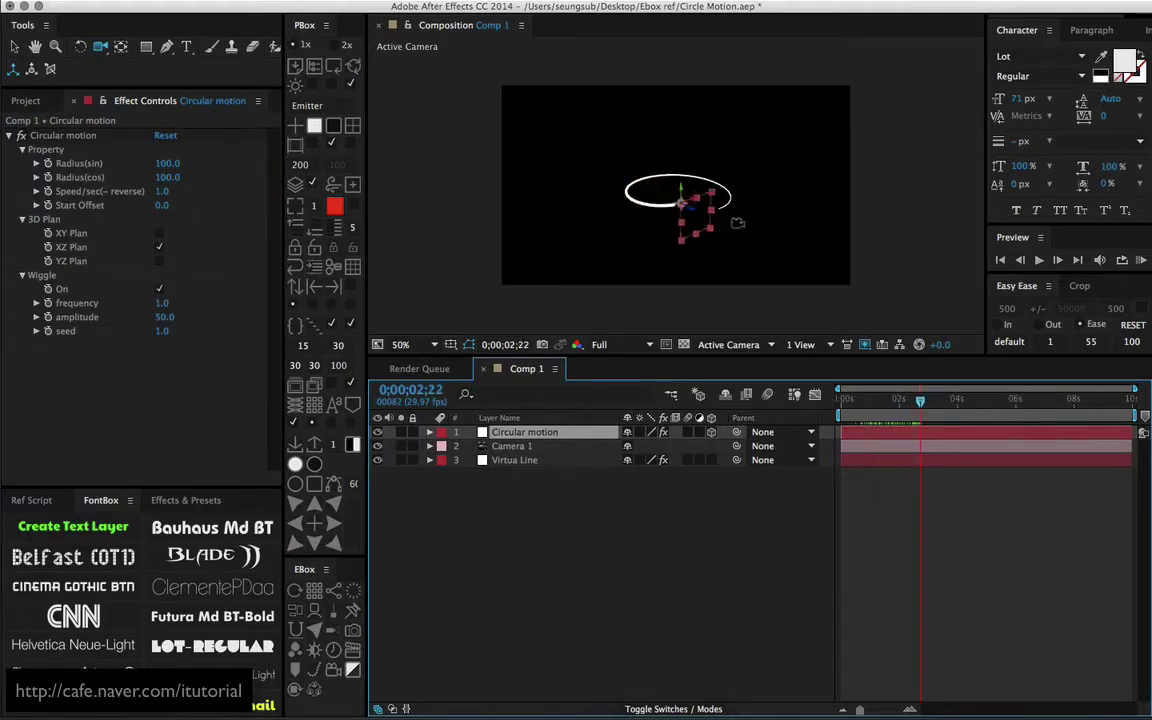
Step: Orbit the camera to inspect the wiggled path and set the Wiggle frequency to 3
{"action": "left_click_drag", "start_coordinate": [737, 222], "coordinate": [704, 198]}
{"action": "left_click", "coordinate": [435, 278]}
{"action": "left_click", "coordinate": [163, 303]}
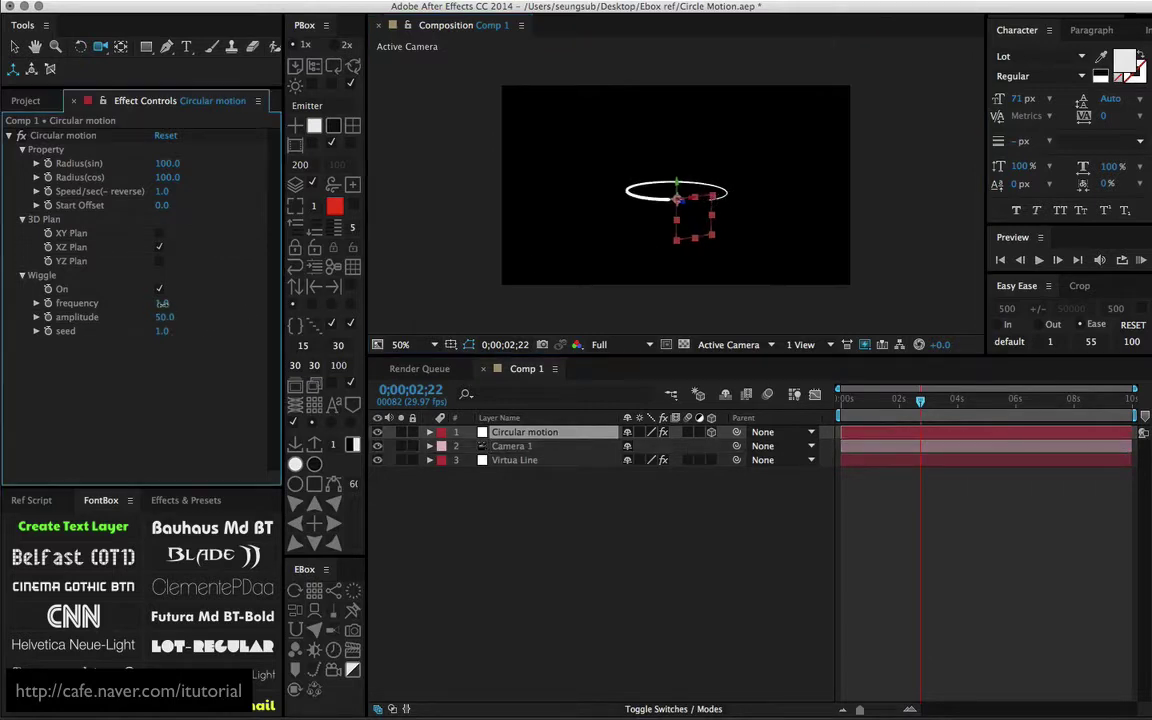
{"action": "type", "text": "5"}
{"action": "key", "text": "Return"}
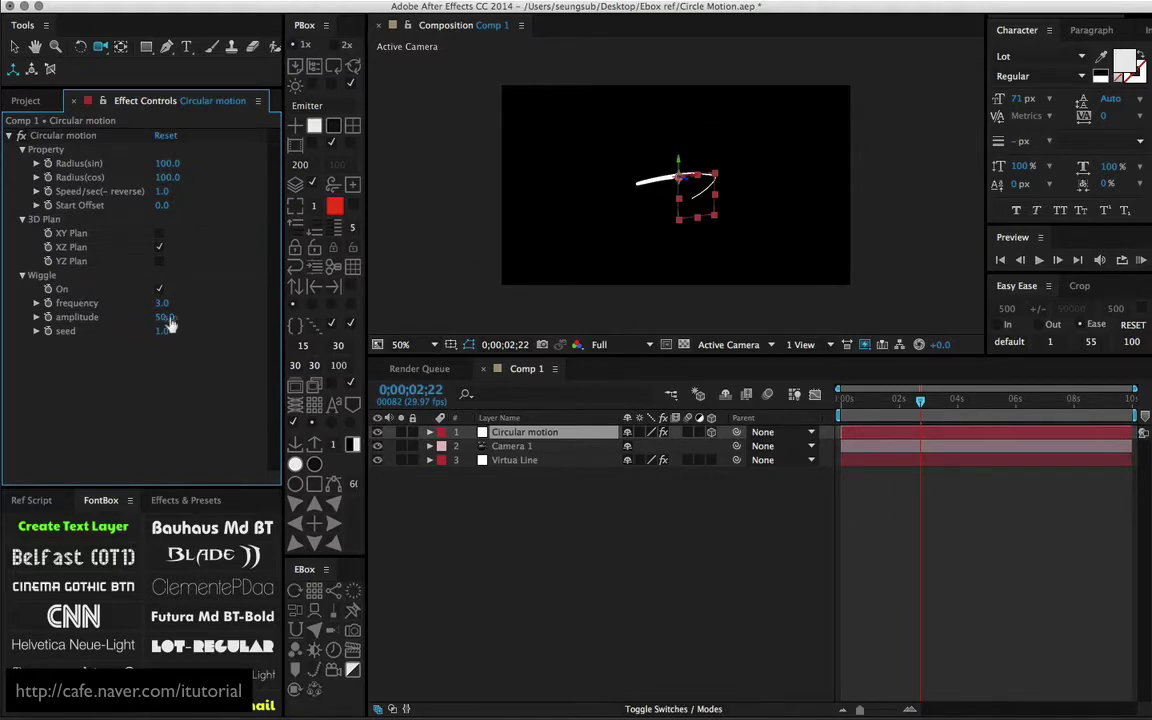
Step: Try a Wiggle amplitude of 136, orbit the camera around the result, and lower the amplitude to 26, scrubbing to about 0;00;01;21
{"action": "left_click_drag", "start_coordinate": [170, 317], "coordinate": [237, 316]}
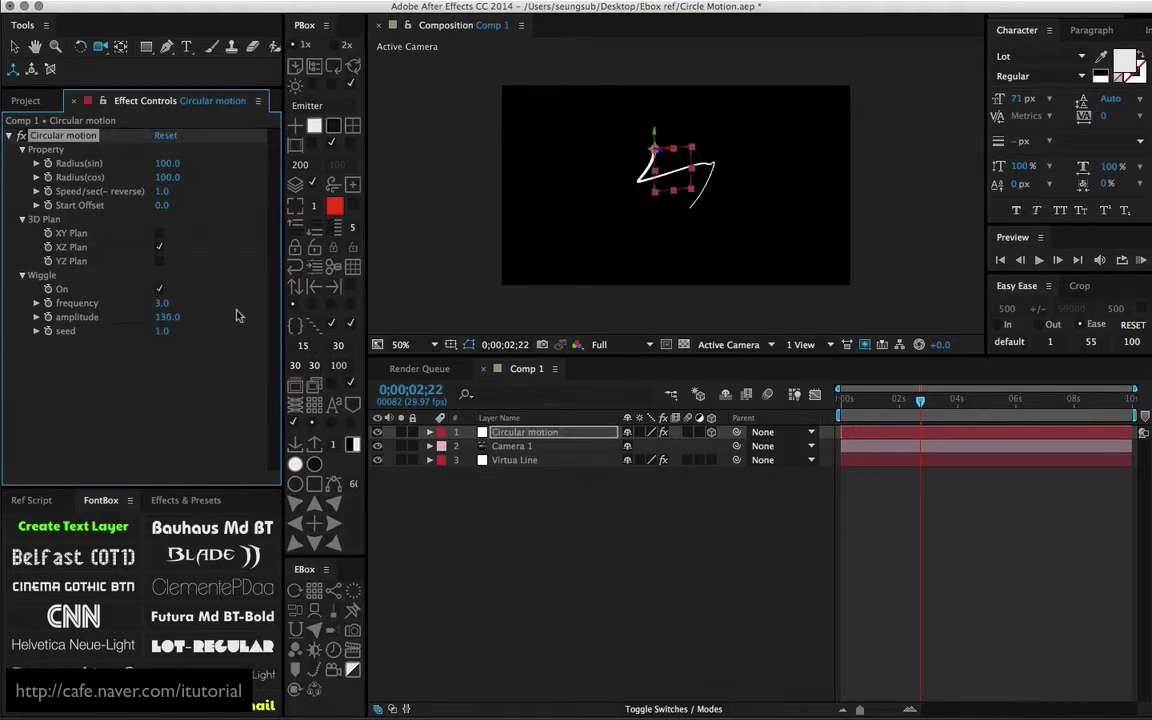
{"action": "left_click_drag", "start_coordinate": [852, 403], "coordinate": [880, 404]}
{"action": "left_click_drag", "start_coordinate": [659, 210], "coordinate": [571, 260]}
{"action": "left_click_drag", "start_coordinate": [171, 318], "coordinate": [99, 322]}
{"action": "left_click_drag", "start_coordinate": [855, 400], "coordinate": [890, 405]}
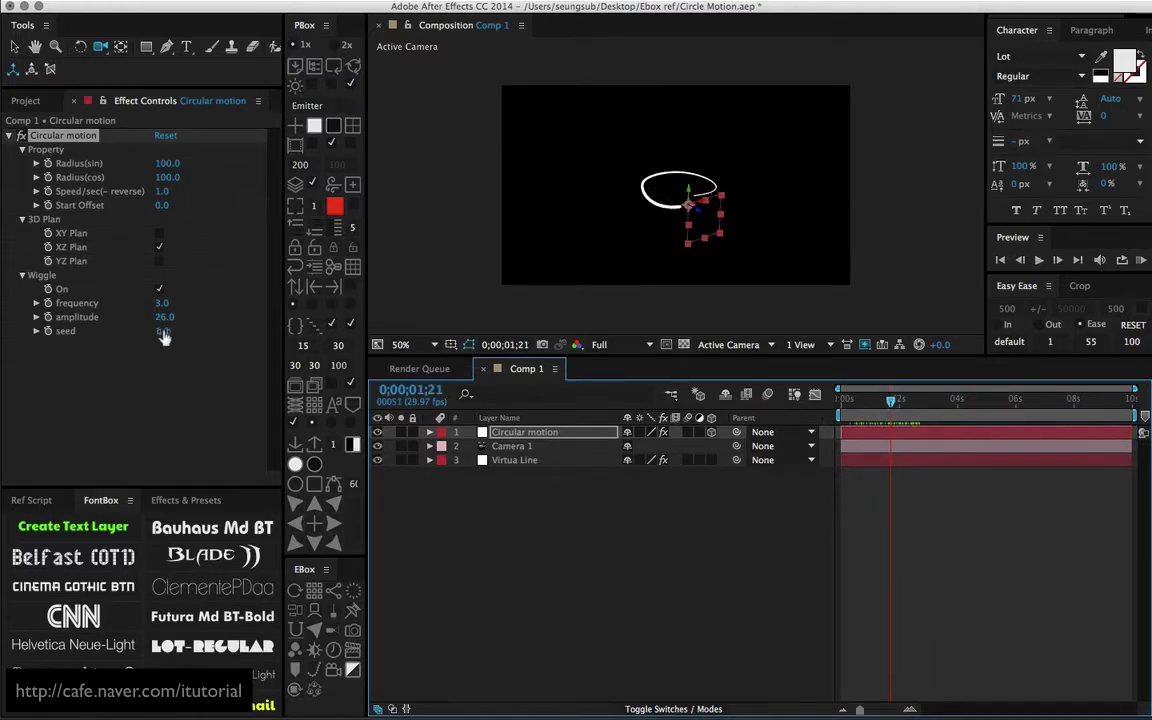
Step: Set the Wiggle seed to 13 and preview it, then turn Wiggle off and scrub to about 0;00;01;18
{"action": "left_click_drag", "start_coordinate": [165, 337], "coordinate": [365, 352]}
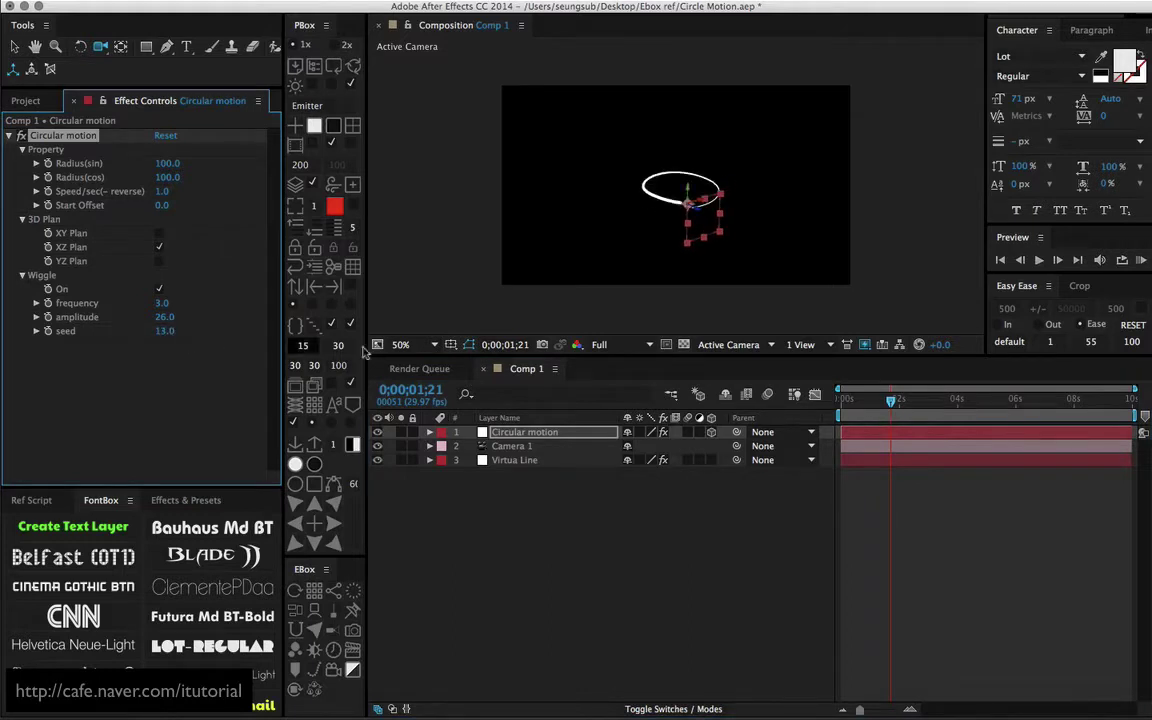
{"action": "mouse_move", "coordinate": [848, 402]}
{"action": "left_mouse_down"}
{"action": "mouse_move", "coordinate": [893, 403]}
{"action": "mouse_move", "coordinate": [842, 401]}
{"action": "left_mouse_up"}
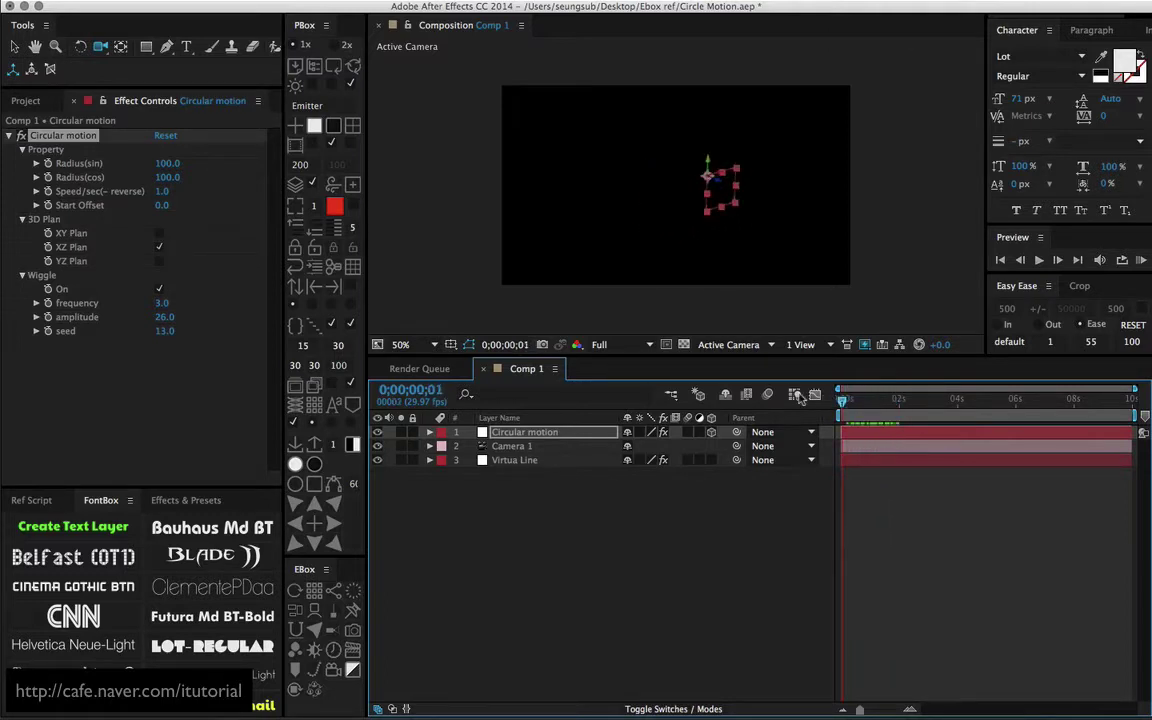
{"action": "left_click", "coordinate": [159, 288]}
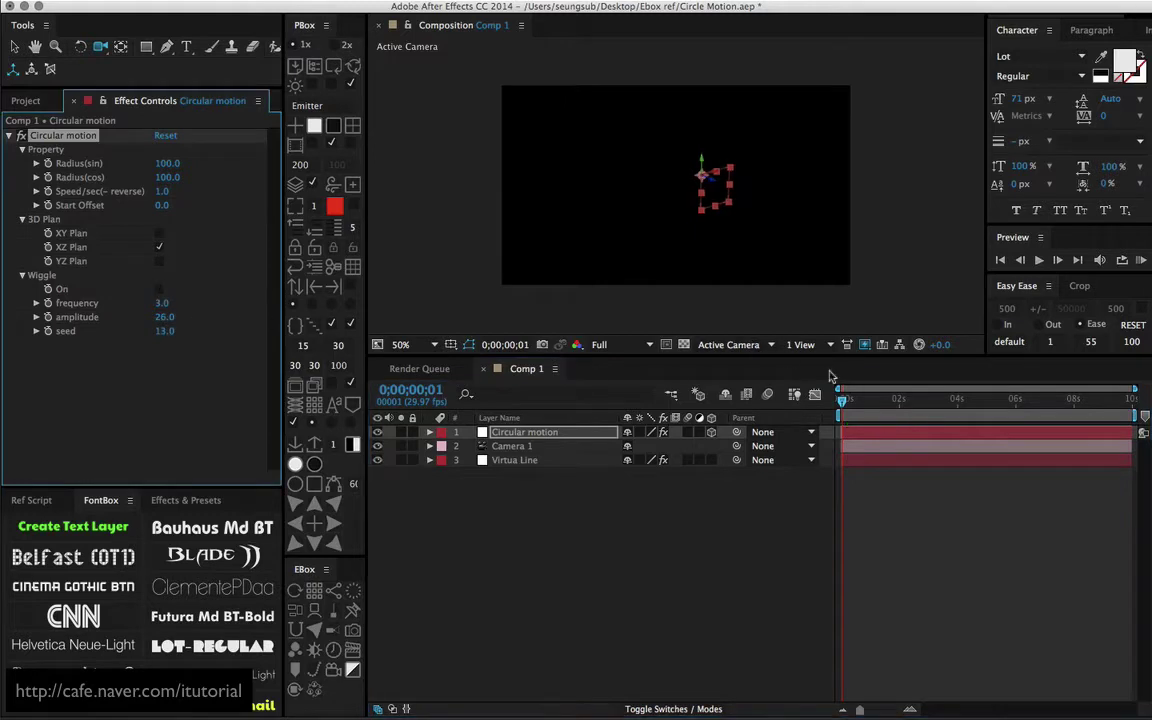
{"action": "left_click_drag", "start_coordinate": [842, 404], "coordinate": [891, 407]}
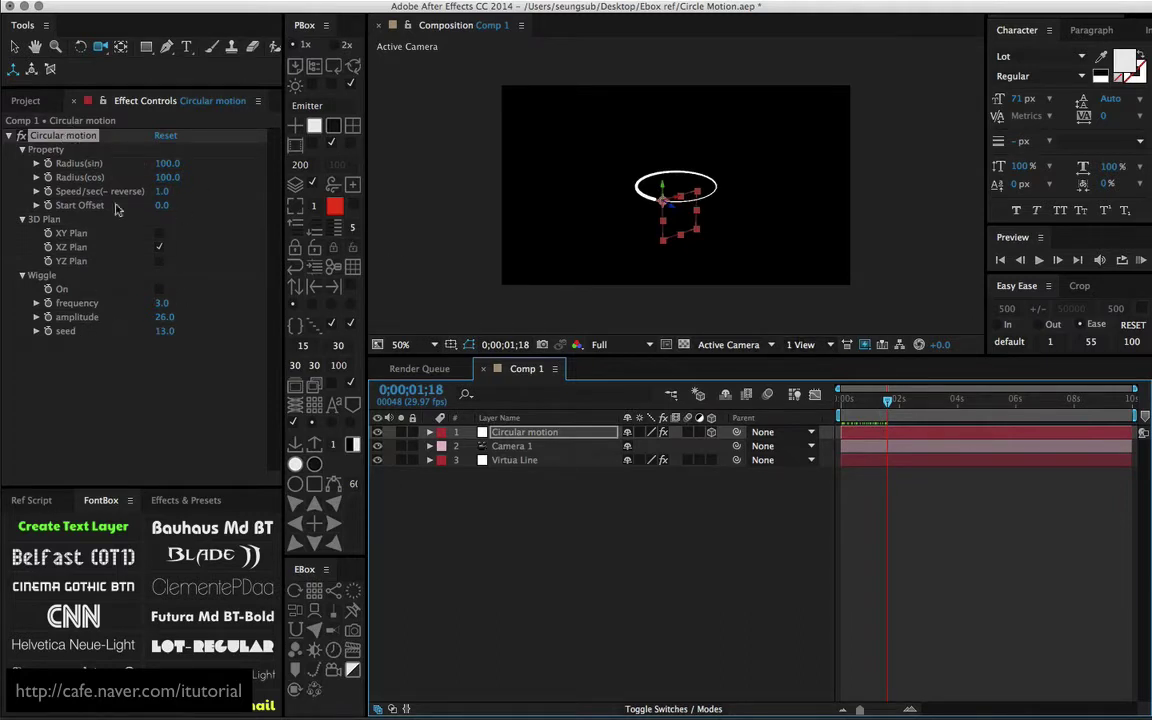
Step: Delete the Circular motion layer and hide the Virtua Line layer
{"action": "left_click", "coordinate": [539, 436]}
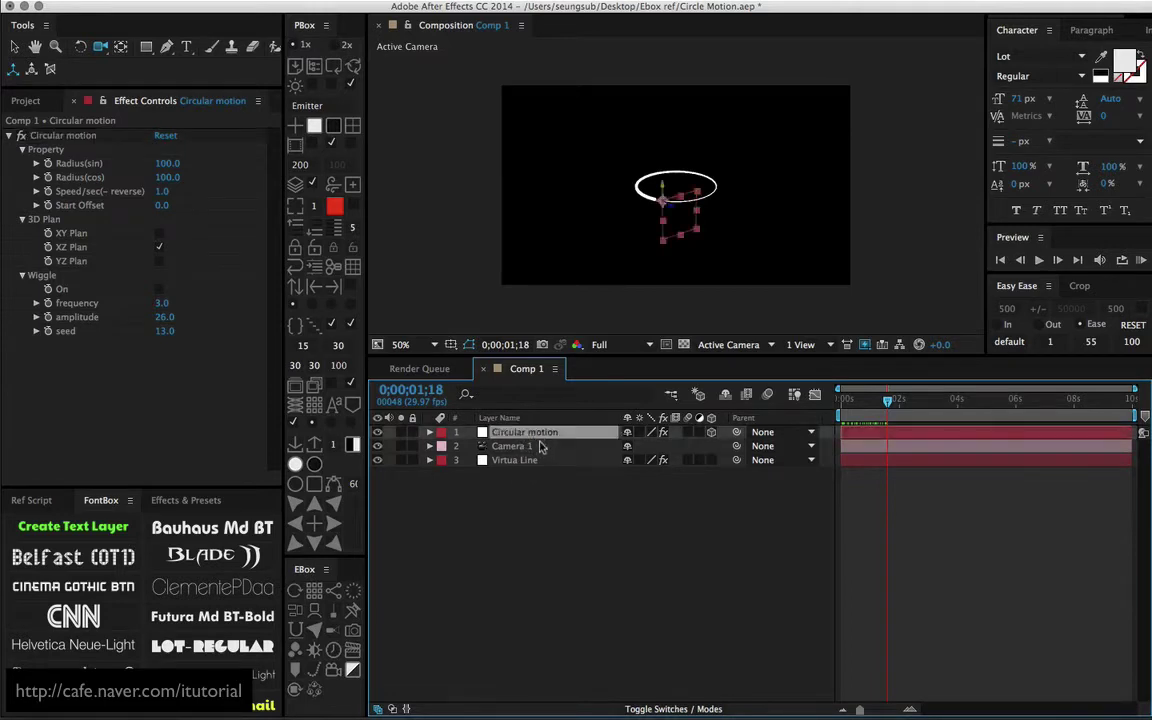
{"action": "key", "text": "Delete"}
{"action": "left_click", "coordinate": [784, 398]}
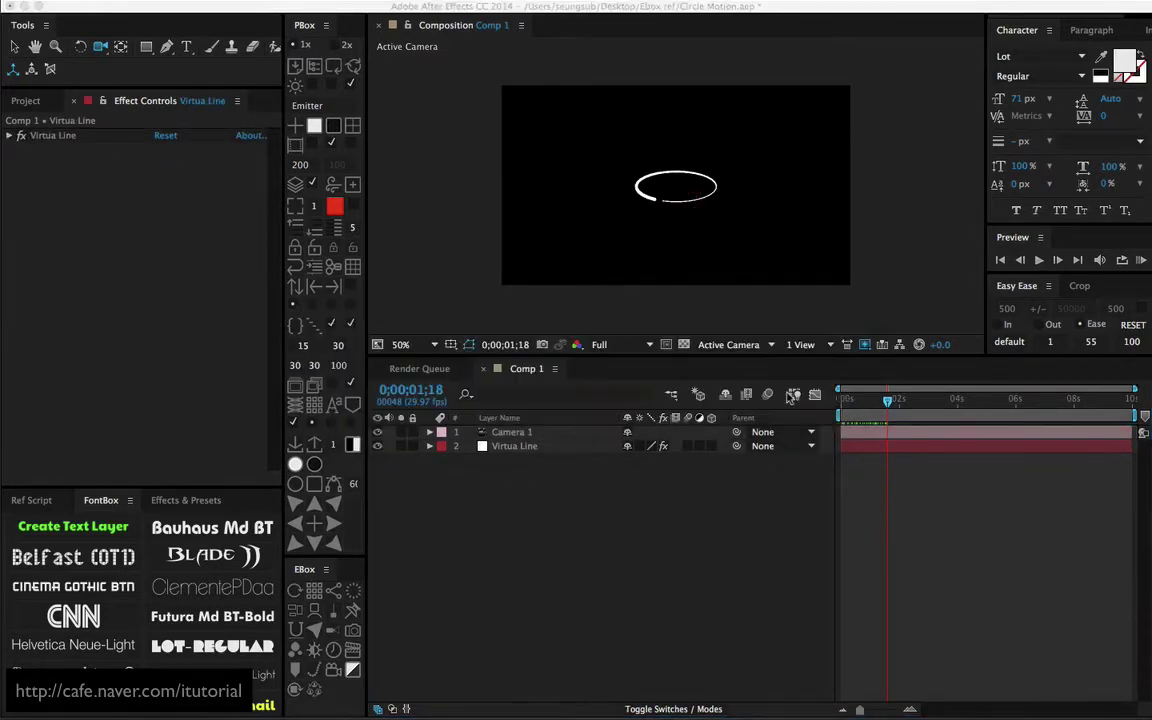
{"action": "left_click", "coordinate": [378, 446]}
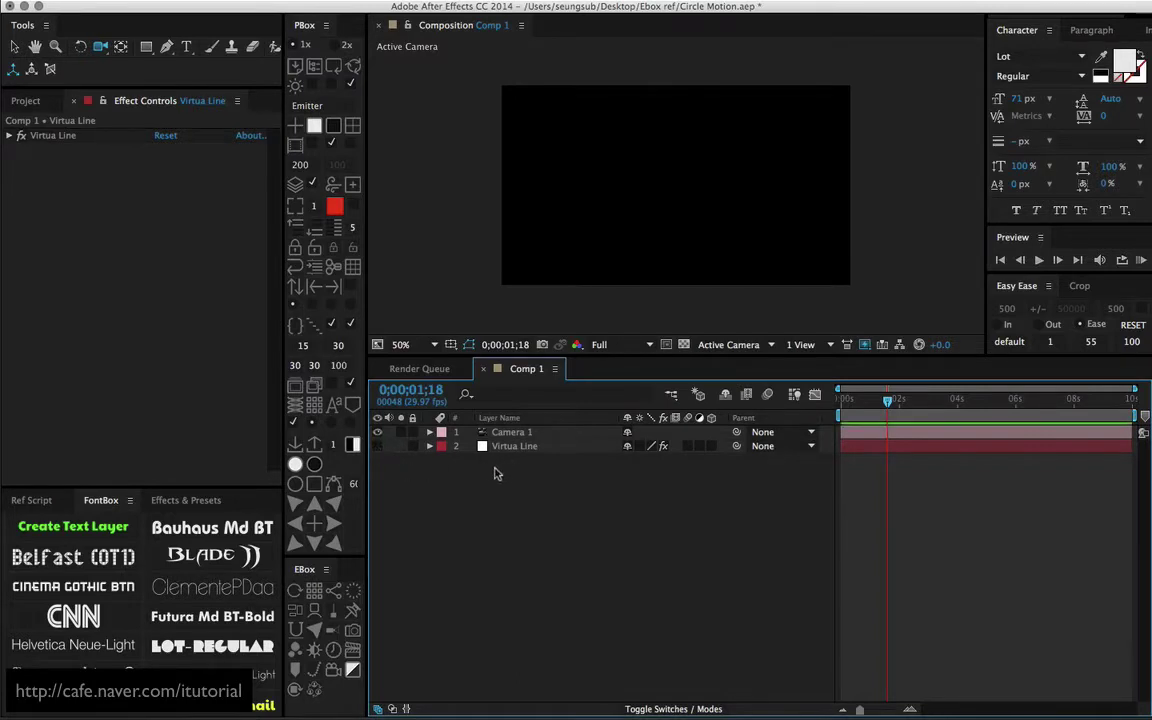
Step: Review the Circular motion application options, close the dialog without applying, and activate the Selection tool
{"action": "left_click", "coordinate": [295, 592]}
{"action": "left_click_drag", "start_coordinate": [543, 281], "coordinate": [258, 238]}
{"action": "left_click", "coordinate": [14, 46]}
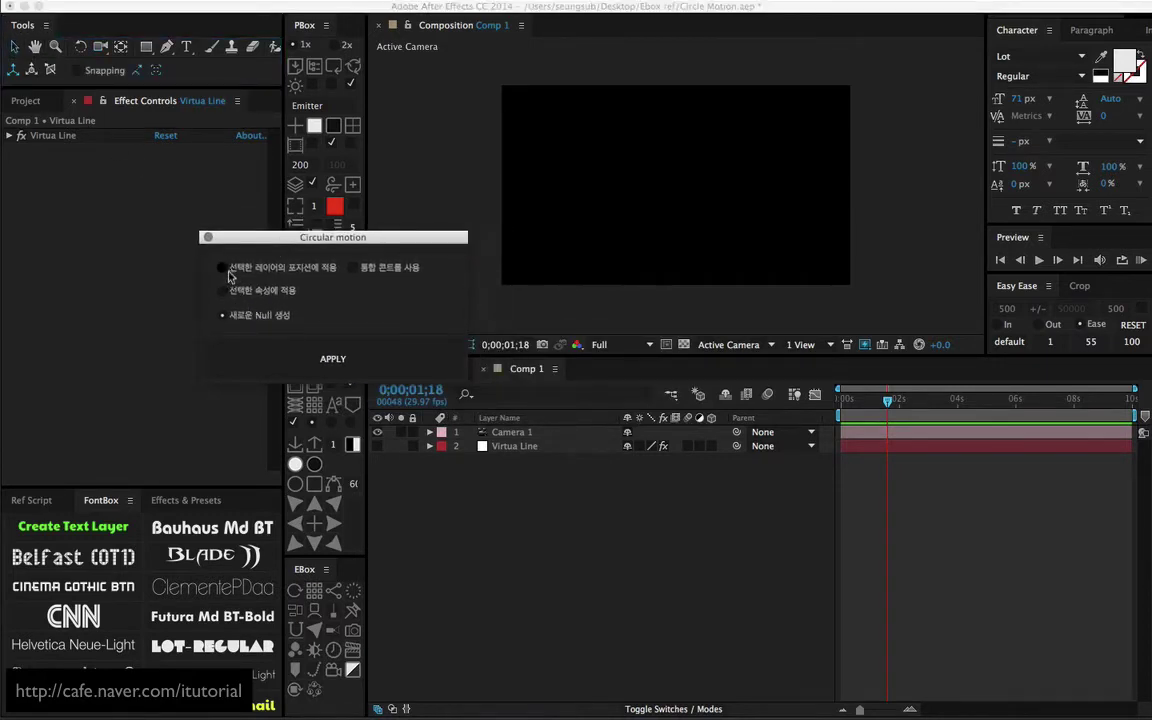
{"action": "left_click_drag", "start_coordinate": [297, 241], "coordinate": [255, 254]}
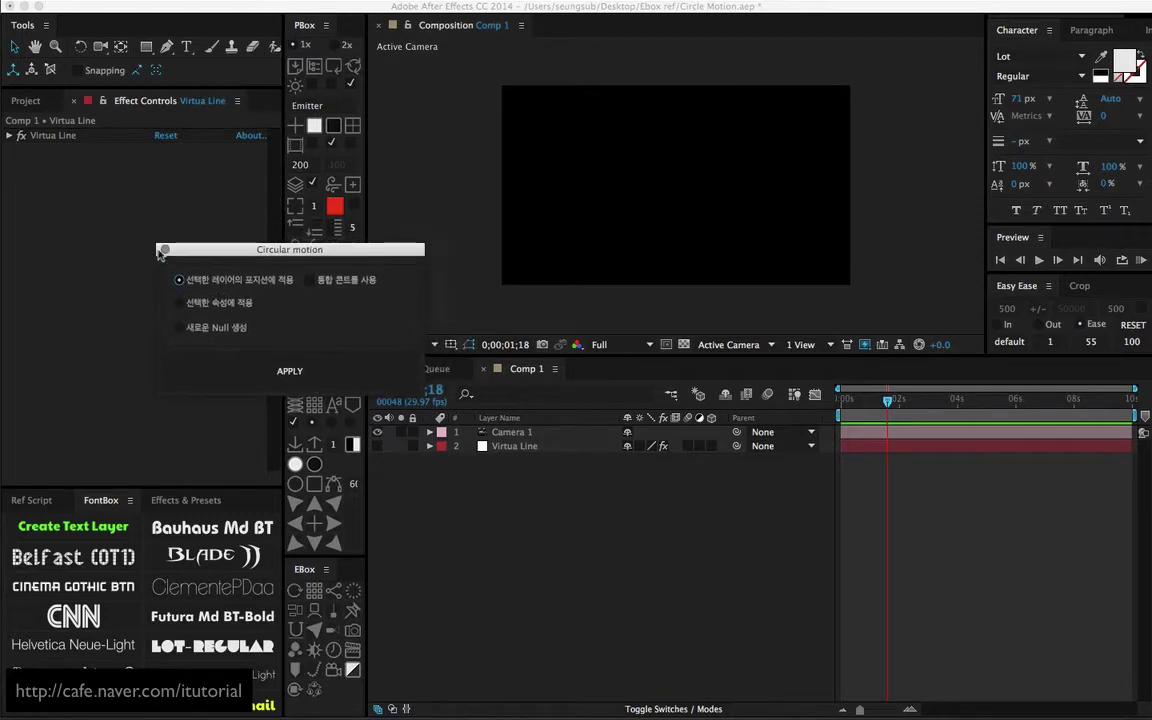
{"action": "left_click", "coordinate": [165, 245]}
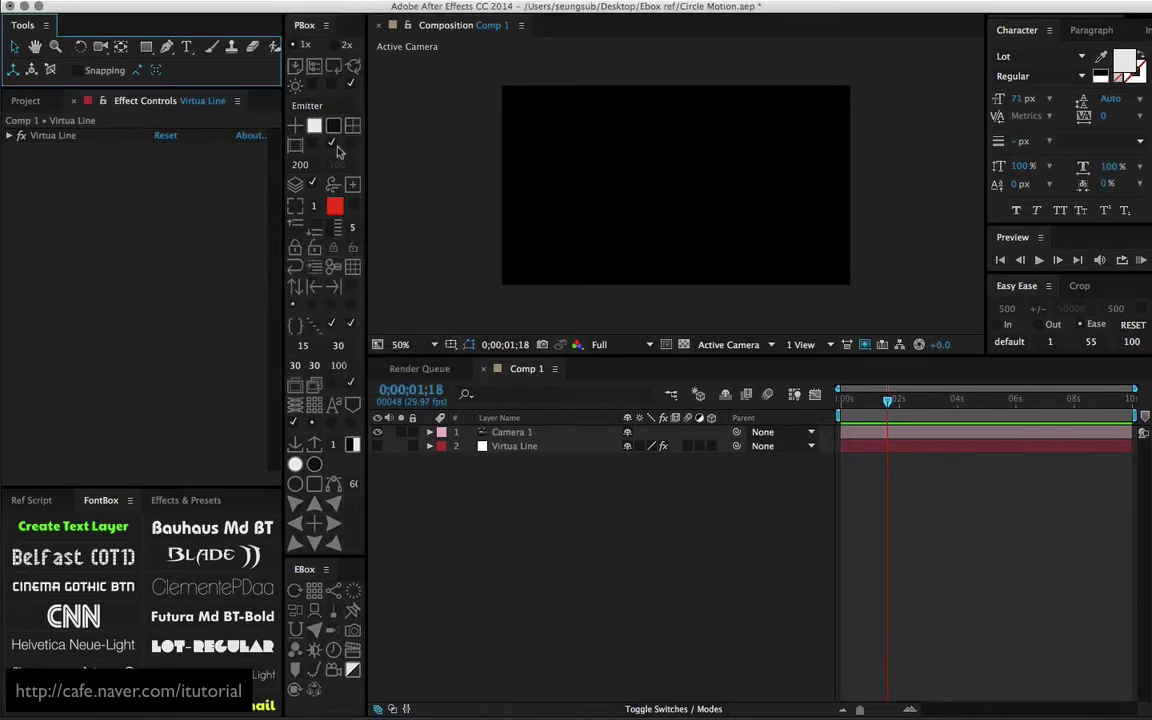
Step: Set the size for new solids to 100
{"action": "left_click", "coordinate": [302, 165]}
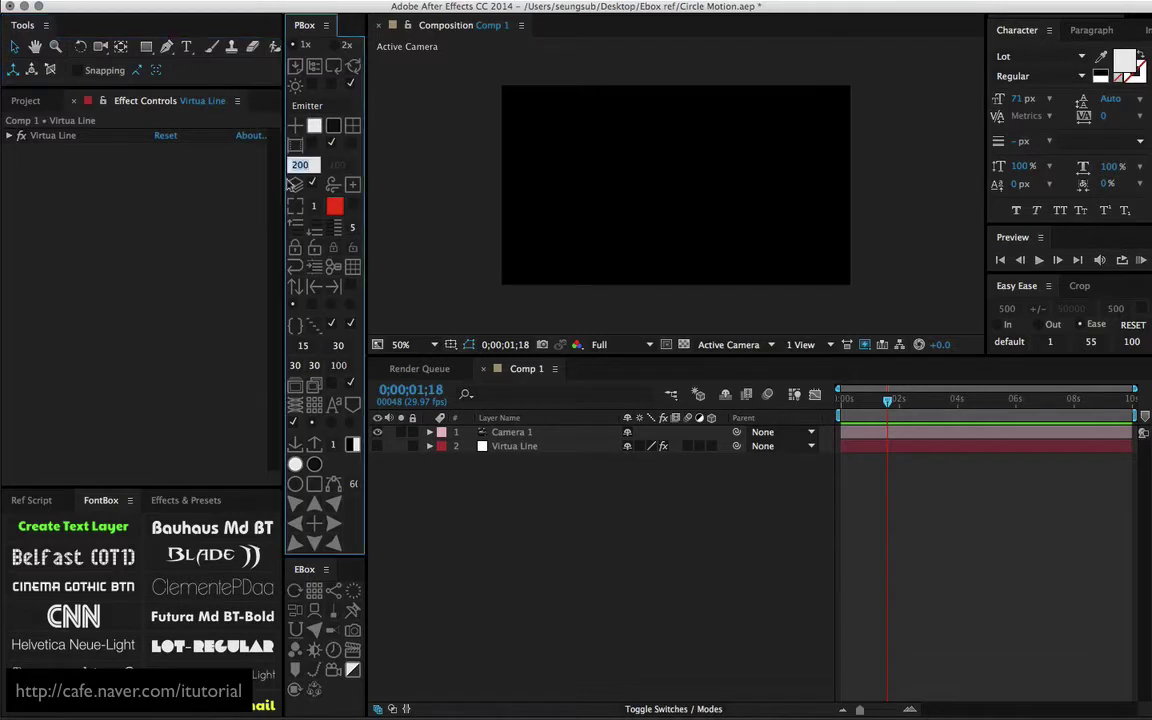
{"action": "type", "text": "100"}
{"action": "key", "text": "Return"}
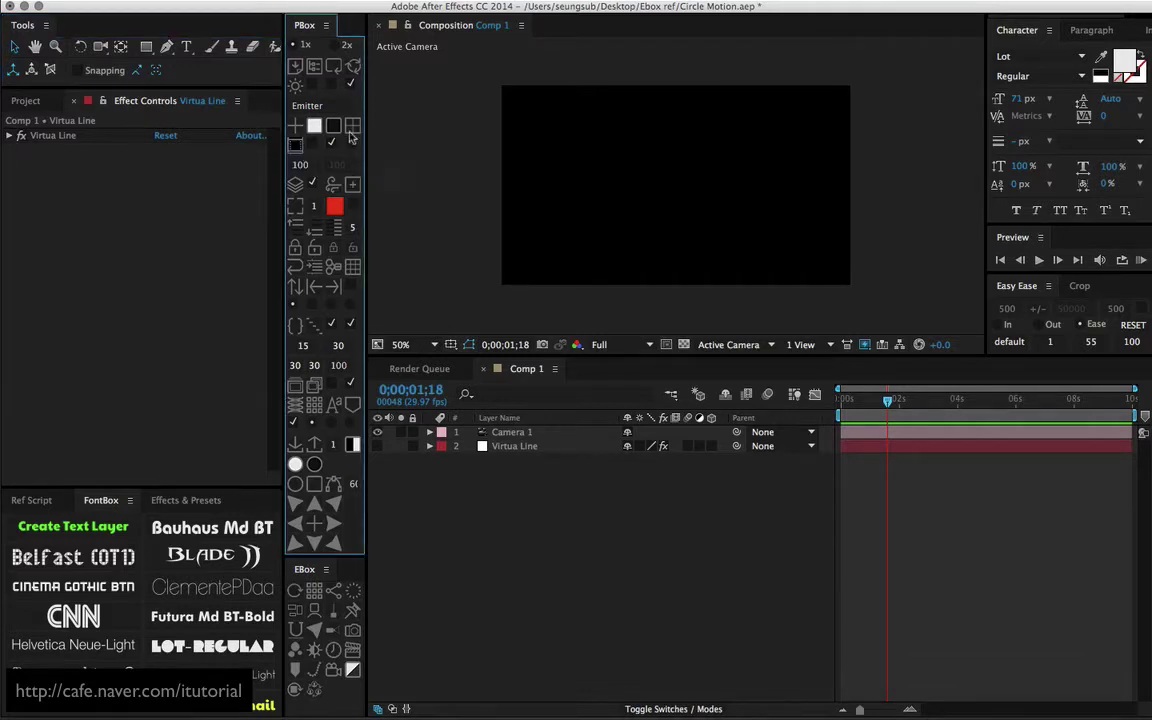
Step: Create three solids and spread them across the composition: green at upper left, red at upper right, magenta below center
{"action": "left_click", "coordinate": [352, 126]}
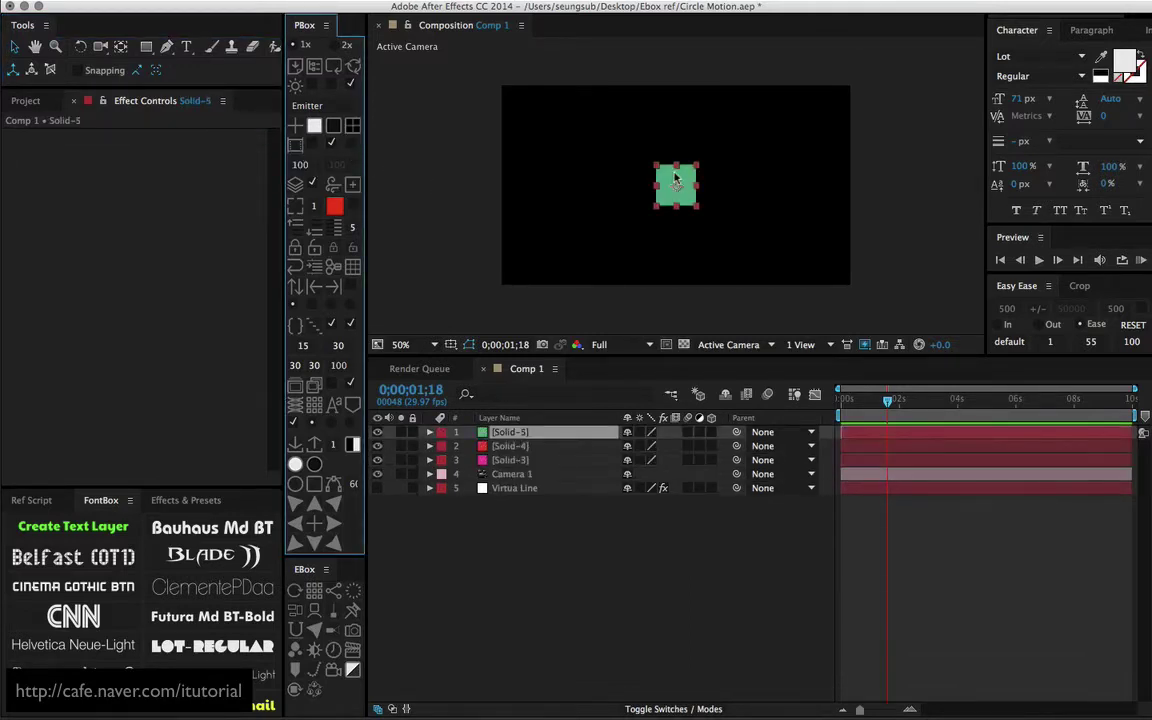
{"action": "left_click", "coordinate": [604, 166]}
{"action": "left_click_drag", "start_coordinate": [604, 166], "coordinate": [591, 162]}
{"action": "left_click_drag", "start_coordinate": [676, 185], "coordinate": [698, 237]}
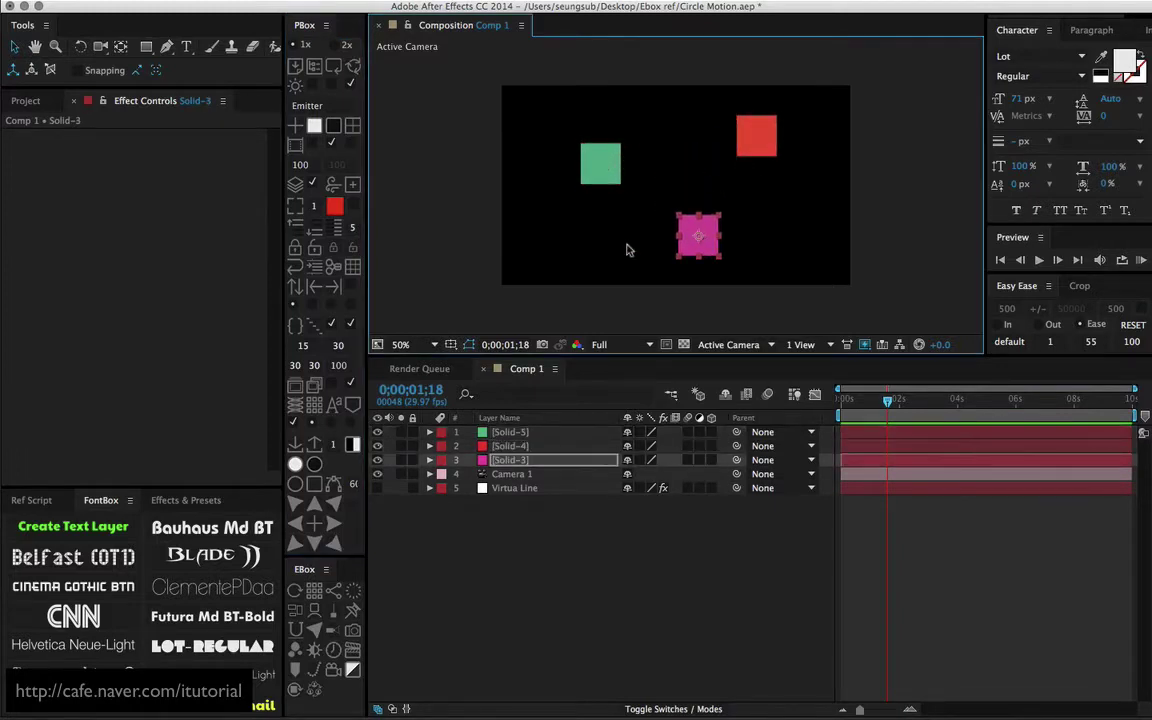
Step: Apply Circular motion to the positions of the three solids without integrated controls, and scrub to 0;00;01;01
{"action": "left_click", "coordinate": [479, 436], "text": "shift"}
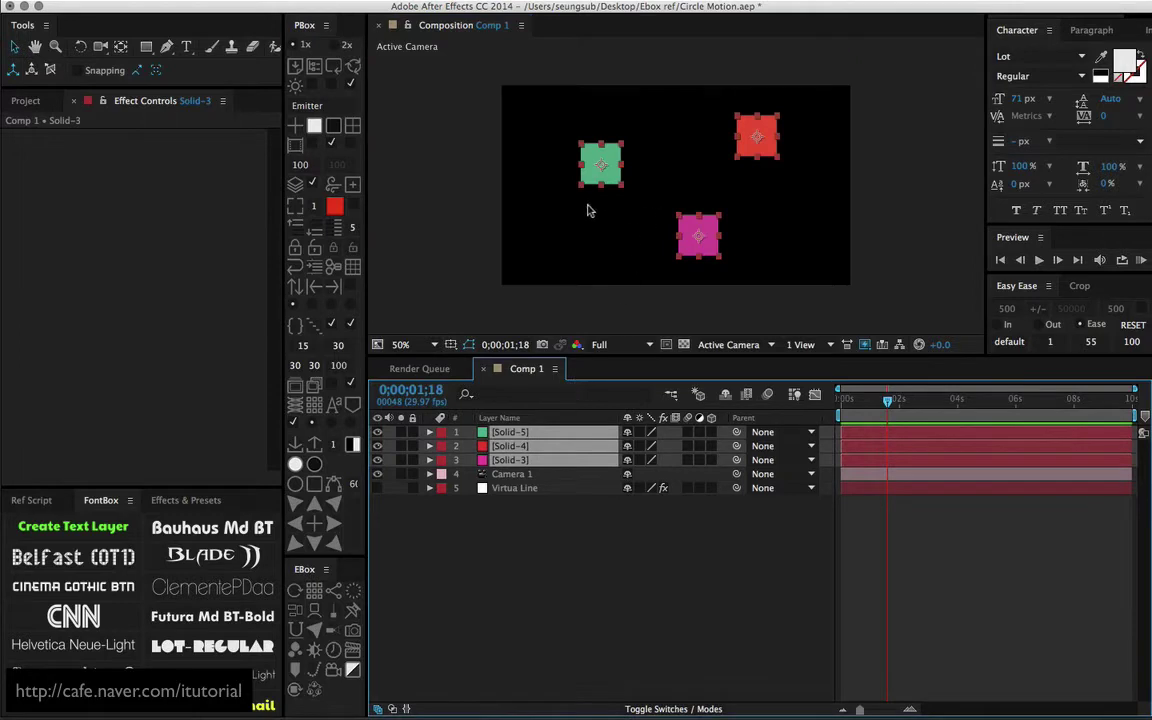
{"action": "left_click", "coordinate": [296, 591]}
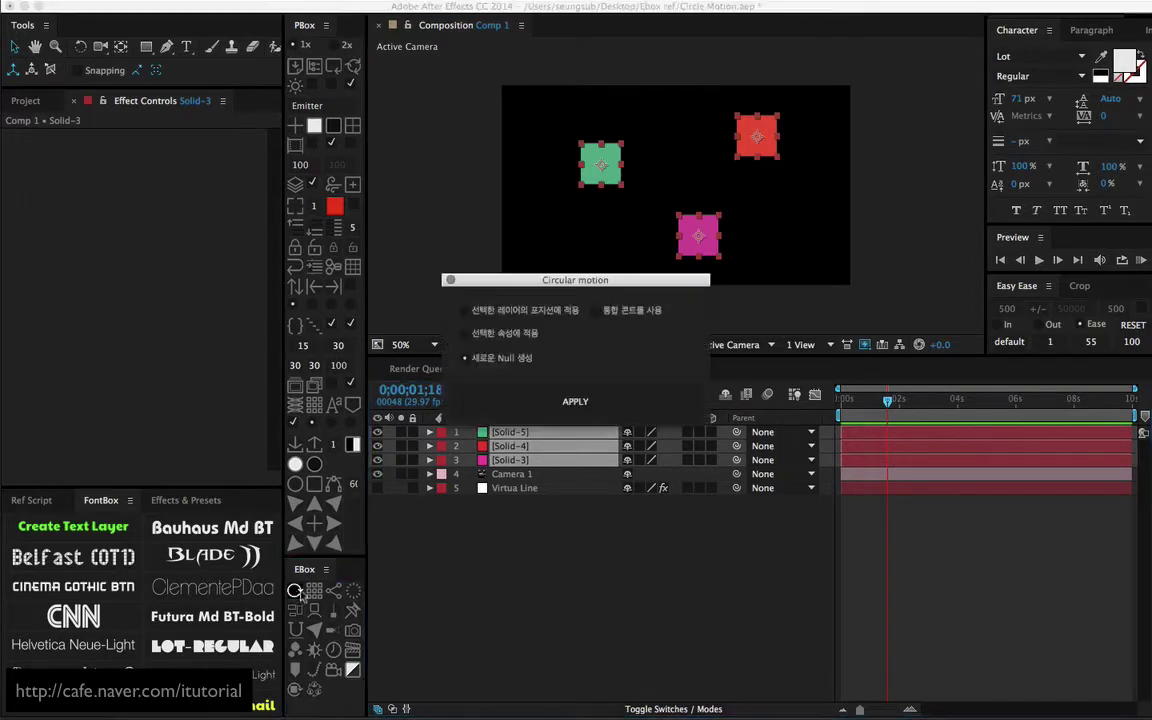
{"action": "left_click_drag", "start_coordinate": [526, 281], "coordinate": [163, 270]}
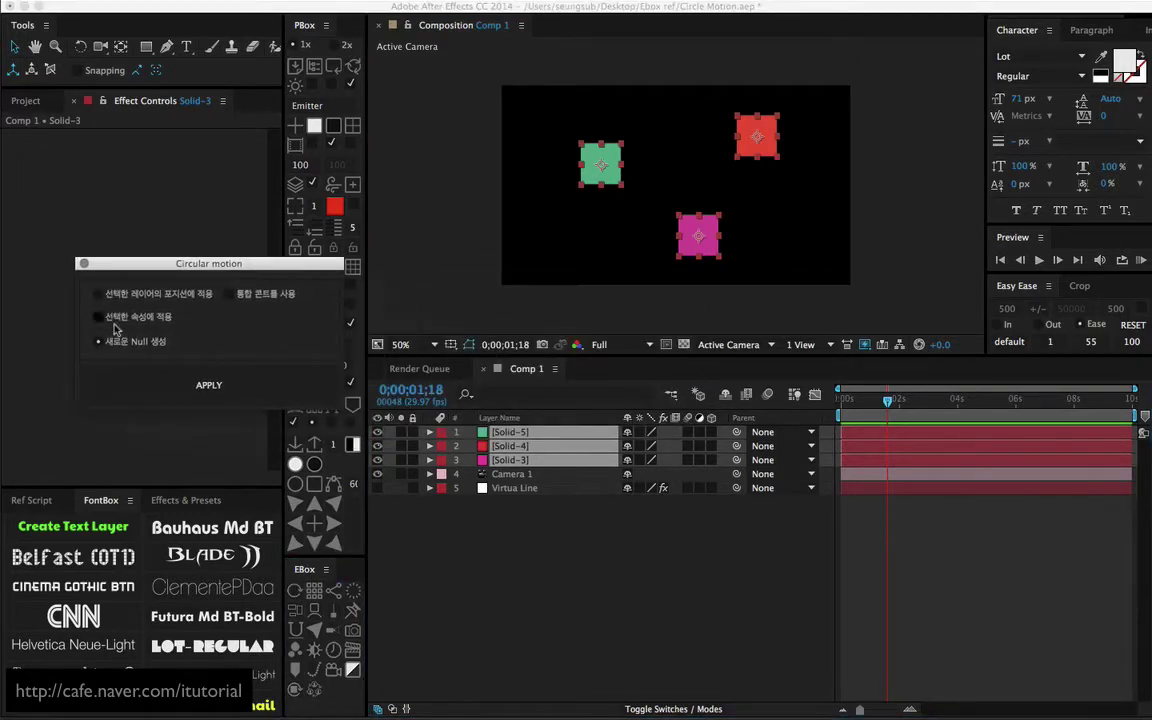
{"action": "left_click", "coordinate": [230, 294]}
{"action": "left_click_drag", "start_coordinate": [268, 268], "coordinate": [273, 261]}
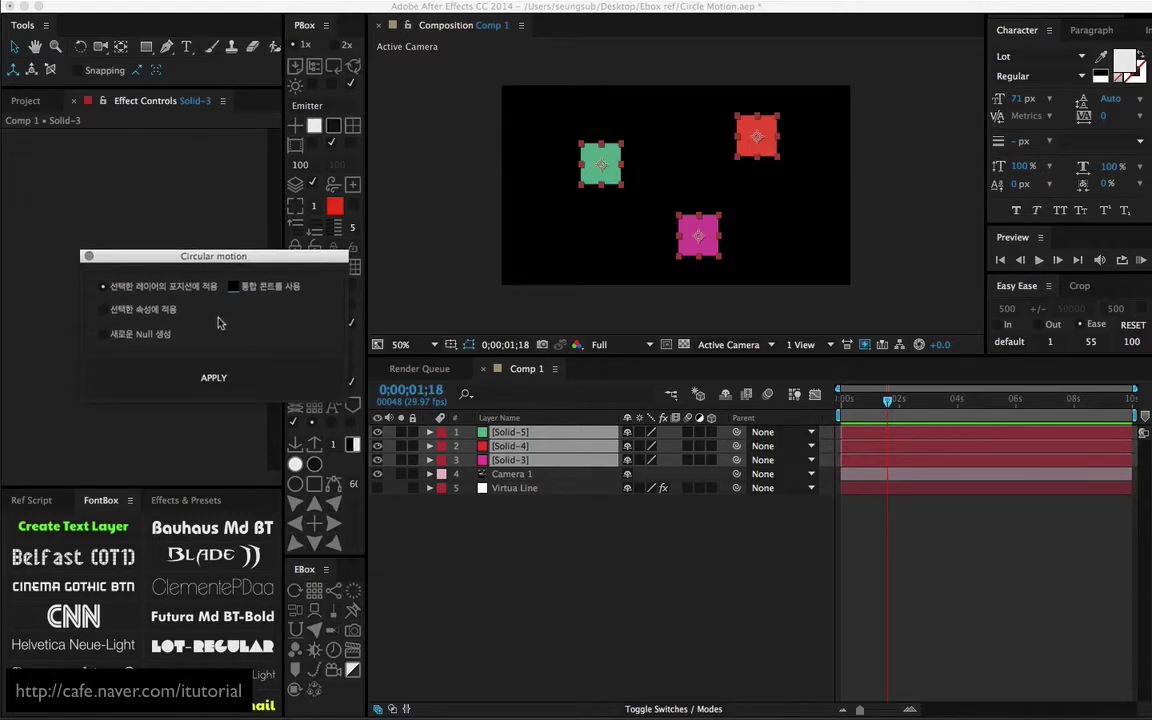
{"action": "left_click", "coordinate": [860, 401]}
{"action": "mouse_move", "coordinate": [861, 402]}
{"action": "left_mouse_down"}
{"action": "mouse_move", "coordinate": [882, 403]}
{"action": "mouse_move", "coordinate": [871, 403]}
{"action": "left_mouse_up"}
{"action": "left_click_drag", "start_coordinate": [298, 257], "coordinate": [233, 513]}
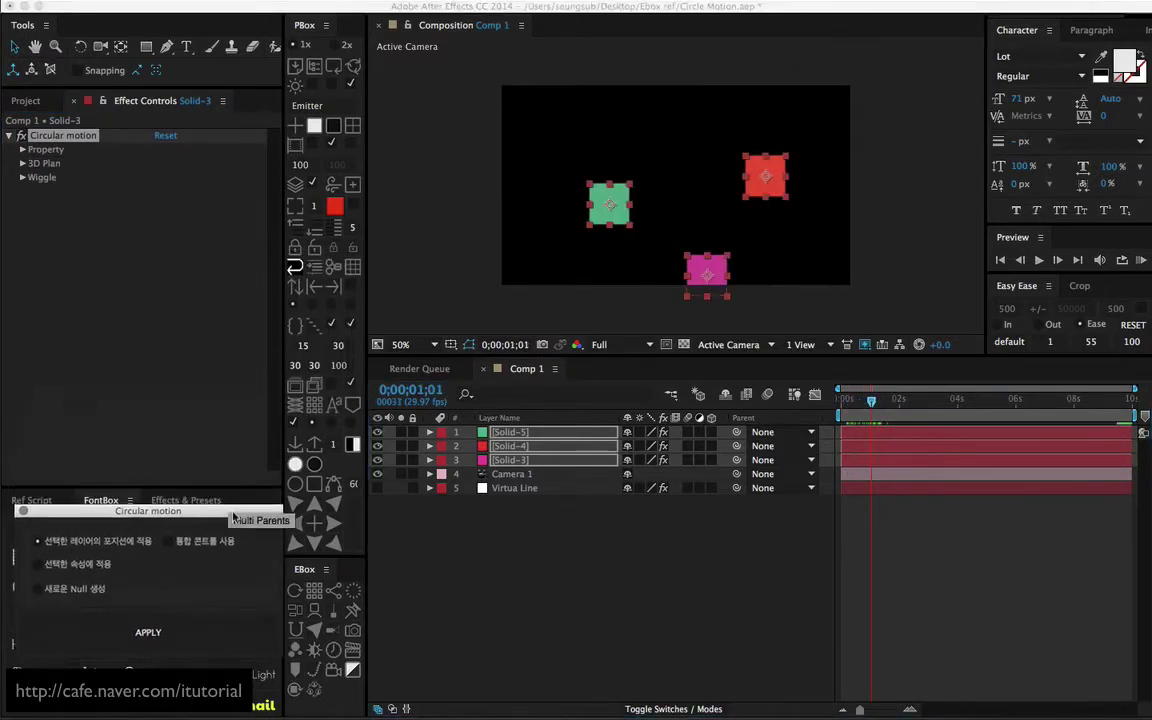
Step: Set the Circular motion Radius(sin) of the green solid to 350 and scrub back to the start to preview it
{"action": "left_click", "coordinate": [517, 432]}
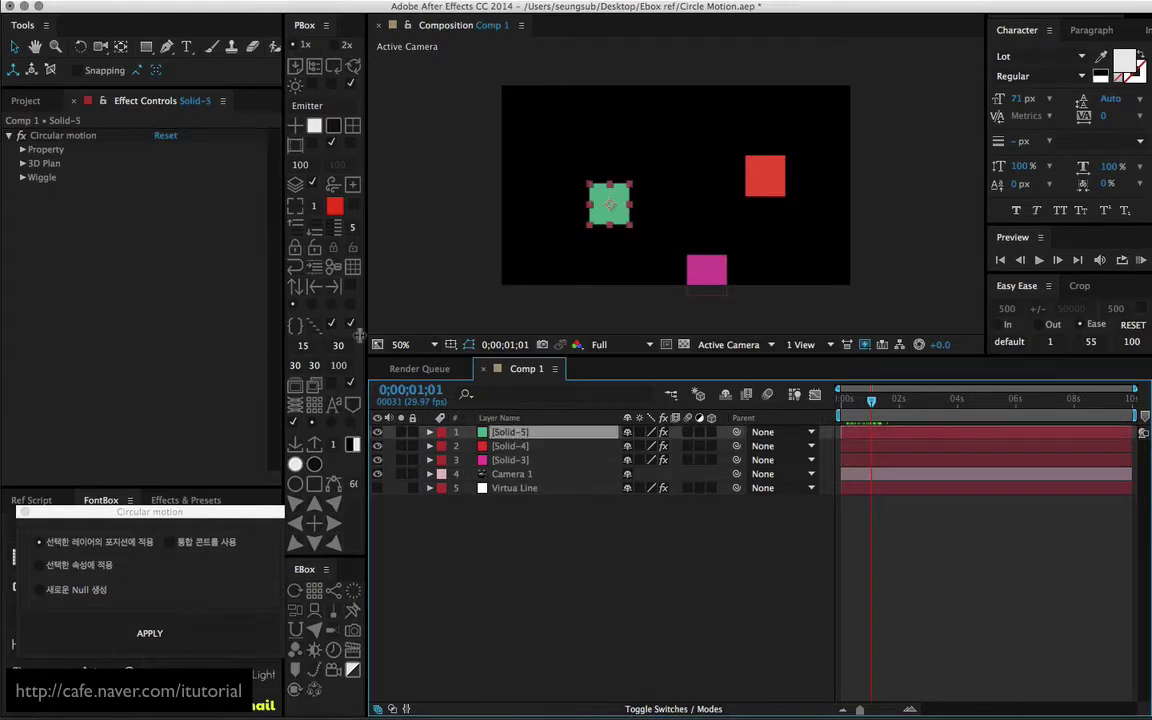
{"action": "left_click", "coordinate": [503, 447]}
{"action": "left_click", "coordinate": [511, 434]}
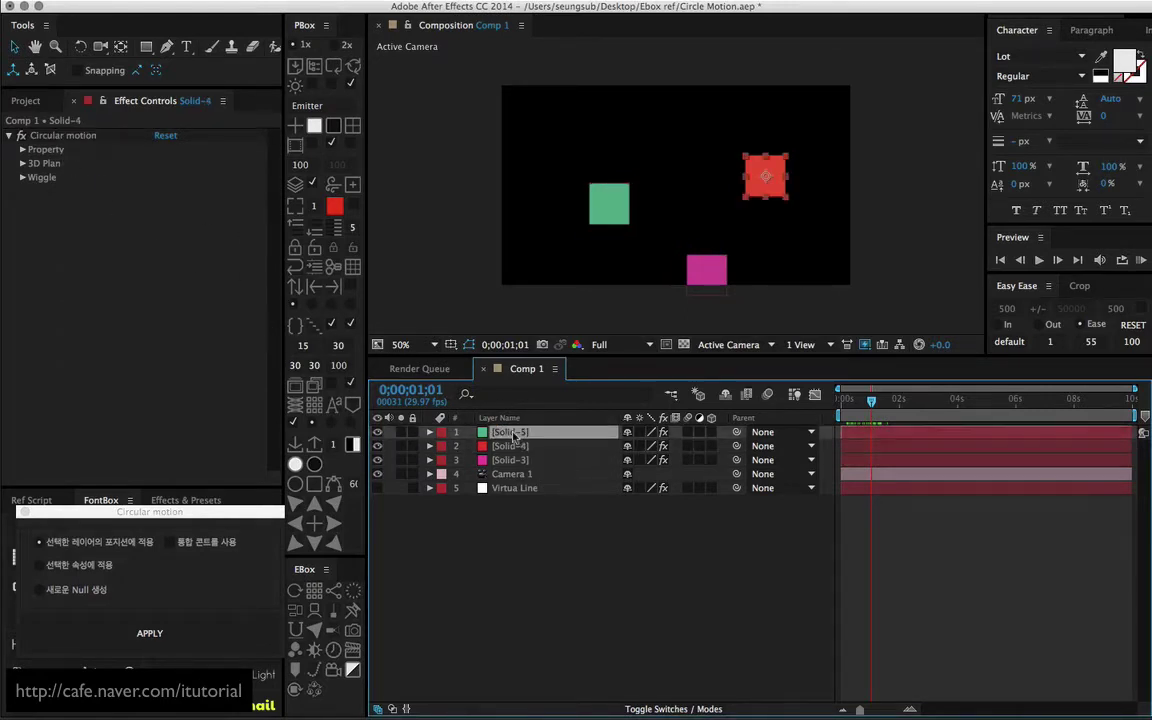
{"action": "left_click", "coordinate": [23, 150]}
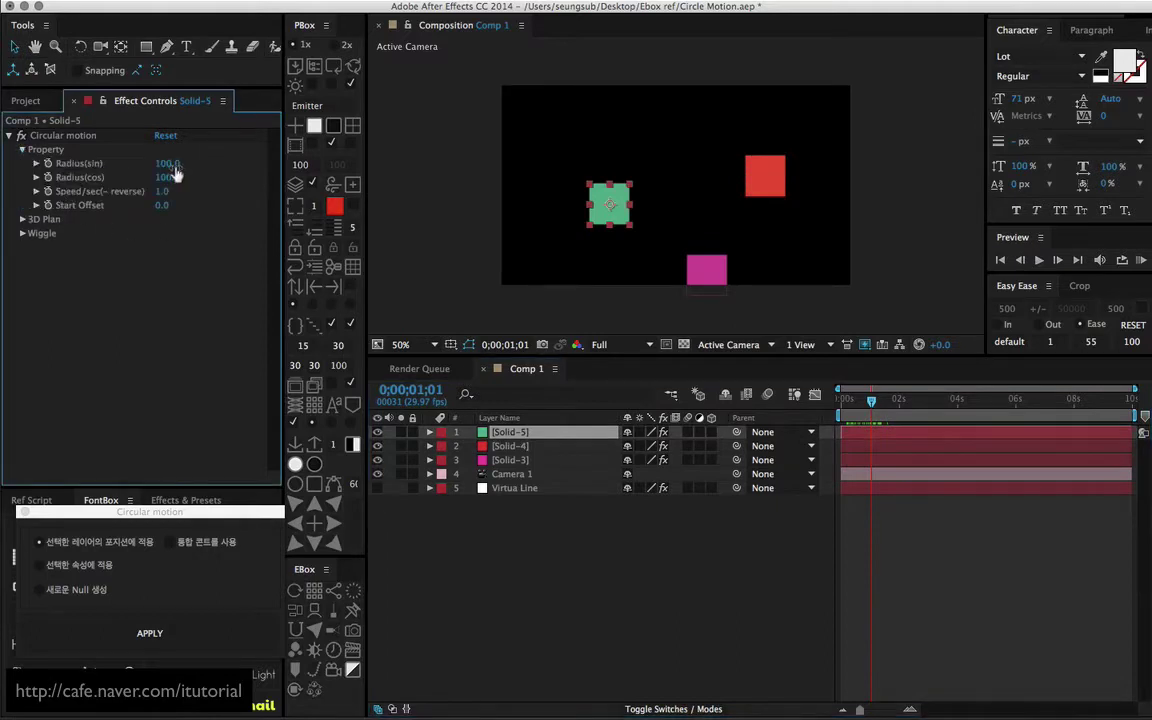
{"action": "left_click_drag", "start_coordinate": [175, 173], "coordinate": [500, 177]}
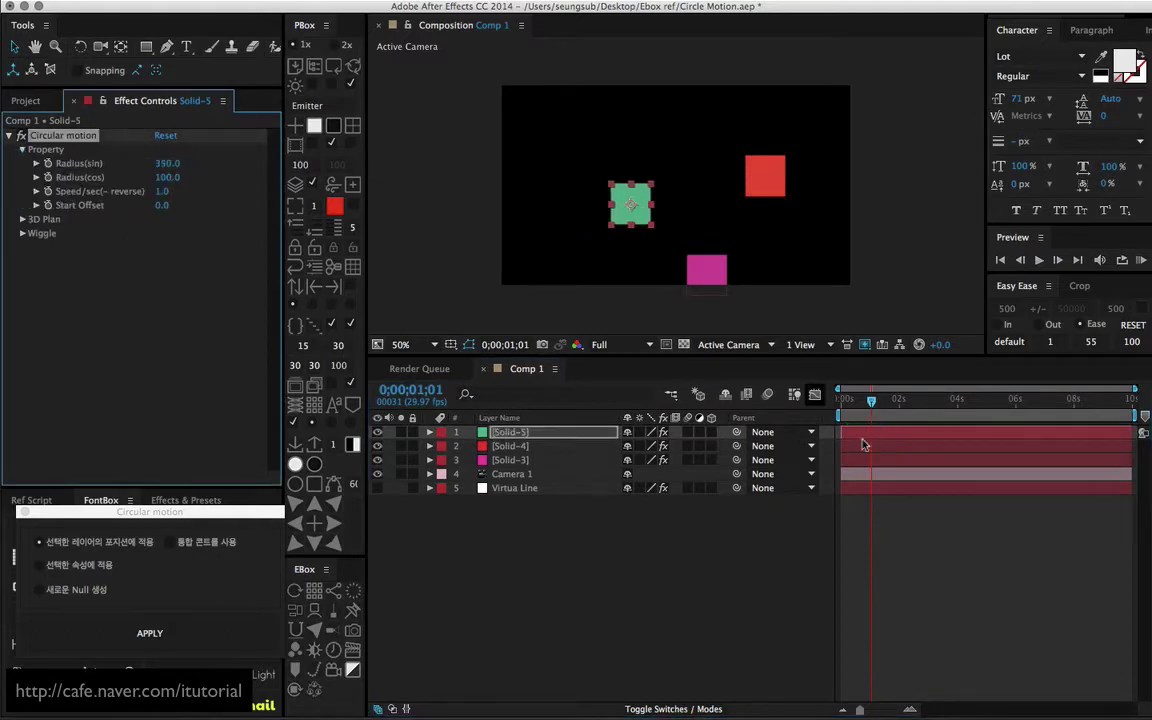
{"action": "left_click", "coordinate": [857, 402]}
{"action": "left_click_drag", "start_coordinate": [868, 405], "coordinate": [841, 403]}
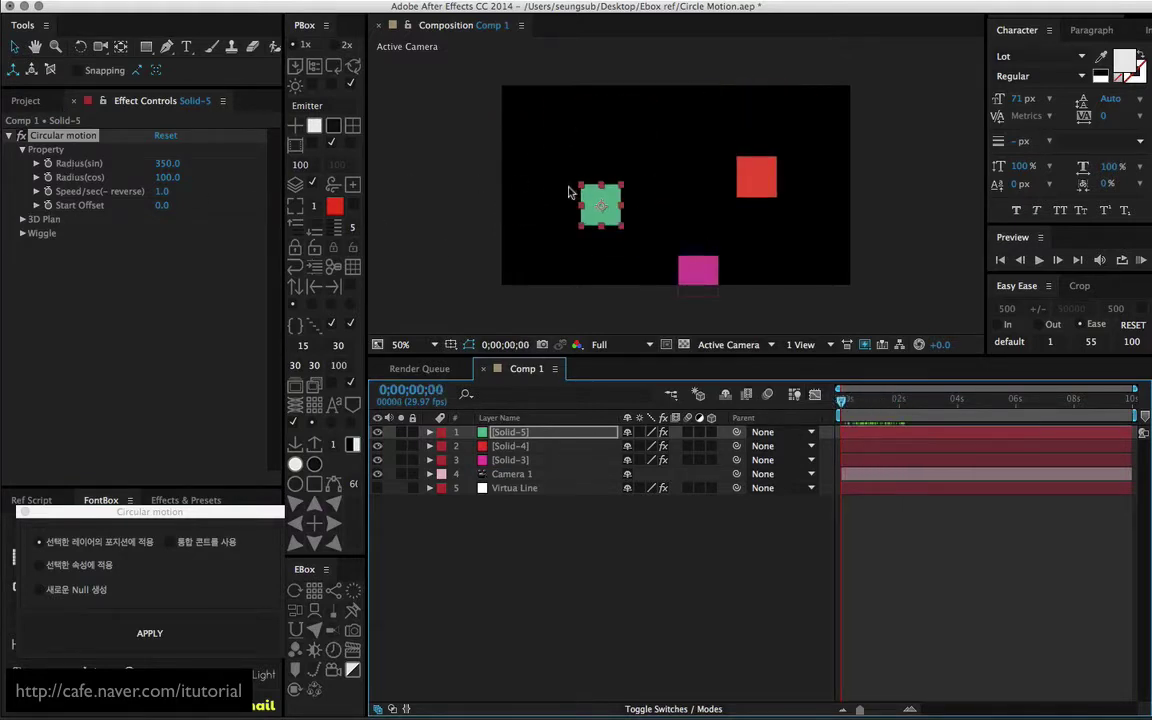
Step: Set the Circular motion Radius(cos) of the red solid to 269 and scrub the timeline to preview it
{"action": "left_click", "coordinate": [754, 177]}
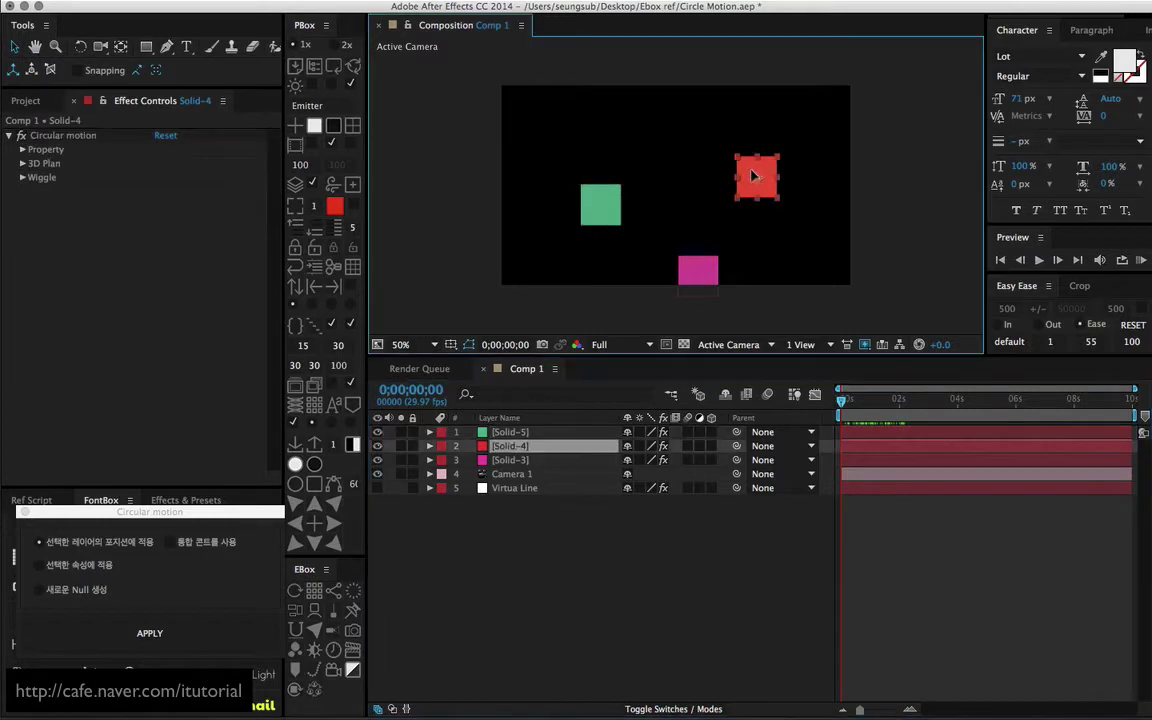
{"action": "left_click", "coordinate": [23, 150]}
{"action": "left_click_drag", "start_coordinate": [173, 185], "coordinate": [578, 264]}
{"action": "mouse_move", "coordinate": [849, 405]}
{"action": "left_mouse_down"}
{"action": "mouse_move", "coordinate": [875, 401]}
{"action": "mouse_move", "coordinate": [838, 397]}
{"action": "left_mouse_up"}
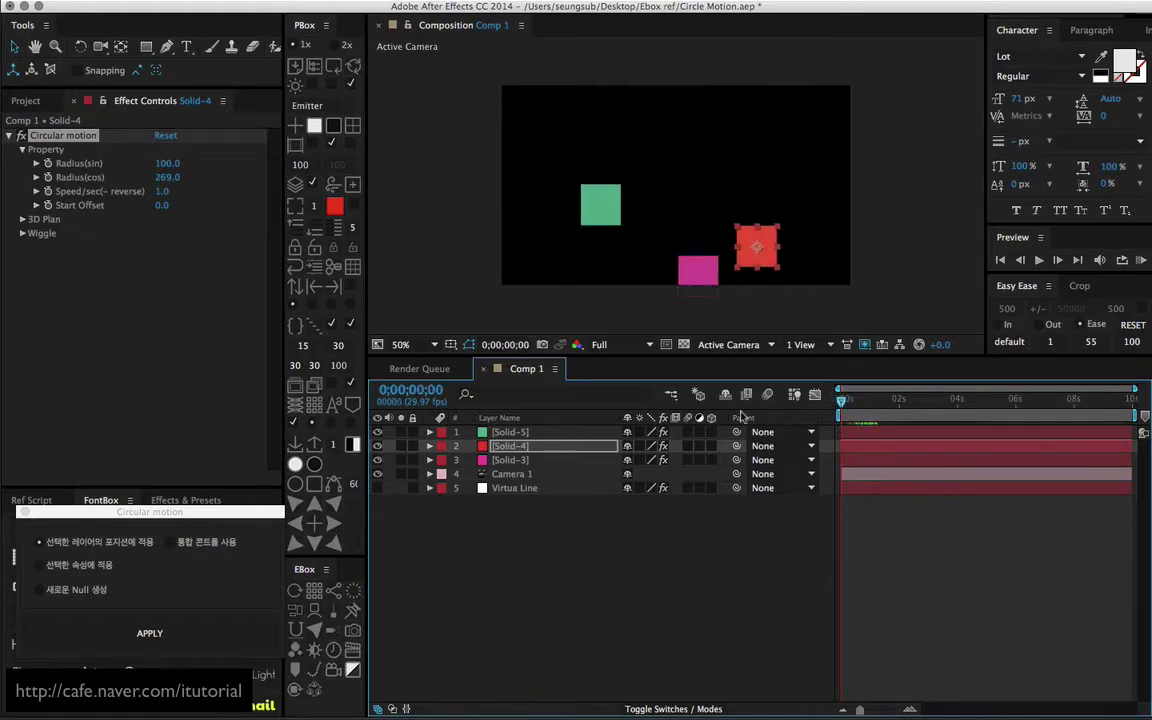
Step: Make the three solids 3D layers, enable XZ Plan for the red solid, and scrub through the motion
{"action": "left_click_drag", "start_coordinate": [711, 432], "coordinate": [711, 460]}
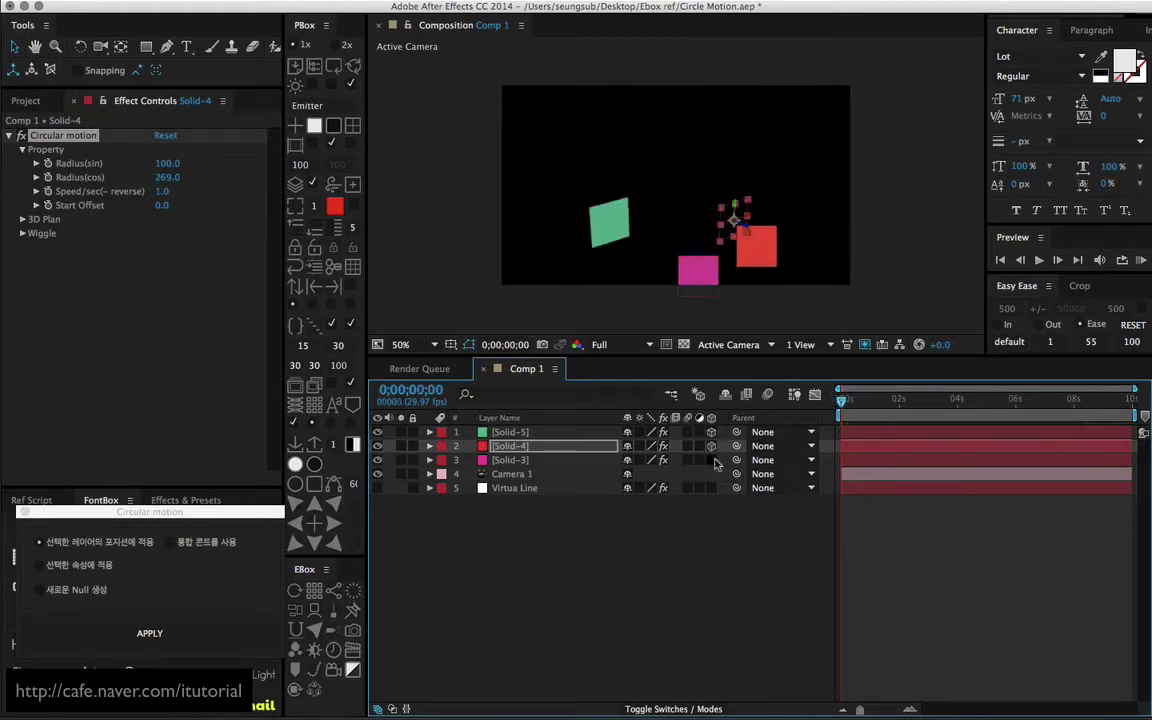
{"action": "left_click", "coordinate": [22, 219]}
{"action": "left_click", "coordinate": [159, 247]}
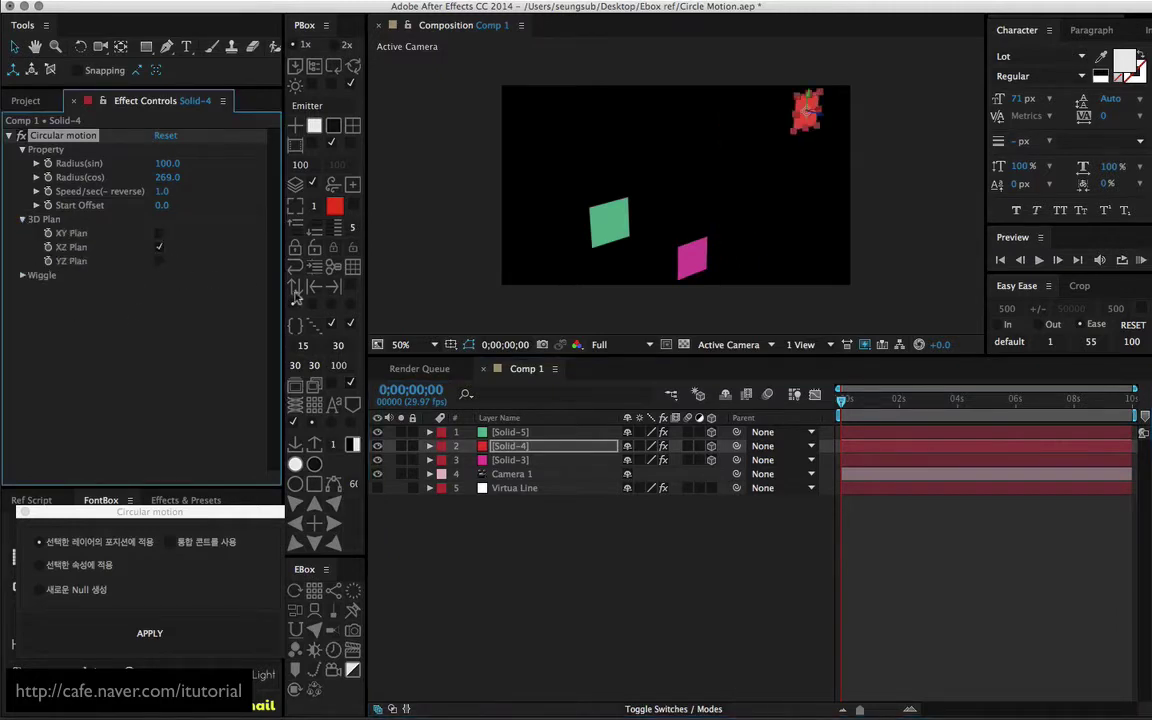
{"action": "mouse_move", "coordinate": [845, 401]}
{"action": "left_mouse_down"}
{"action": "mouse_move", "coordinate": [888, 401]}
{"action": "mouse_move", "coordinate": [841, 400]}
{"action": "left_mouse_up"}
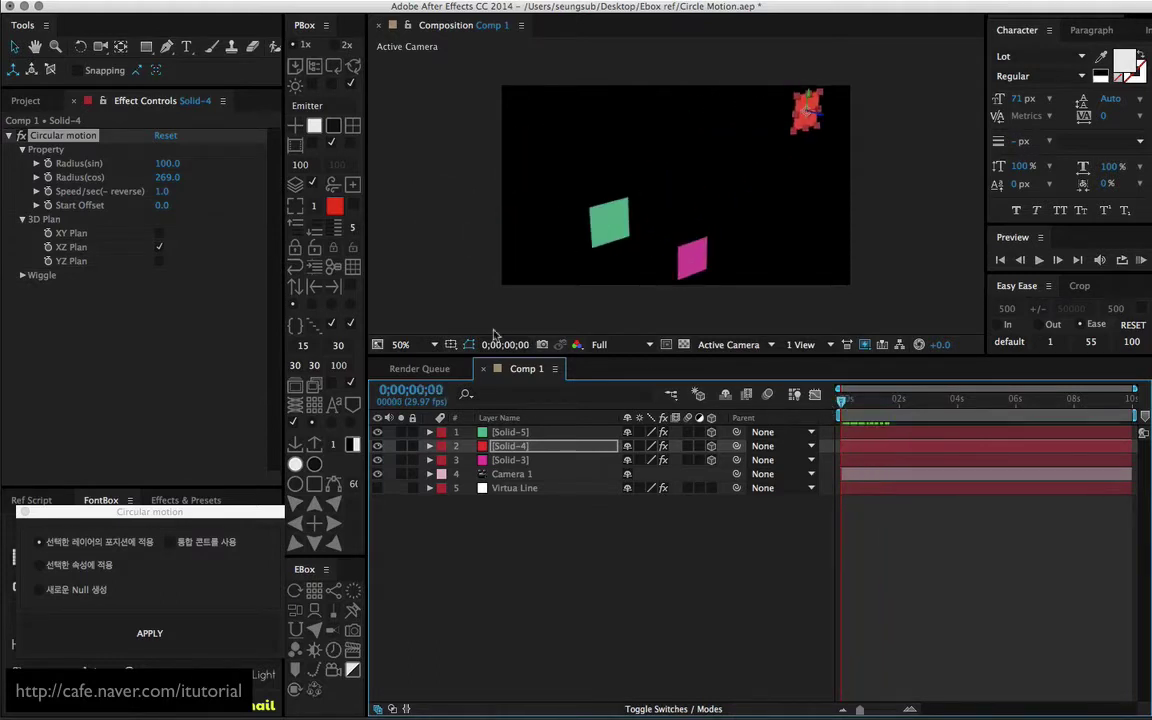
Step: Delete all three solid layers
{"action": "left_click", "coordinate": [535, 432]}
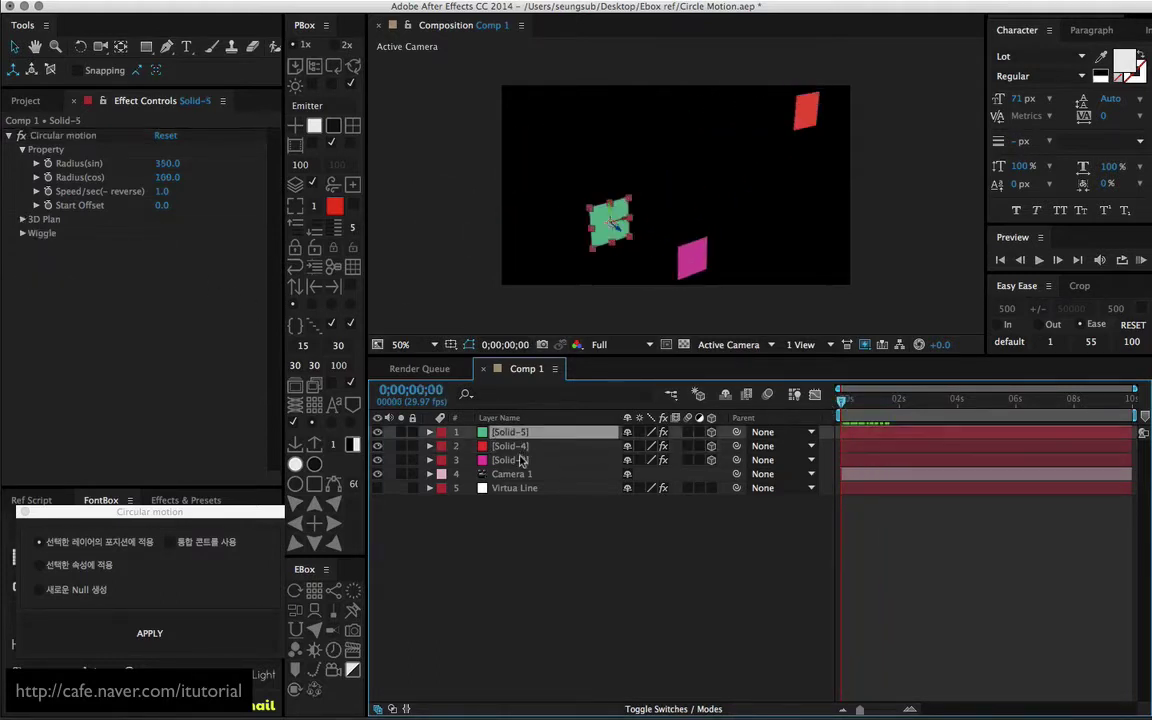
{"action": "left_click", "coordinate": [518, 460], "text": "shift"}
{"action": "key", "text": "Delete"}
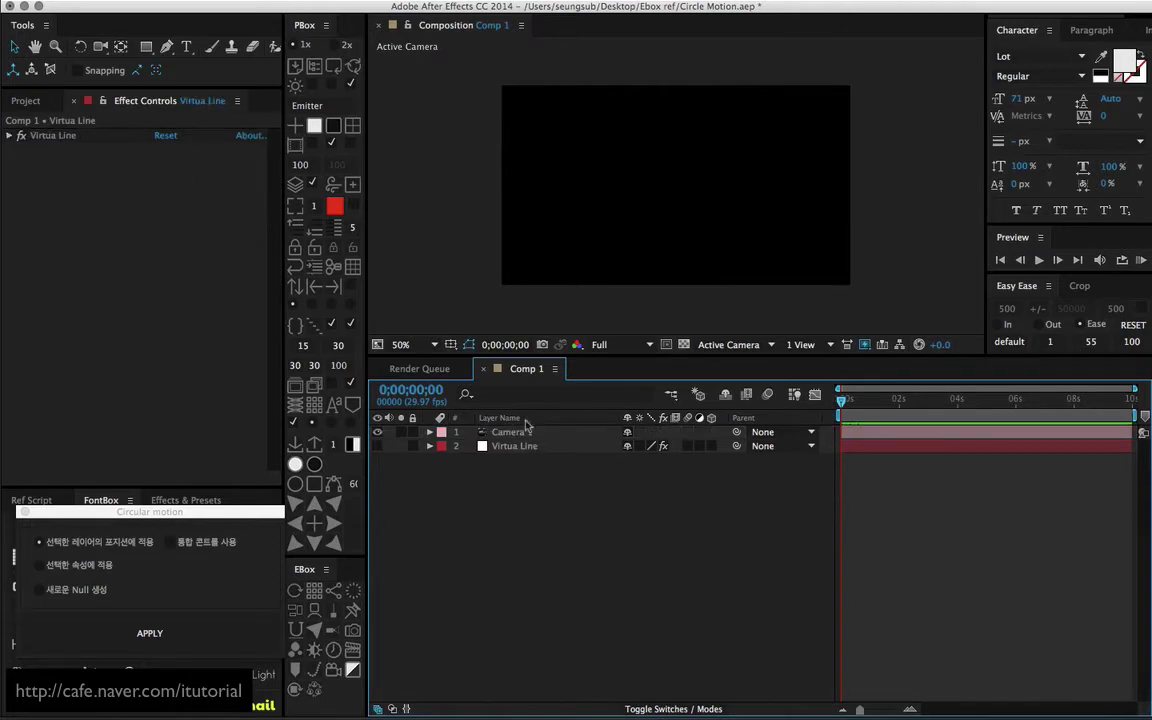
Step: Create three new solids and spread them out: blue at upper left, yellow at upper right, purple below center
{"action": "left_click", "coordinate": [352, 125]}
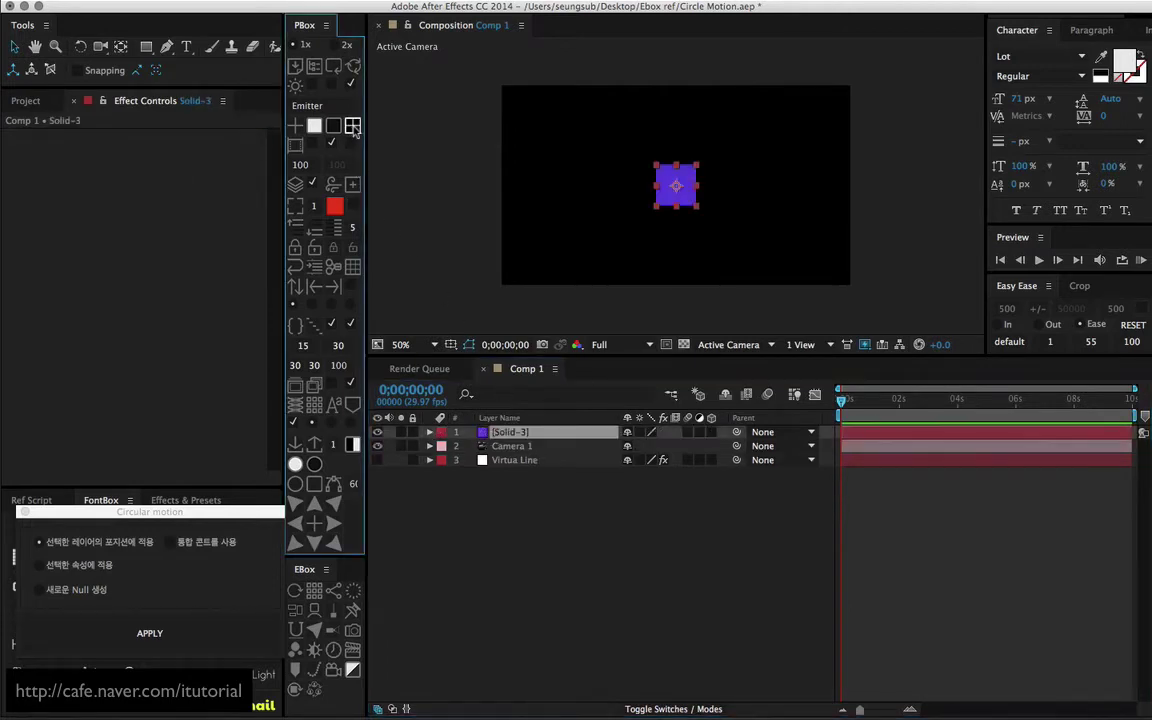
{"action": "left_click", "coordinate": [596, 141]}
{"action": "left_click_drag", "start_coordinate": [596, 141], "coordinate": [573, 120]}
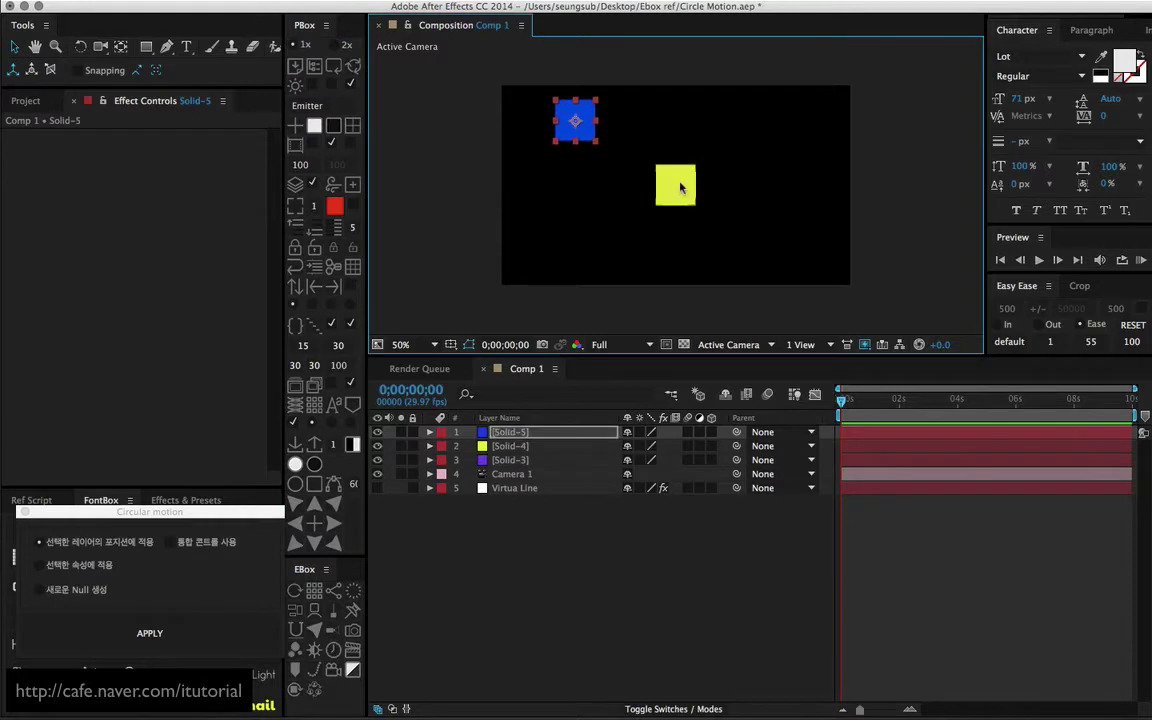
{"action": "left_click_drag", "start_coordinate": [681, 188], "coordinate": [664, 226]}
Step: Apply Circular motion to the positions of all three solids with the integrated control option enabled
{"action": "left_click", "coordinate": [530, 432]}
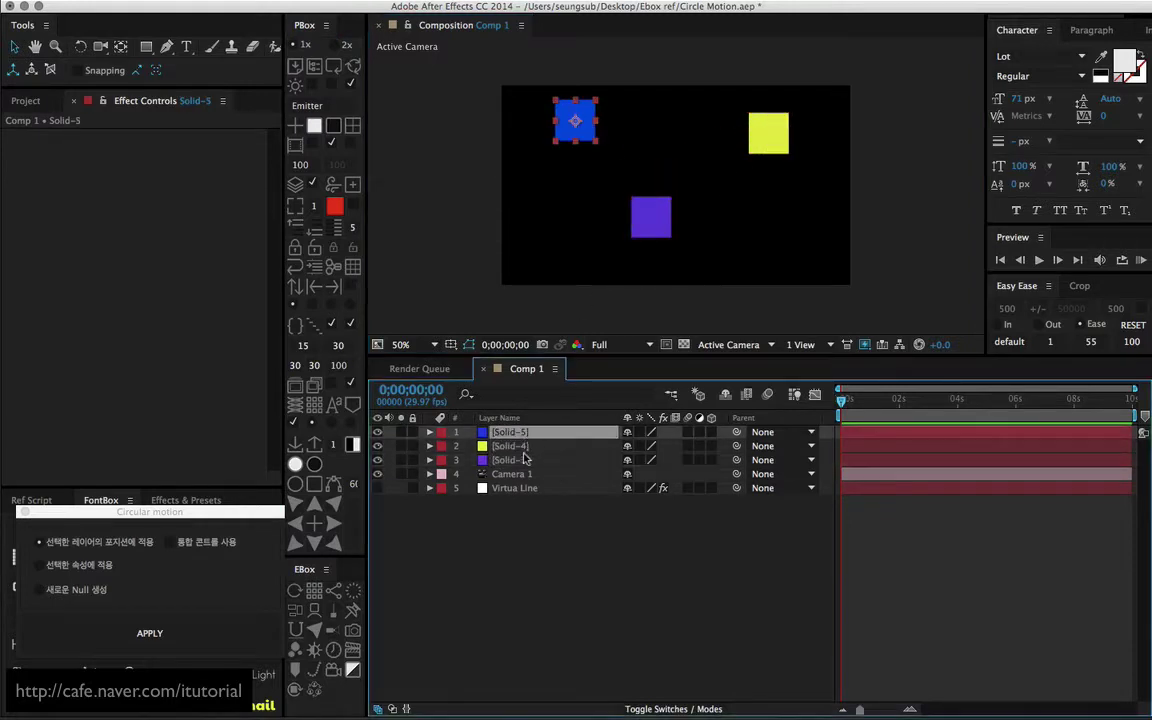
{"action": "left_click", "coordinate": [510, 460], "text": "shift"}
{"action": "left_click_drag", "start_coordinate": [240, 520], "coordinate": [335, 255]}
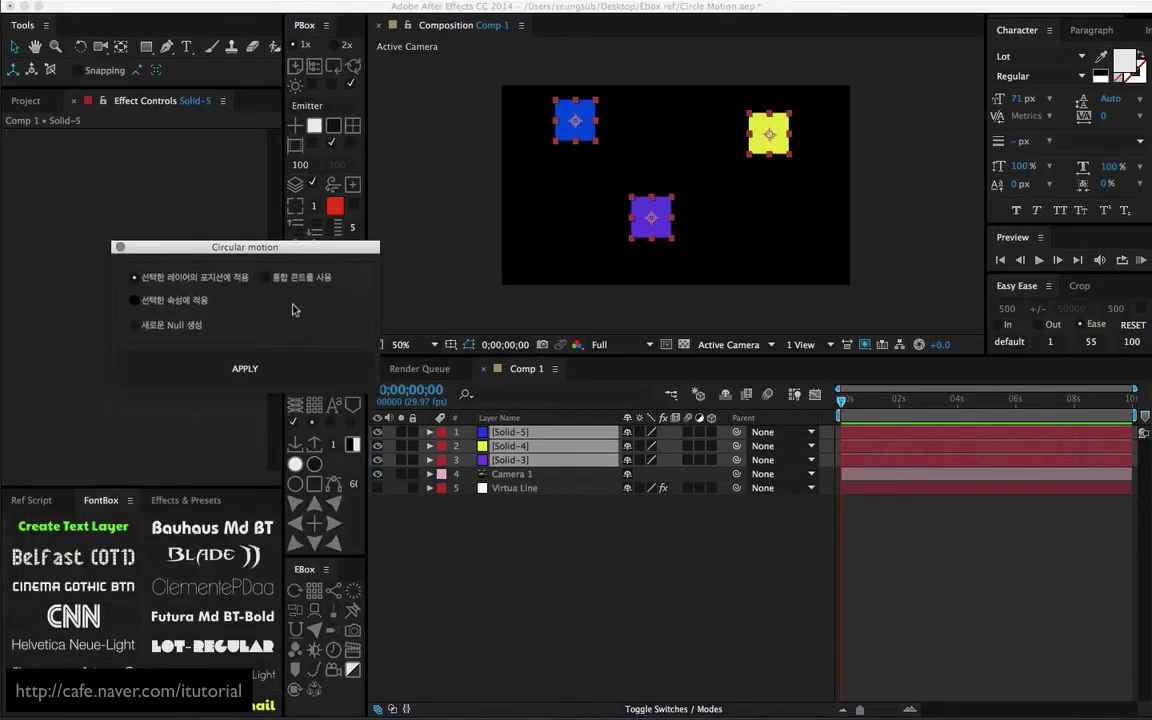
{"action": "left_click", "coordinate": [265, 277]}
{"action": "left_click", "coordinate": [245, 369]}
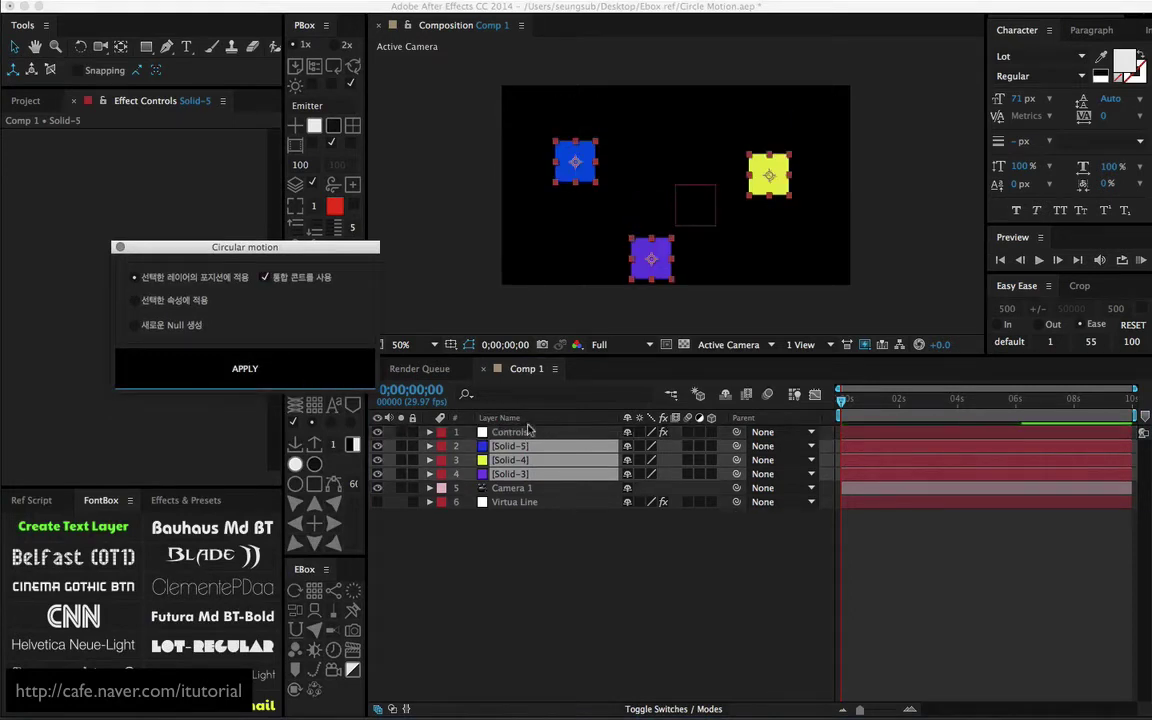
Step: Close the script dialog, set Radius(sin) on the Controls layer's Circular motion effect to 201, and preview the shared motion
{"action": "left_click", "coordinate": [524, 433]}
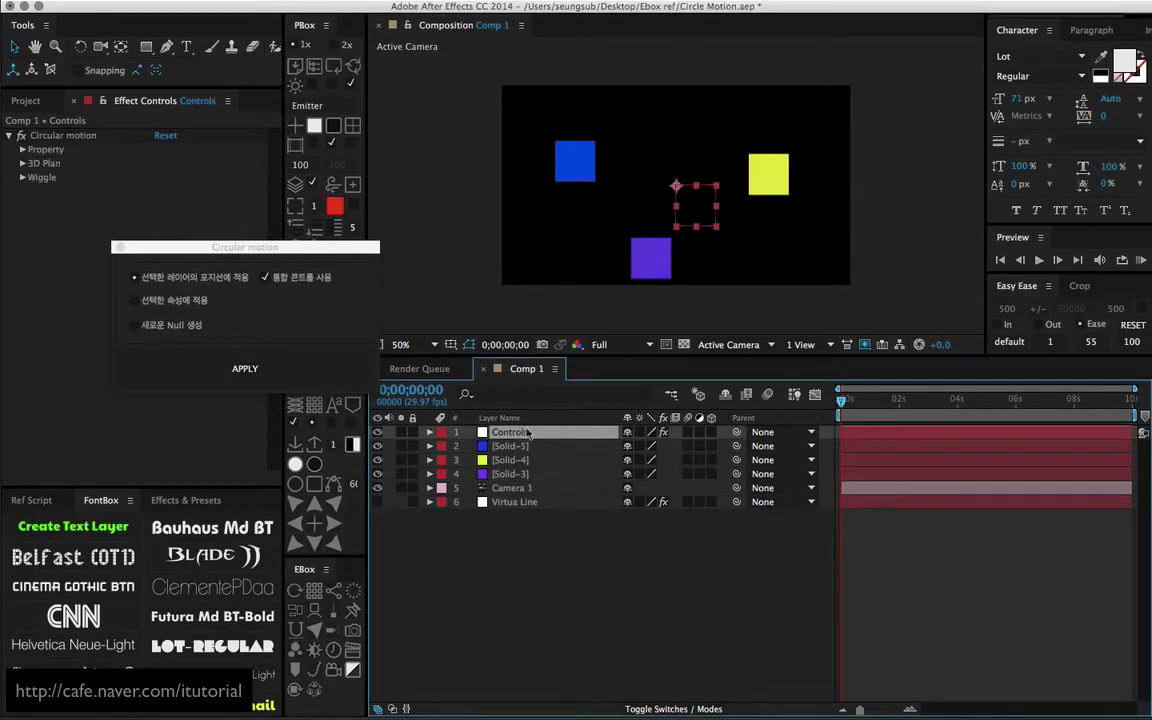
{"action": "left_click", "coordinate": [119, 248]}
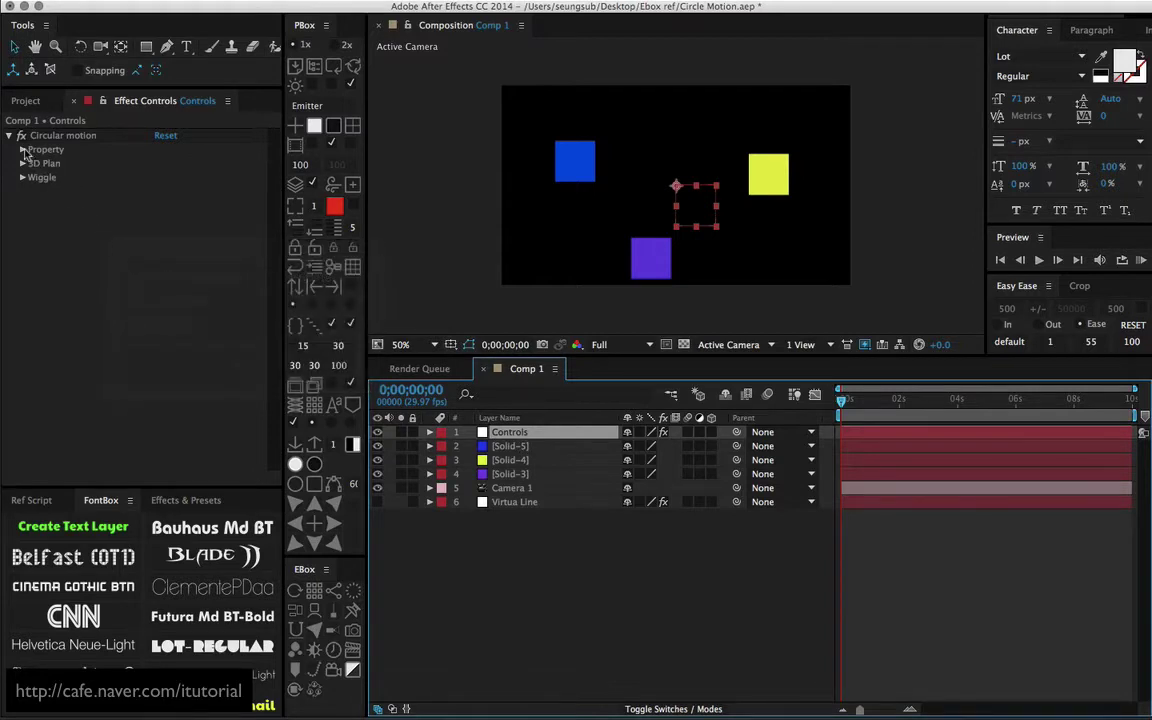
{"action": "left_click", "coordinate": [24, 150]}
{"action": "left_click_drag", "start_coordinate": [167, 163], "coordinate": [254, 151]}
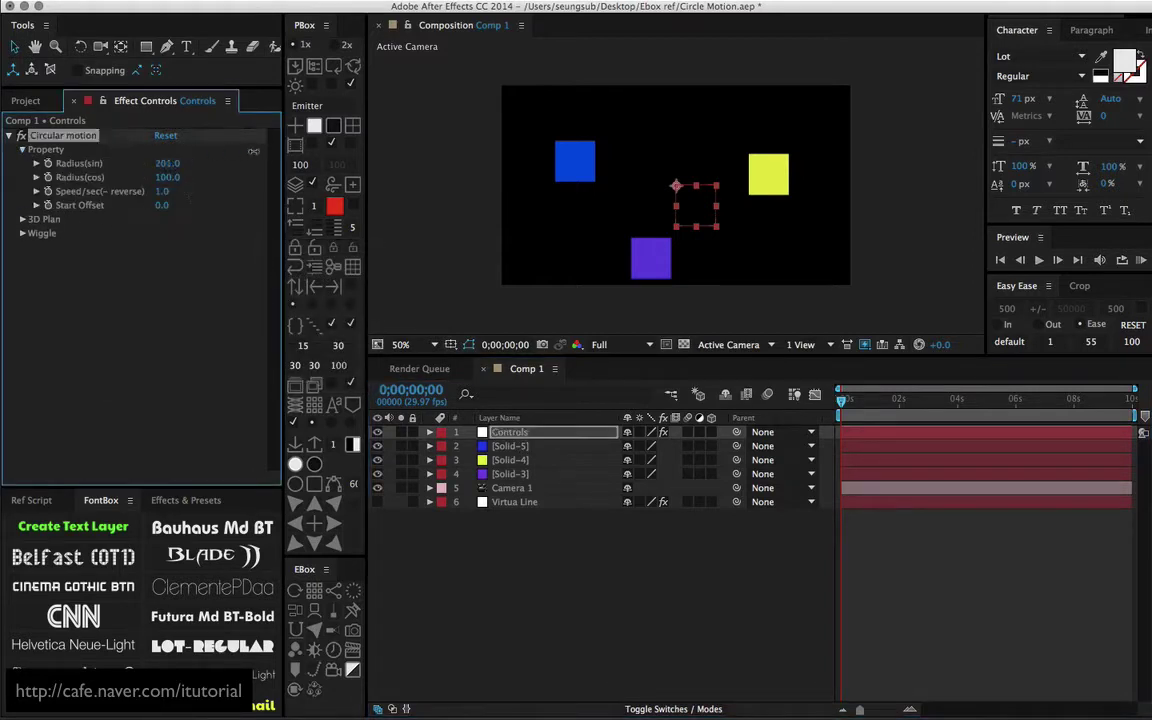
{"action": "key", "text": "space"}
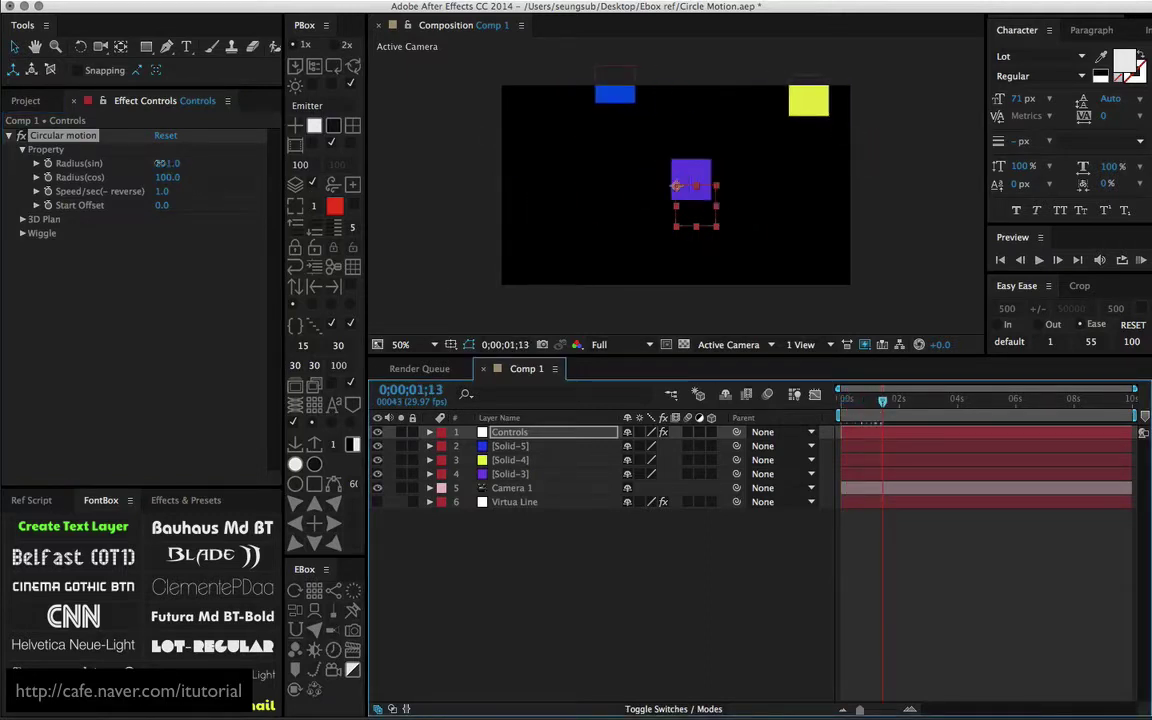
Step: Set the Controls layer's Radius(sin) to 130 and Radius(cos) to -66, and preview the motion up to about 0;00;01;10
{"action": "left_click_drag", "start_coordinate": [165, 163], "coordinate": [67, 194]}
{"action": "left_click", "coordinate": [850, 405]}
{"action": "key", "text": "space"}
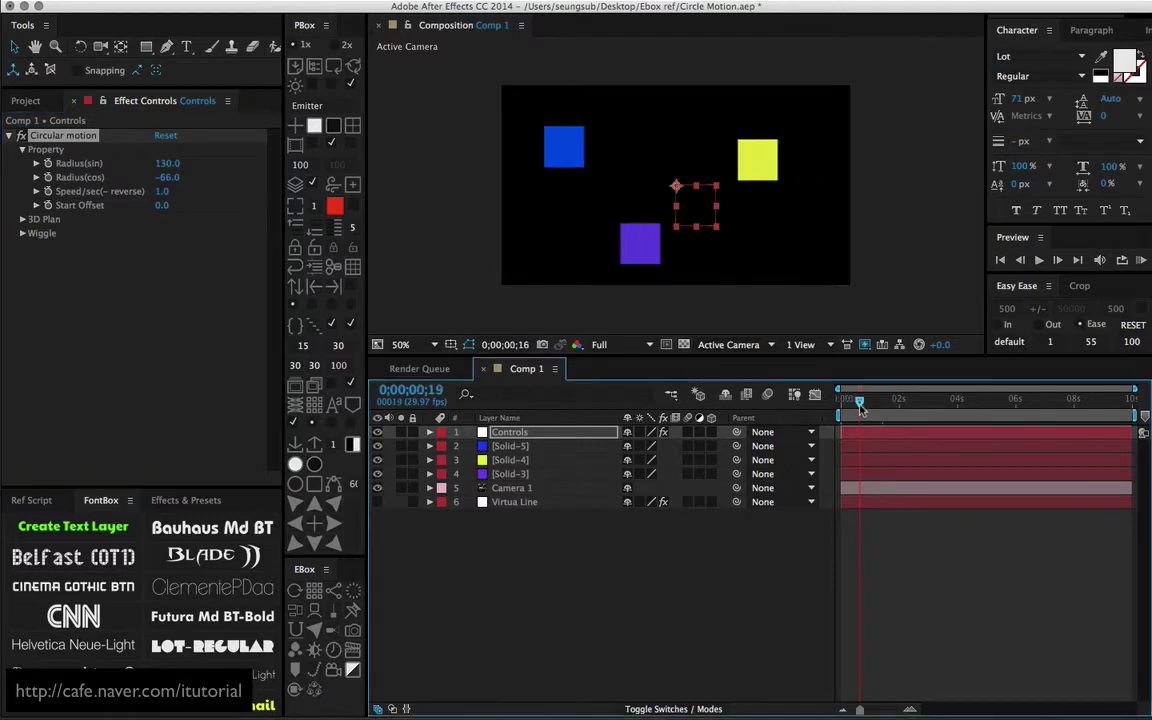
{"action": "key", "text": "space"}
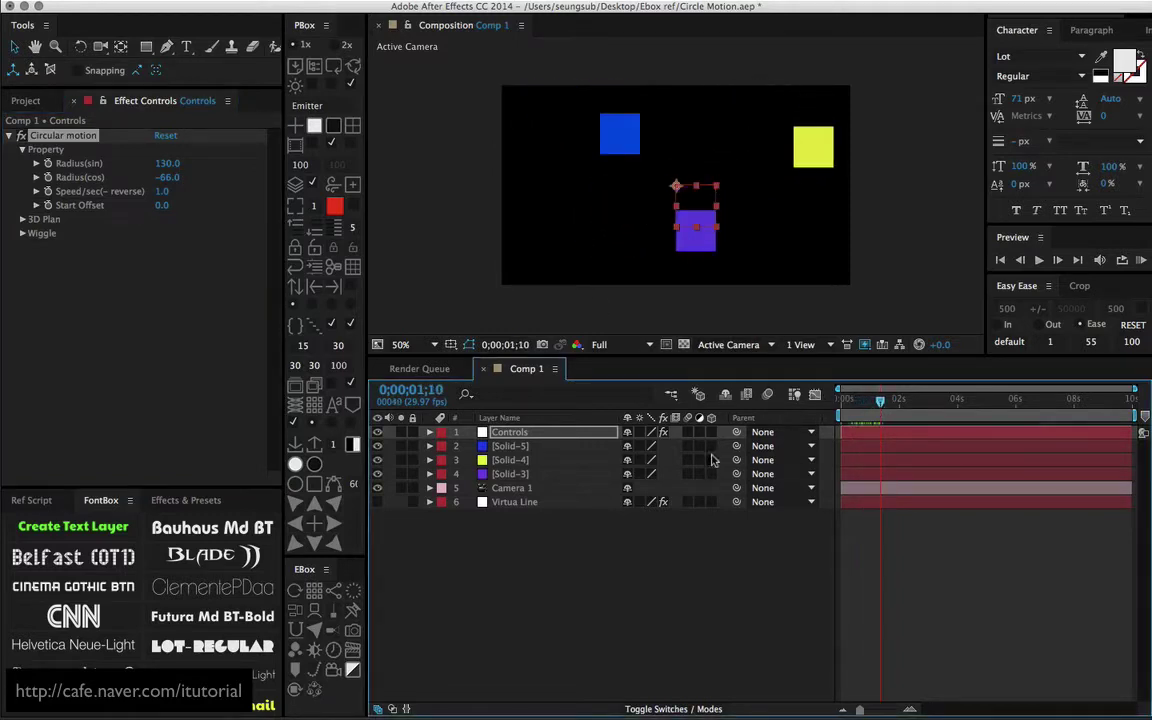
Step: Make the three solids 3D layers, switch the Controls layer's 3D Plan to XZ, and preview the motion
{"action": "left_click", "coordinate": [711, 446]}
{"action": "left_click", "coordinate": [711, 460]}
{"action": "left_click", "coordinate": [711, 474]}
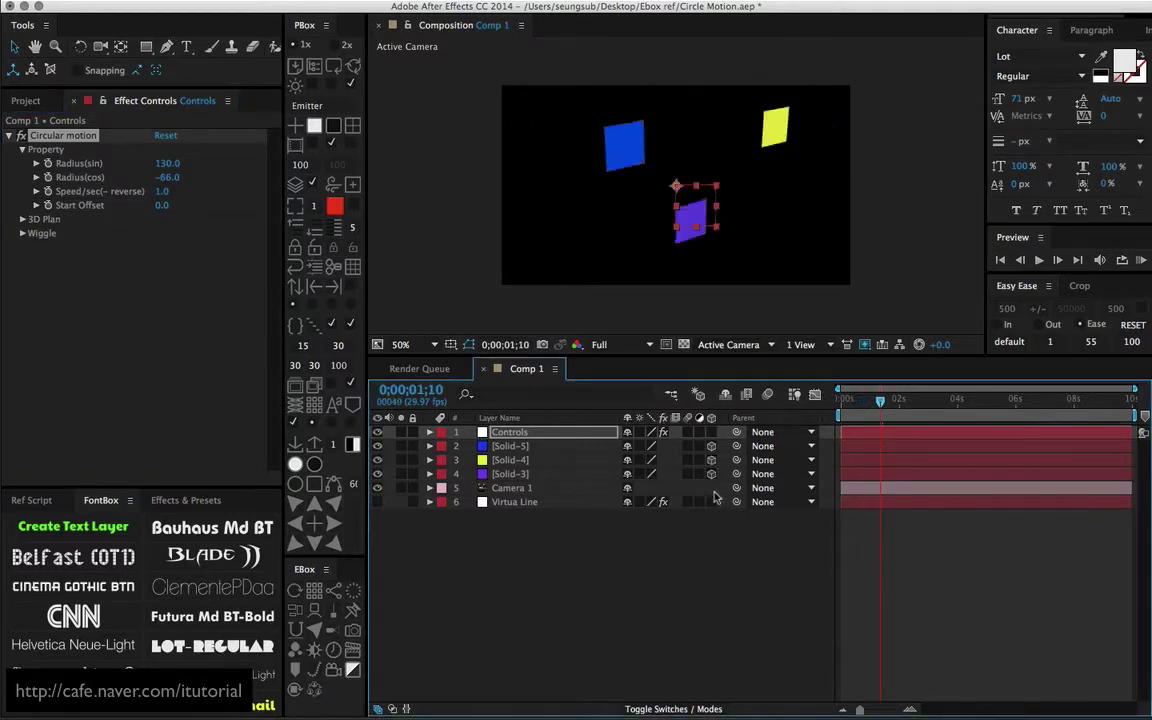
{"action": "left_click", "coordinate": [22, 219]}
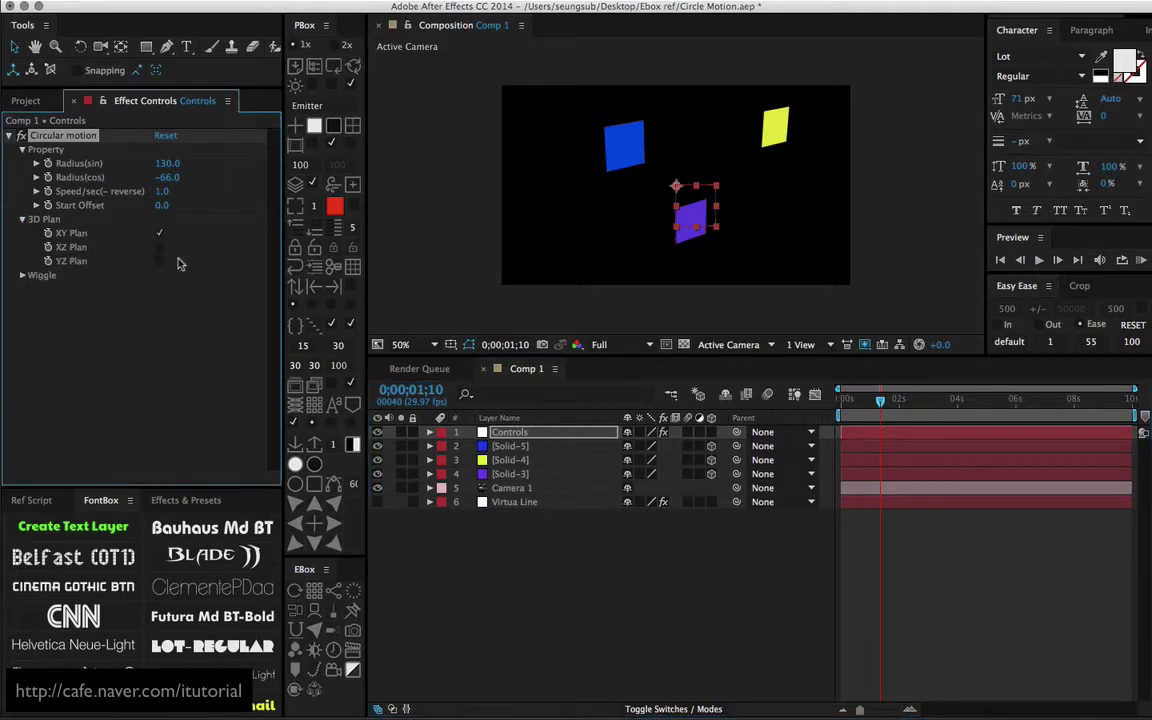
{"action": "left_click", "coordinate": [159, 247]}
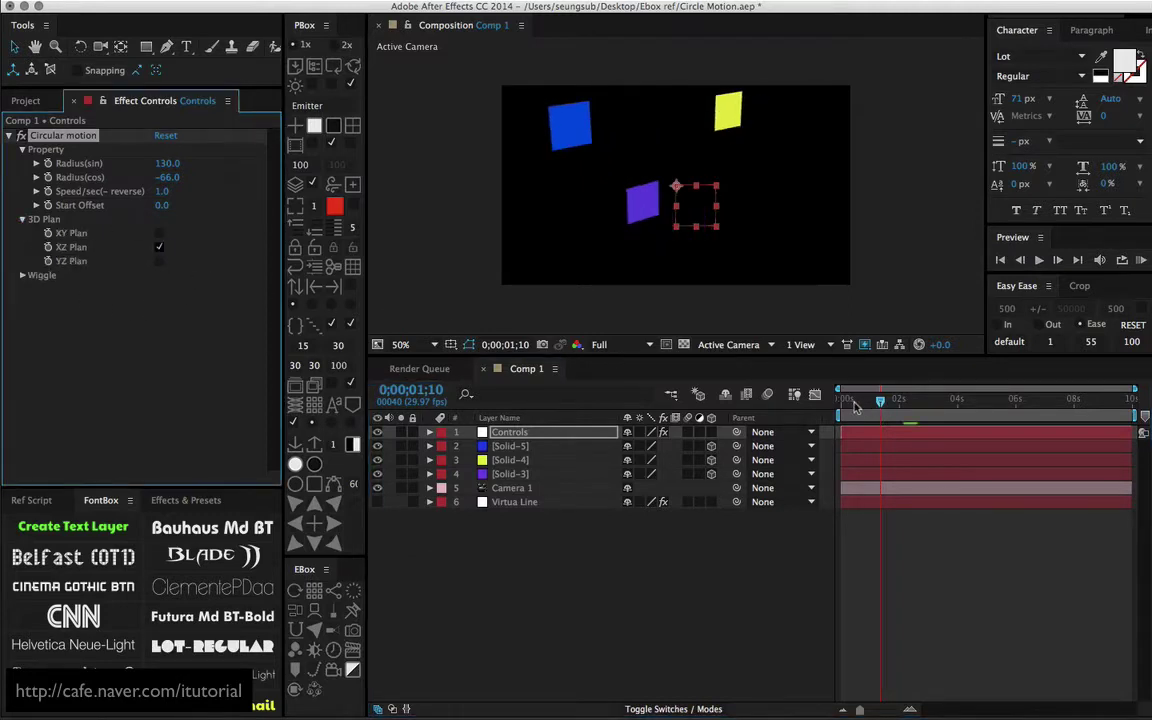
{"action": "mouse_move", "coordinate": [855, 407]}
{"action": "left_mouse_down"}
{"action": "mouse_move", "coordinate": [930, 405]}
{"action": "mouse_move", "coordinate": [838, 404]}
{"action": "left_mouse_up"}
Step: Delete the Controls layer and the three colored solids from the composition
{"action": "left_click", "coordinate": [522, 432]}
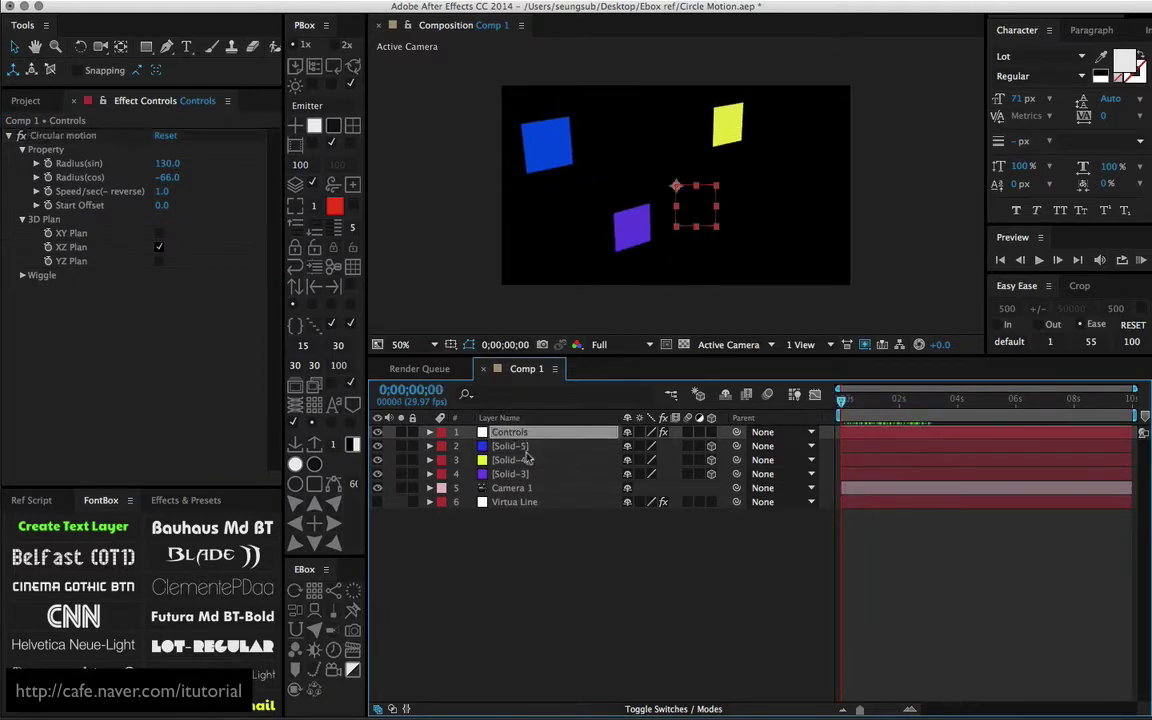
{"action": "left_click", "coordinate": [519, 476], "text": "shift"}
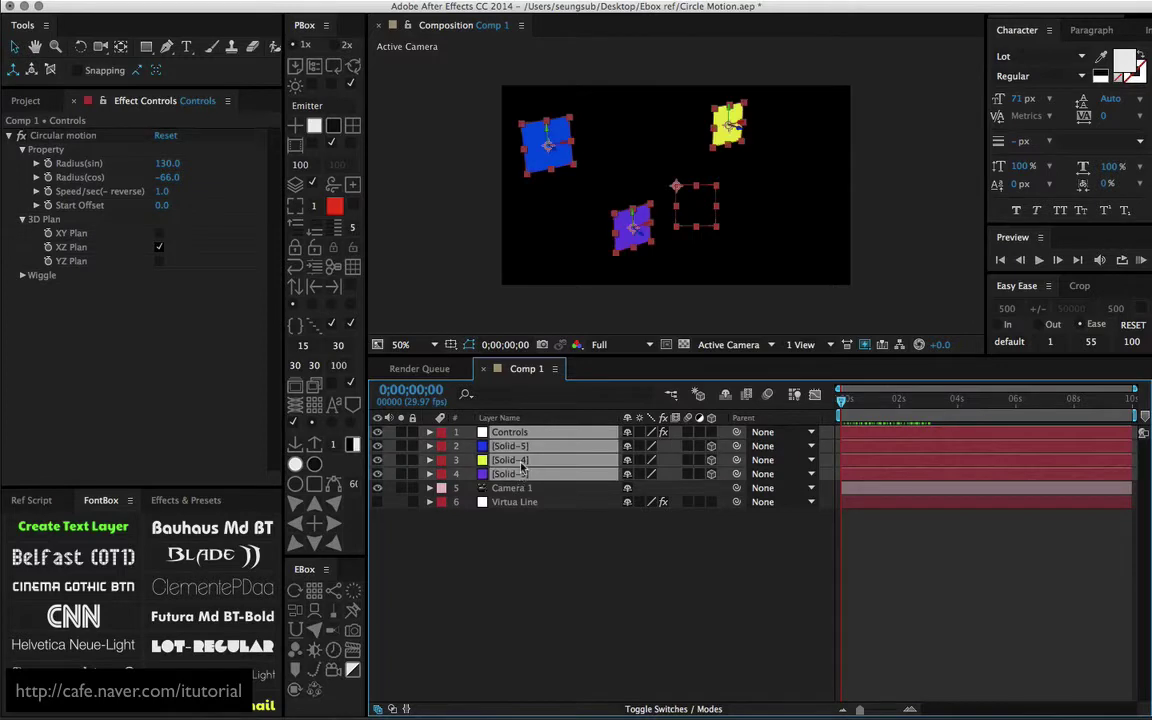
{"action": "key", "text": "Delete"}
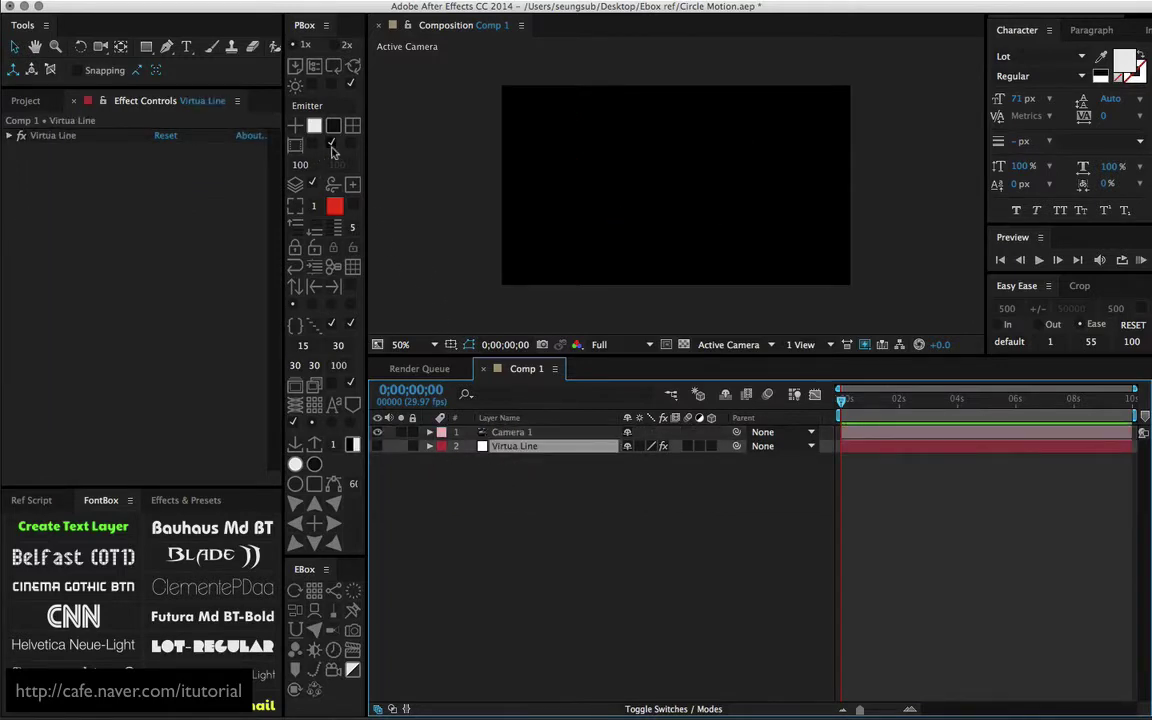
Step: Create a white solid filling the composition, apply Trapcode Particular to it, and preview the particles up to 0;00;00;28
{"action": "left_click", "coordinate": [335, 146]}
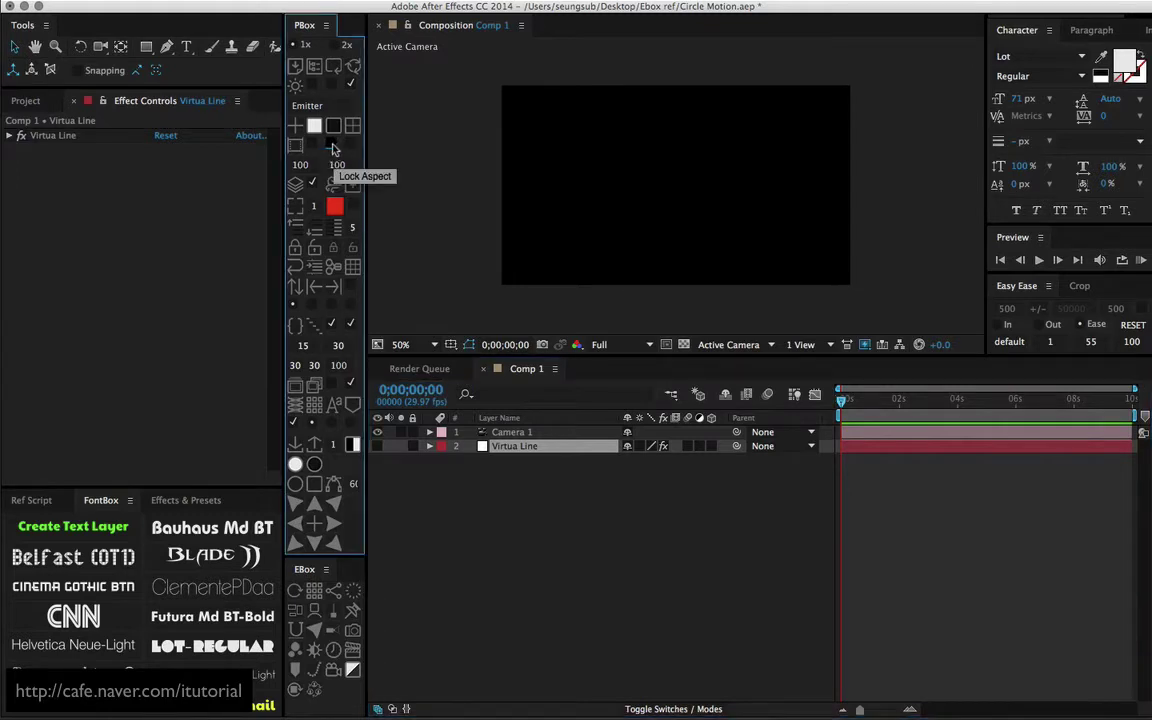
{"action": "left_click", "coordinate": [314, 126]}
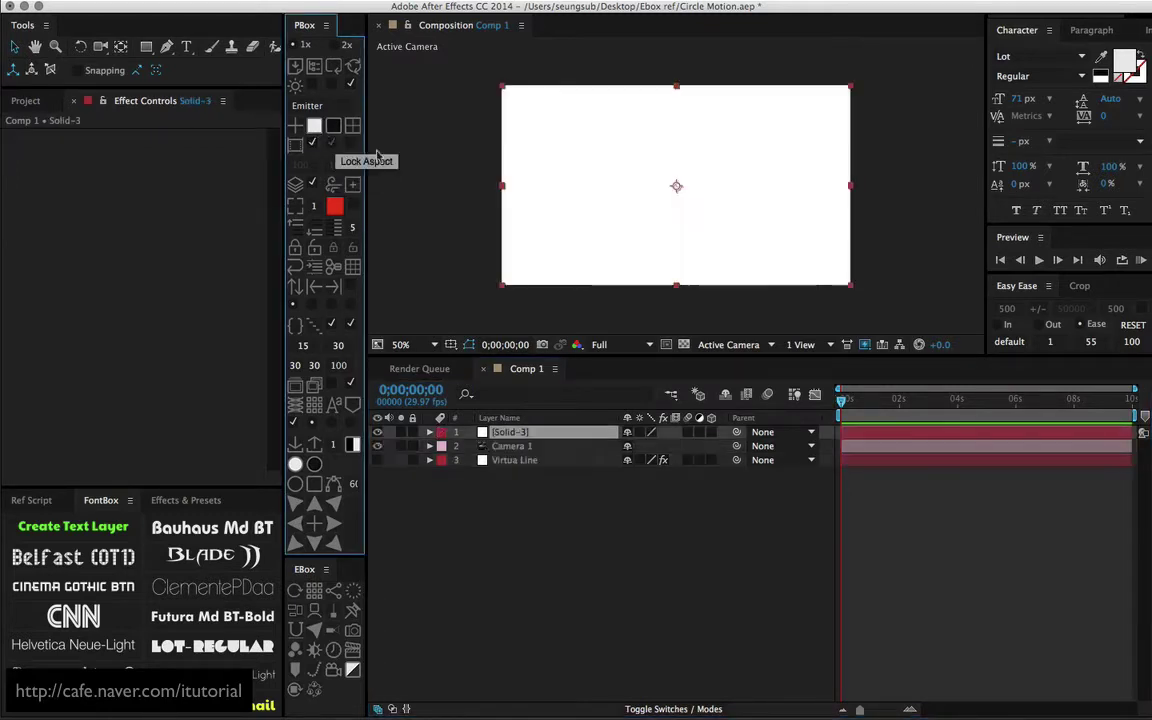
{"action": "left_click", "coordinate": [318, 2]}
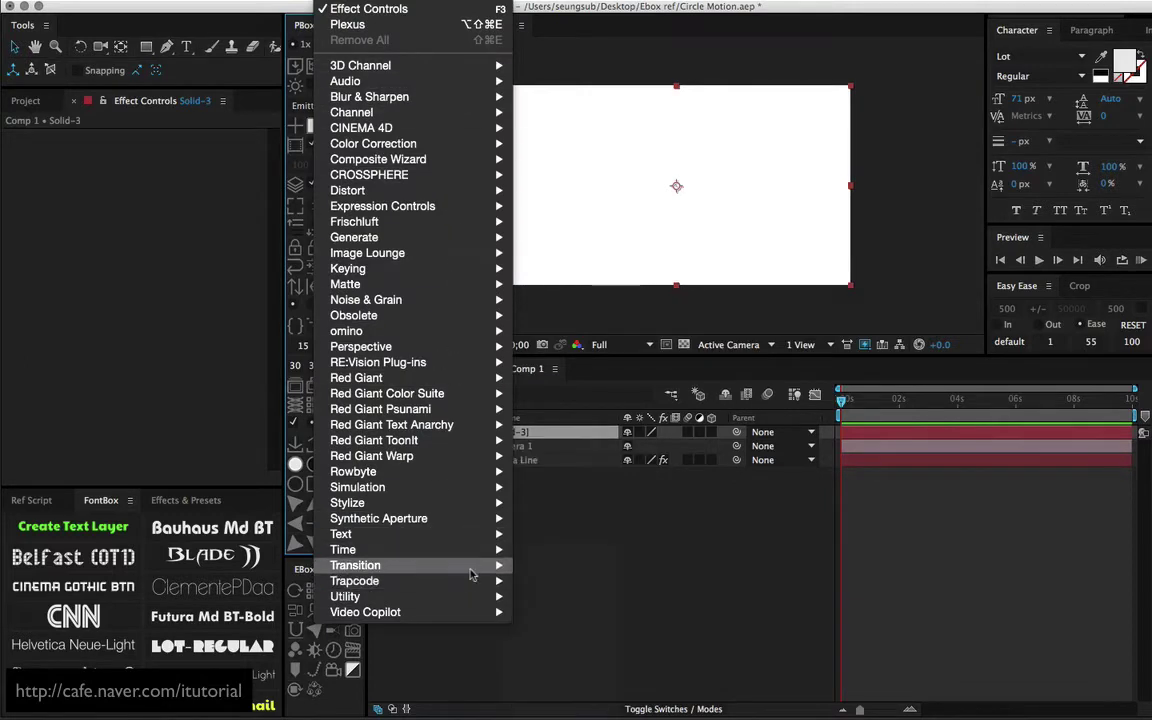
{"action": "mouse_move", "coordinate": [465, 581]}
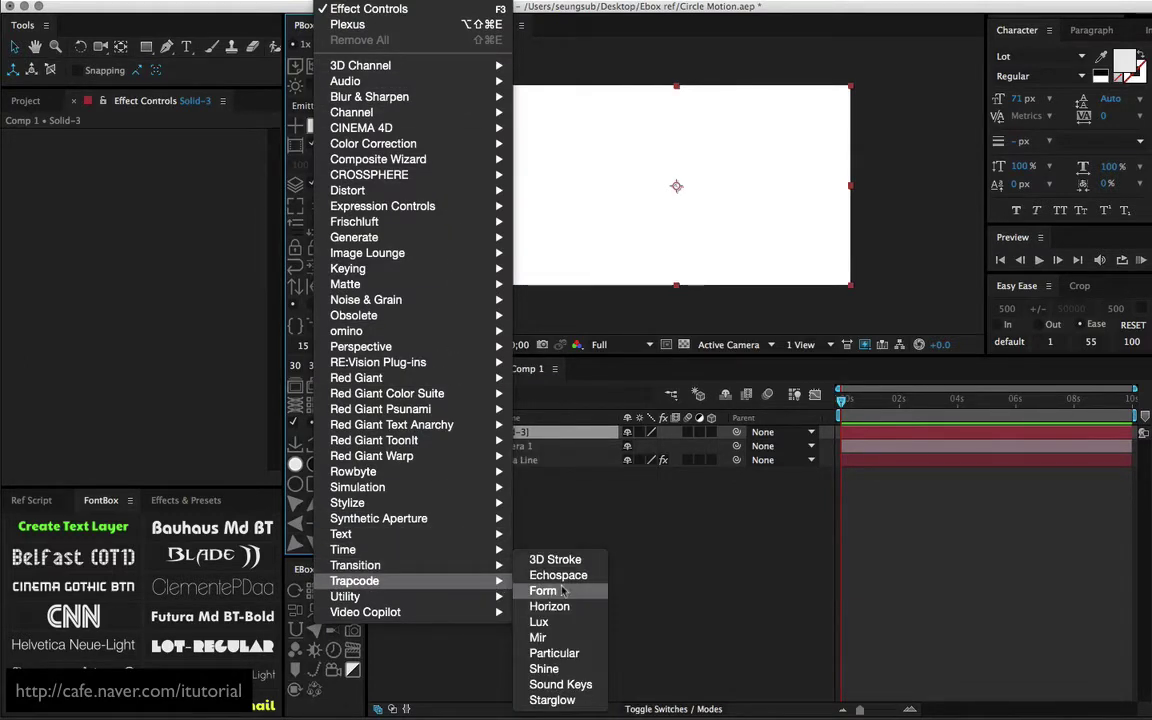
{"action": "left_click", "coordinate": [576, 653]}
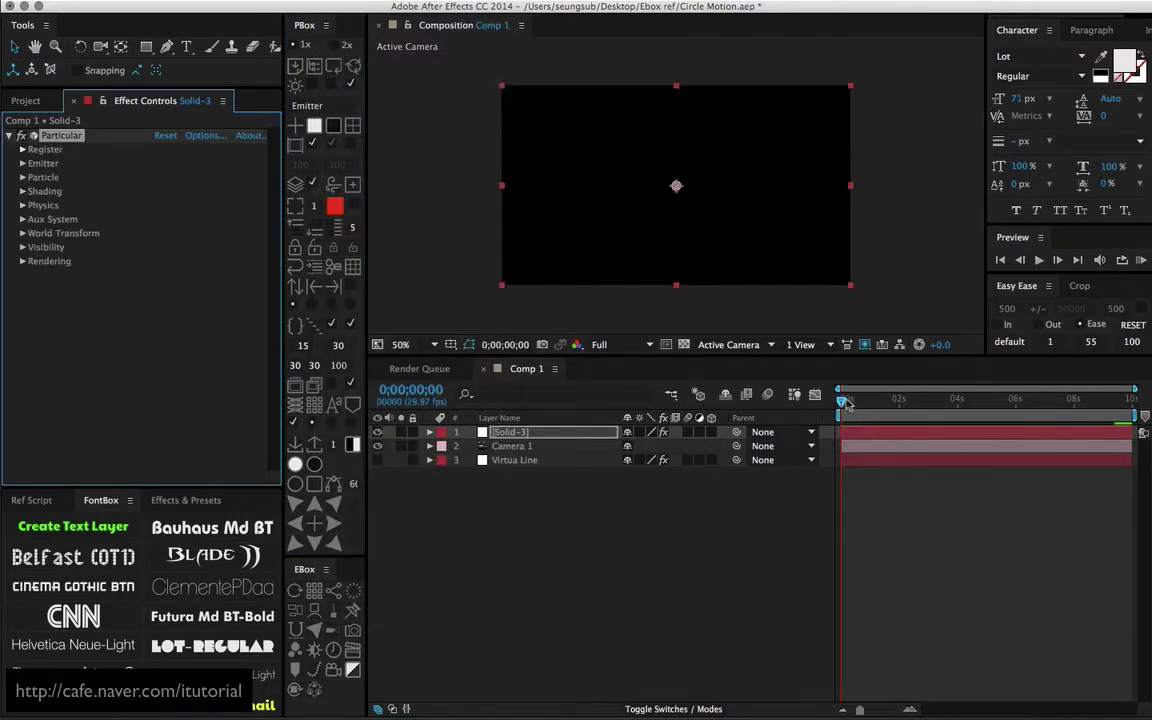
{"action": "key", "text": "space"}
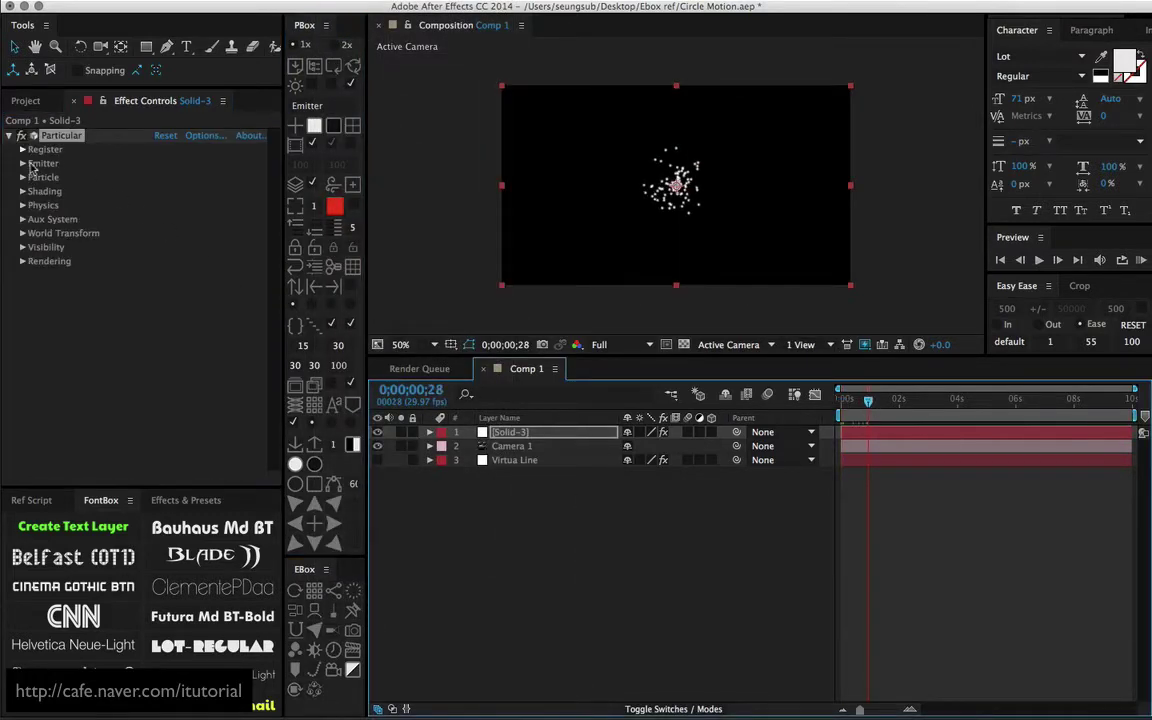
Step: Enable keyframing for the Particular emitter's Position XY and reveal that property under the solid in the timeline
{"action": "left_click", "coordinate": [23, 163]}
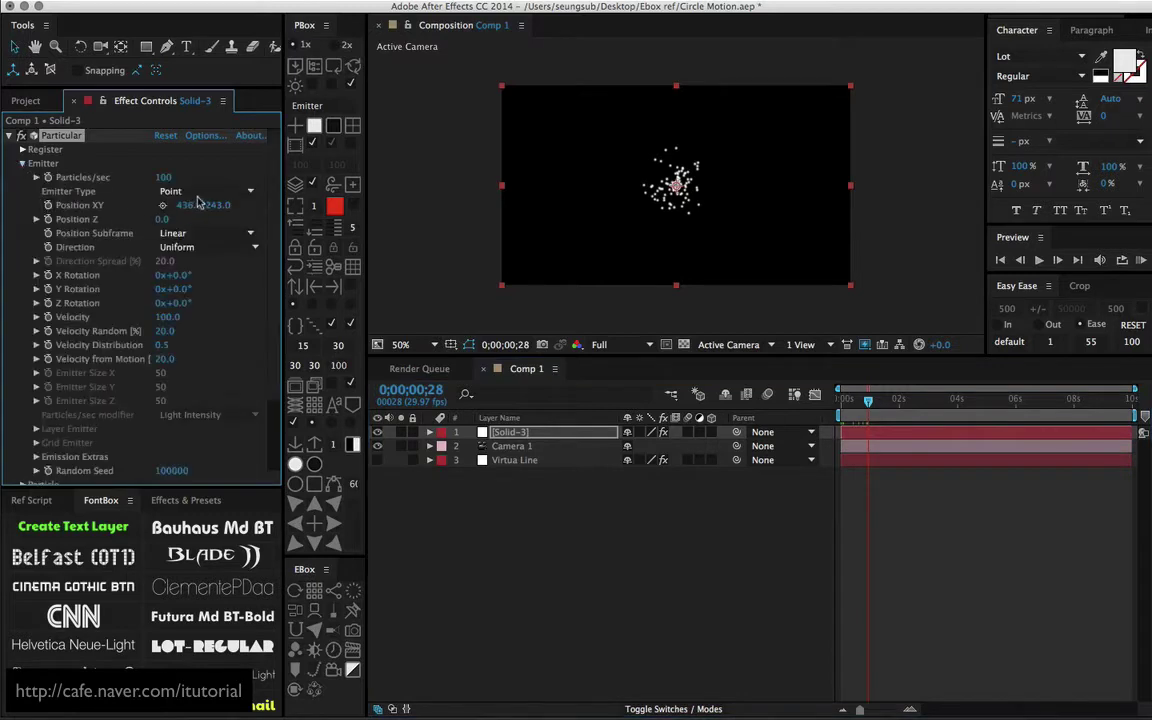
{"action": "left_click", "coordinate": [60, 205]}
{"action": "left_click", "coordinate": [523, 435]}
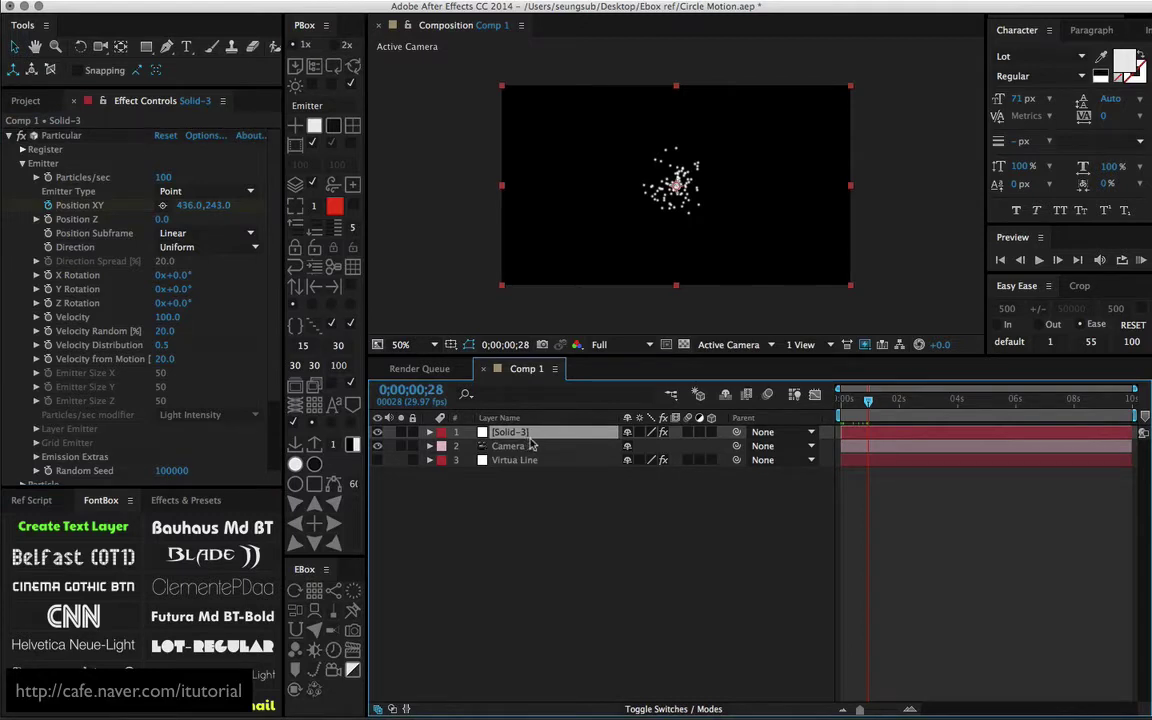
{"action": "key", "text": "u"}
{"action": "left_click", "coordinate": [497, 460]}
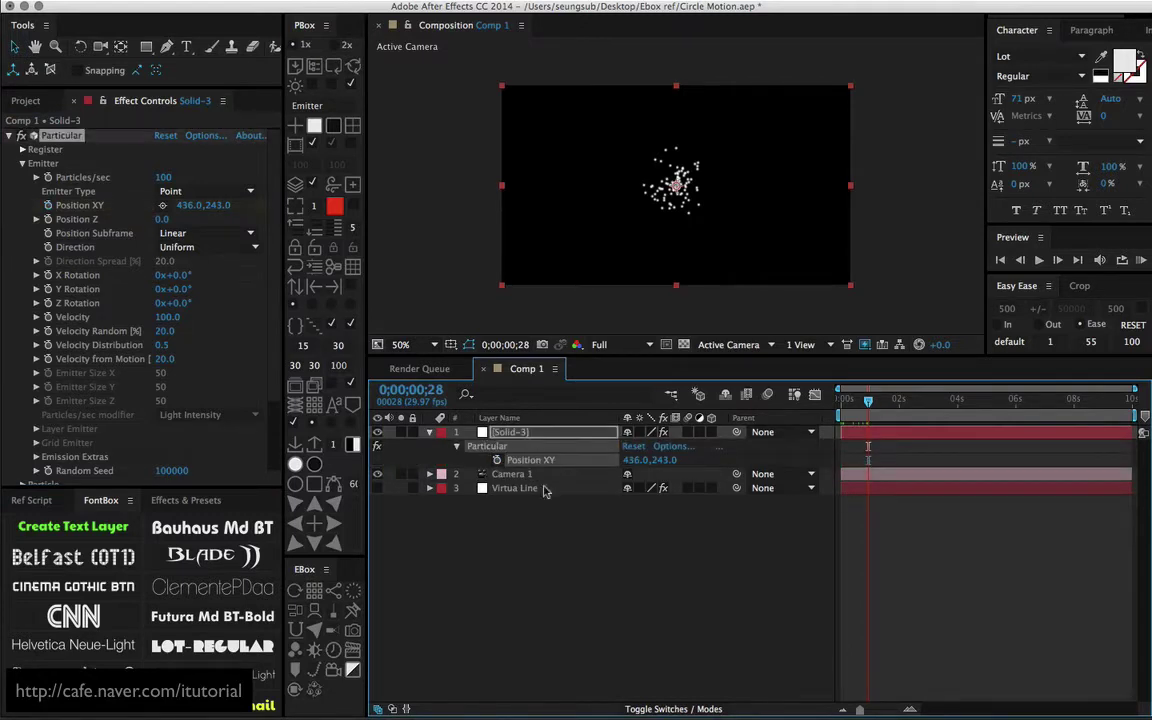
Step: Apply Circular motion to the emitter's Position XY with the selected-property option, and preview the particles up to 0;00;01;17
{"action": "left_click", "coordinate": [546, 523]}
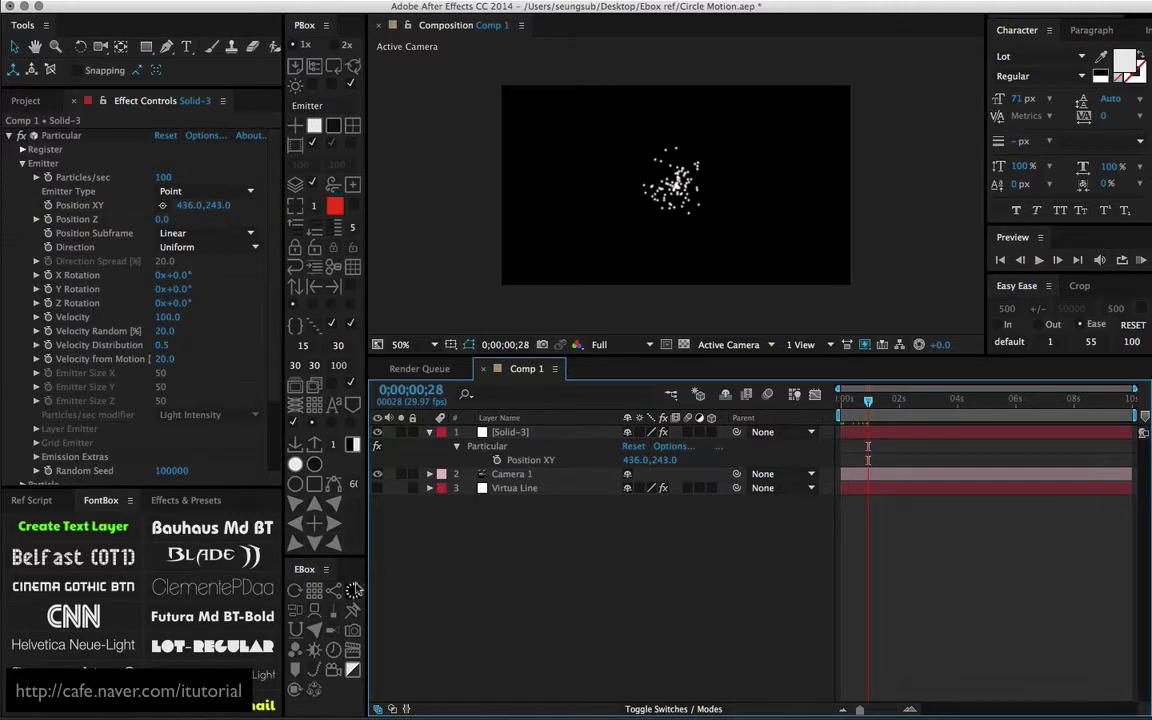
{"action": "left_click", "coordinate": [313, 588]}
{"action": "left_click_drag", "start_coordinate": [516, 291], "coordinate": [190, 305]}
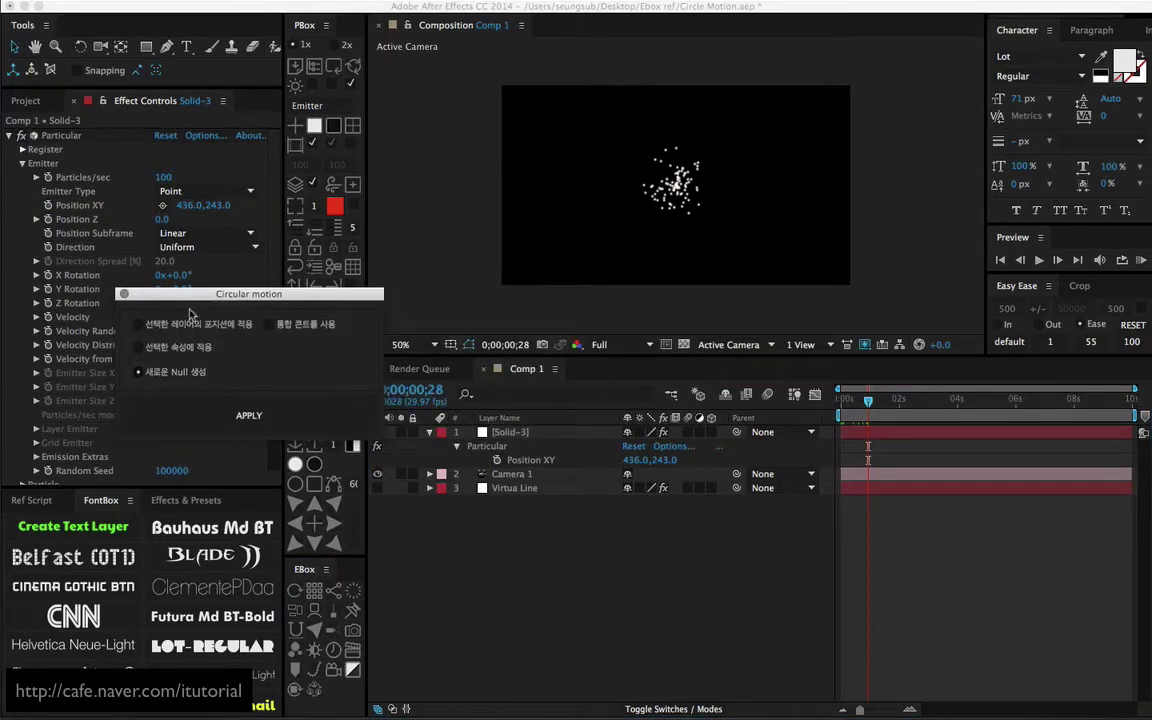
{"action": "left_click", "coordinate": [534, 461]}
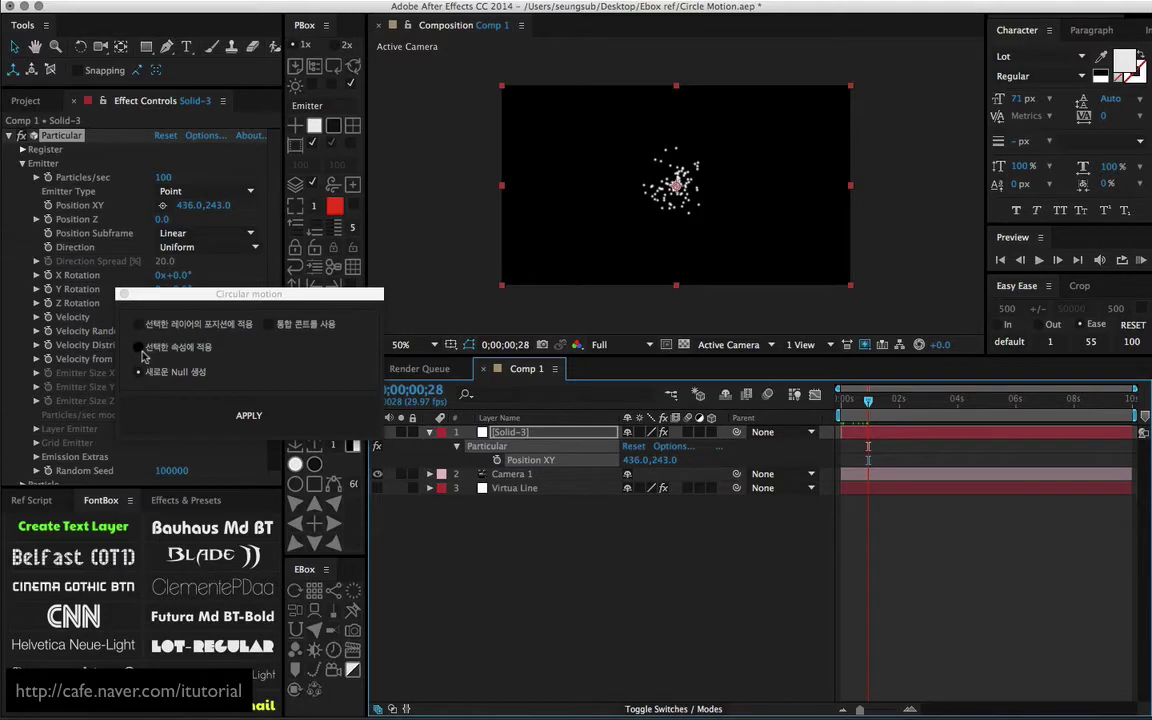
{"action": "left_click", "coordinate": [175, 346]}
{"action": "left_click_drag", "start_coordinate": [235, 294], "coordinate": [242, 278]}
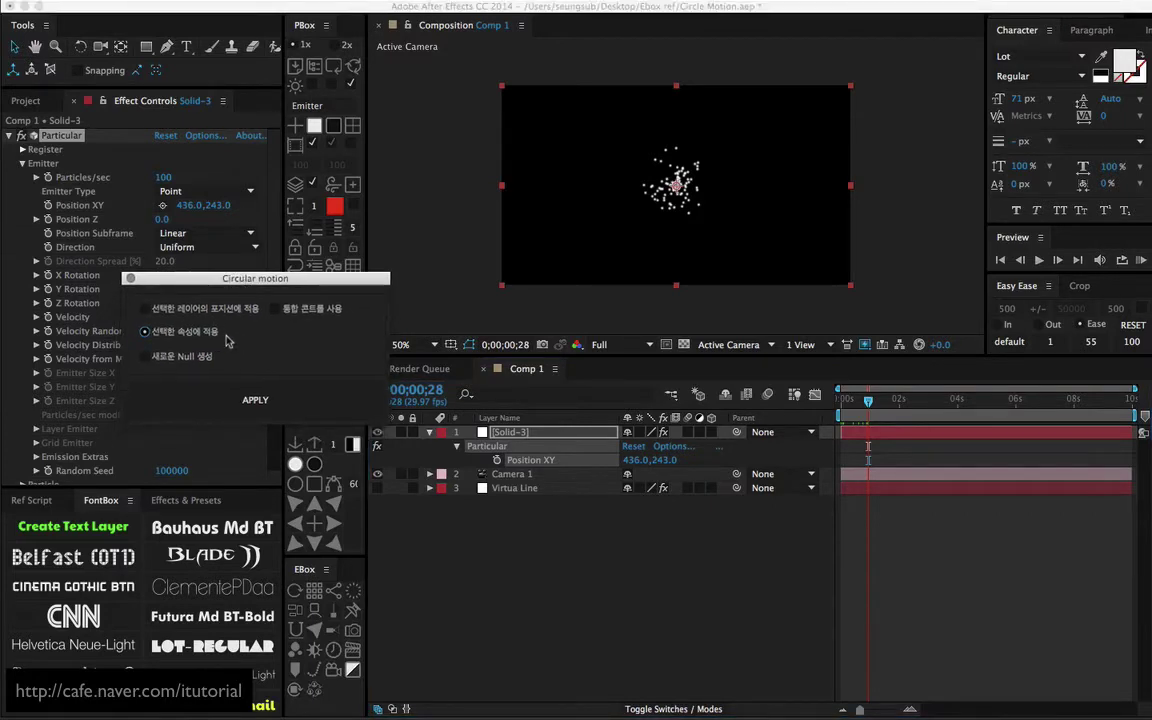
{"action": "left_click", "coordinate": [288, 401]}
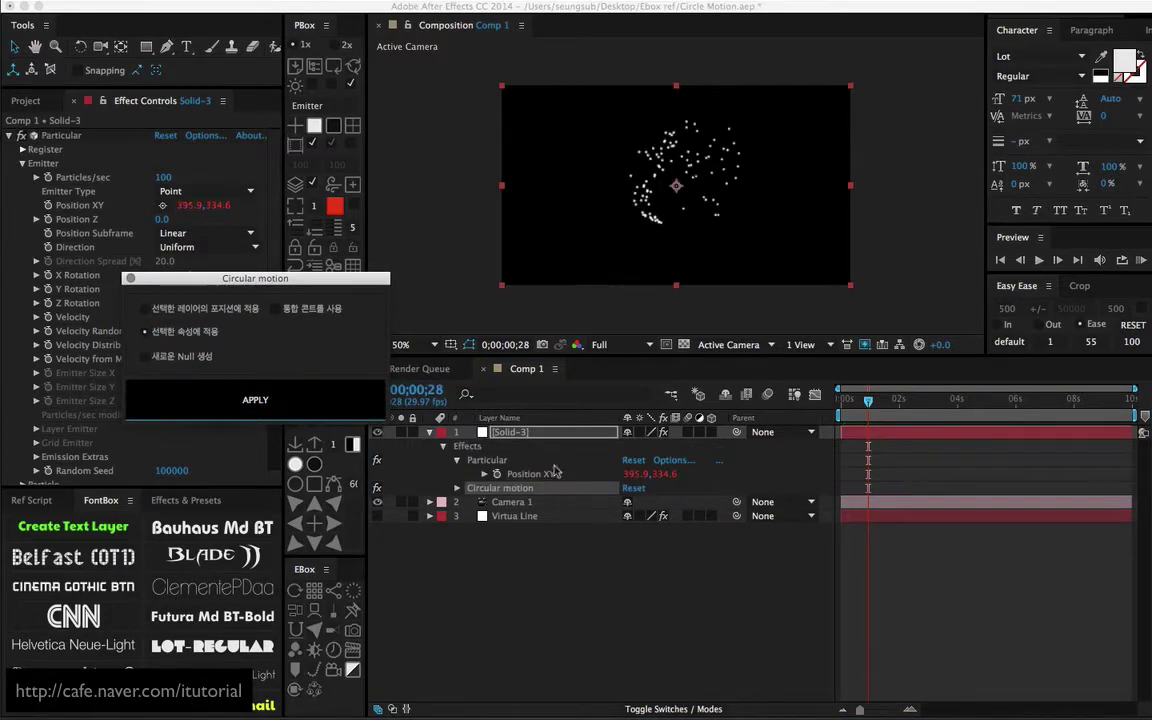
{"action": "left_click_drag", "start_coordinate": [846, 403], "coordinate": [887, 403]}
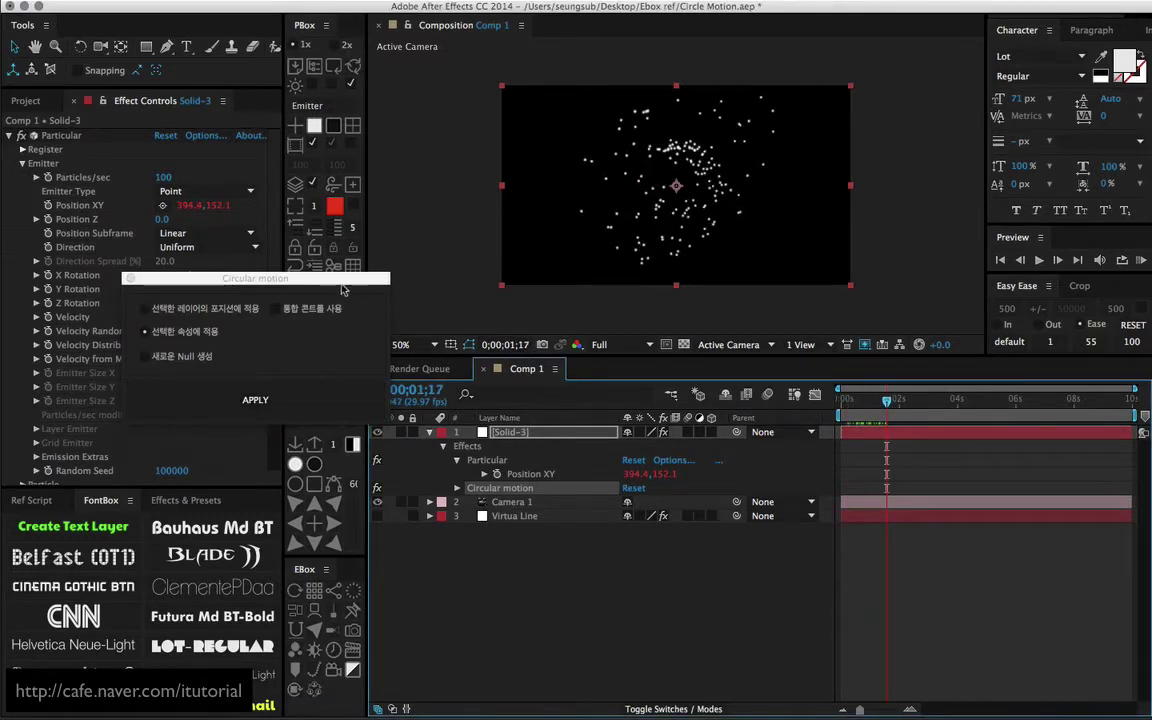
Step: Set the emitter's Velocity and Velocity Random to 0, and preview the particle trail up to 0;00;01;12
{"action": "left_click_drag", "start_coordinate": [310, 279], "coordinate": [390, 571]}
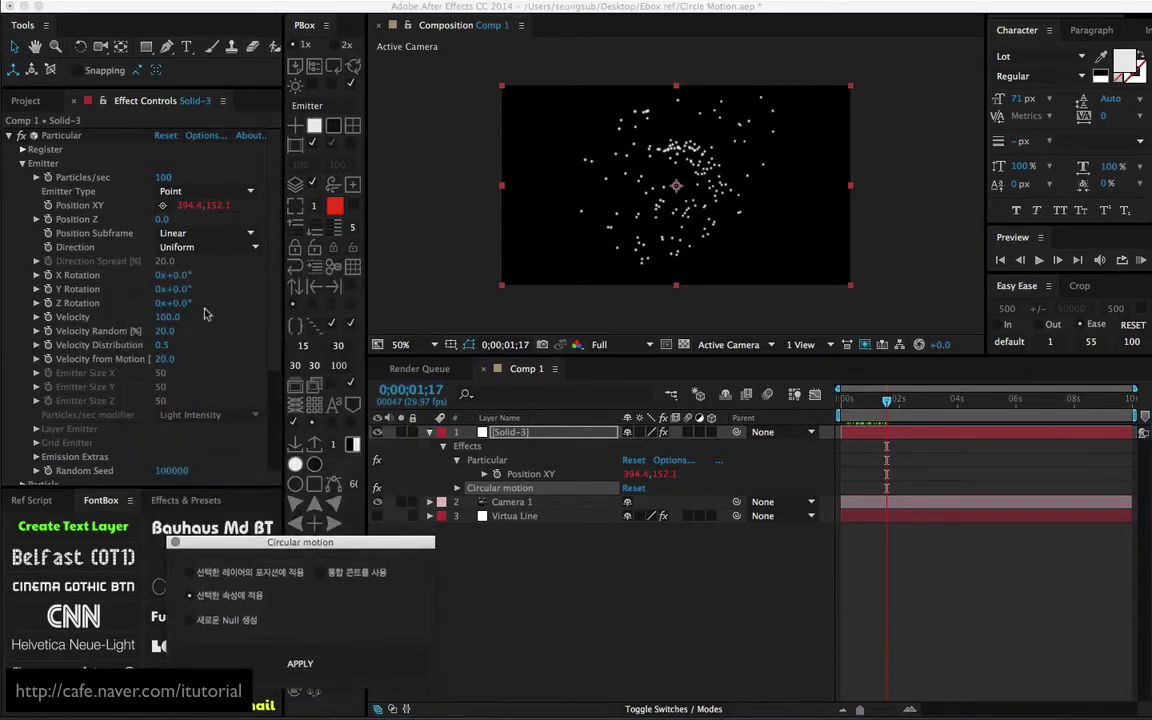
{"action": "left_click", "coordinate": [170, 318]}
{"action": "type", "text": "0"}
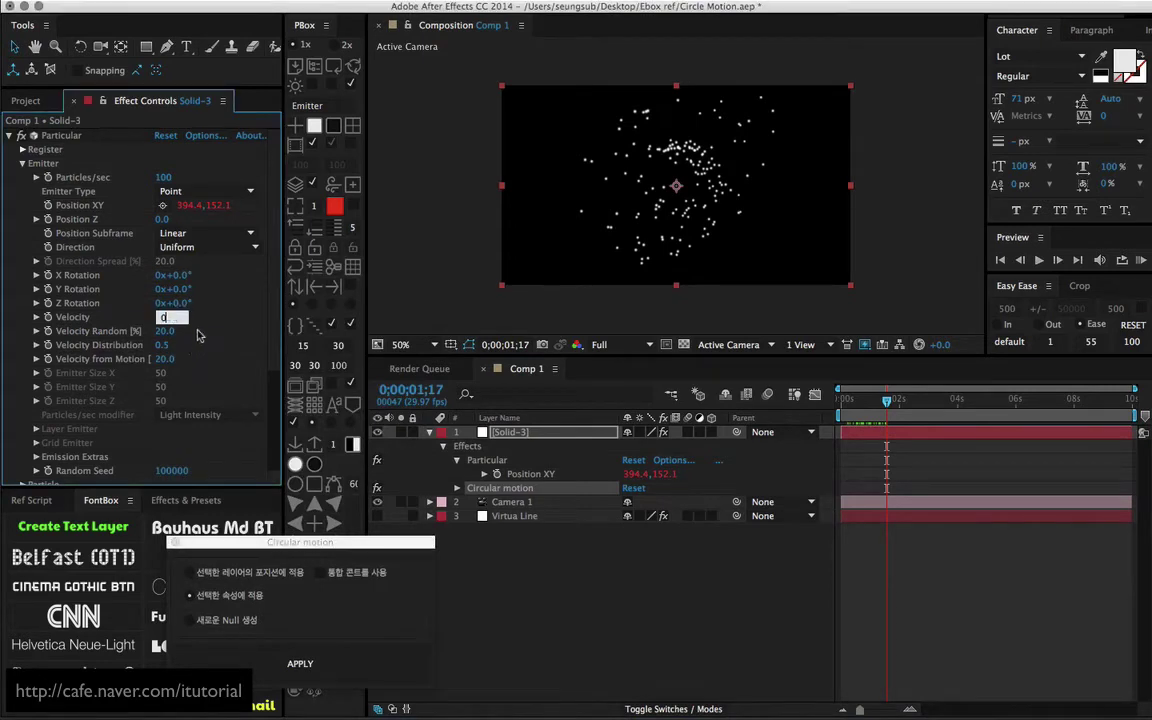
{"action": "key", "text": "Tab"}
{"action": "key", "text": "Return"}
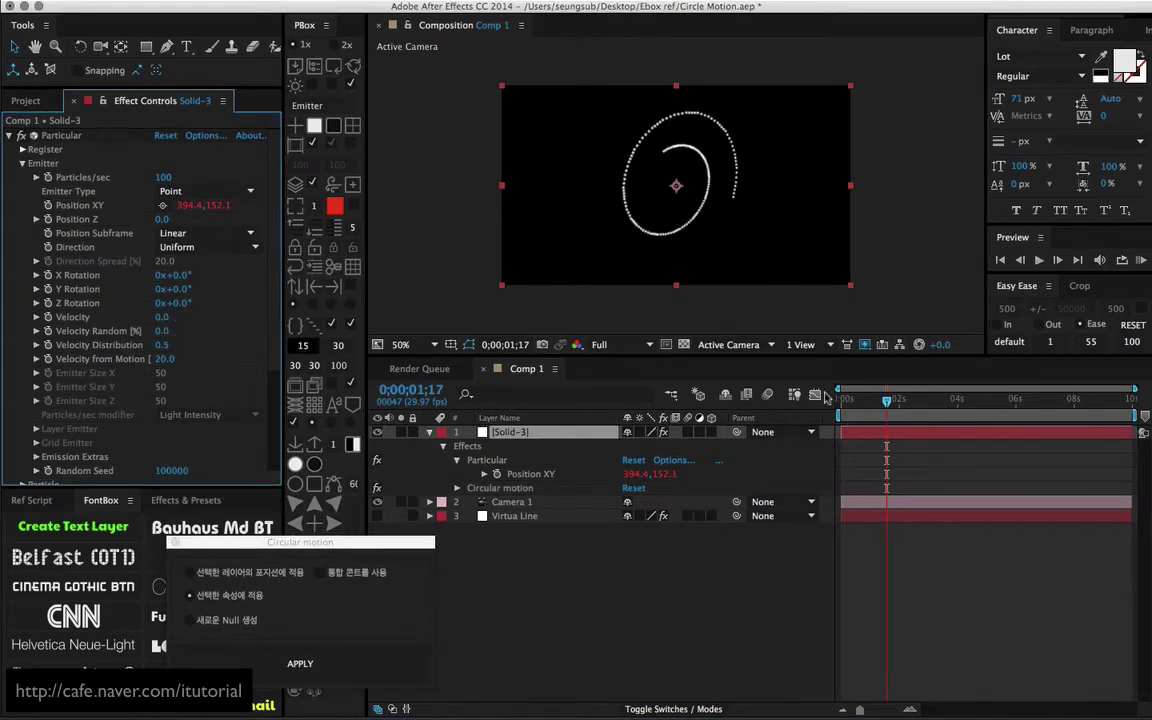
{"action": "left_click_drag", "start_coordinate": [850, 403], "coordinate": [881, 403]}
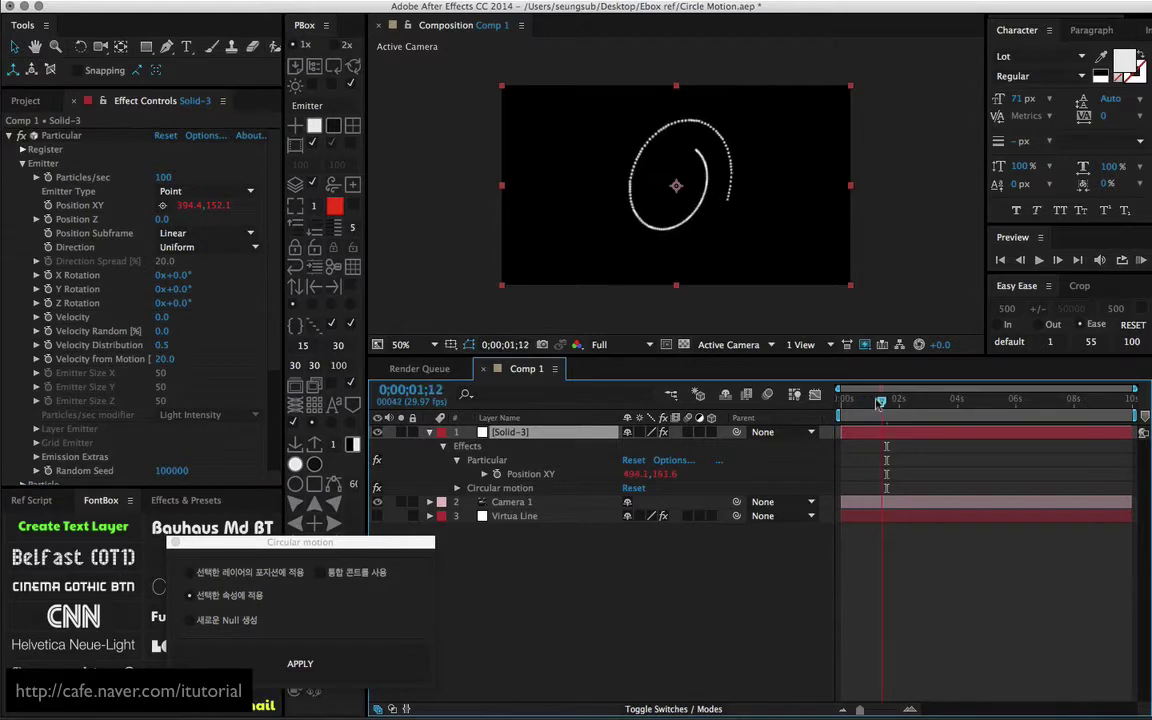
Step: Set the emitter's Velocity from Motion to 0 and check the circular particle trail in the composition
{"action": "left_click", "coordinate": [167, 360]}
{"action": "type", "text": "0"}
{"action": "key", "text": "Return"}
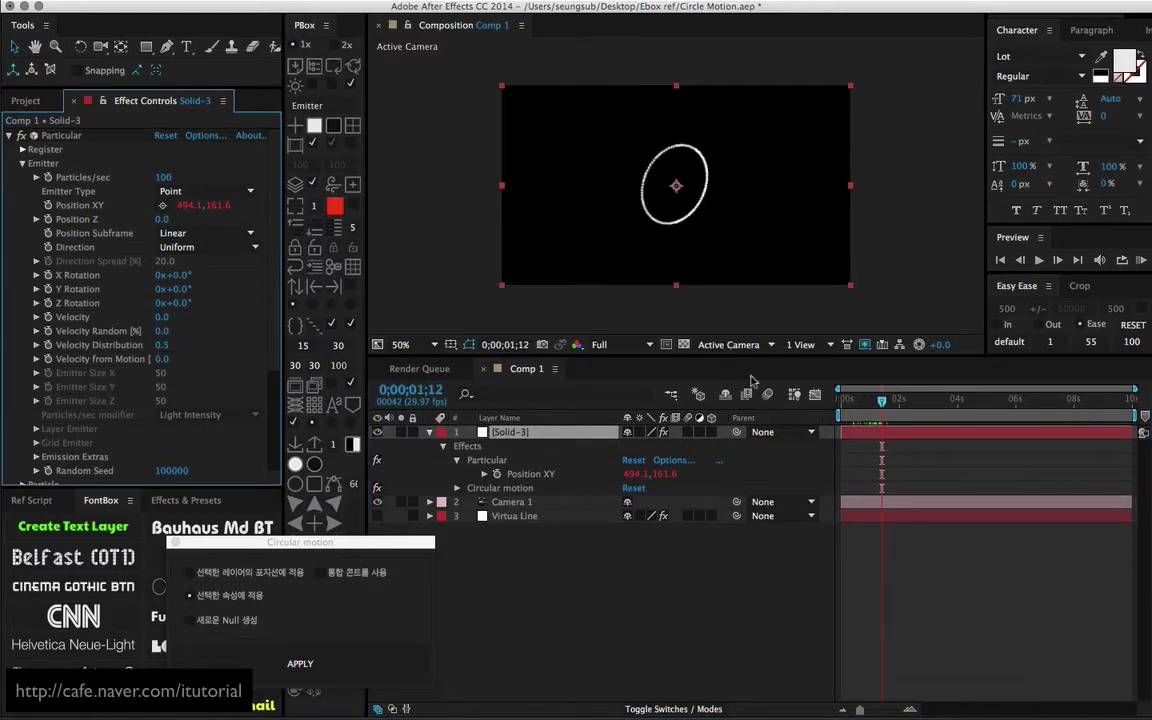
{"action": "left_click_drag", "start_coordinate": [840, 400], "coordinate": [866, 403]}
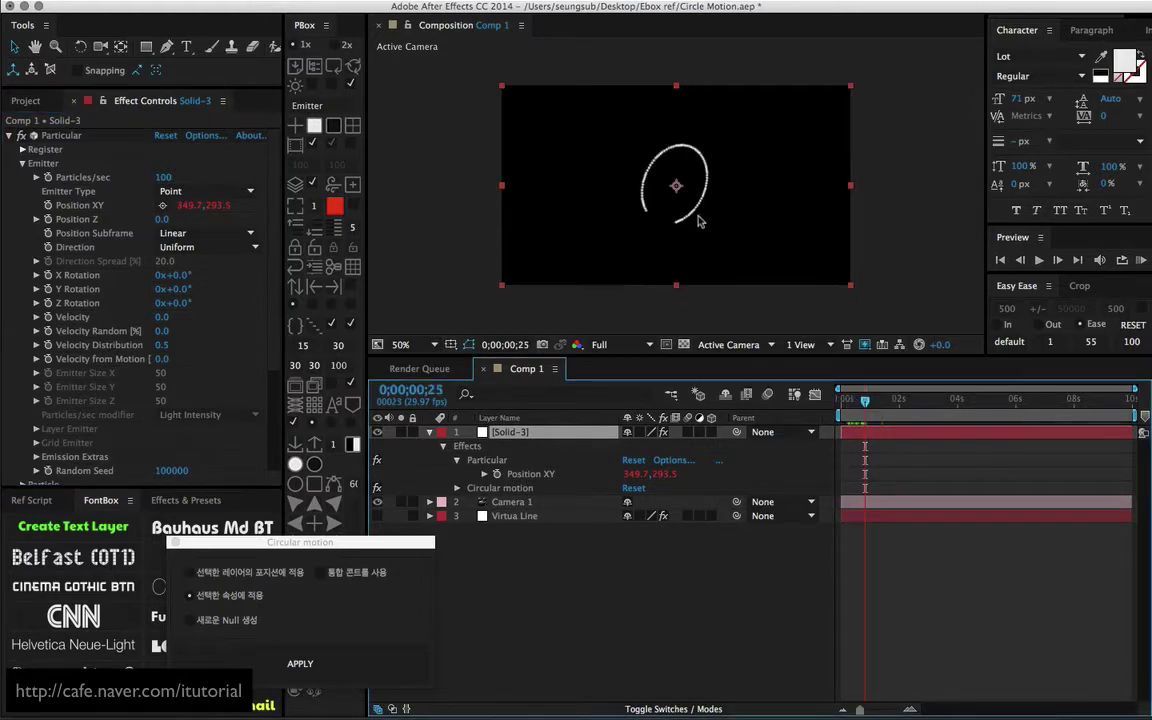
{"action": "key", "text": "c"}
{"action": "left_click_drag", "start_coordinate": [700, 221], "coordinate": [705, 192]}
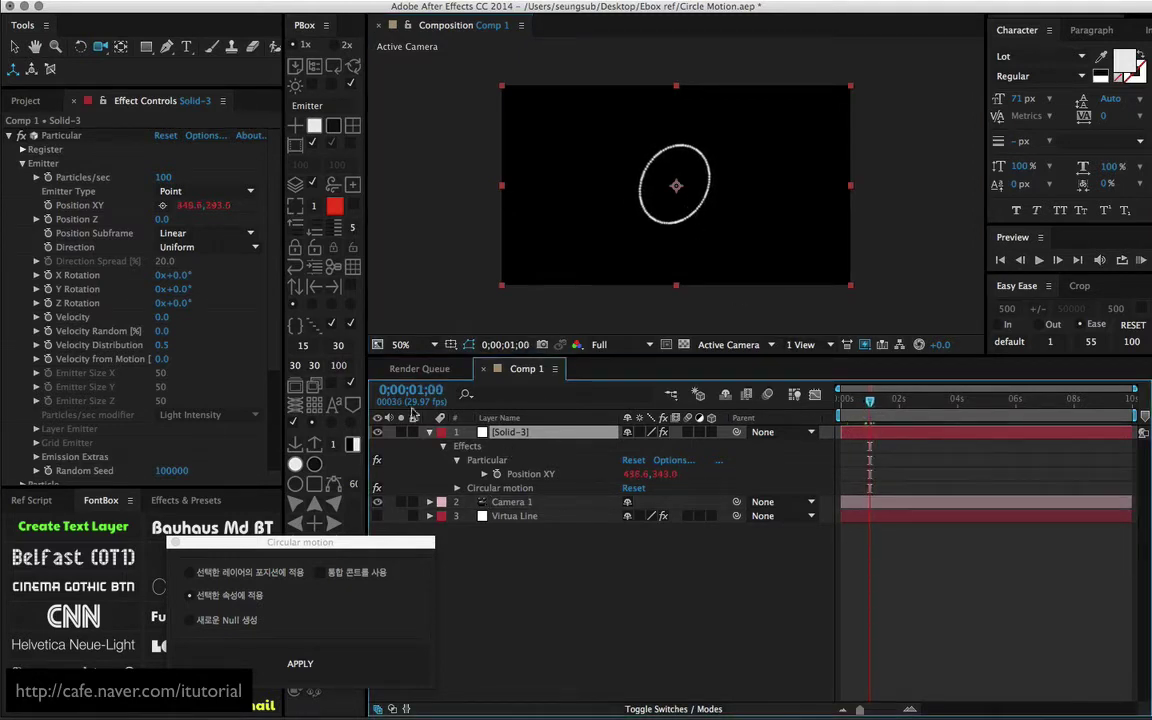
Step: Try the XZ plane in the solid's Circular motion effect, and restore the XY plane
{"action": "left_click", "coordinate": [10, 135]}
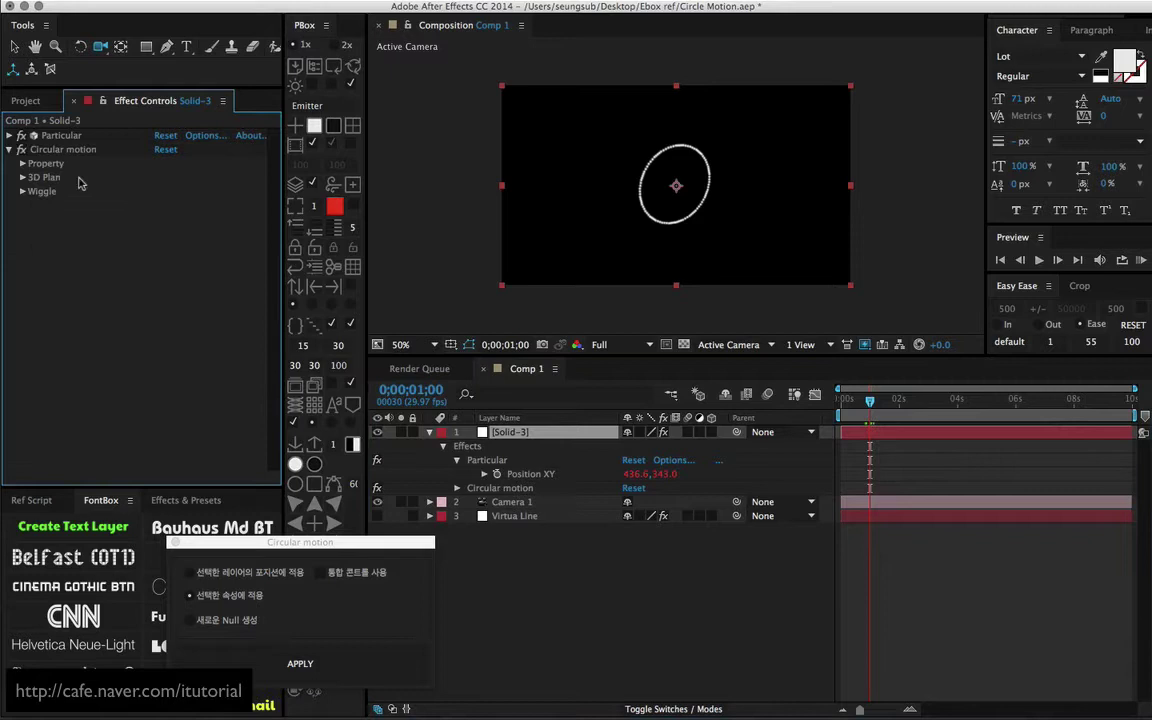
{"action": "left_click", "coordinate": [23, 177]}
{"action": "left_click", "coordinate": [159, 191]}
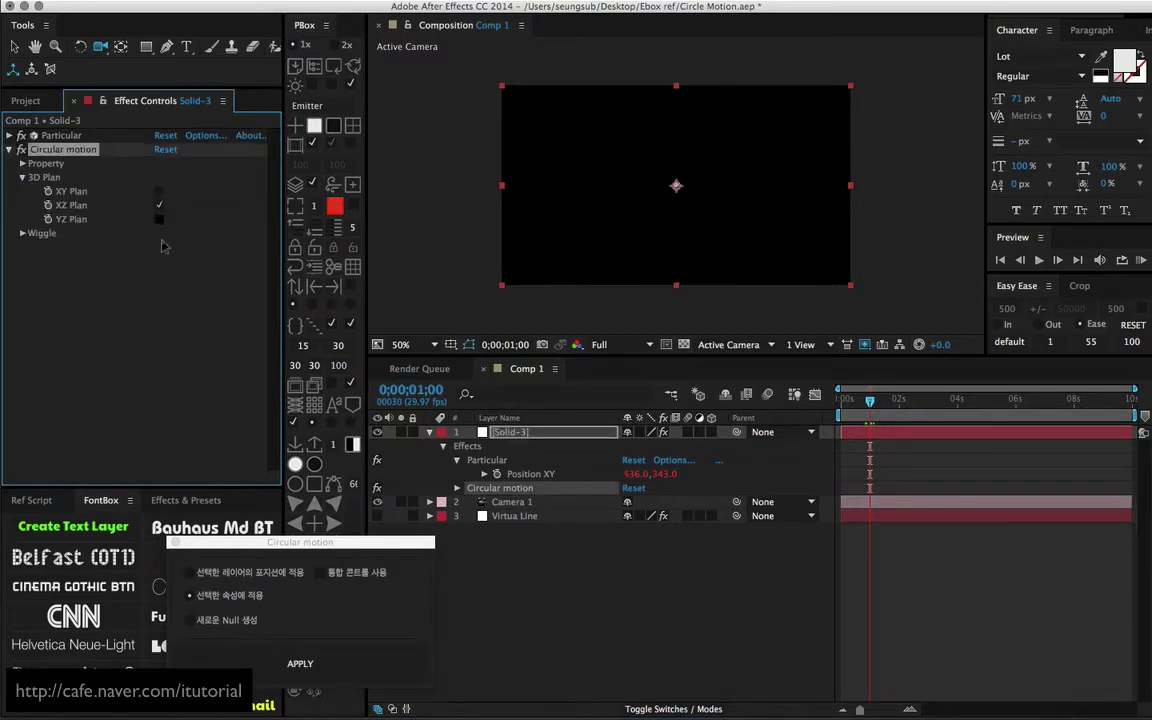
{"action": "left_click", "coordinate": [159, 205]}
{"action": "left_click", "coordinate": [159, 205]}
{"action": "left_click", "coordinate": [159, 191]}
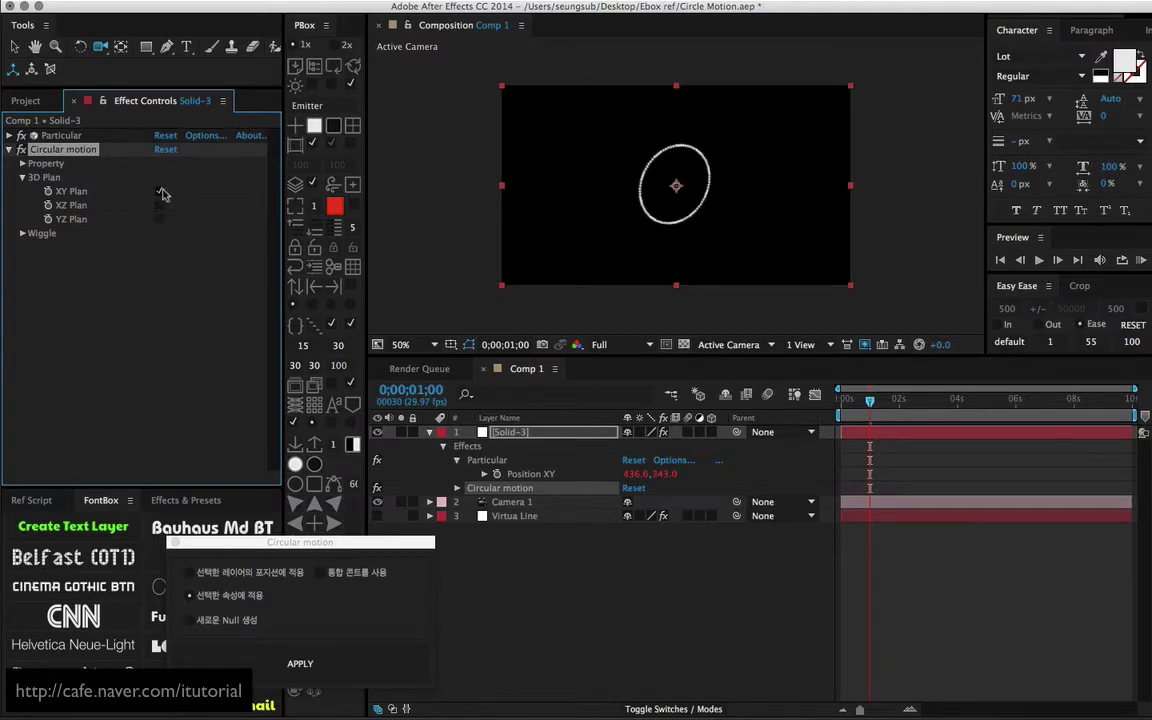
Step: Set Radius(sin) to 188 in the solid's Circular motion effect
{"action": "left_click", "coordinate": [23, 177]}
{"action": "left_click", "coordinate": [23, 163]}
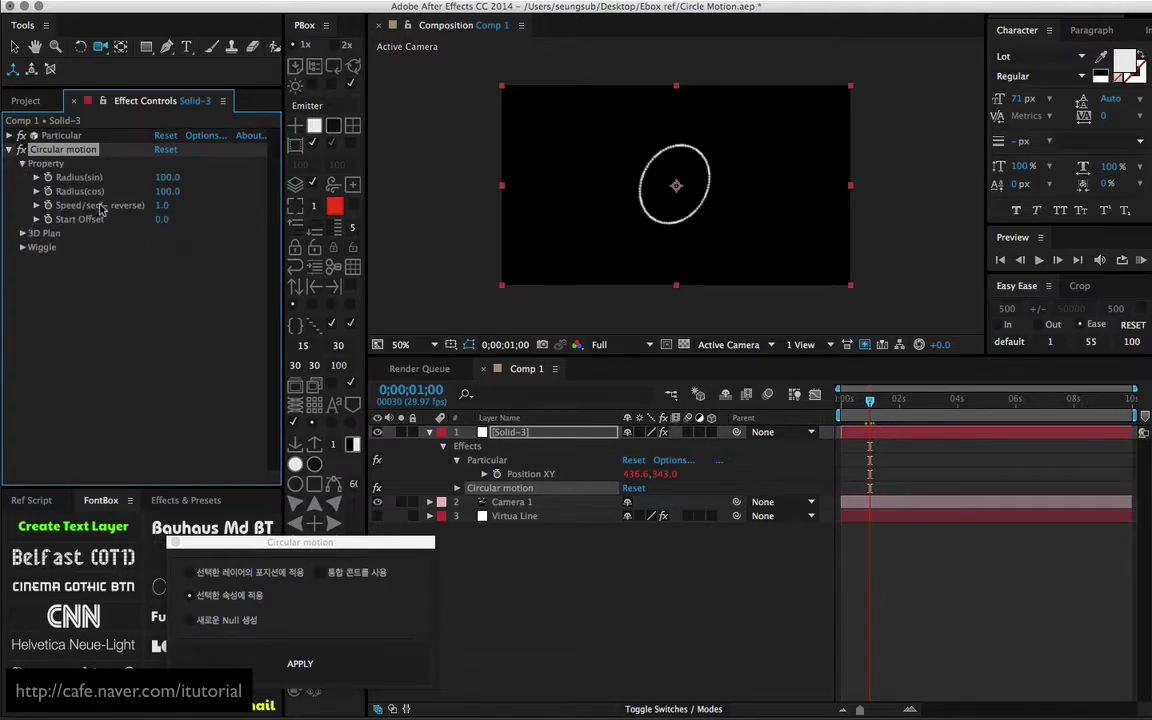
{"action": "left_click_drag", "start_coordinate": [165, 177], "coordinate": [229, 169]}
Step: Turn on Wiggle in Circular motion with a frequency of 10, and preview the trail up to 0;00;01;11
{"action": "left_click", "coordinate": [22, 247]}
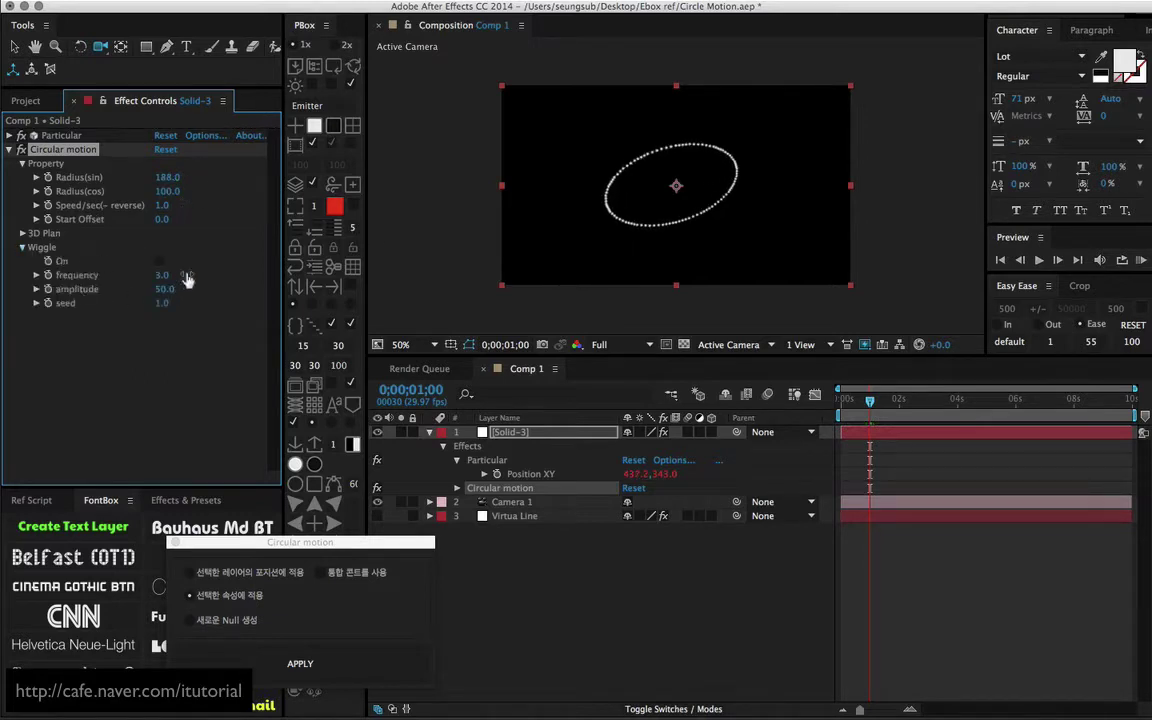
{"action": "left_click", "coordinate": [159, 261]}
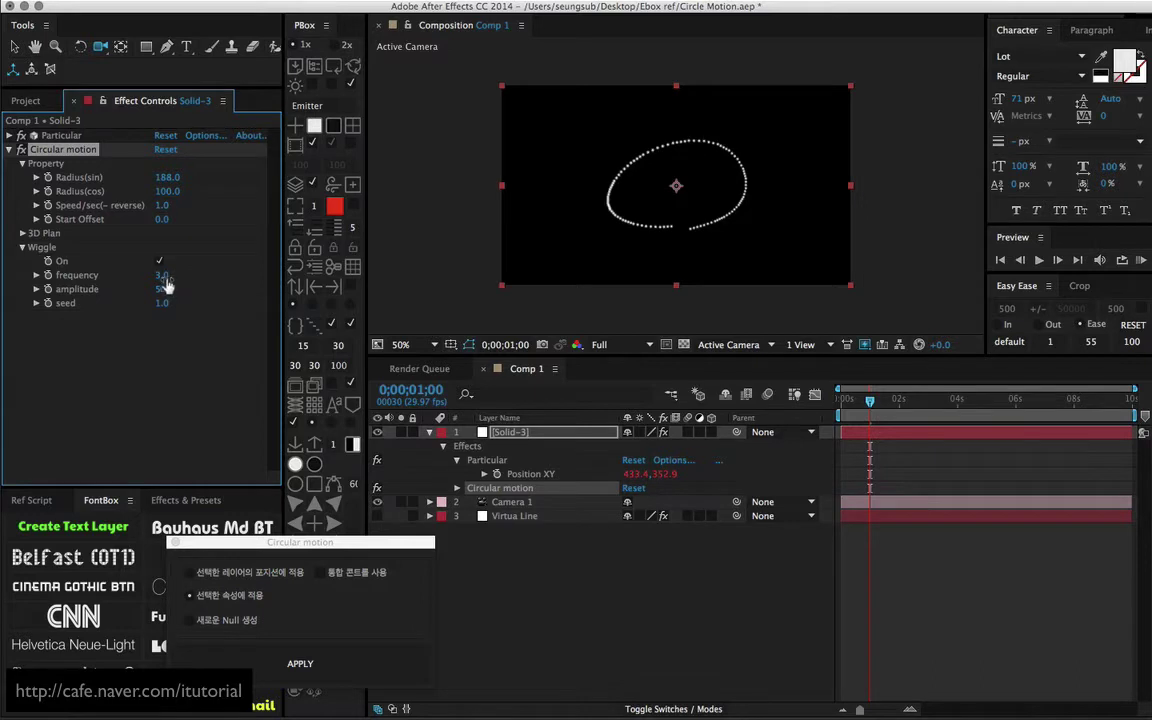
{"action": "left_click_drag", "start_coordinate": [165, 279], "coordinate": [172, 278]}
{"action": "left_click_drag", "start_coordinate": [865, 402], "coordinate": [881, 401]}
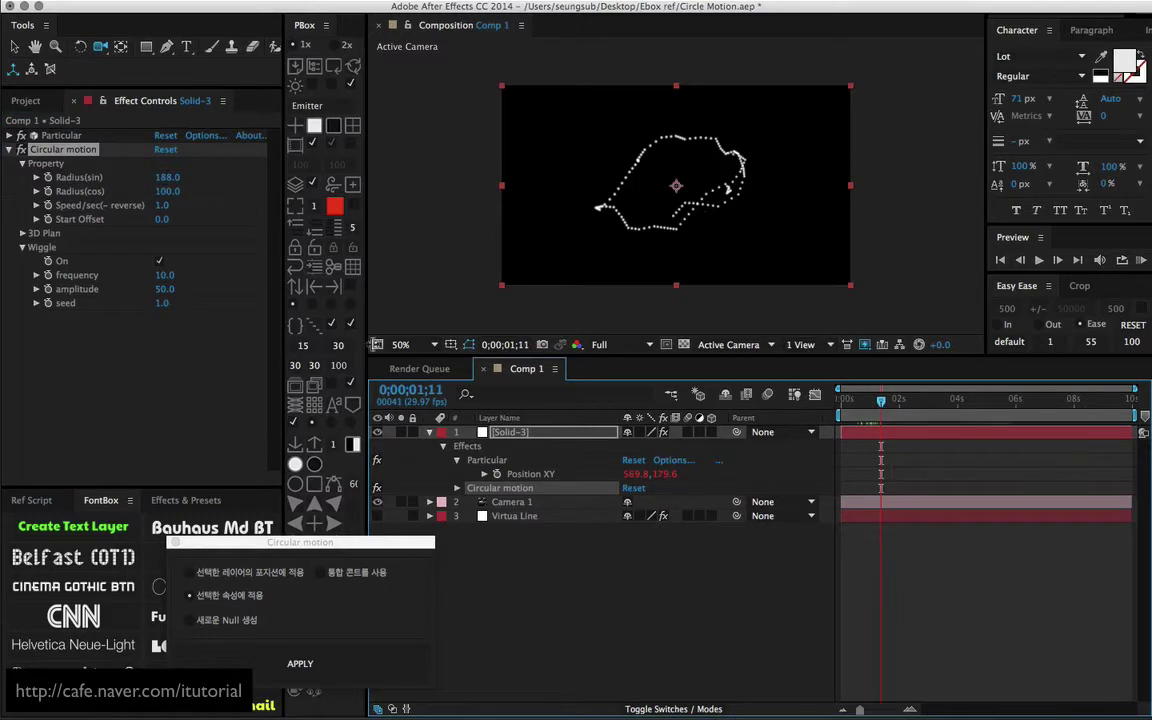
Step: Set Particular's emitter Position Subframe to 10x Linear, and check the particle trail at 0;00;00;16
{"action": "left_click", "coordinate": [9, 135]}
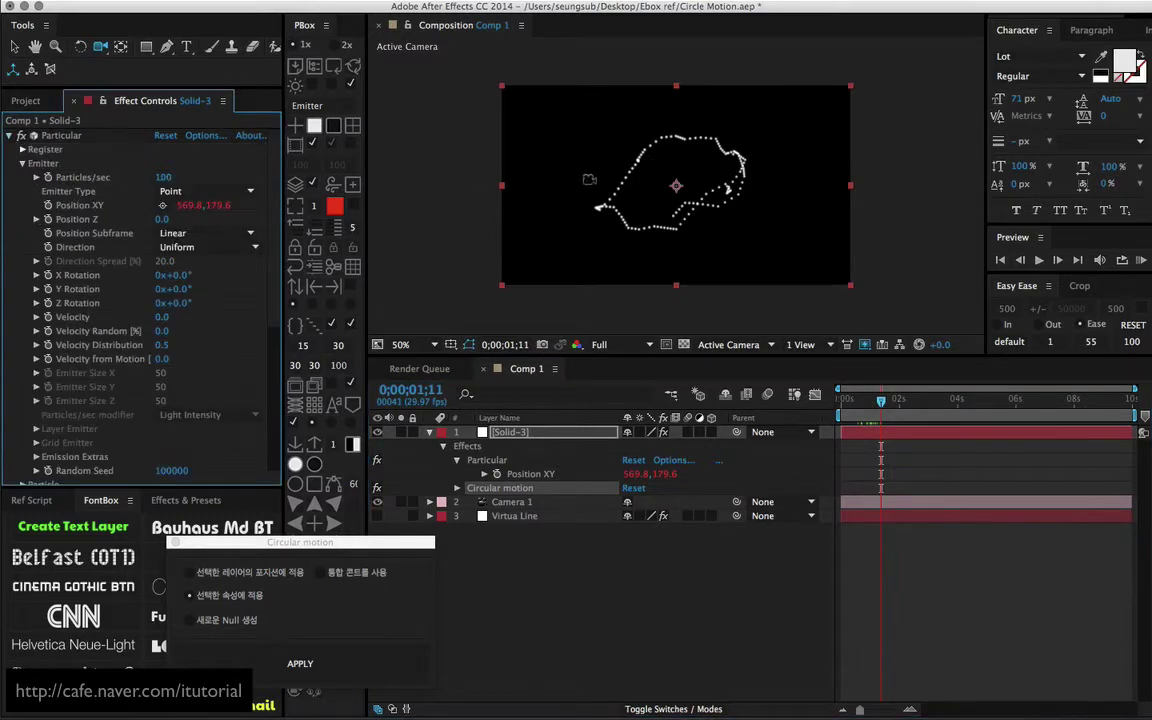
{"action": "left_click", "coordinate": [249, 234]}
{"action": "left_click", "coordinate": [199, 265]}
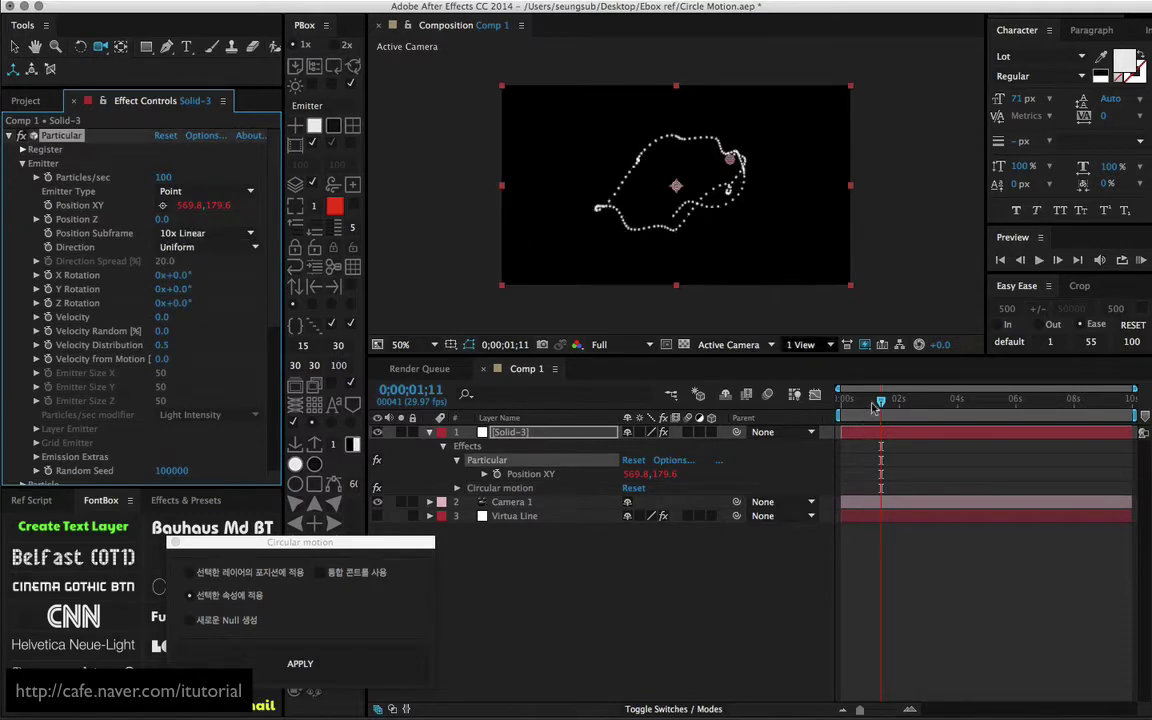
{"action": "mouse_move", "coordinate": [866, 400]}
{"action": "left_mouse_down"}
{"action": "mouse_move", "coordinate": [860, 408]}
{"action": "mouse_move", "coordinate": [884, 410]}
{"action": "mouse_move", "coordinate": [856, 409]}
{"action": "left_mouse_up"}
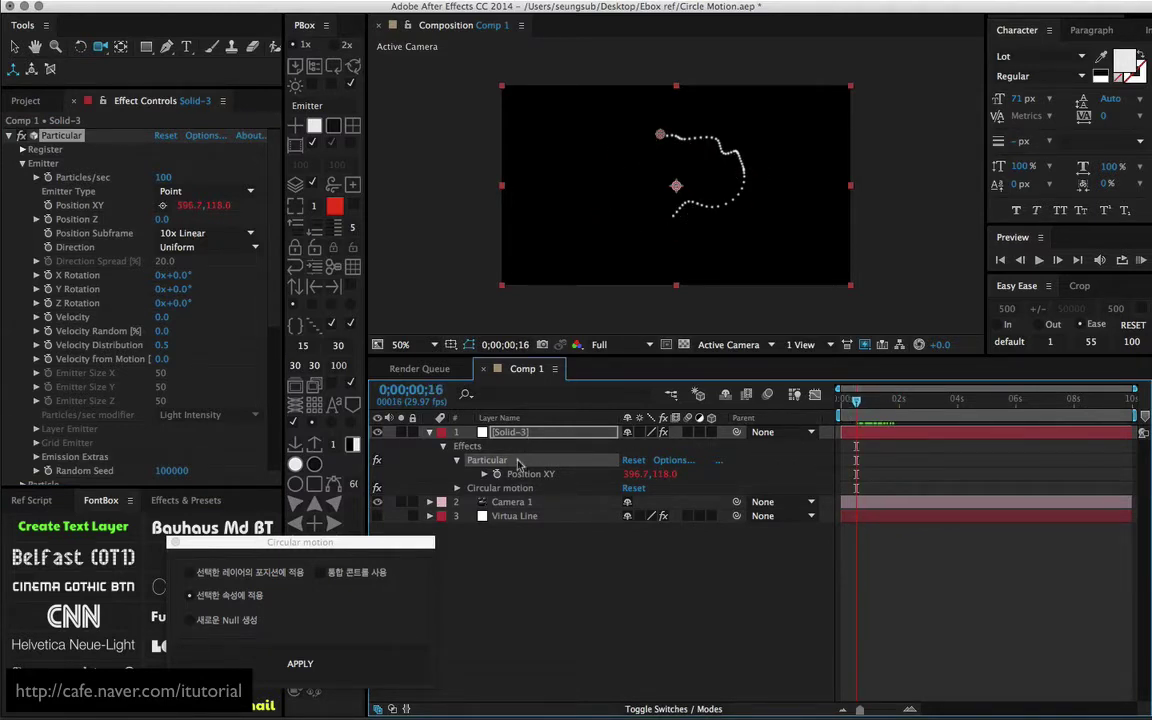
Step: Remove the expression from Particular's Position XY, and delete the particle solid layer
{"action": "left_click_drag", "start_coordinate": [376, 549], "coordinate": [315, 381]}
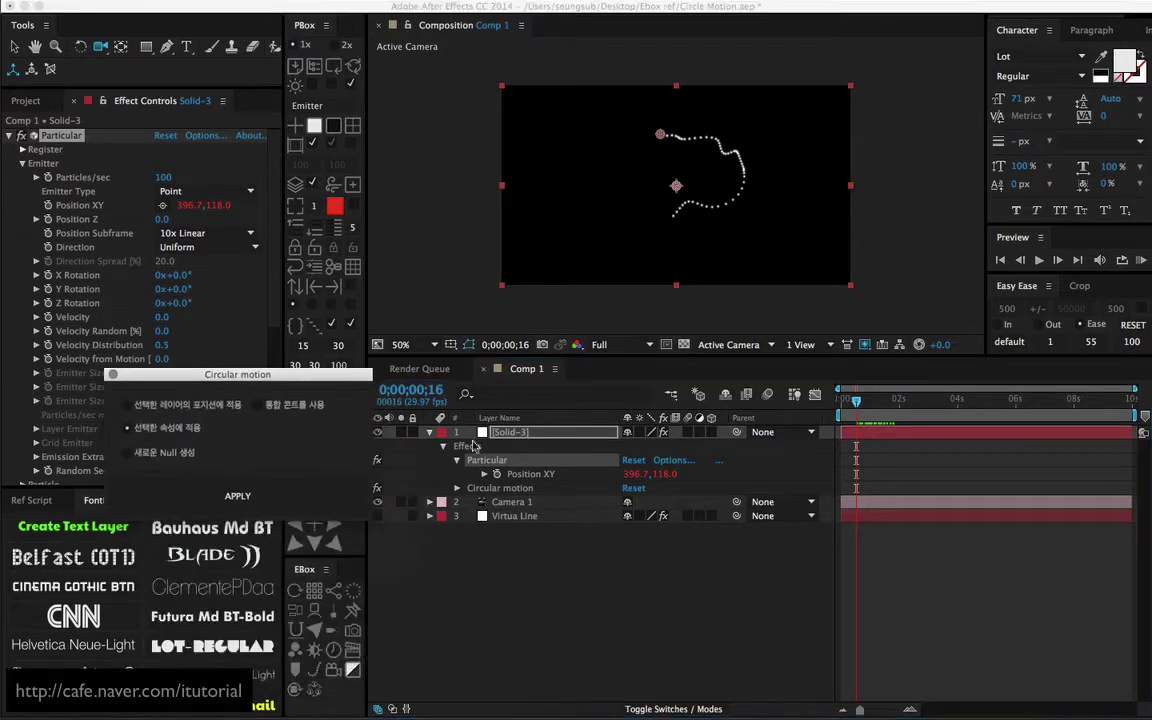
{"action": "left_click_drag", "start_coordinate": [212, 373], "coordinate": [195, 364]}
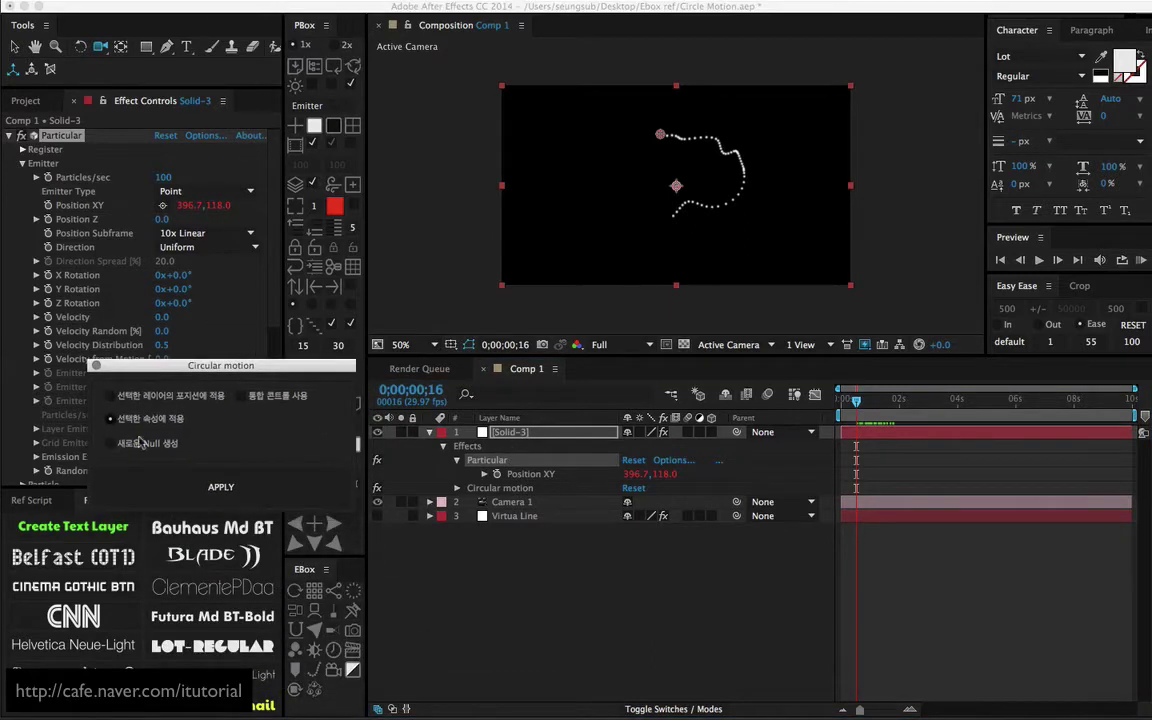
{"action": "left_click", "coordinate": [478, 449]}
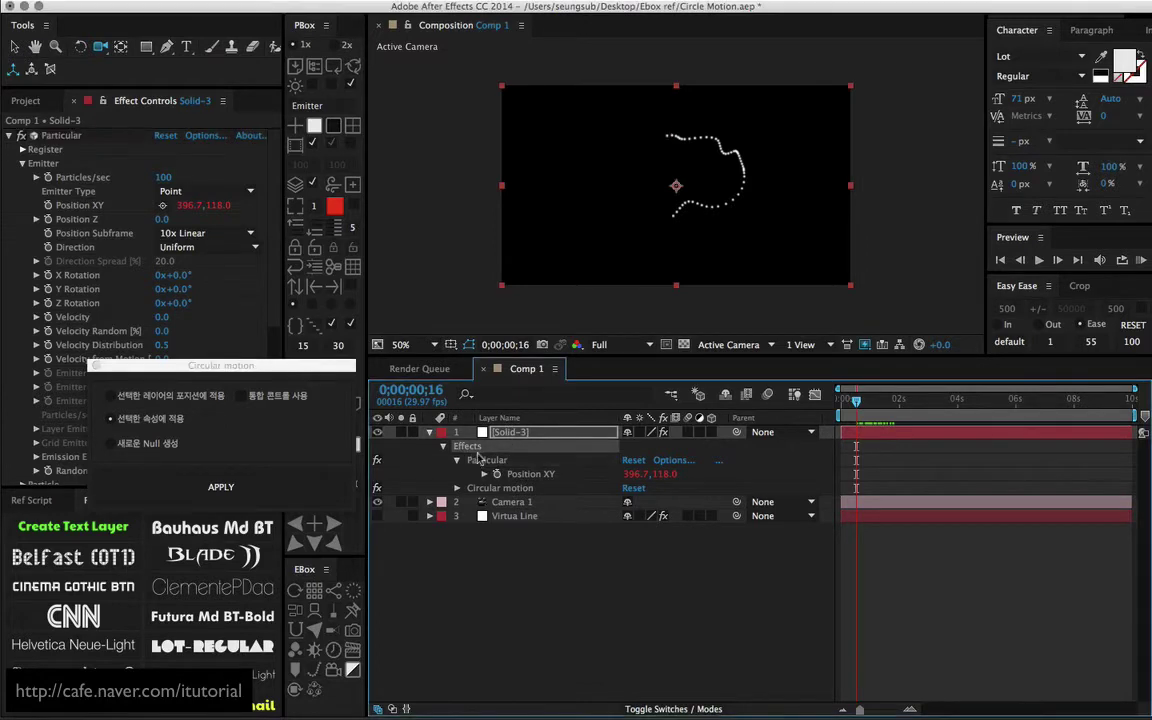
{"action": "left_click", "coordinate": [487, 460]}
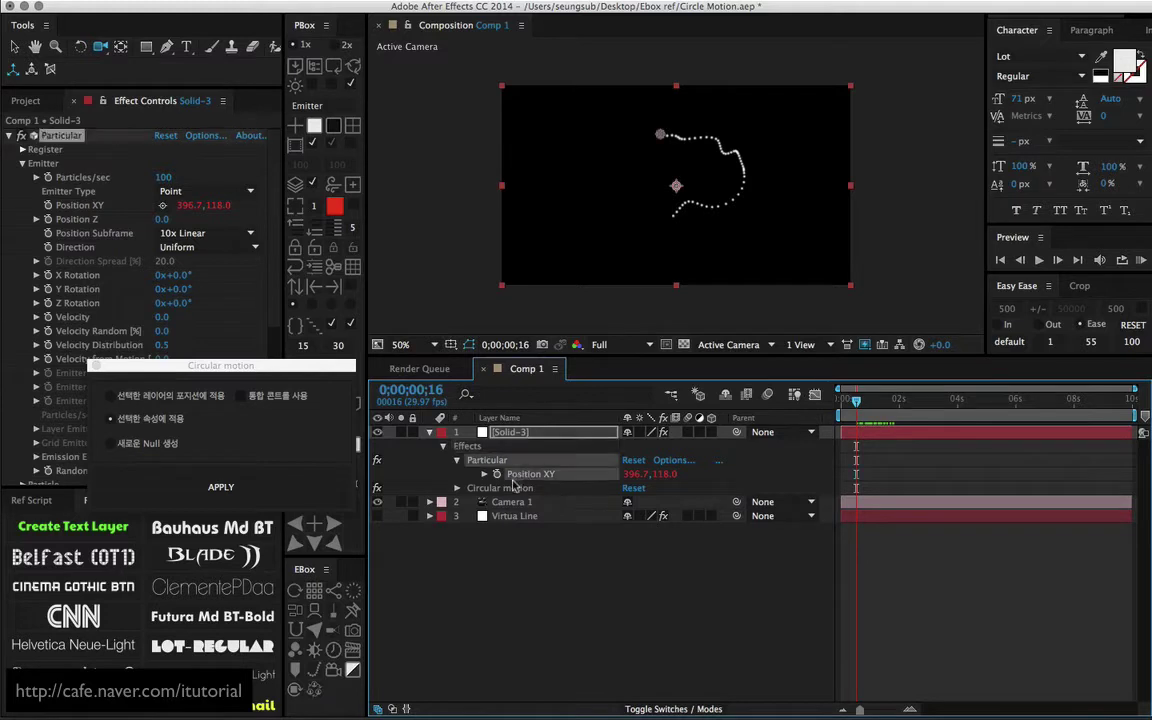
{"action": "left_click", "coordinate": [497, 474]}
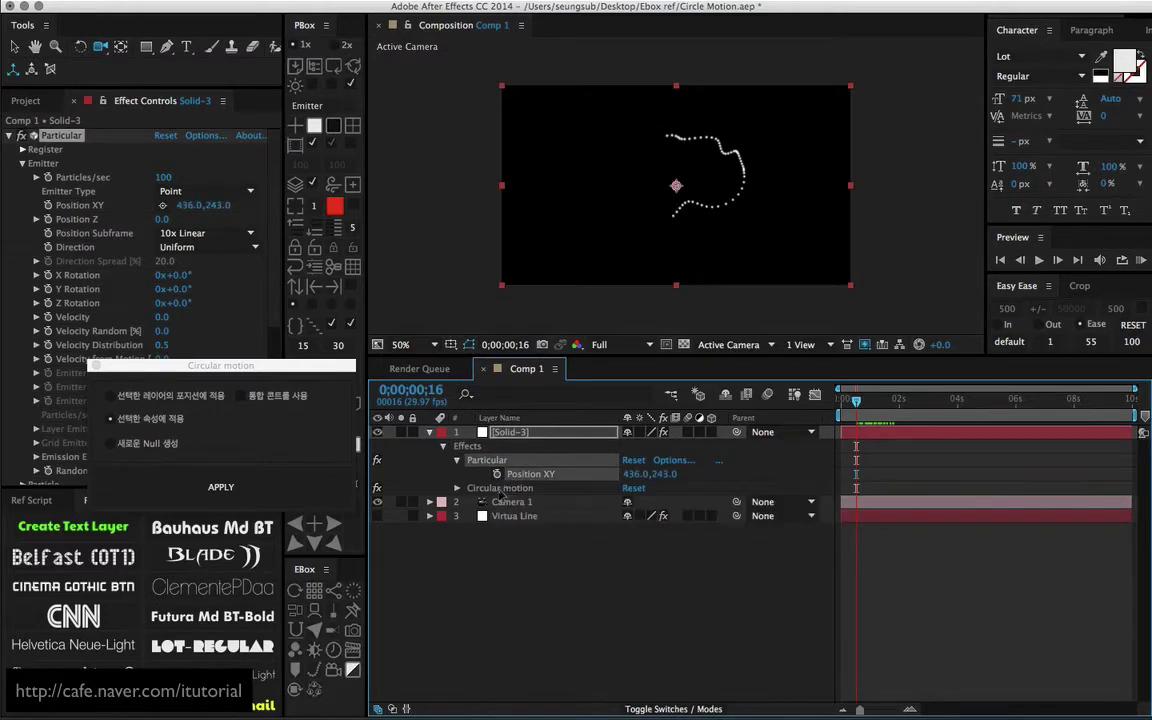
{"action": "left_click", "coordinate": [510, 434]}
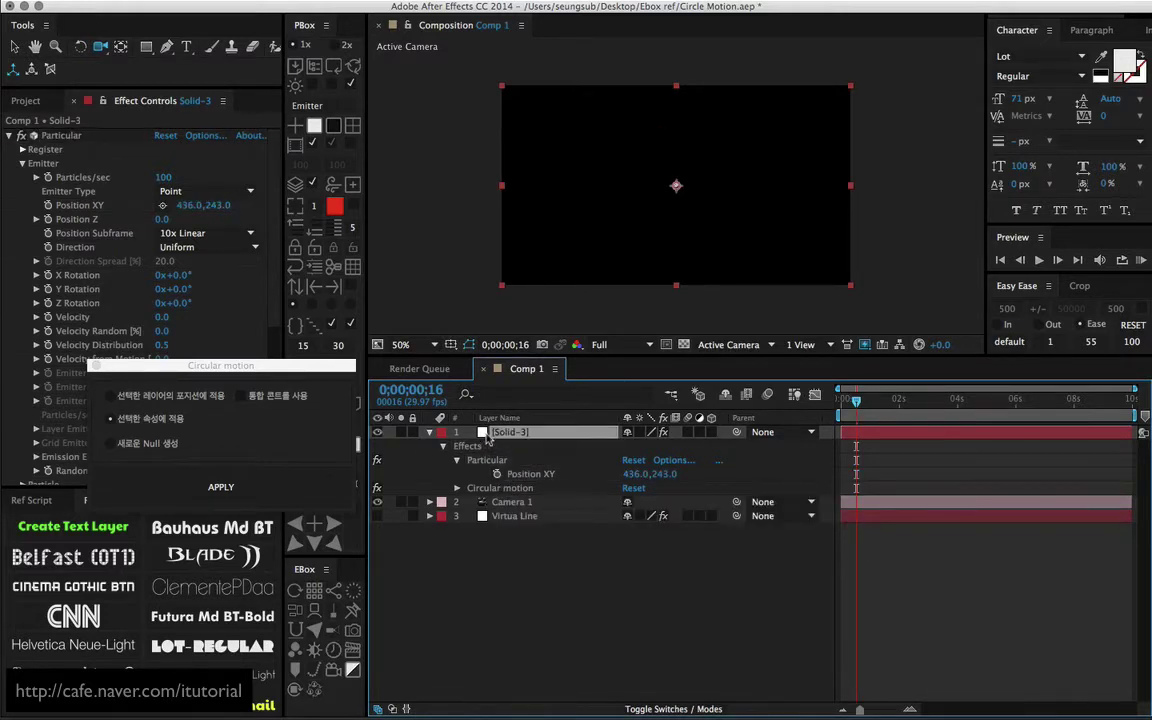
{"action": "key", "text": "Delete"}
Step: Create a new full-frame white solid and apply the Trapcode Particular effect to it
{"action": "left_click", "coordinate": [295, 125]}
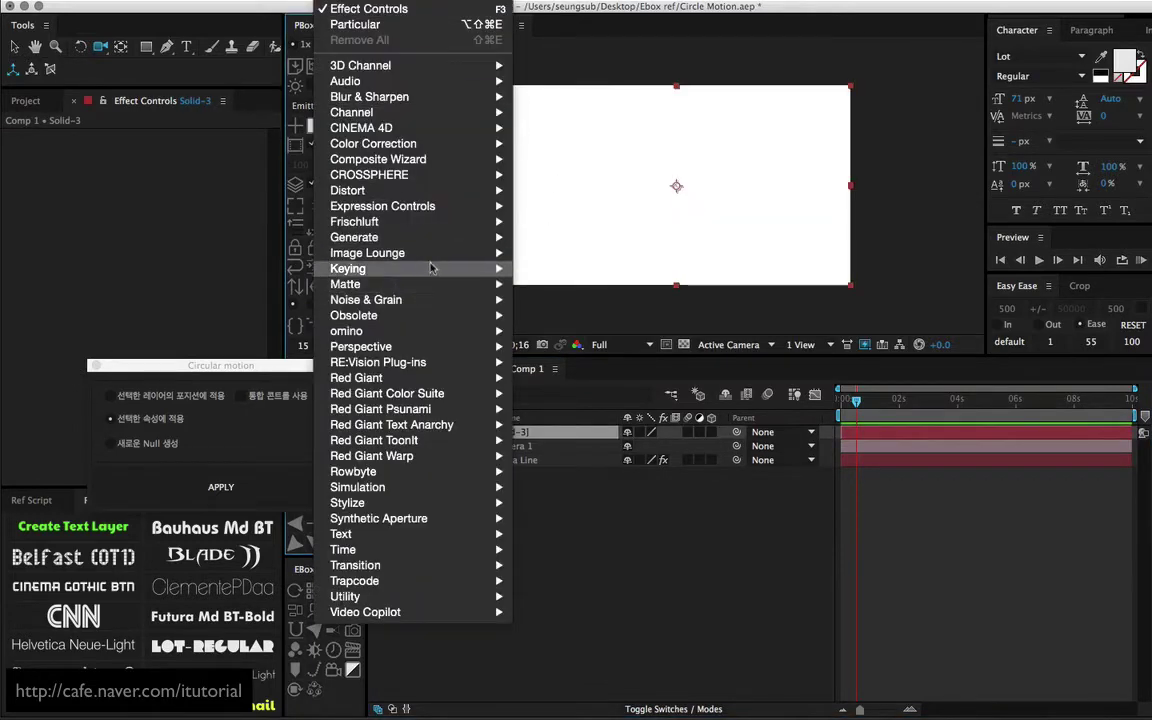
{"action": "mouse_move", "coordinate": [434, 262]}
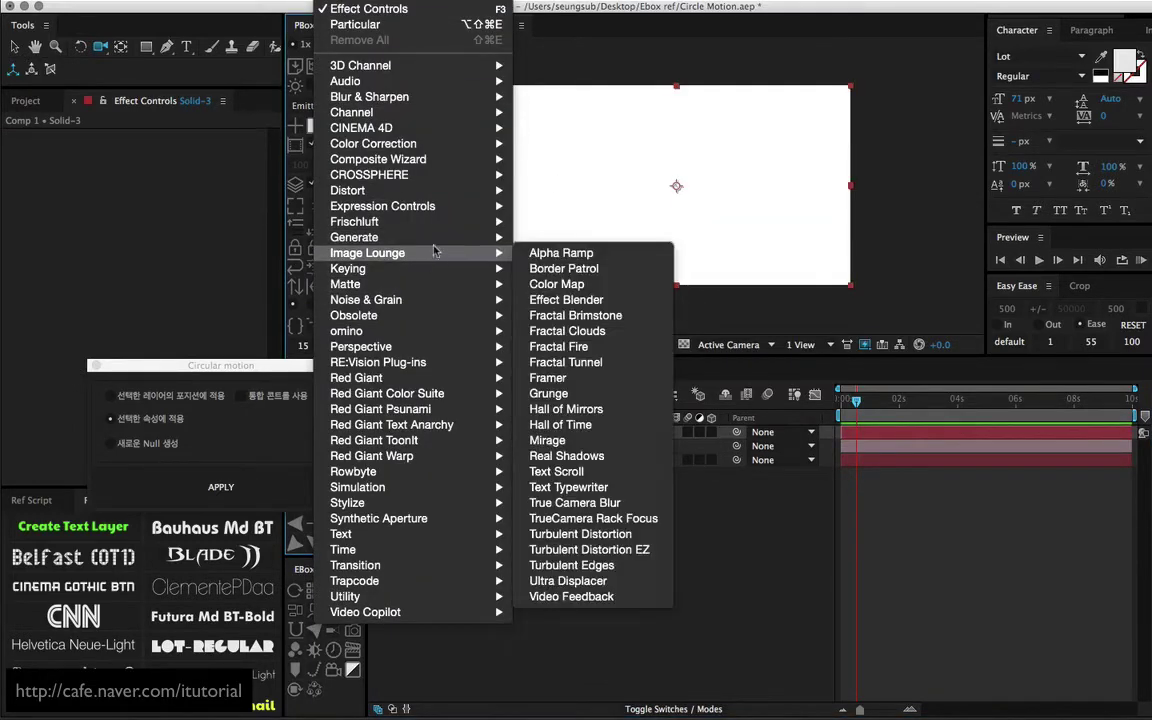
{"action": "mouse_move", "coordinate": [442, 580]}
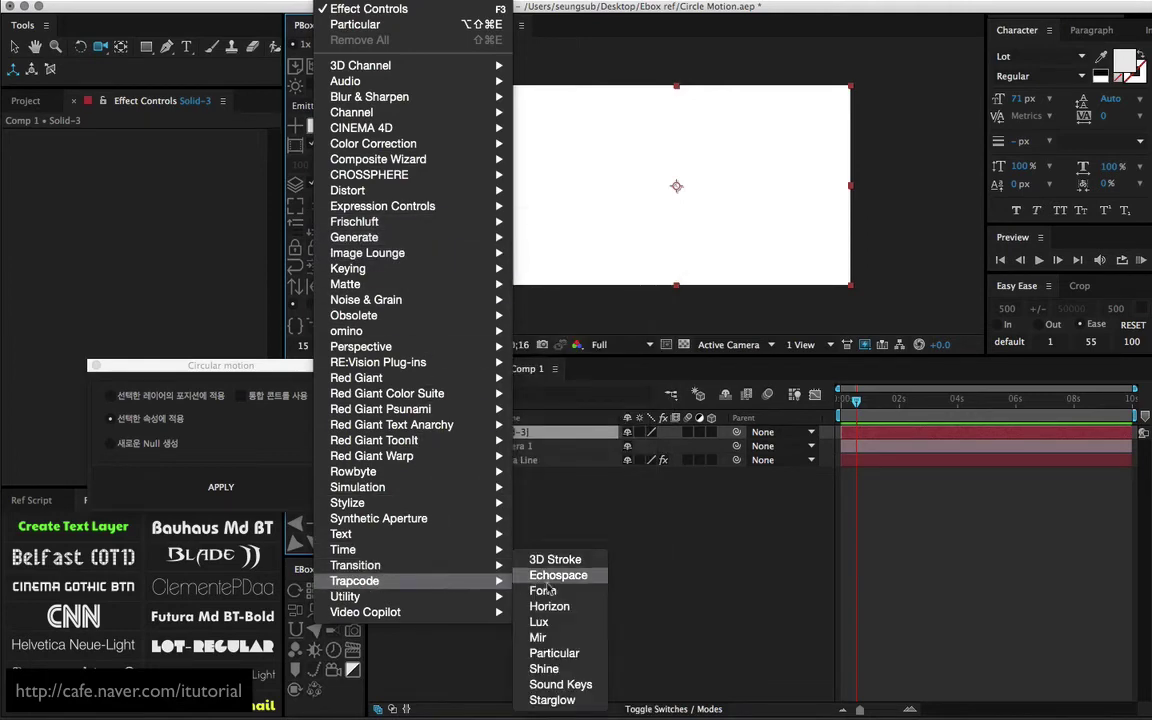
{"action": "left_click", "coordinate": [545, 653]}
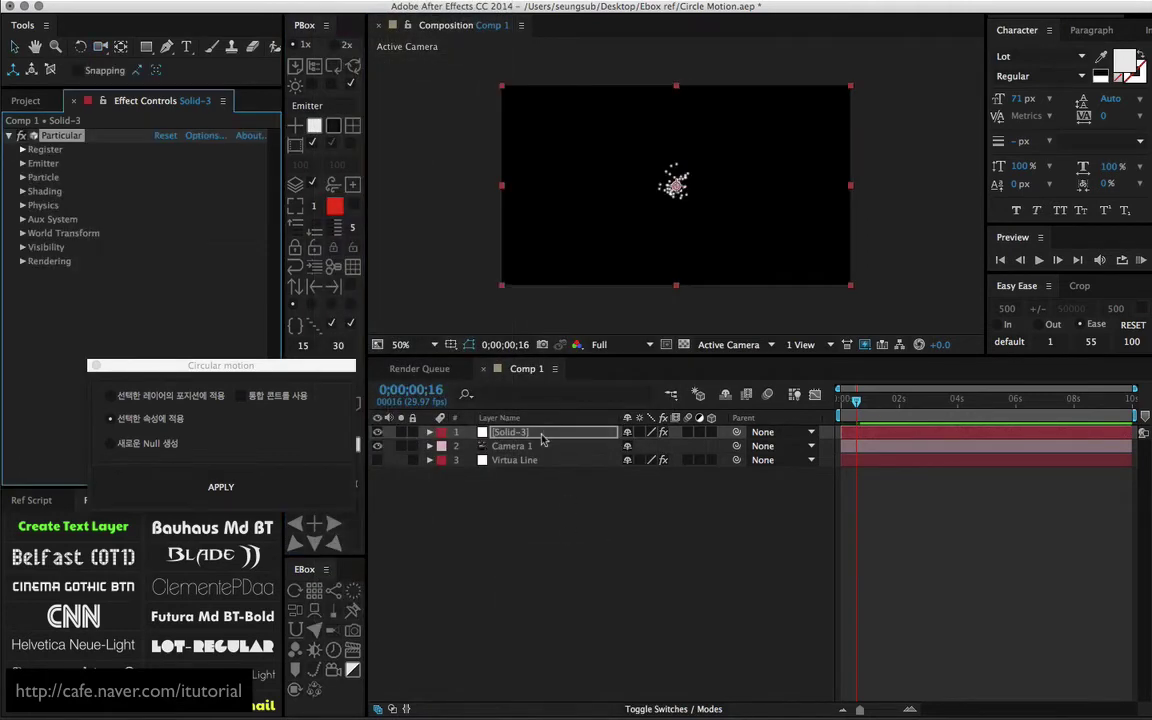
Step: Reveal Particular's emitter Position XY in the solid's timeline by briefly enabling its keyframing, leaving it without a keyframe
{"action": "left_click", "coordinate": [22, 163]}
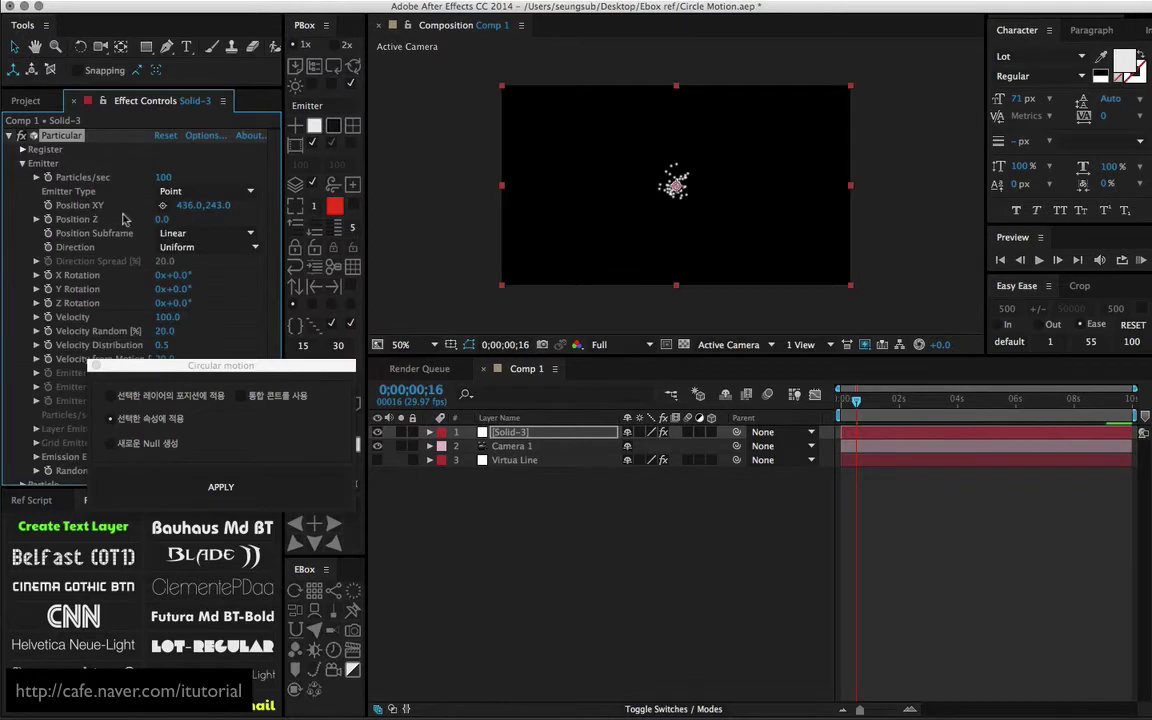
{"action": "left_click", "coordinate": [47, 204]}
{"action": "left_click", "coordinate": [472, 398]}
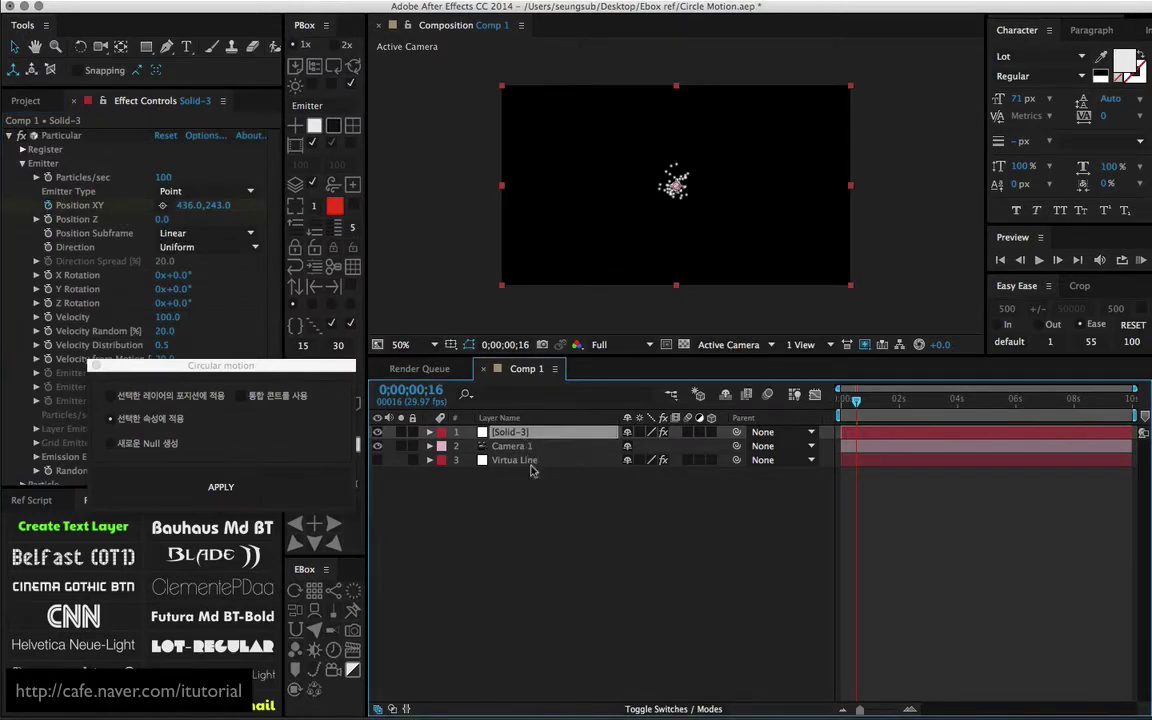
{"action": "key", "text": "u"}
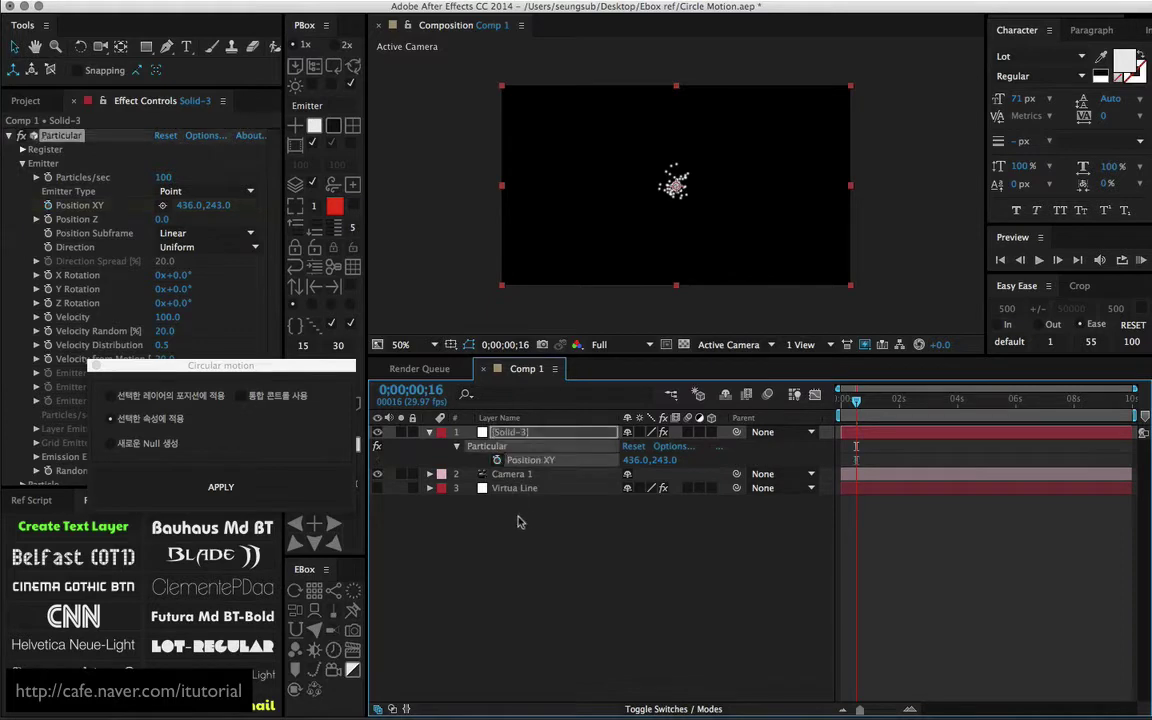
Step: Add a small brown solid of size 100 and place it near the frame's upper-left corner at about 164, 95
{"action": "left_click", "coordinate": [519, 522]}
{"action": "left_click", "coordinate": [313, 143]}
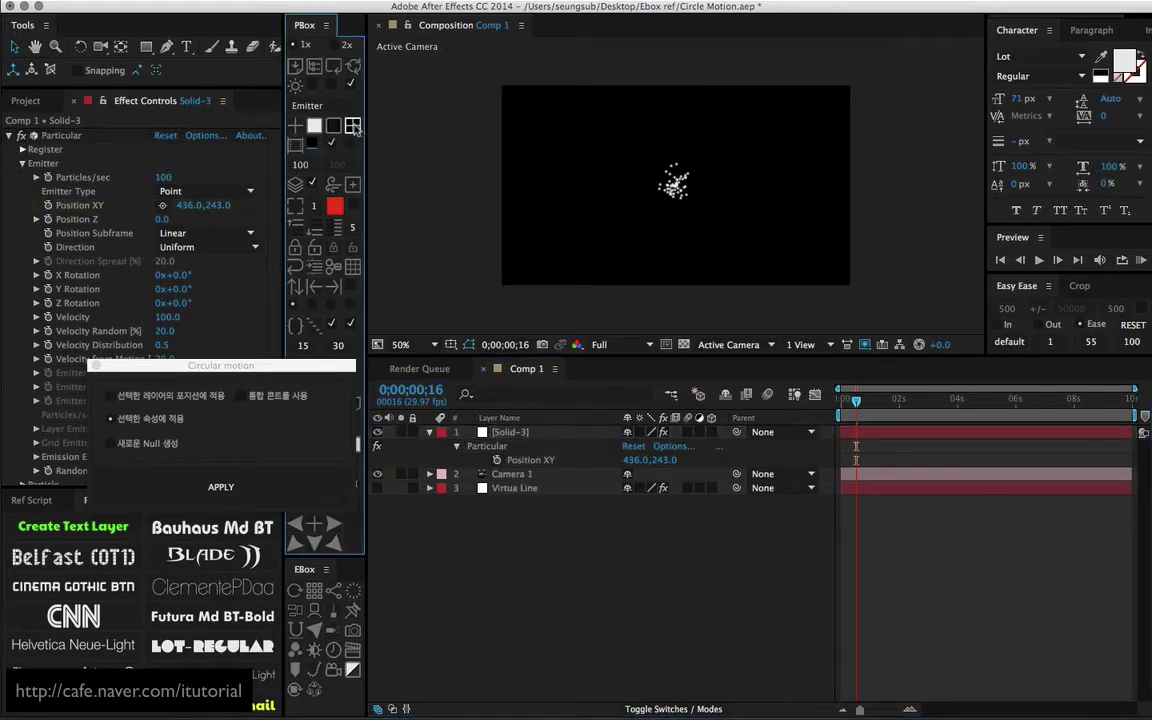
{"action": "left_click", "coordinate": [352, 126]}
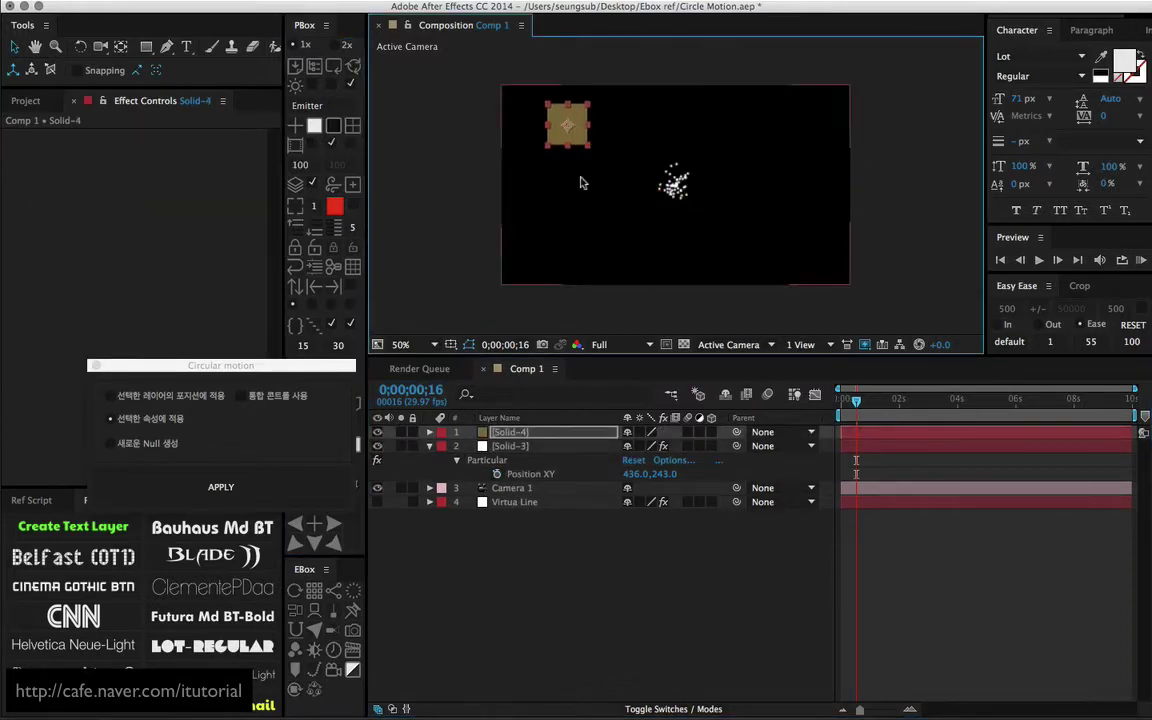
Step: Apply Circular motion with the selected-properties option to the brown solid's Position and the particle solid's Particular Position XY
{"action": "left_click", "coordinate": [119, 425]}
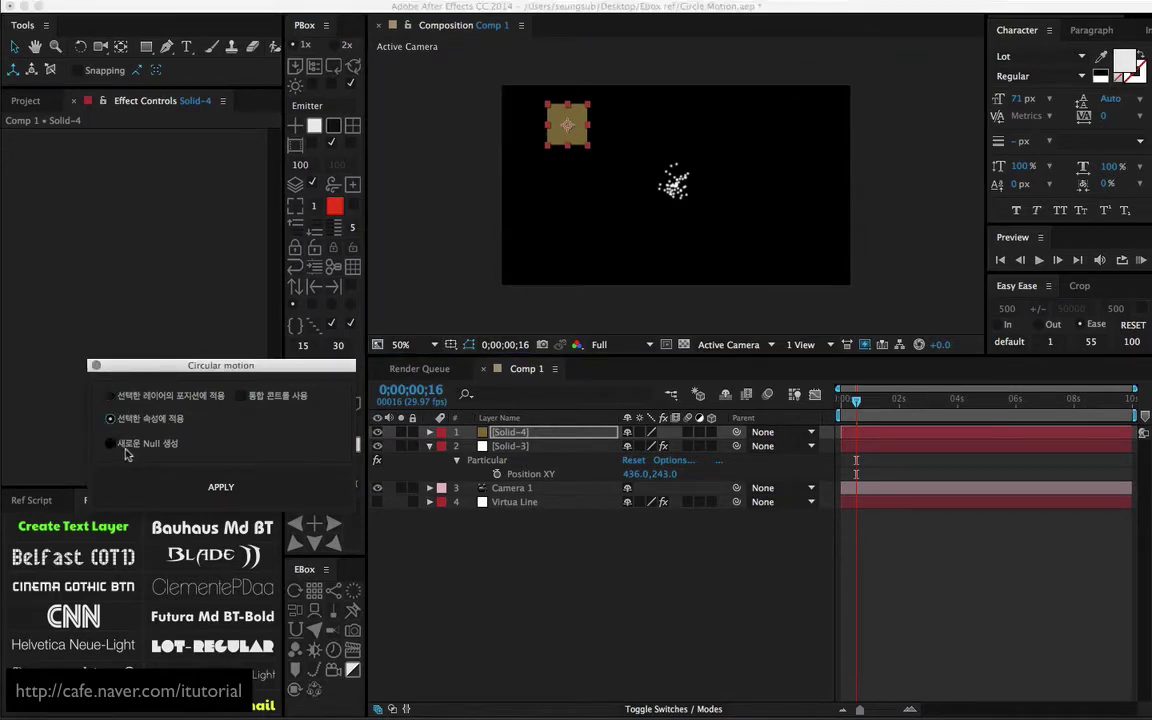
{"action": "left_click", "coordinate": [116, 421]}
{"action": "left_click", "coordinate": [514, 438]}
{"action": "key", "text": "p"}
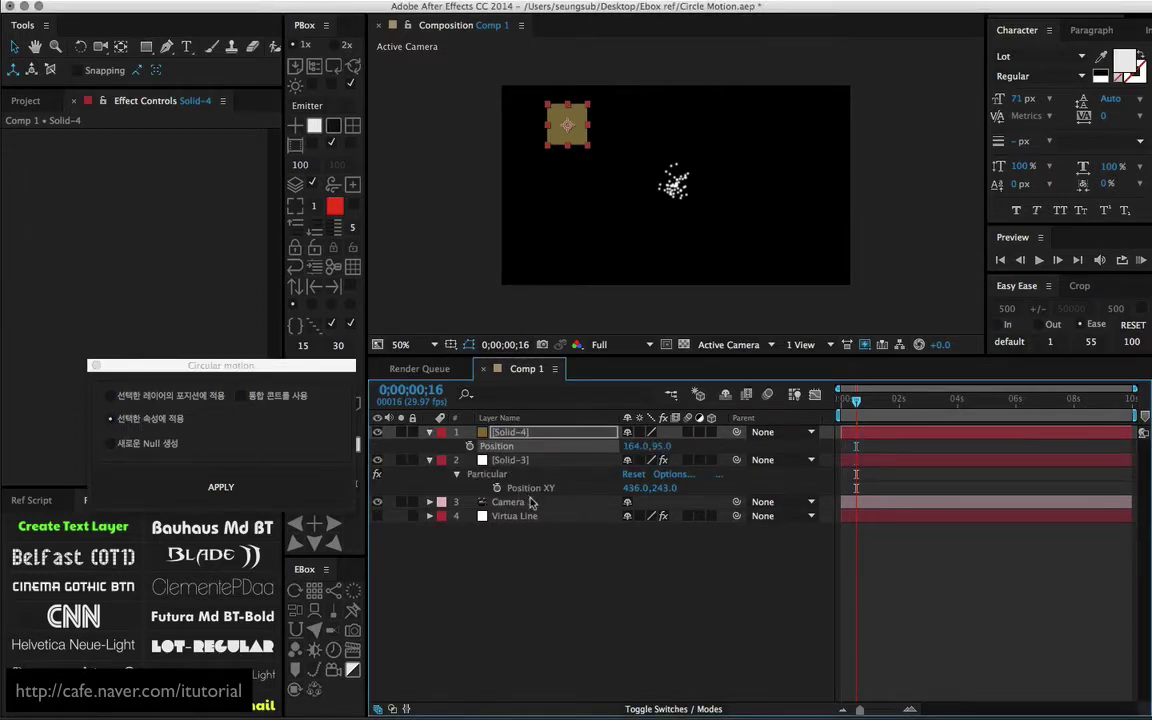
{"action": "left_click", "coordinate": [507, 488], "text": "shift"}
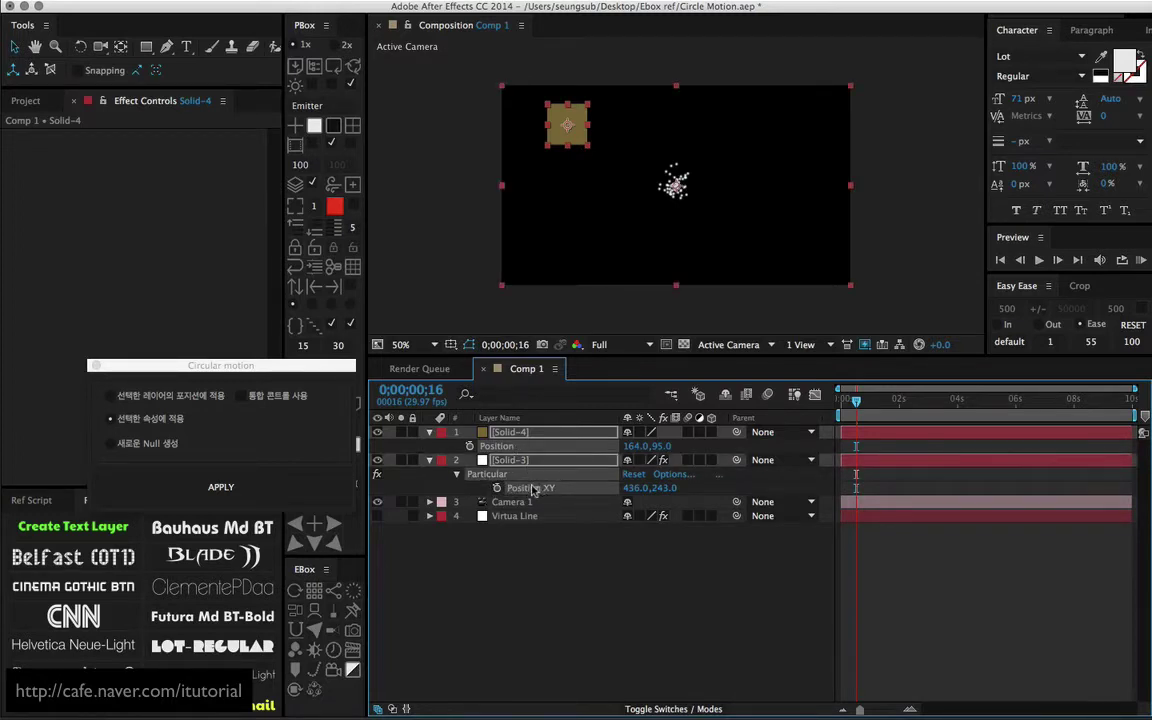
{"action": "left_click", "coordinate": [256, 490]}
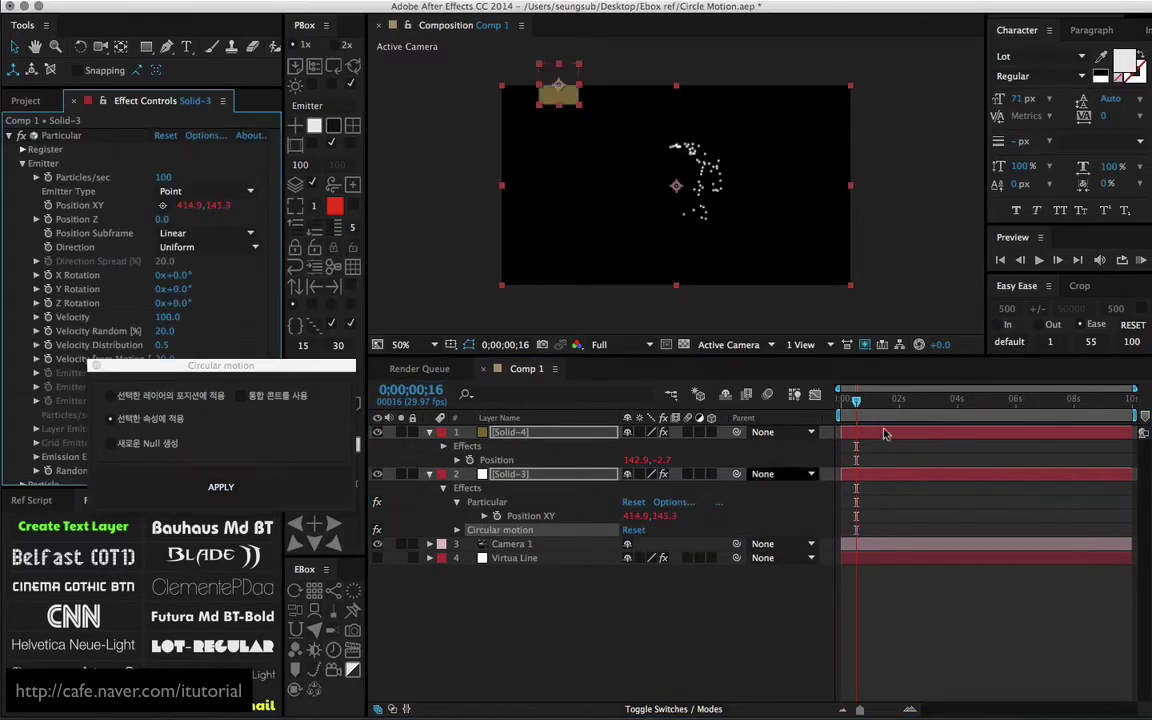
Step: Preview the circular motion of the brown solid and the particle emitter up to 0;00;02;10
{"action": "left_click_drag", "start_coordinate": [853, 403], "coordinate": [885, 405]}
{"action": "key", "text": "space"}
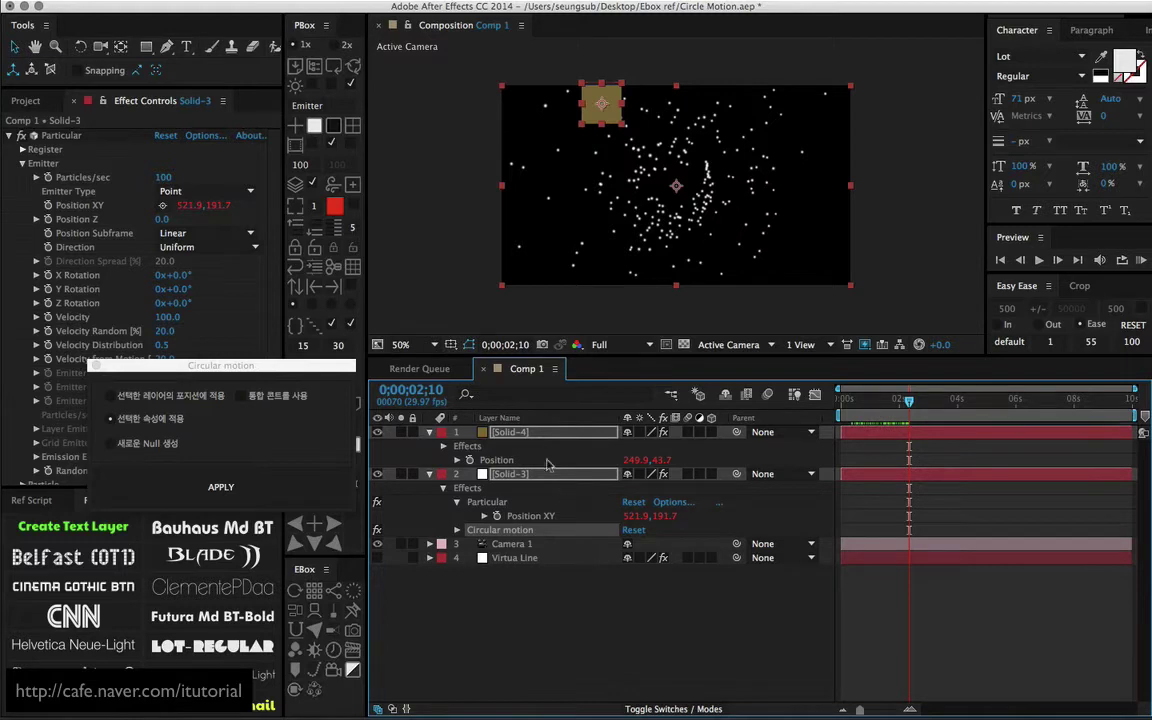
{"action": "left_click_drag", "start_coordinate": [306, 366], "coordinate": [346, 324]}
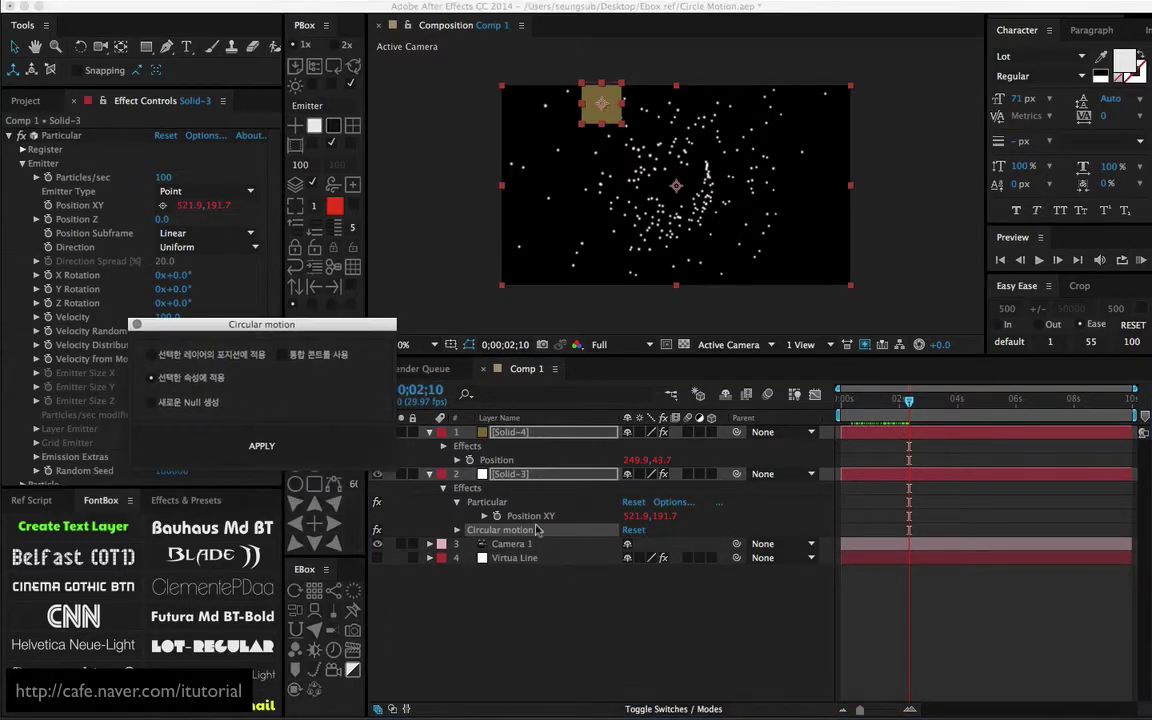
{"action": "left_click_drag", "start_coordinate": [272, 324], "coordinate": [317, 271]}
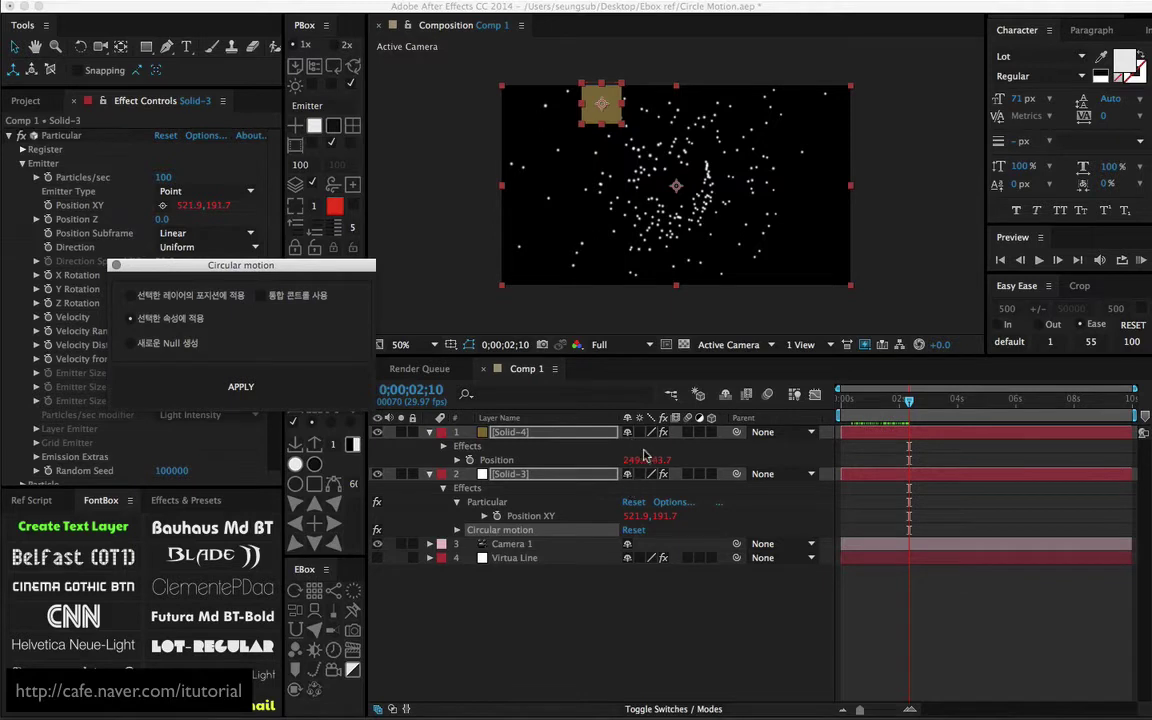
Step: Add another coloured solid of size 100 and try to apply Circular motion to its Opacity property
{"action": "left_click", "coordinate": [529, 584]}
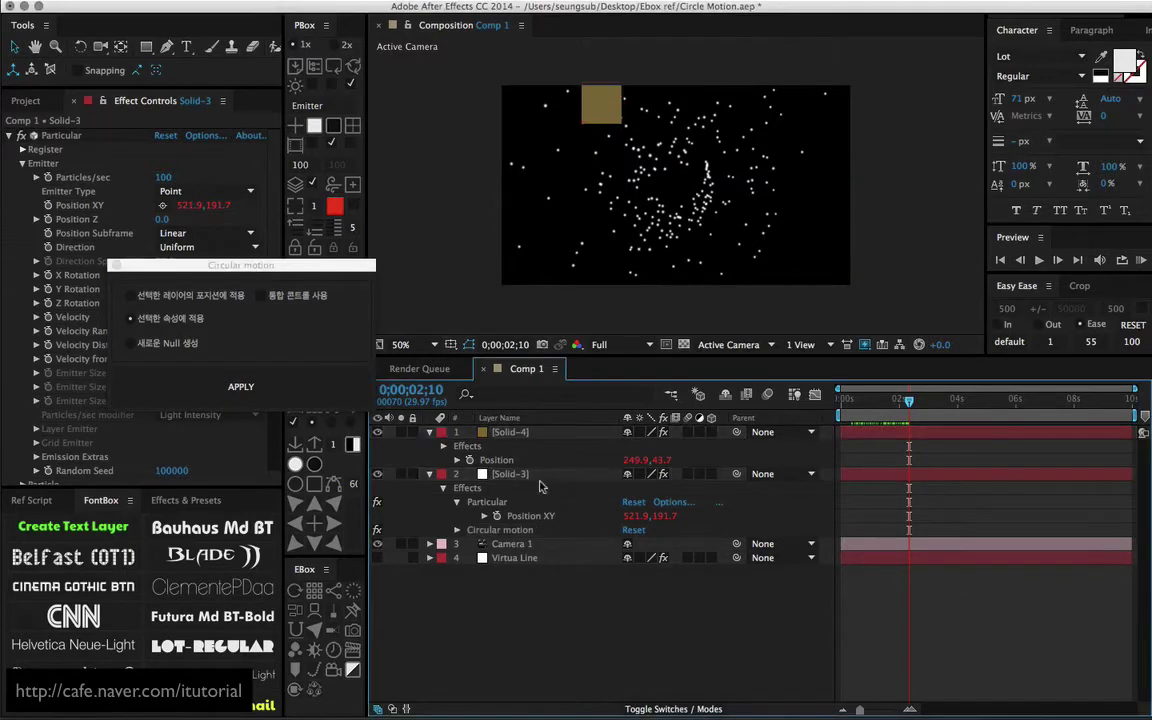
{"action": "left_click", "coordinate": [352, 128]}
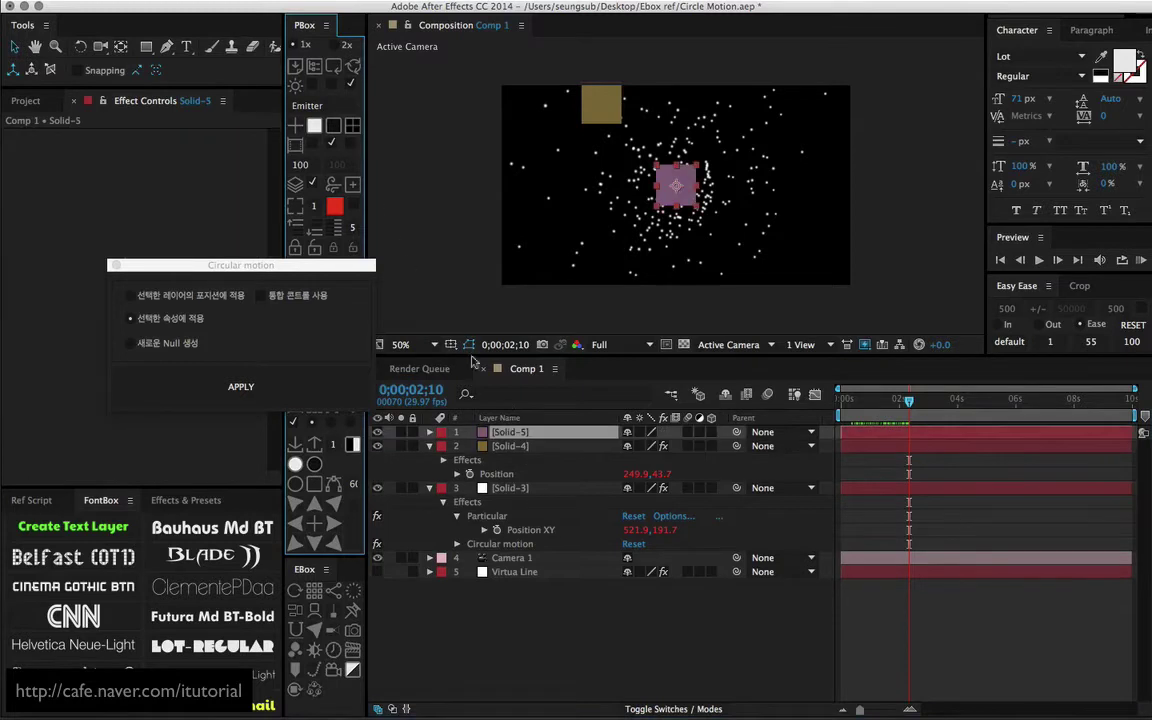
{"action": "key", "text": "t"}
{"action": "left_click", "coordinate": [502, 450]}
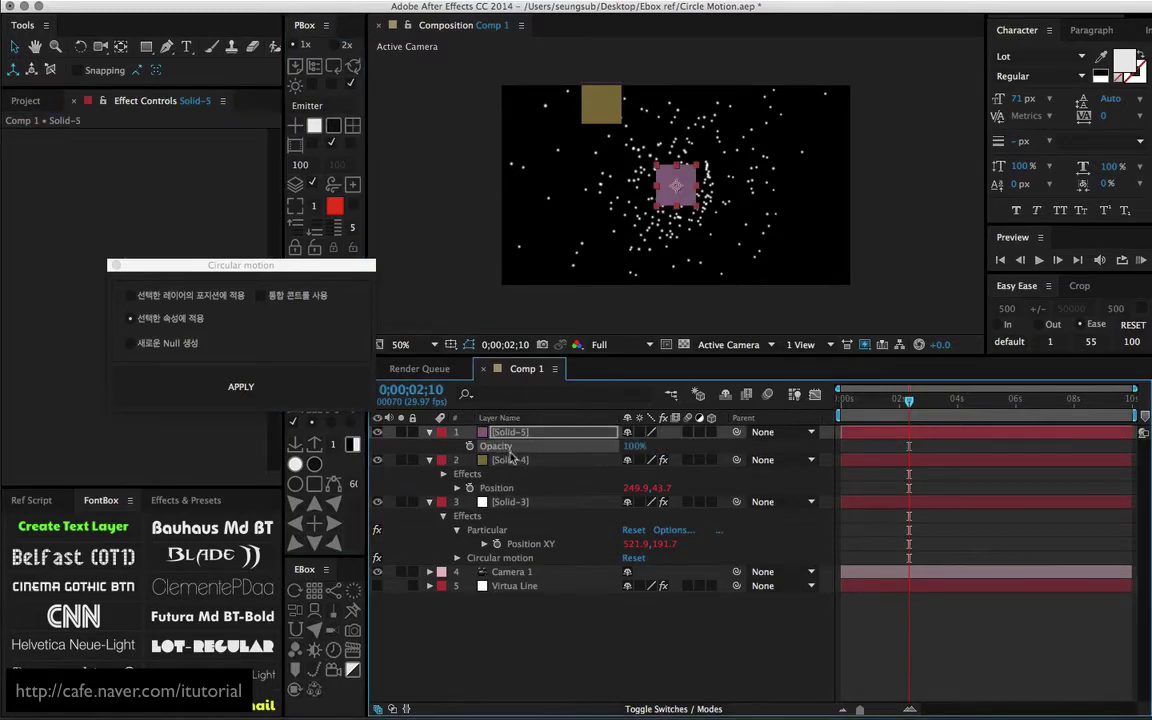
{"action": "left_click", "coordinate": [240, 386]}
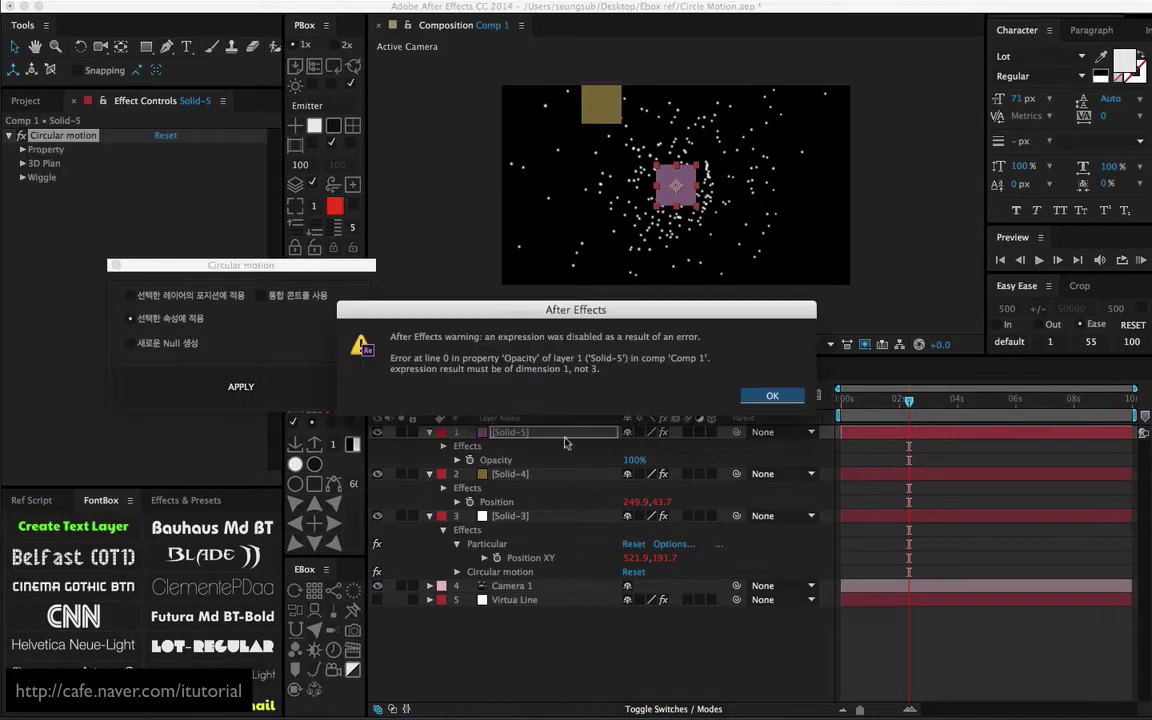
{"action": "left_click", "coordinate": [768, 396]}
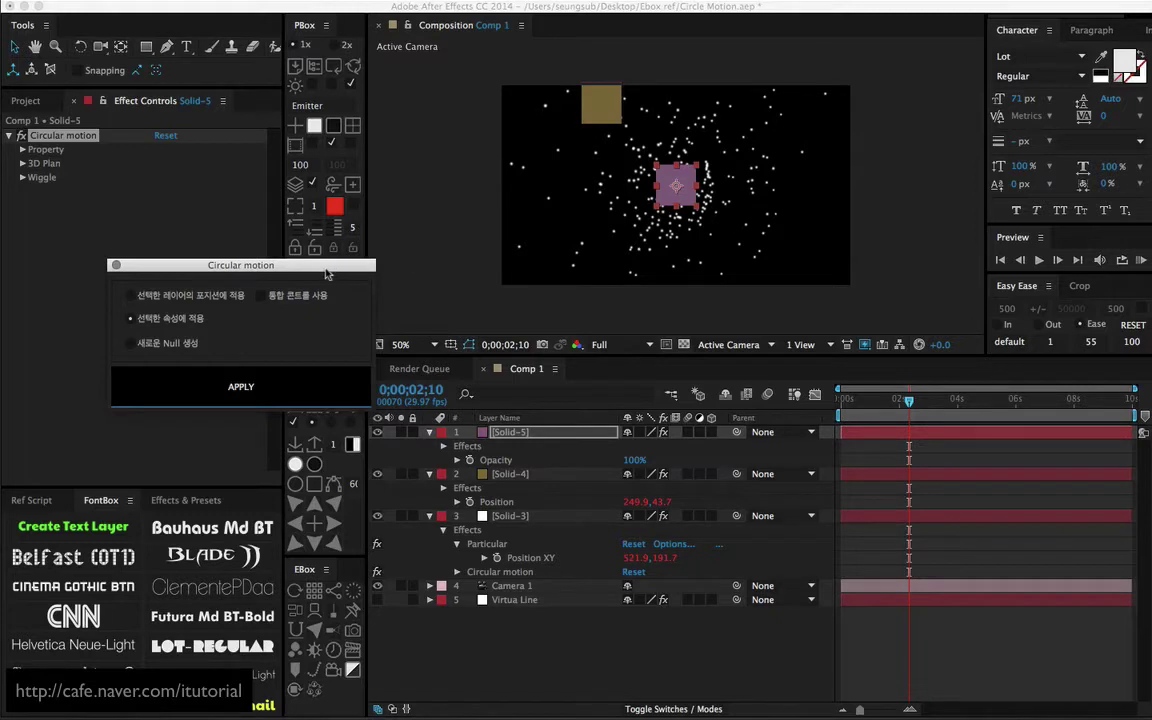
Step: Delete the purple, brown and particle solid layers, and add a small white solid of size 100 at the composition's centre
{"action": "left_click_drag", "start_coordinate": [325, 272], "coordinate": [336, 260]}
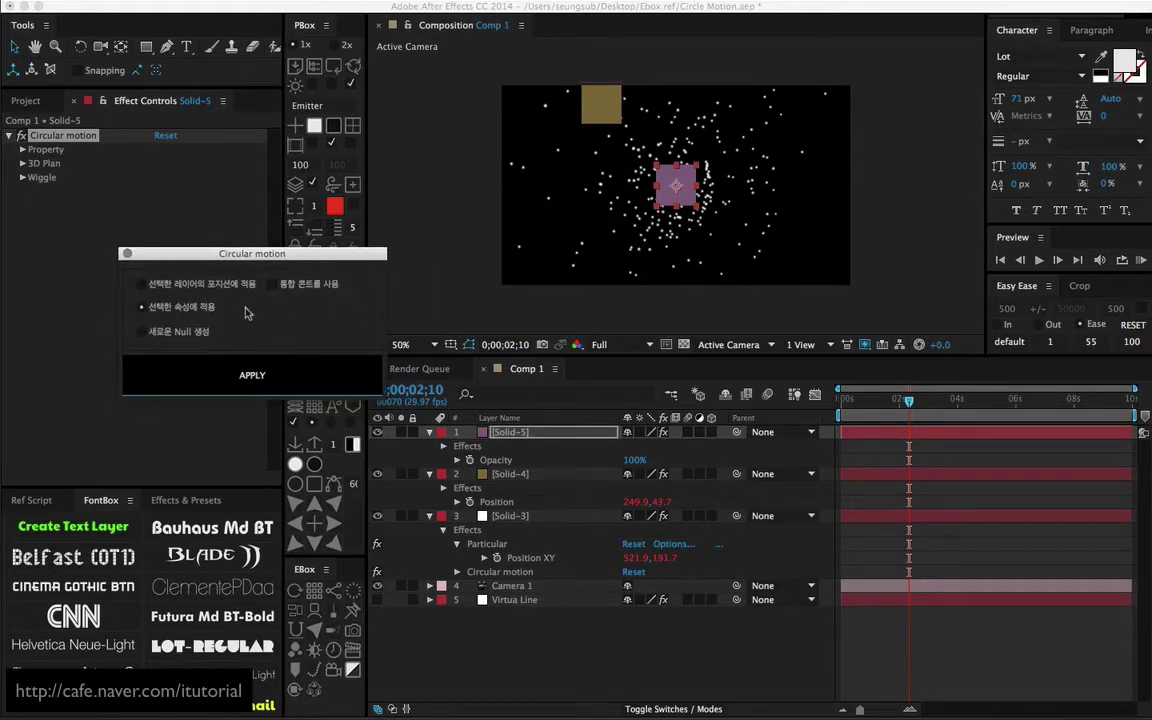
{"action": "left_click_drag", "start_coordinate": [279, 262], "coordinate": [246, 293]}
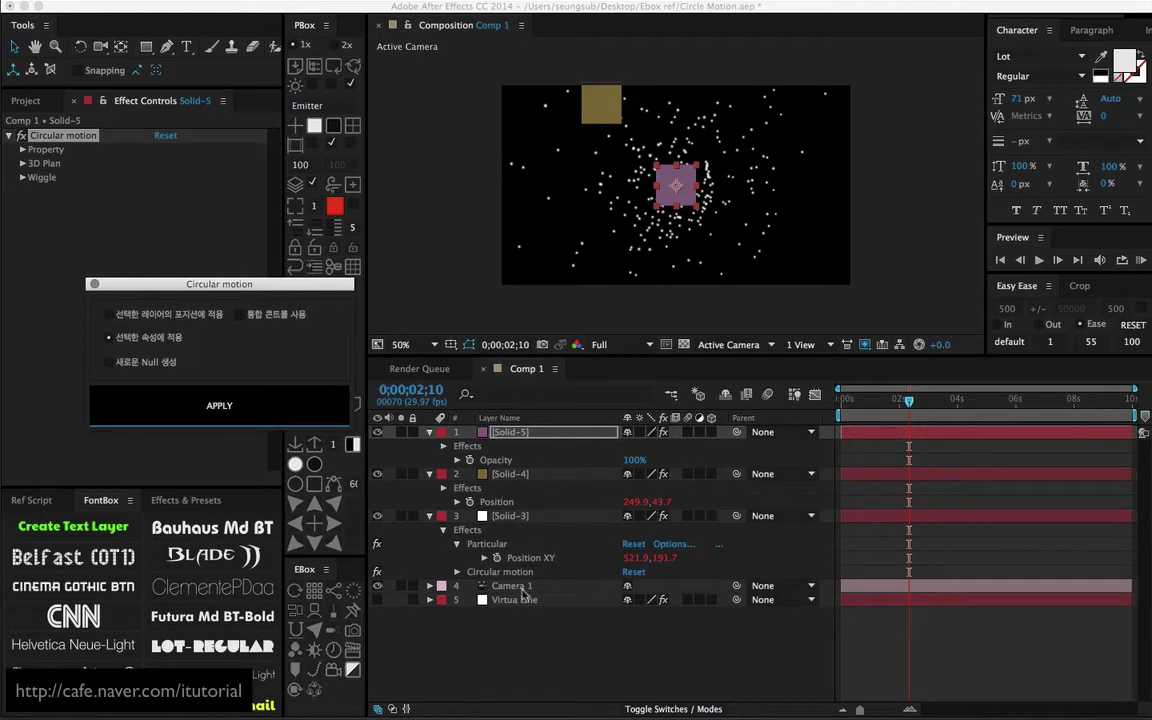
{"action": "left_click", "coordinate": [511, 516], "text": "shift"}
{"action": "key", "text": "Delete"}
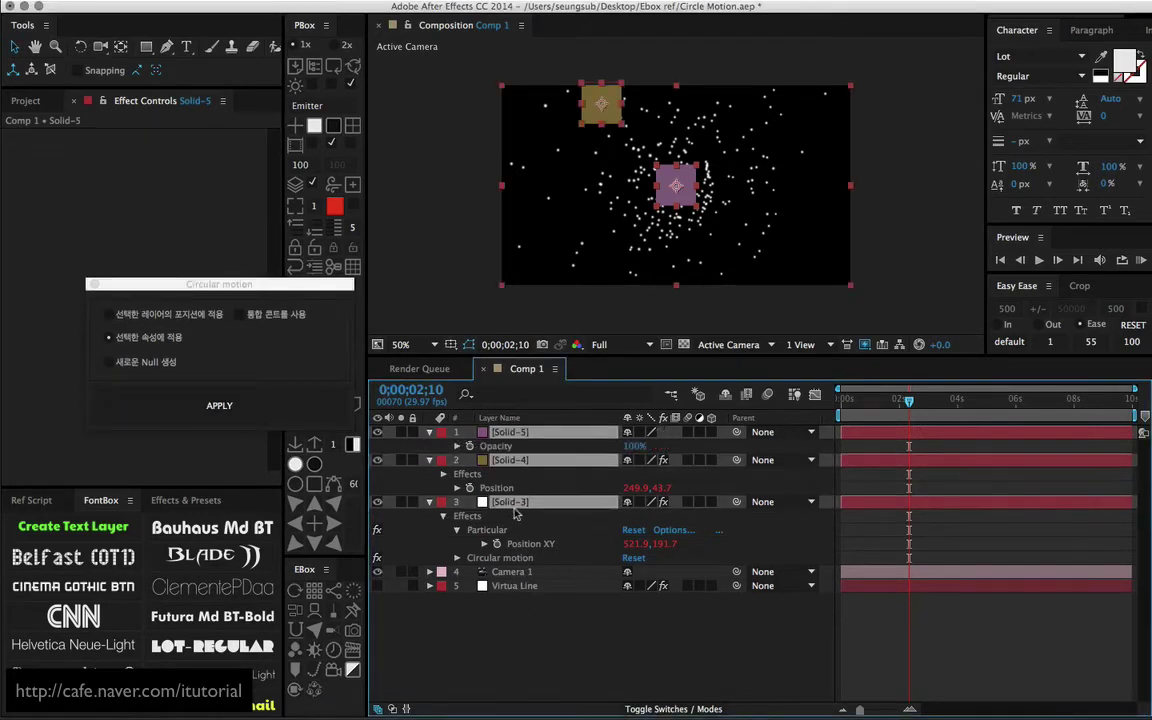
{"action": "key", "text": "Delete"}
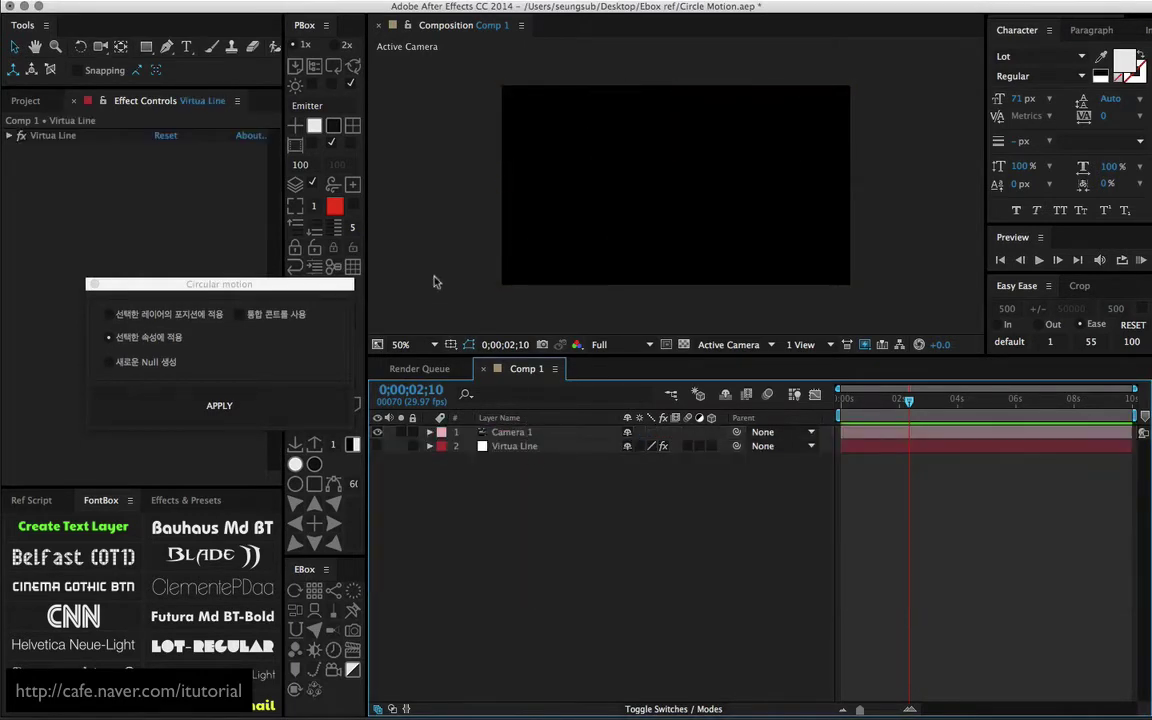
{"action": "left_click", "coordinate": [315, 127]}
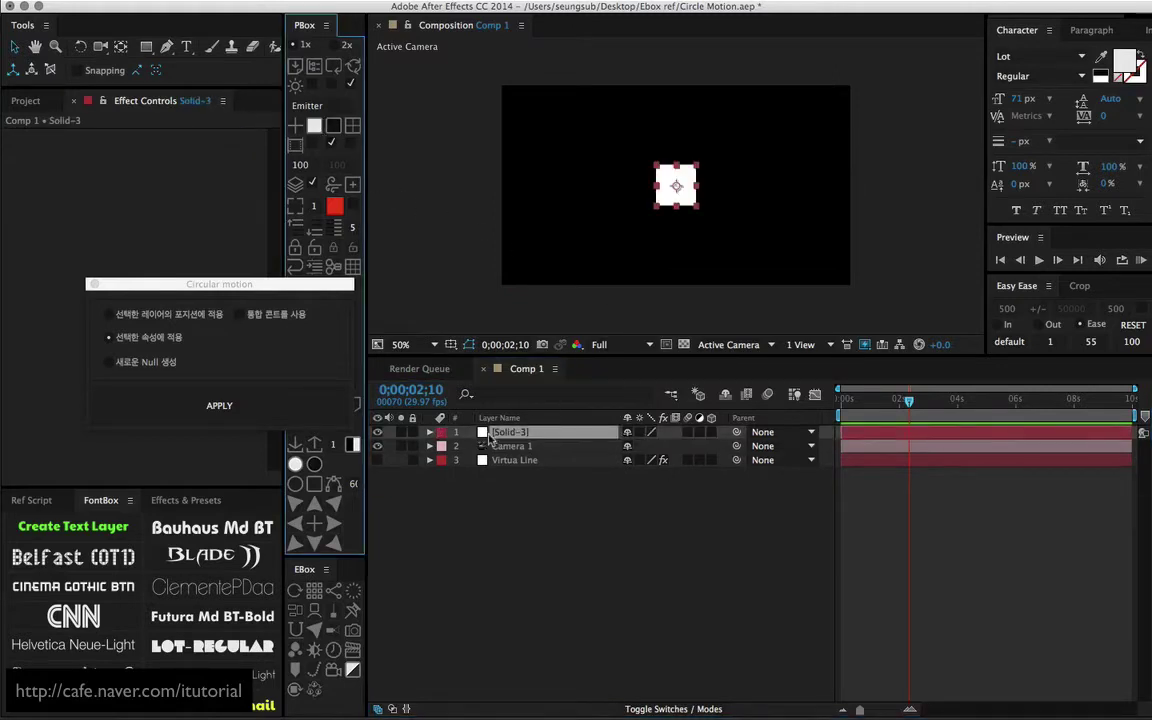
Step: Replace the small white solid with a full-composition white solid, apply Particular to it, and expand its Emitter settings
{"action": "key", "text": "Delete"}
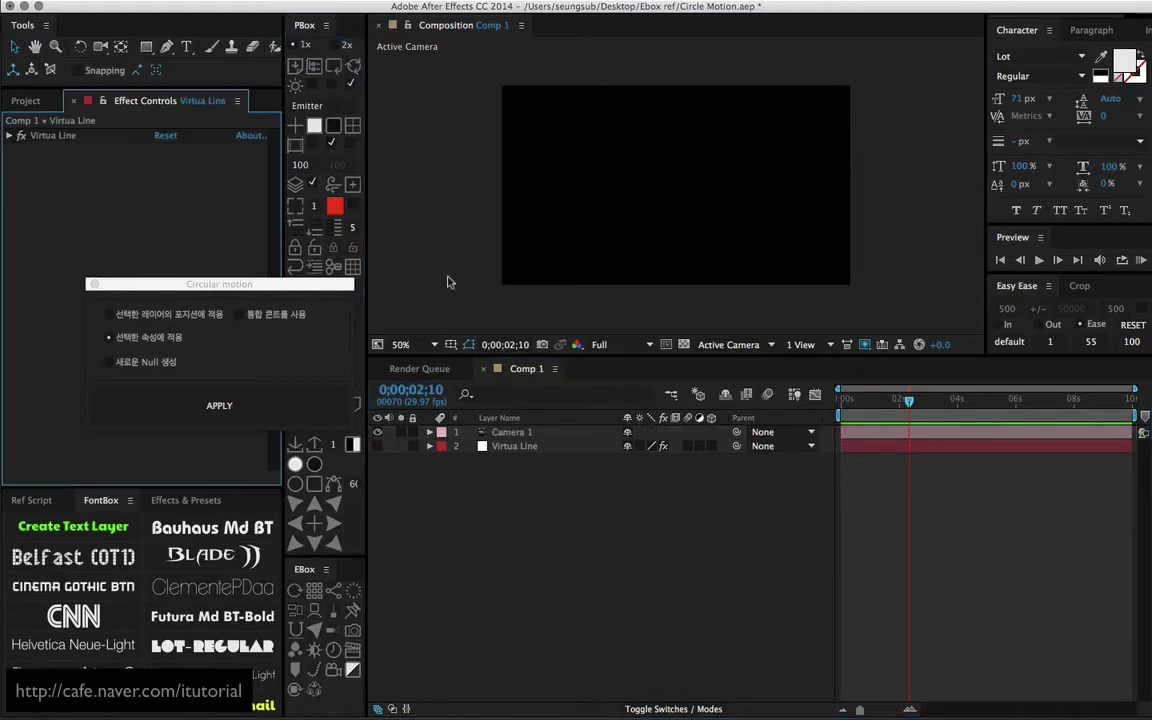
{"action": "left_click", "coordinate": [314, 126]}
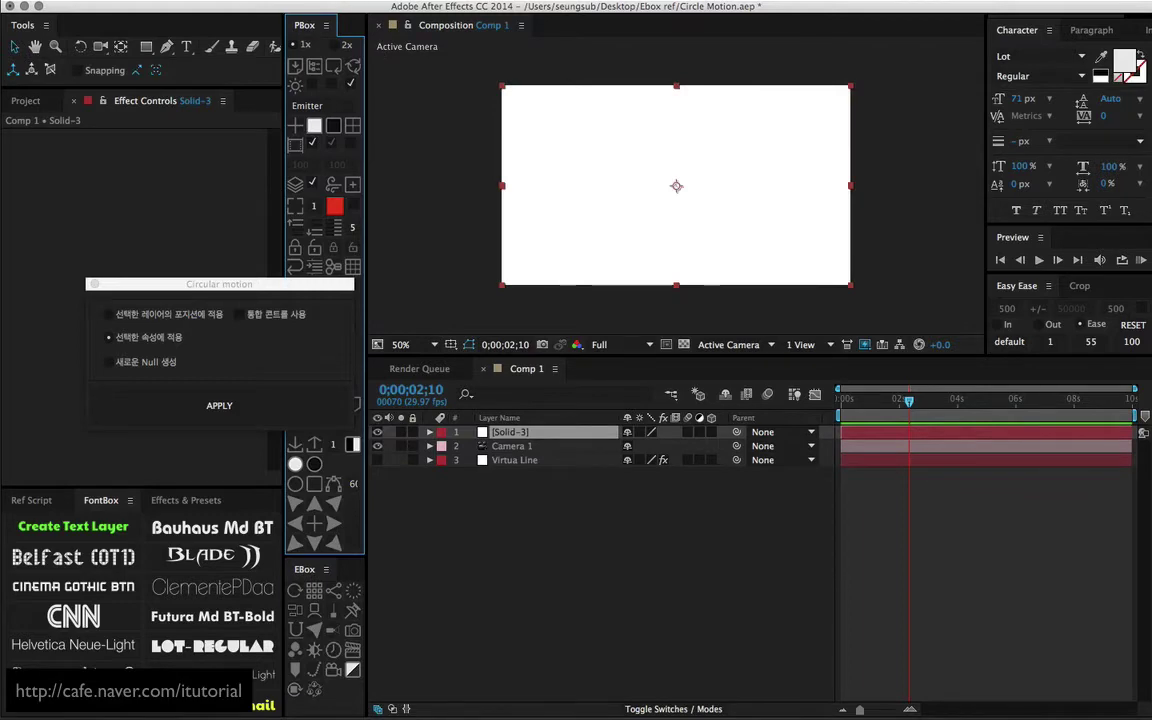
{"action": "left_click", "coordinate": [340, 0]}
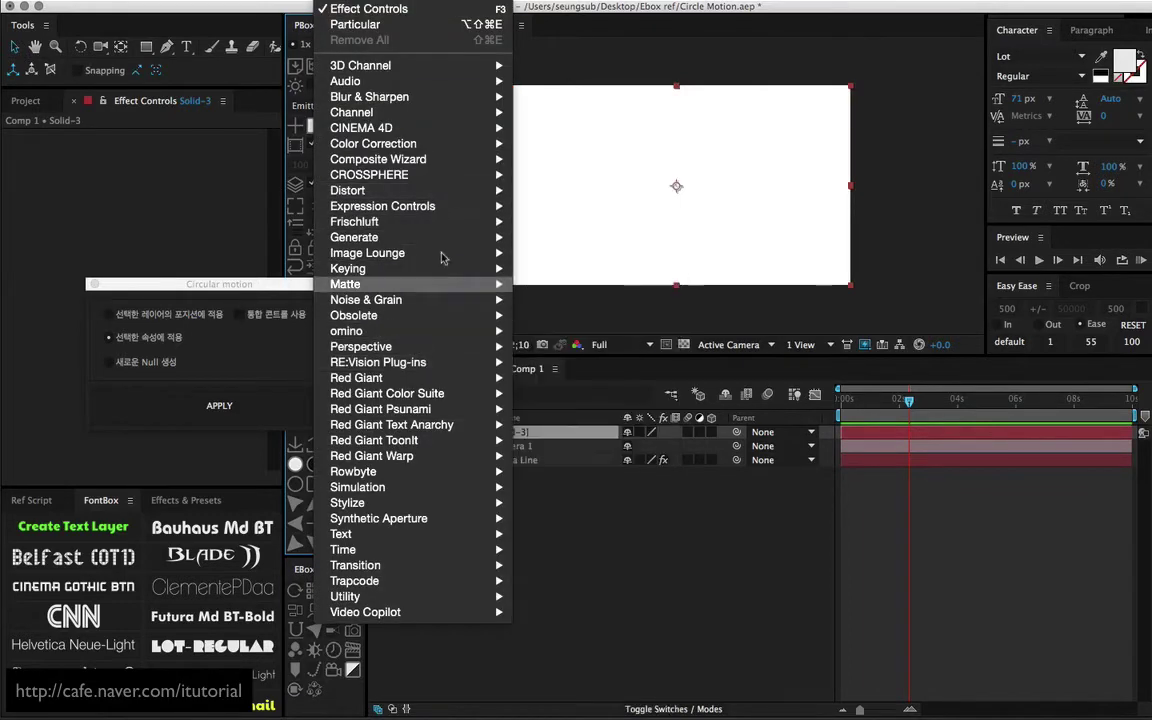
{"action": "left_click", "coordinate": [356, 24]}
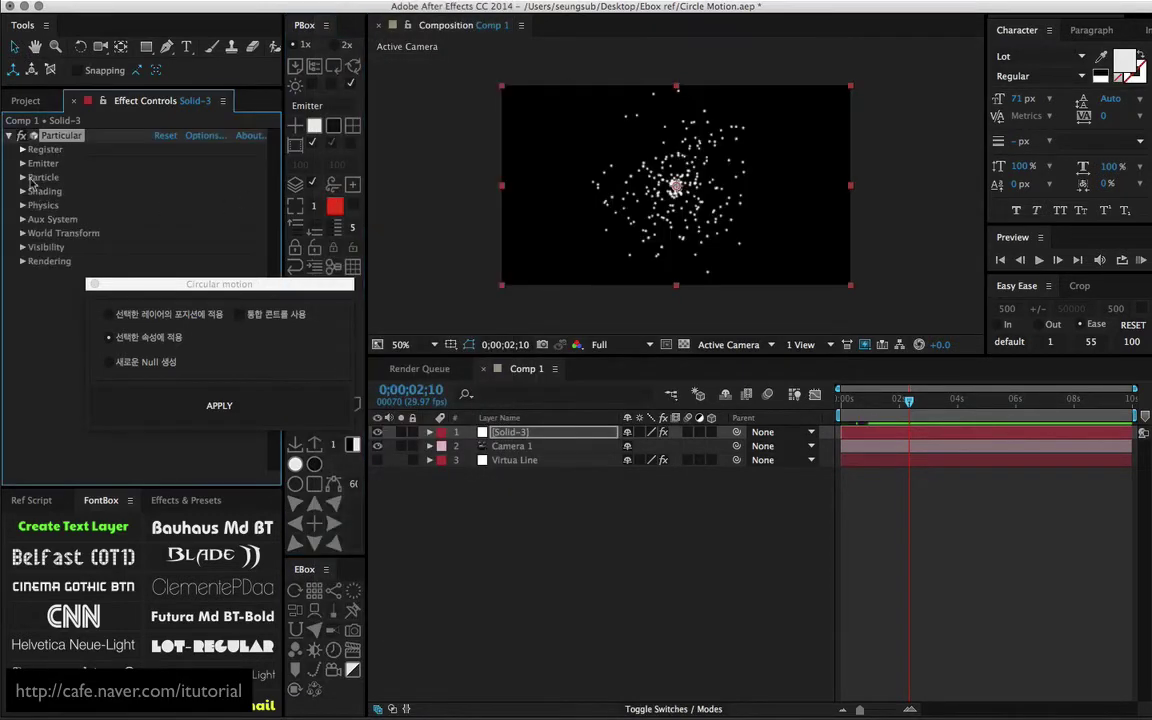
{"action": "left_click", "coordinate": [22, 163]}
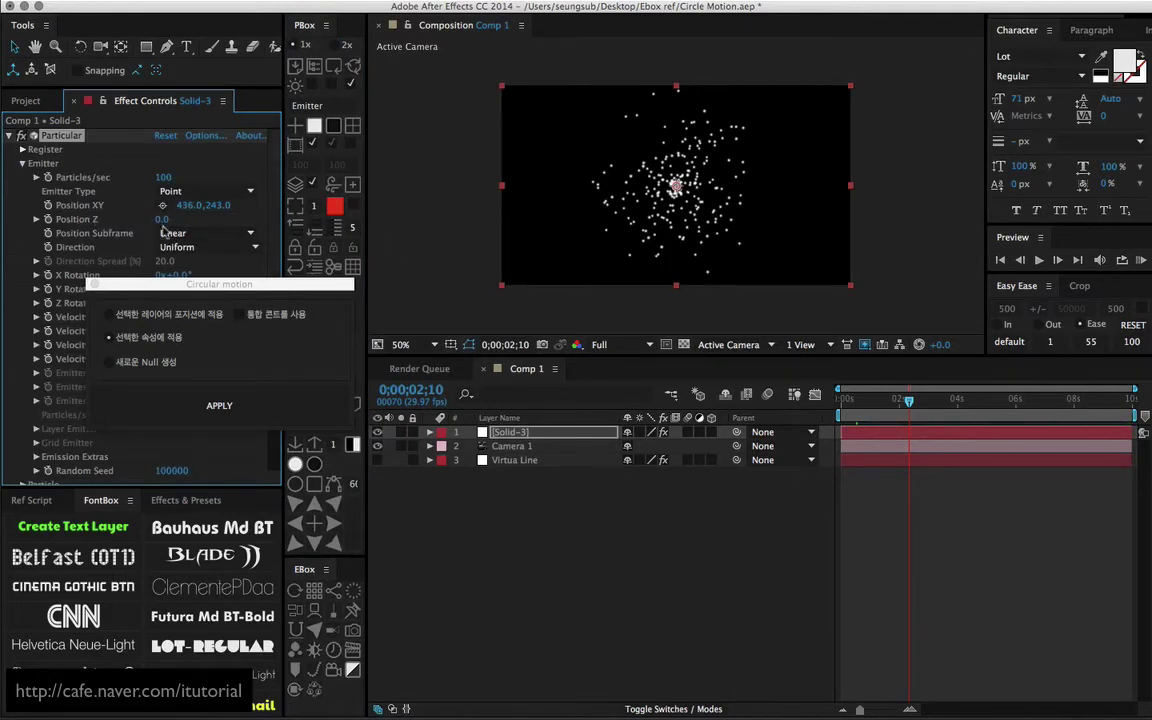
Step: Create a Circular motion null with the script's new-null option, moving the script window clear of the Emitter settings
{"action": "left_click_drag", "start_coordinate": [210, 284], "coordinate": [229, 422]}
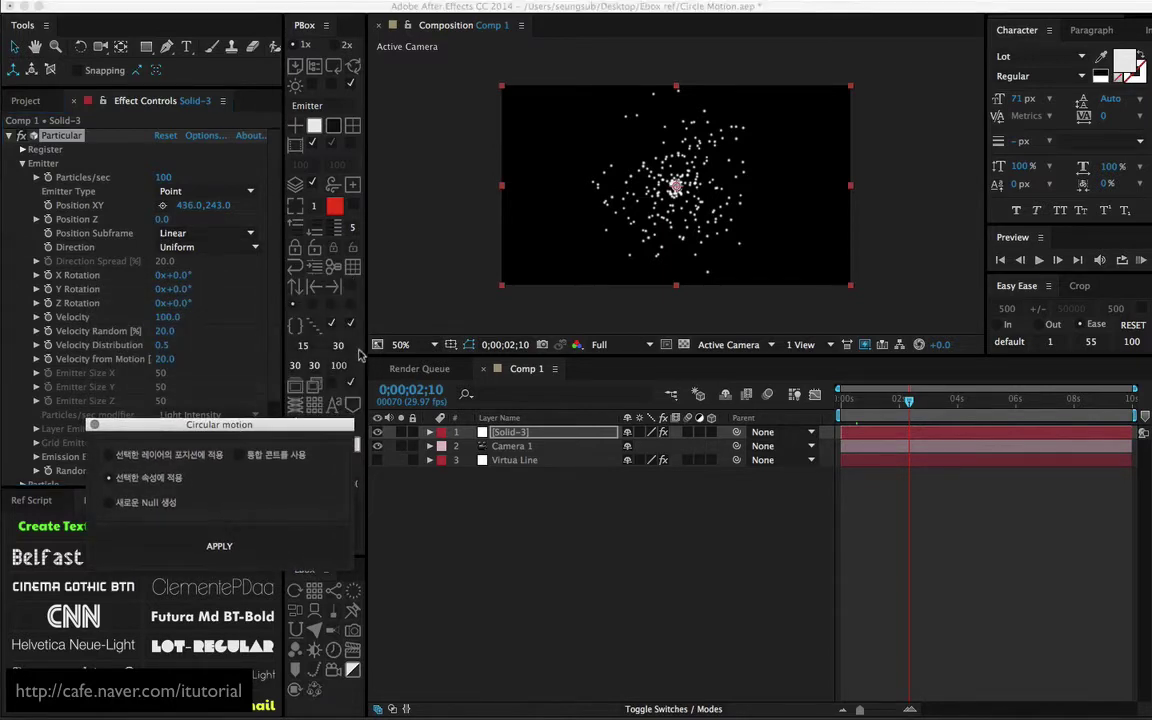
{"action": "left_click", "coordinate": [110, 502]}
{"action": "left_click", "coordinate": [195, 545]}
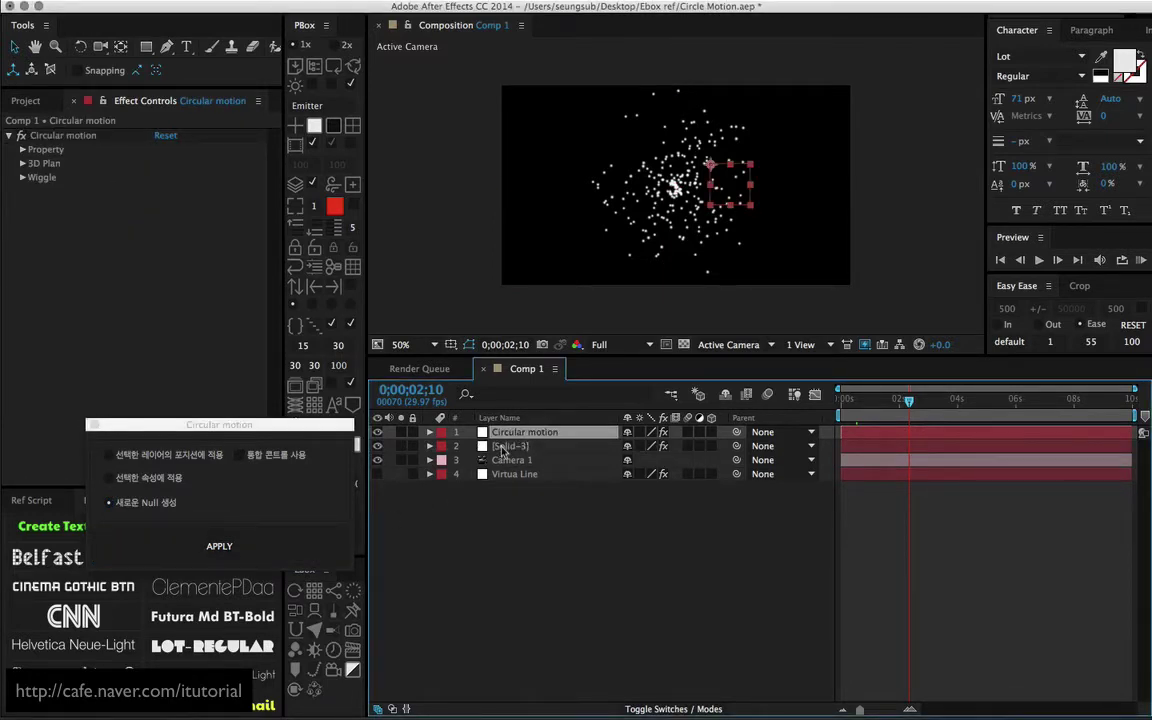
Step: Link the particle solid's Particular Position XY to the Circular motion null's Position with an expression
{"action": "key", "text": "p"}
{"action": "left_click", "coordinate": [510, 460]}
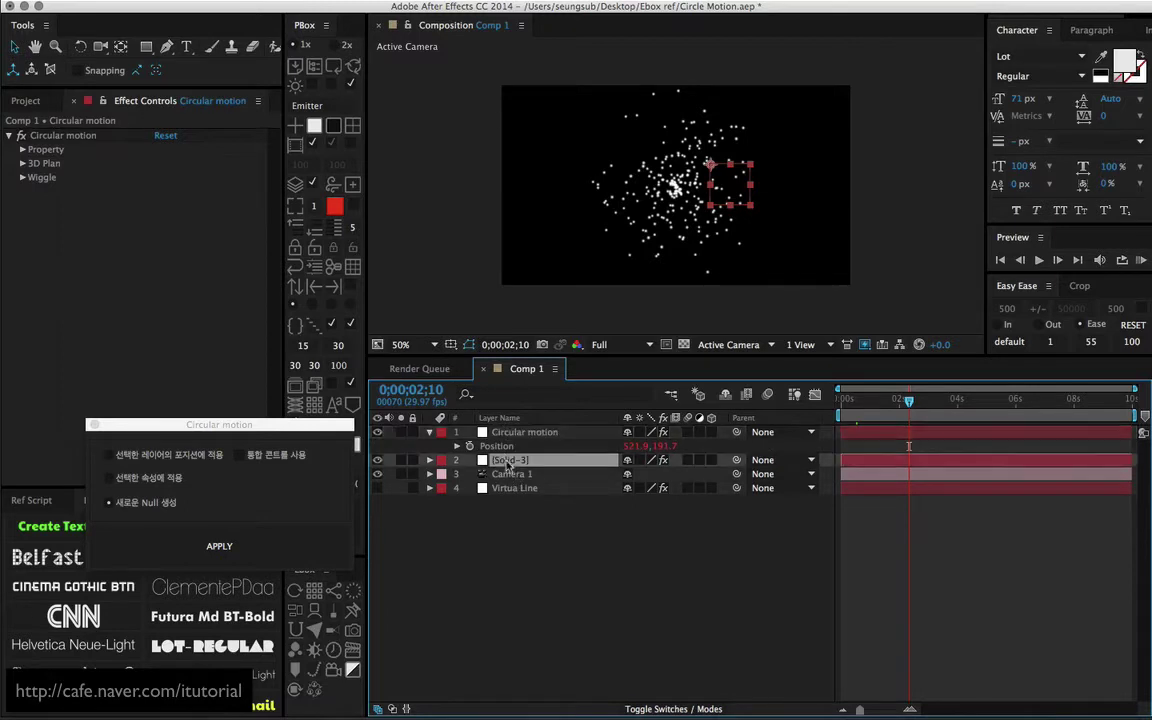
{"action": "left_click", "coordinate": [60, 205]}
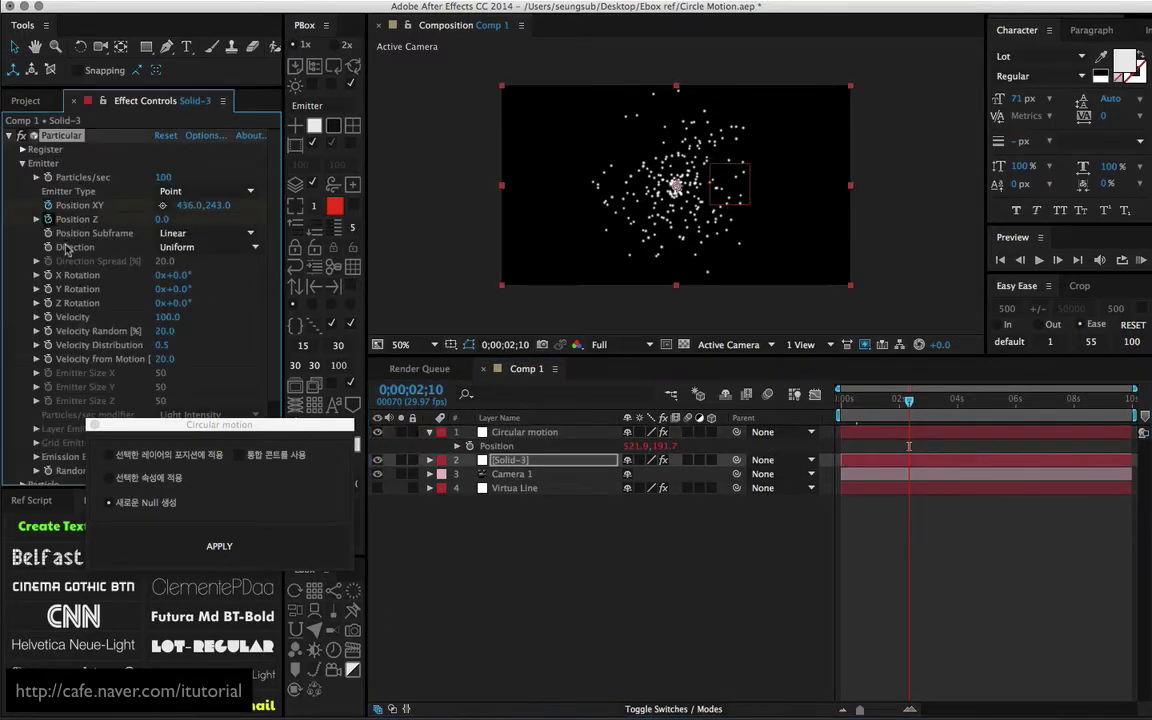
{"action": "left_click", "coordinate": [516, 463]}
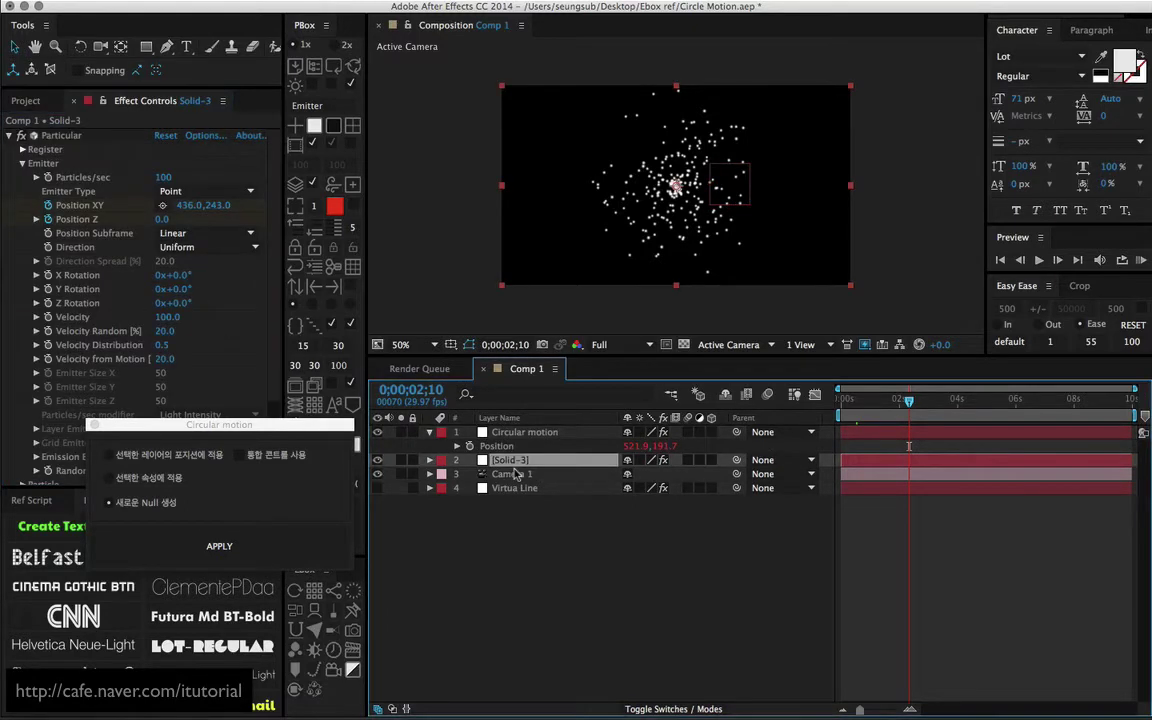
{"action": "key", "text": "u"}
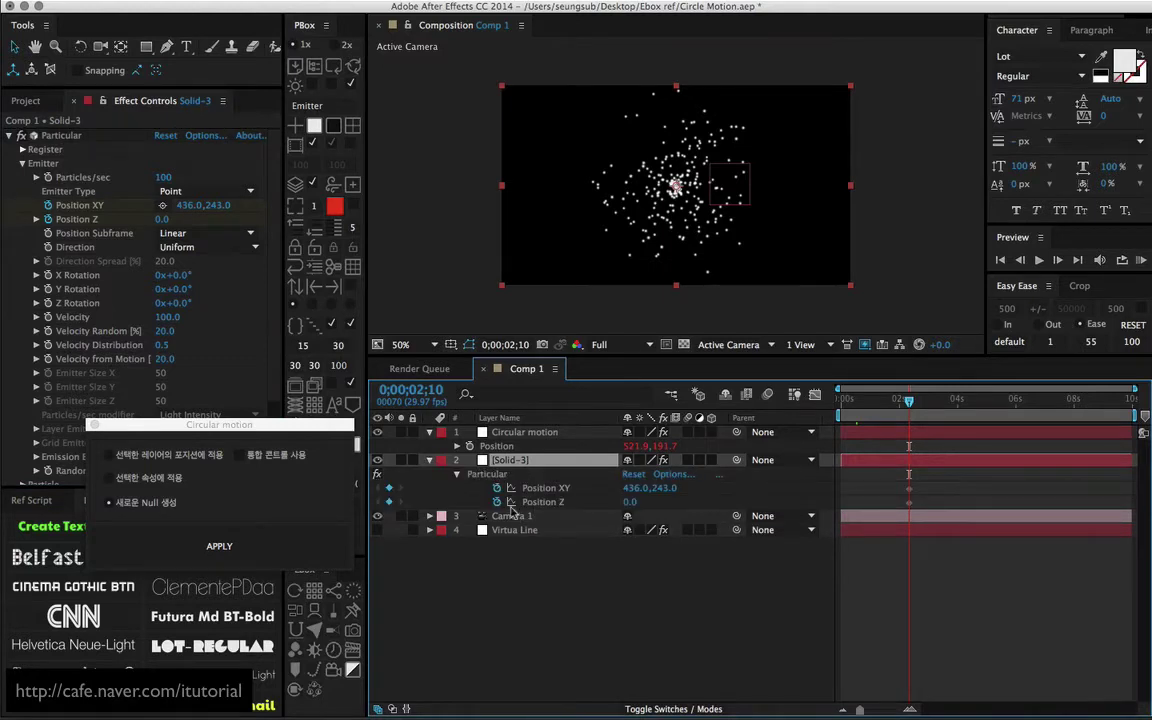
{"action": "left_click", "coordinate": [497, 489]}
{"action": "left_click", "coordinate": [498, 503]}
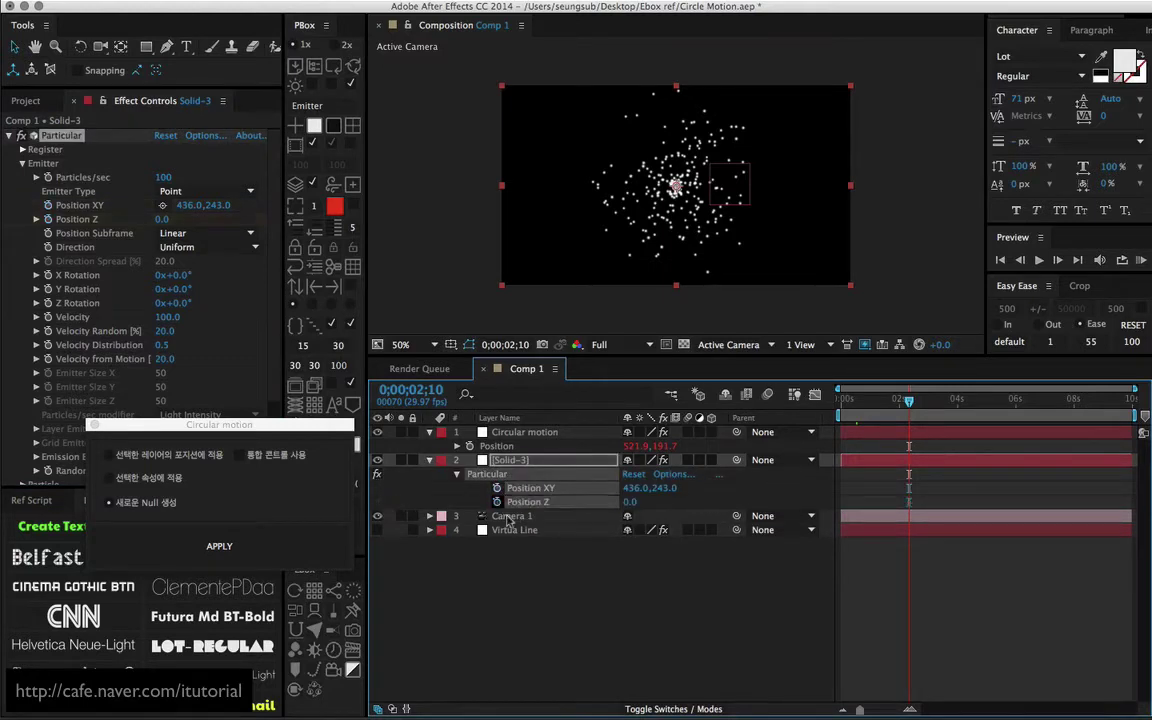
{"action": "left_click", "coordinate": [497, 488], "text": "alt"}
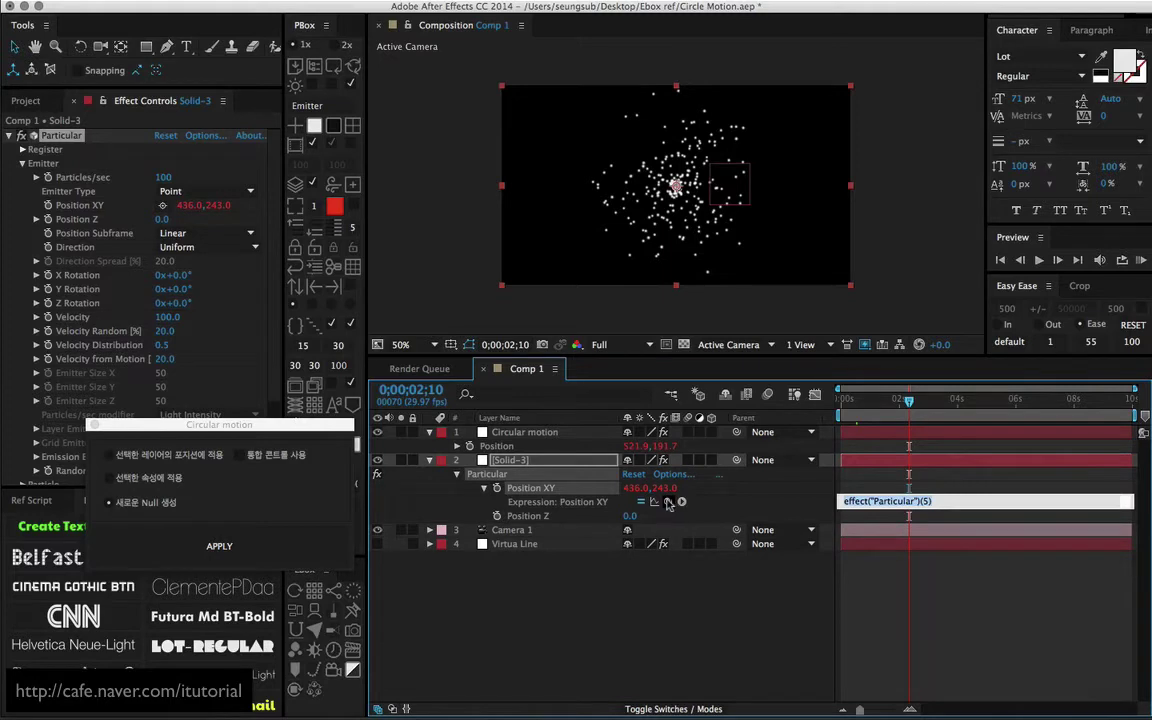
{"action": "left_click_drag", "start_coordinate": [669, 503], "coordinate": [500, 446]}
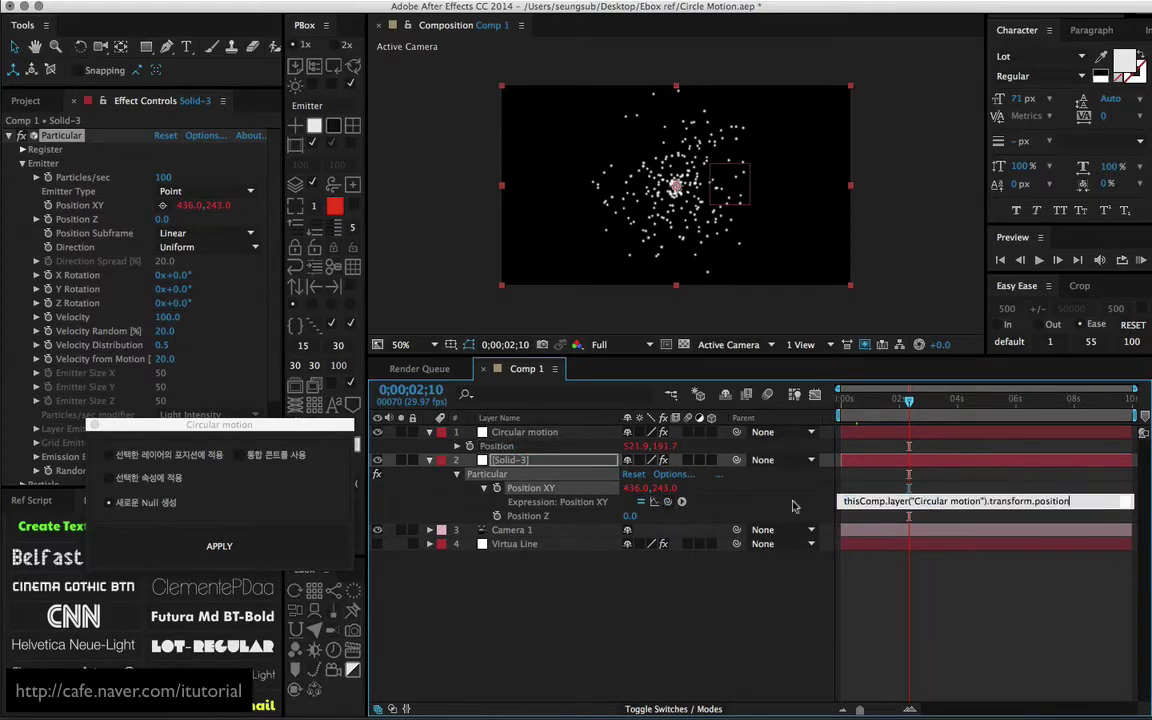
{"action": "left_click", "coordinate": [911, 514]}
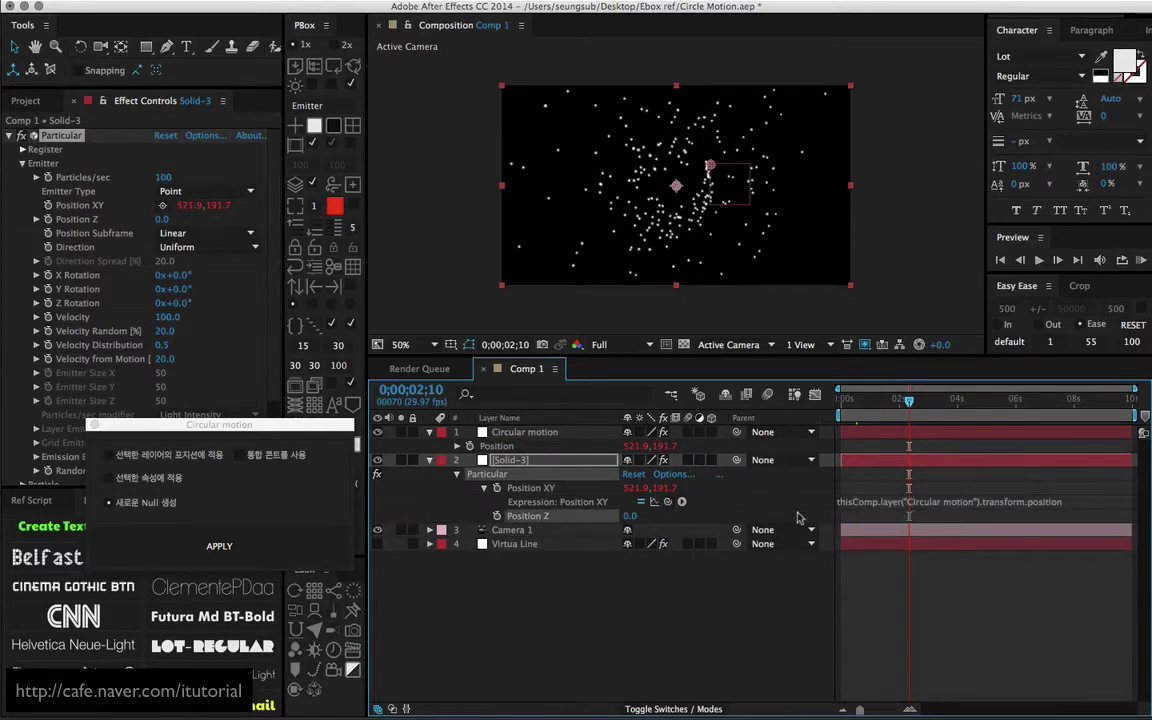
Step: Make the Circular motion null a 3D layer and link Particular's Position Z to the null's Z position with an expression
{"action": "left_click", "coordinate": [497, 516], "text": "alt"}
{"action": "left_click_drag", "start_coordinate": [667, 529], "coordinate": [604, 476]}
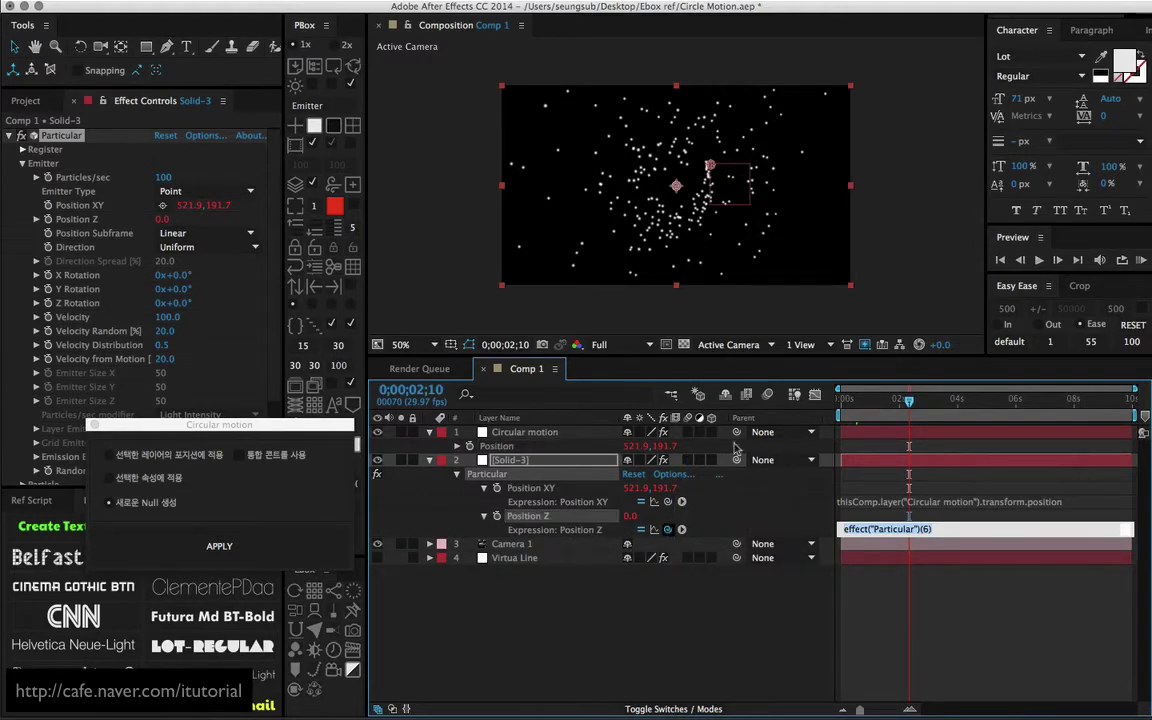
{"action": "left_click", "coordinate": [712, 434]}
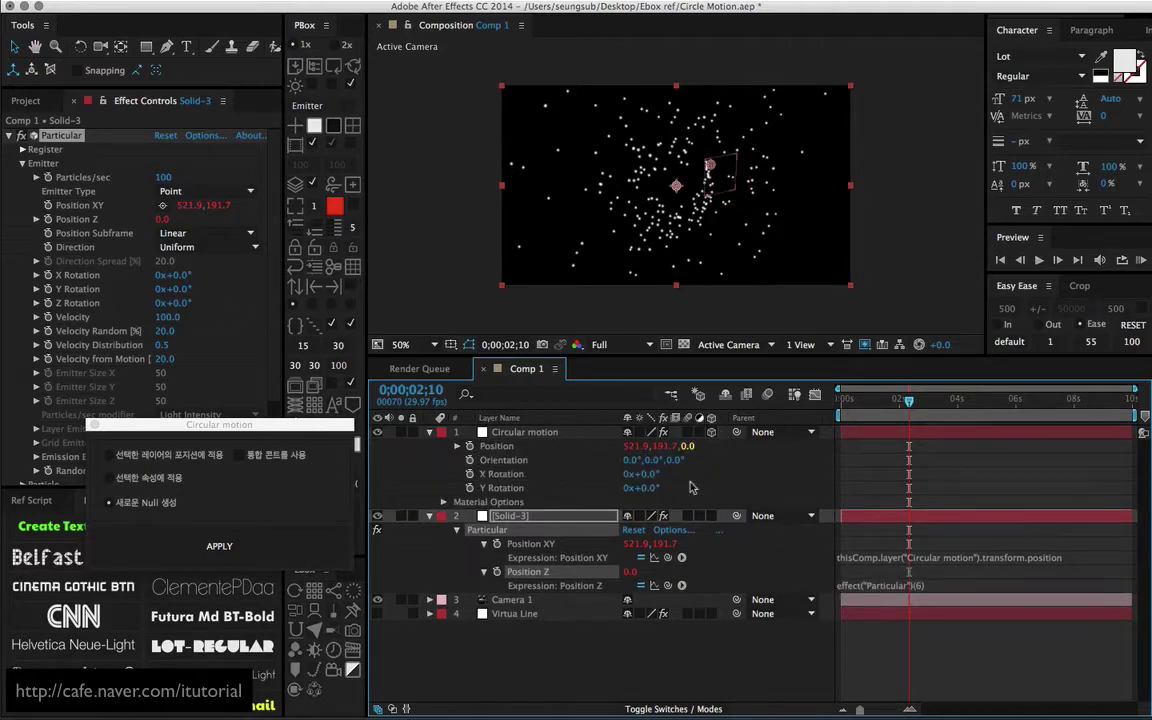
{"action": "left_click_drag", "start_coordinate": [668, 586], "coordinate": [660, 446]}
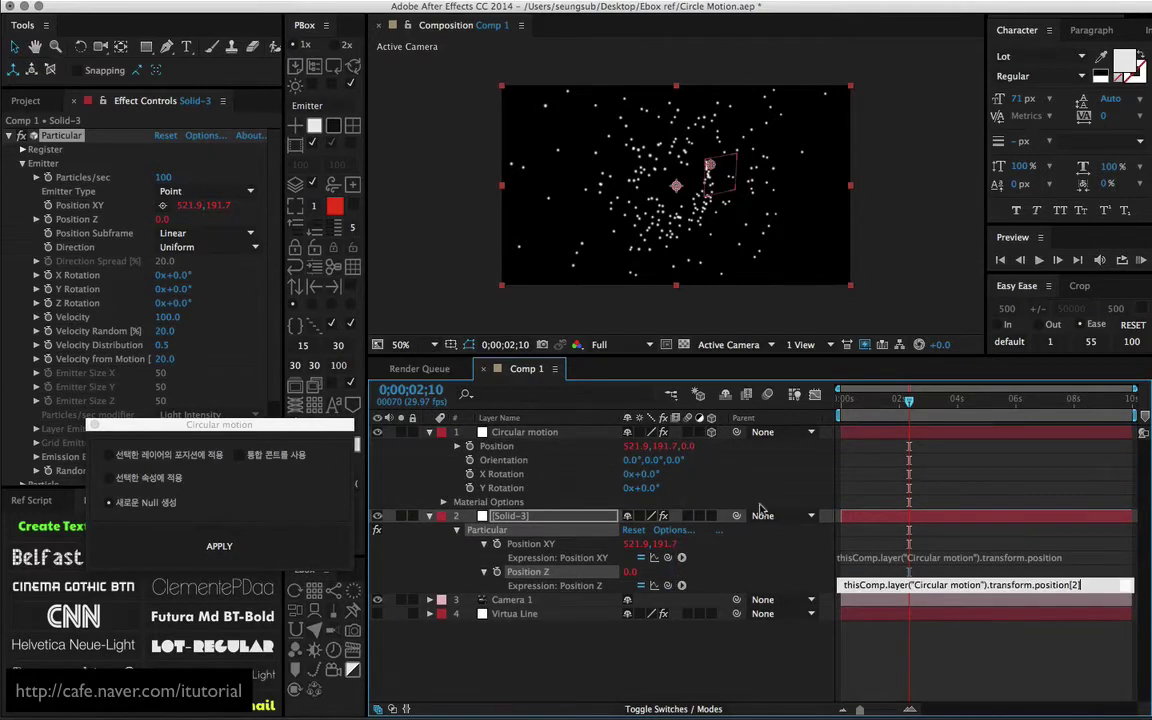
{"action": "left_click", "coordinate": [898, 427]}
Step: Preview the particle emitter's circular motion up to 0;00;01;19 and close the Circular motion script window
{"action": "left_click_drag", "start_coordinate": [857, 404], "coordinate": [888, 403]}
{"action": "left_click_drag", "start_coordinate": [231, 430], "coordinate": [277, 432]}
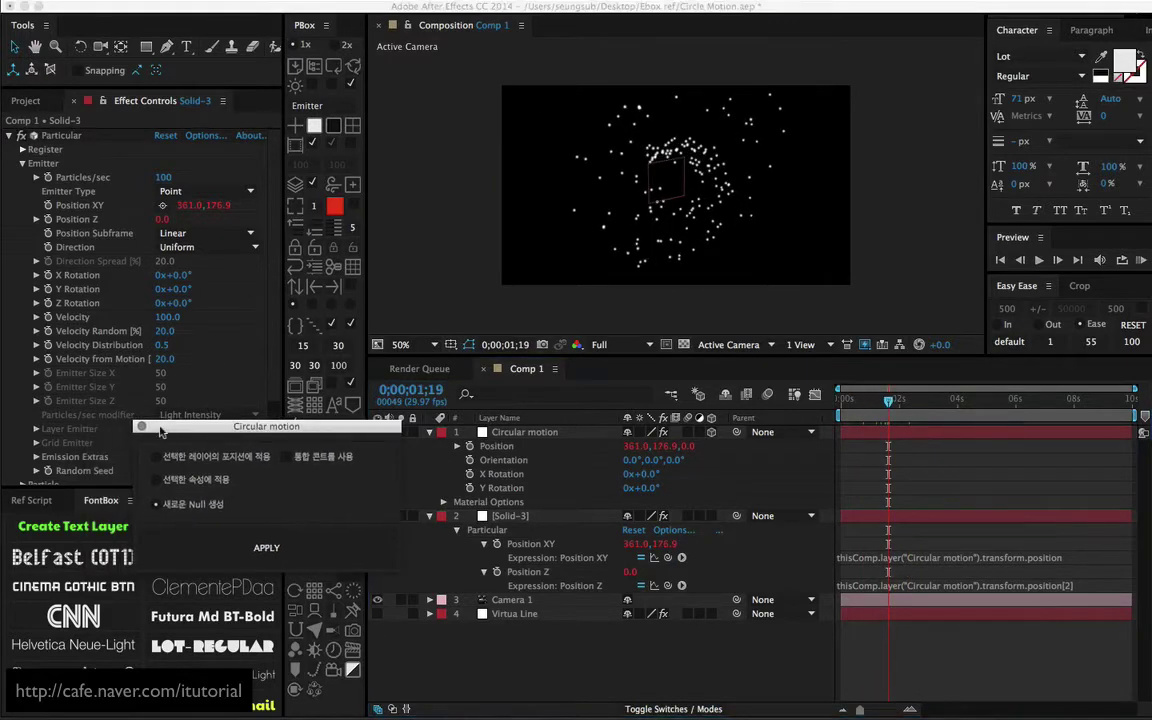
{"action": "left_click", "coordinate": [140, 428]}
Step: Set Particular's Velocity and Velocity from Motion to 0, and preview the particle trail at 0;00;01;05
{"action": "scroll", "coordinate": [280, 298], "scroll_direction": "down", "scroll_amount": 3}
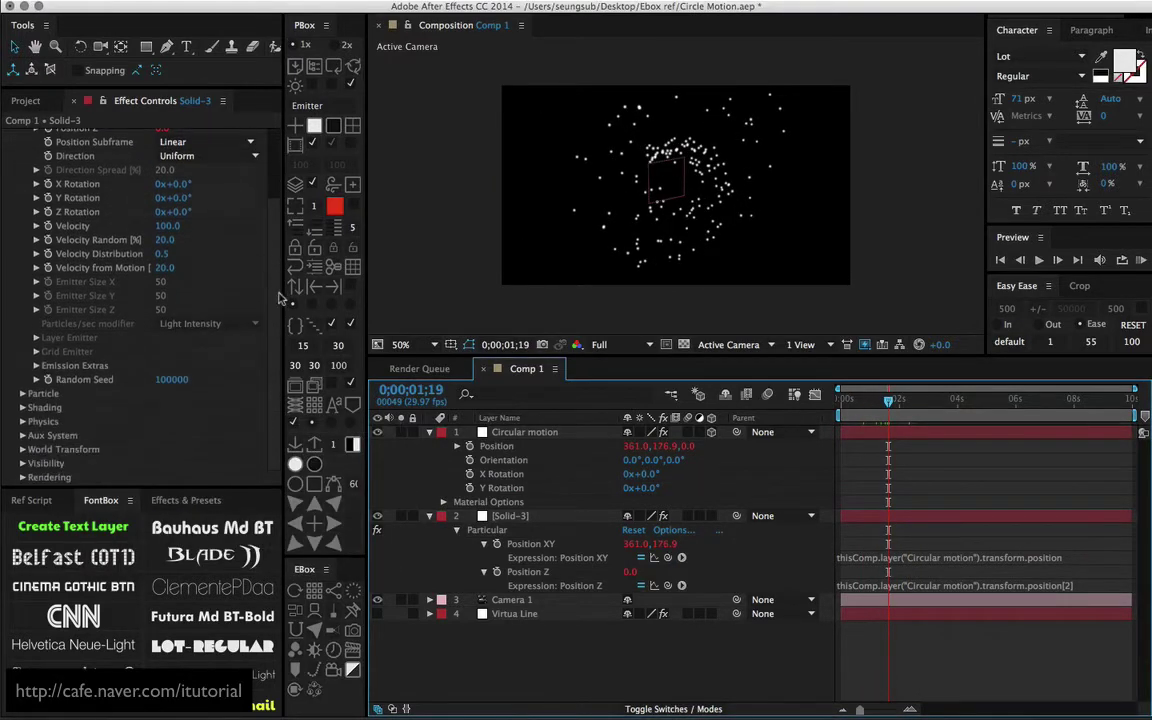
{"action": "left_click", "coordinate": [196, 279]}
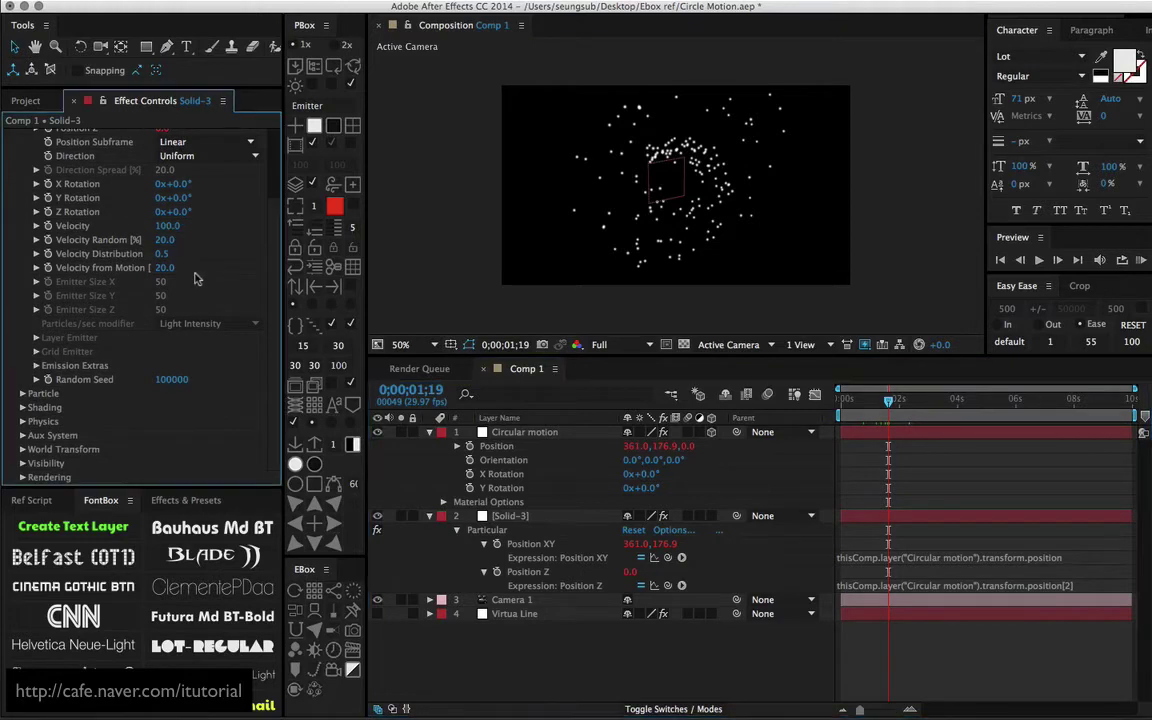
{"action": "left_click", "coordinate": [166, 226]}
{"action": "type", "text": "0"}
{"action": "key", "text": "Return"}
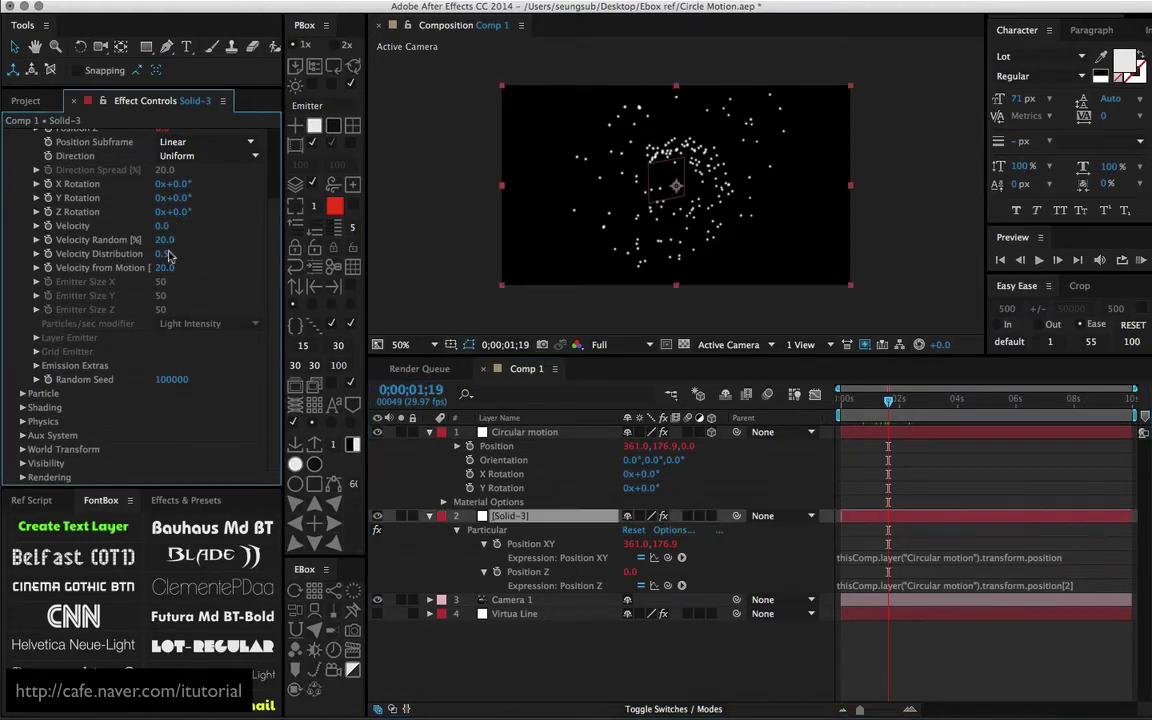
{"action": "left_click", "coordinate": [163, 267]}
{"action": "type", "text": "0"}
{"action": "key", "text": "Return"}
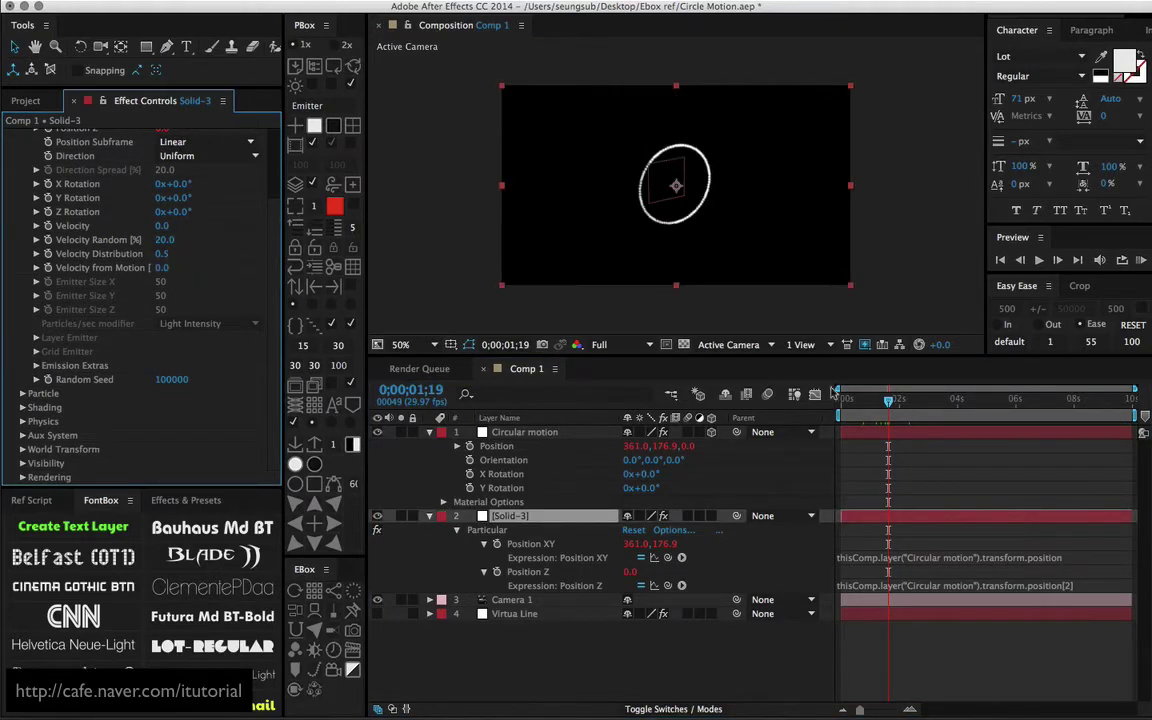
{"action": "left_click_drag", "start_coordinate": [868, 404], "coordinate": [875, 404]}
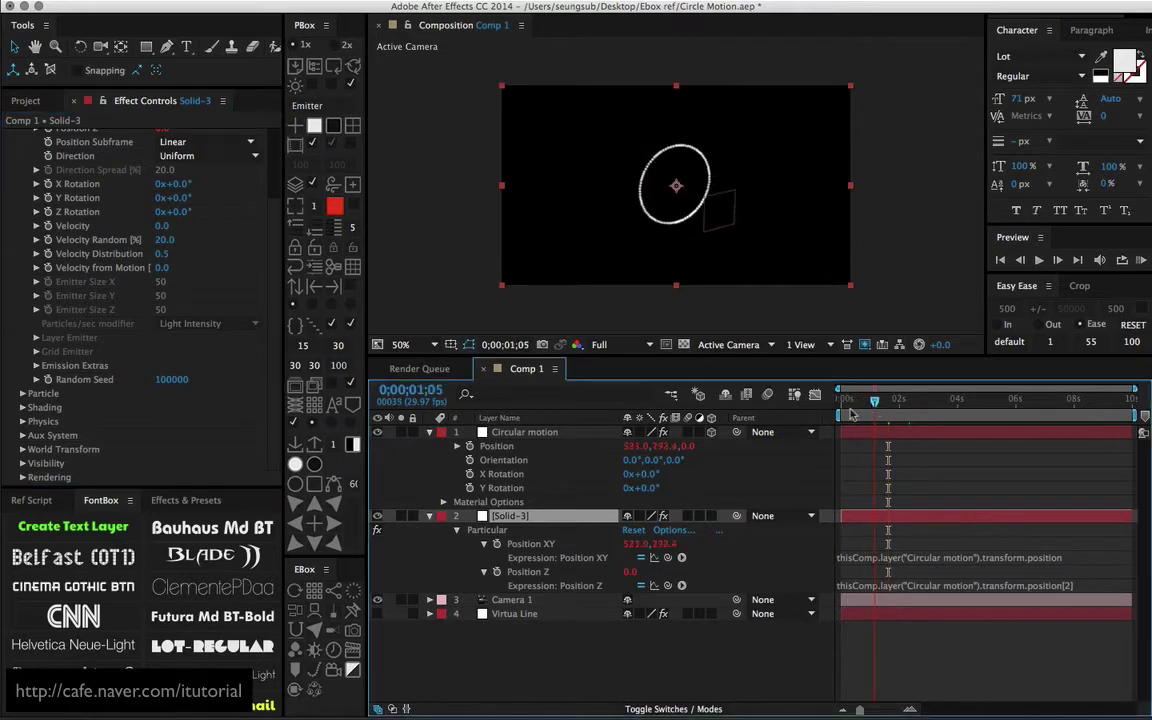
Step: Switch the Circular motion null's 3D Plan from XY Plan to XZ Plan and preview the path to 0;00;01;02
{"action": "left_click", "coordinate": [534, 434]}
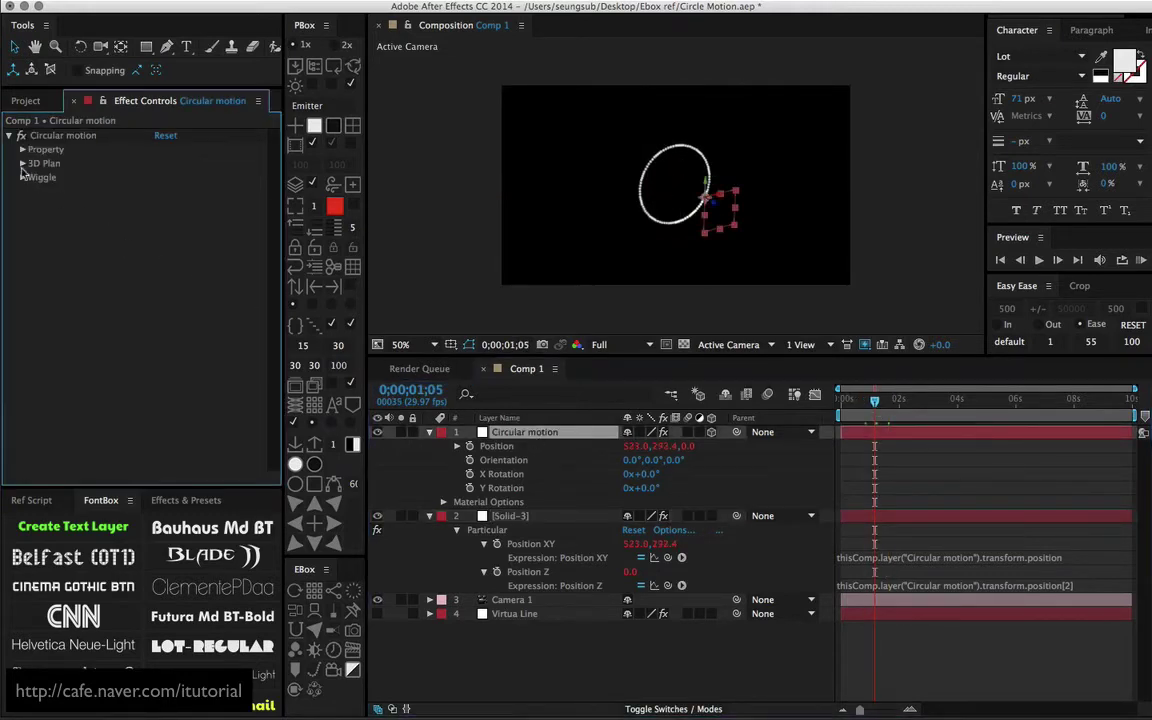
{"action": "left_click", "coordinate": [22, 163]}
{"action": "left_click", "coordinate": [158, 177]}
{"action": "left_click", "coordinate": [158, 191]}
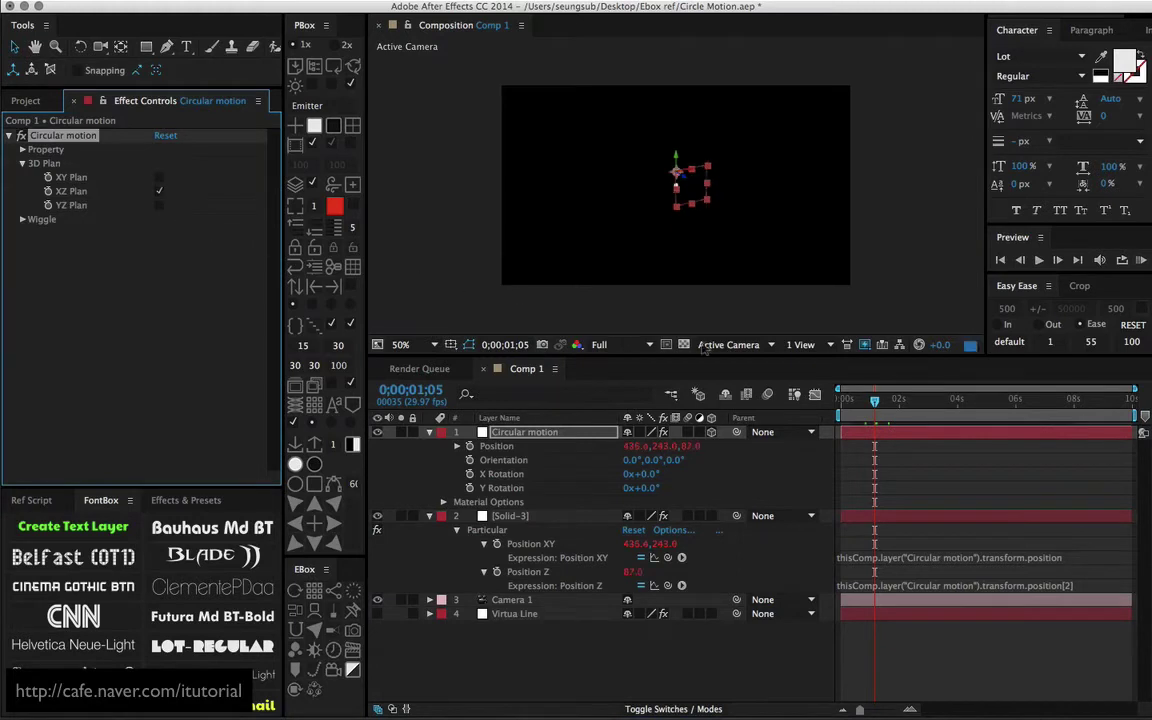
{"action": "left_click_drag", "start_coordinate": [875, 404], "coordinate": [872, 404]}
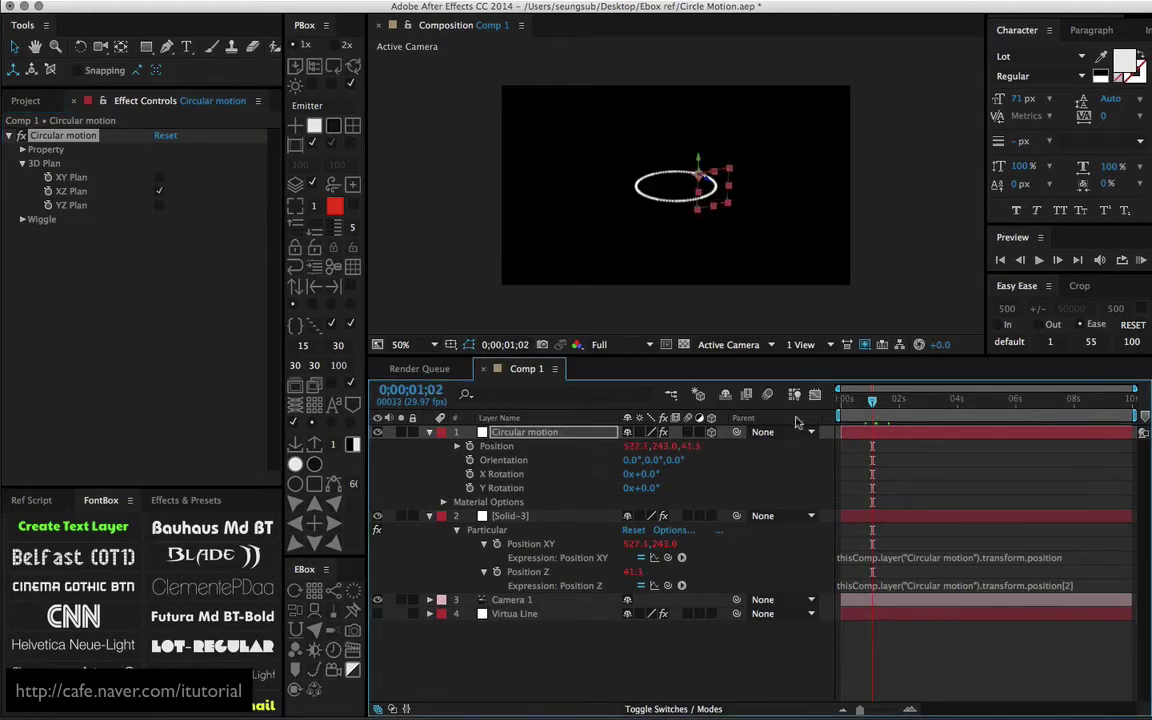
Step: Switch the null's 3D Plan from XZ Plan to YZ Plan and preview the particle path back to 0;00;00;03
{"action": "left_click", "coordinate": [158, 191]}
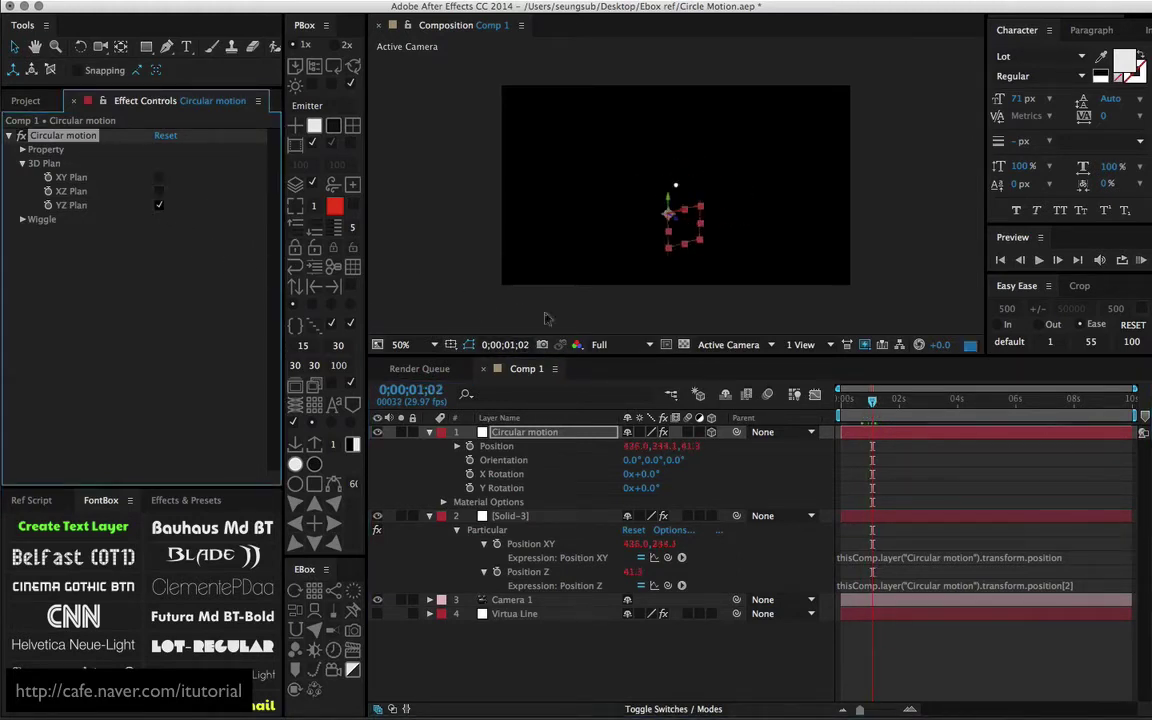
{"action": "left_click", "coordinate": [158, 205]}
{"action": "left_click_drag", "start_coordinate": [860, 405], "coordinate": [863, 410]}
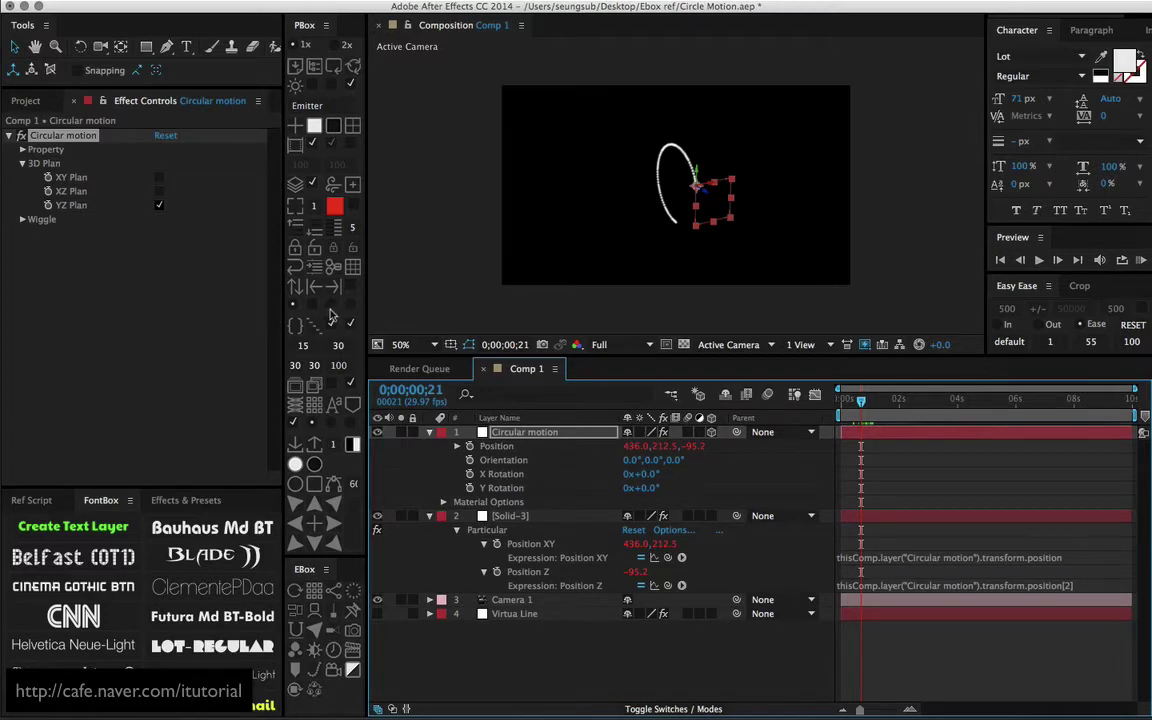
{"action": "left_click", "coordinate": [540, 437]}
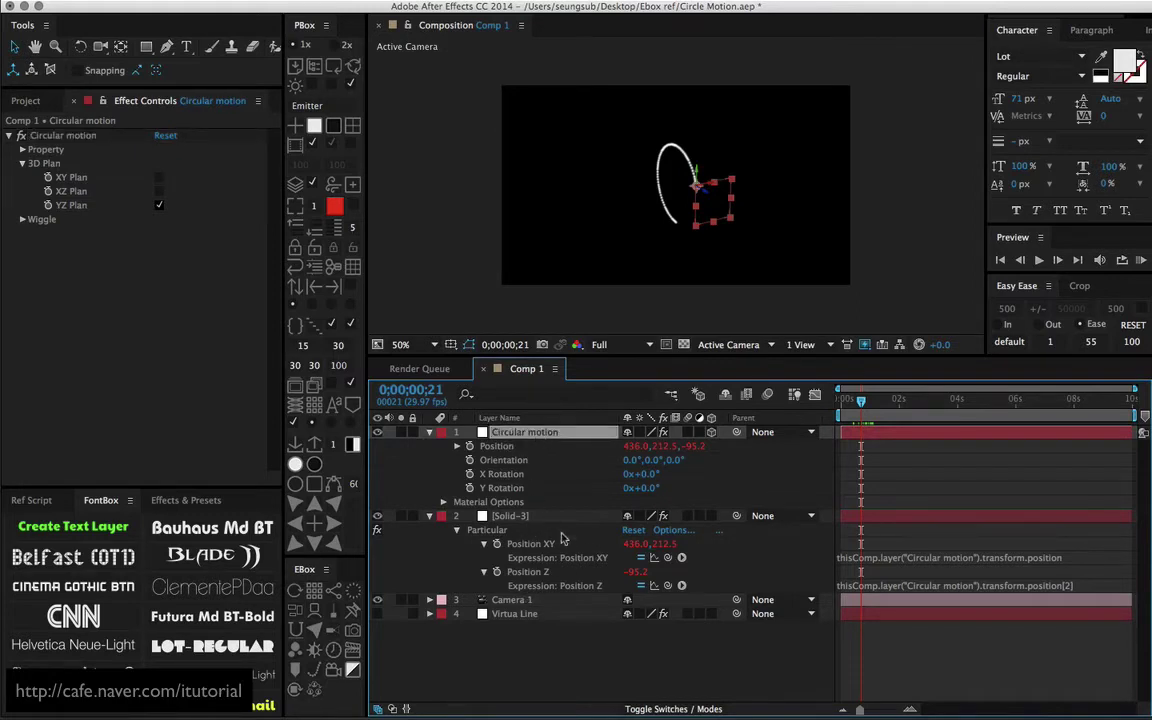
{"action": "mouse_move", "coordinate": [866, 403]}
{"action": "left_mouse_down"}
{"action": "mouse_move", "coordinate": [888, 400]}
{"action": "mouse_move", "coordinate": [845, 400]}
{"action": "left_mouse_up"}
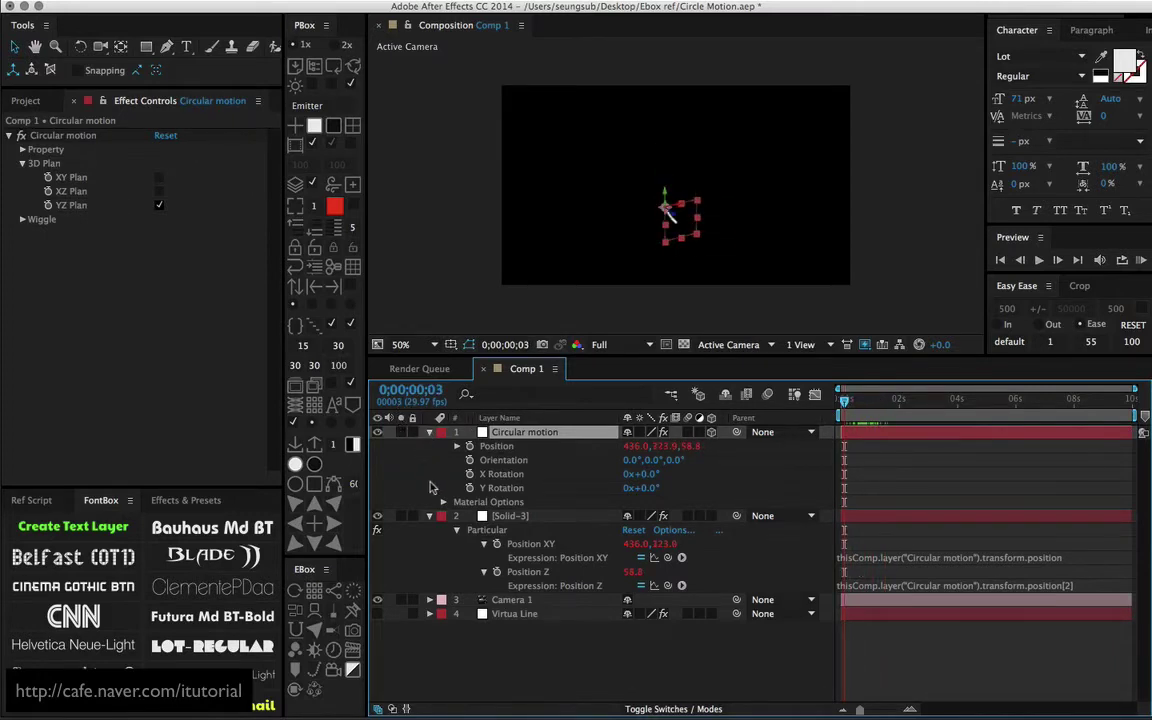
Step: Review the options in the Circular motion script window and close it
{"action": "left_click", "coordinate": [295, 592]}
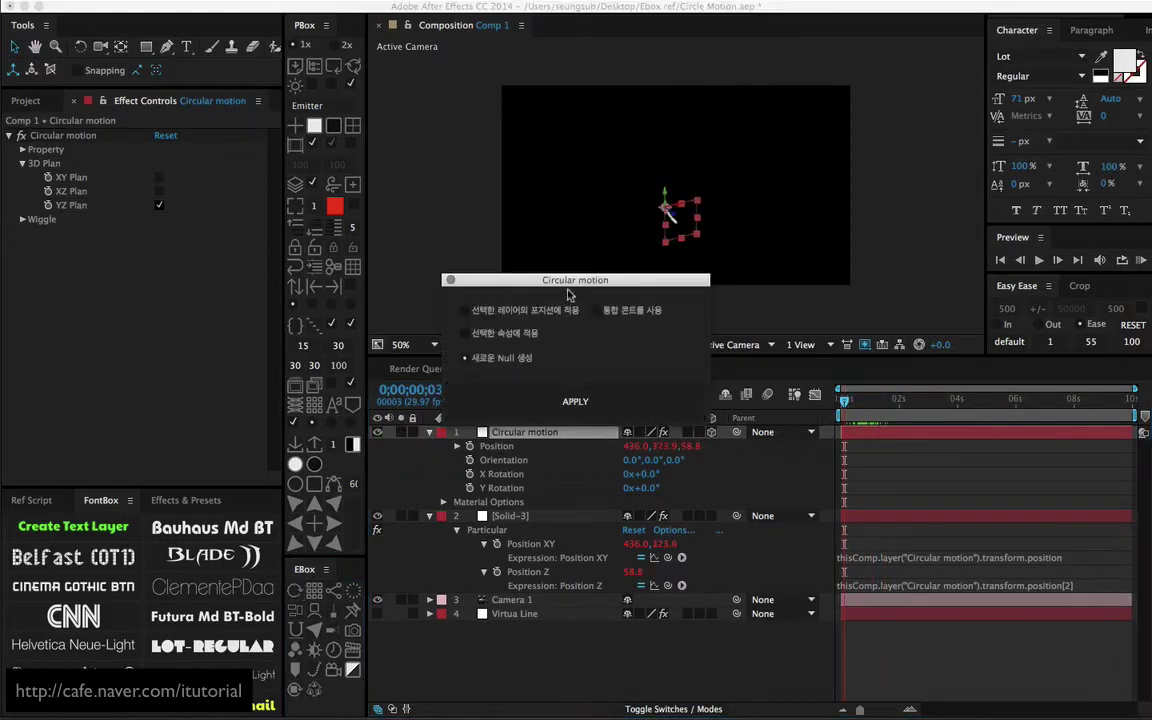
{"action": "left_click_drag", "start_coordinate": [571, 283], "coordinate": [557, 283]}
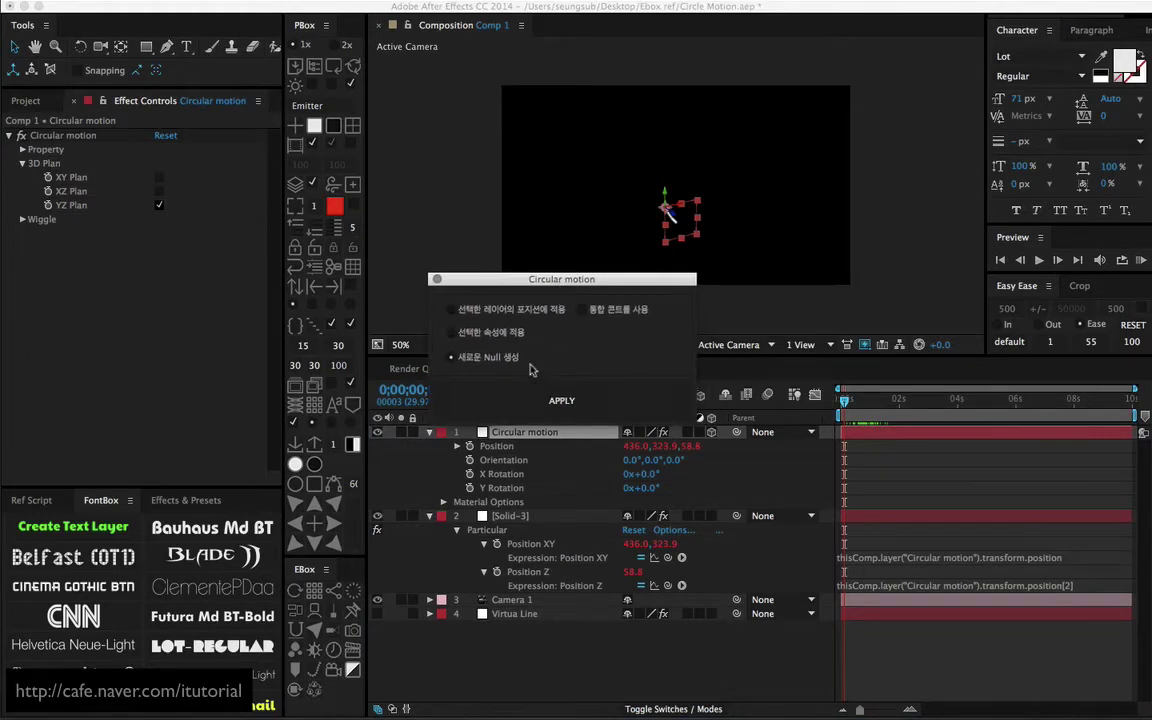
{"action": "left_click", "coordinate": [437, 280]}
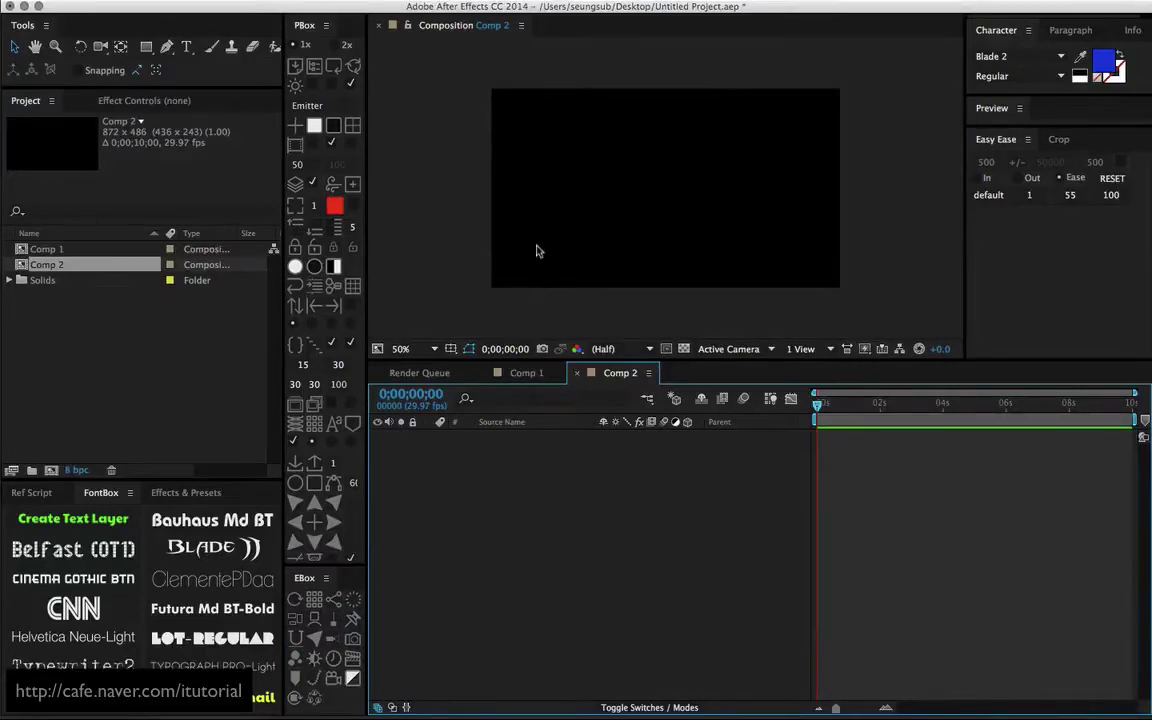
Step: Create a new null in Comp 2 with the Circular motion script and close the script window
{"action": "left_click", "coordinate": [296, 600]}
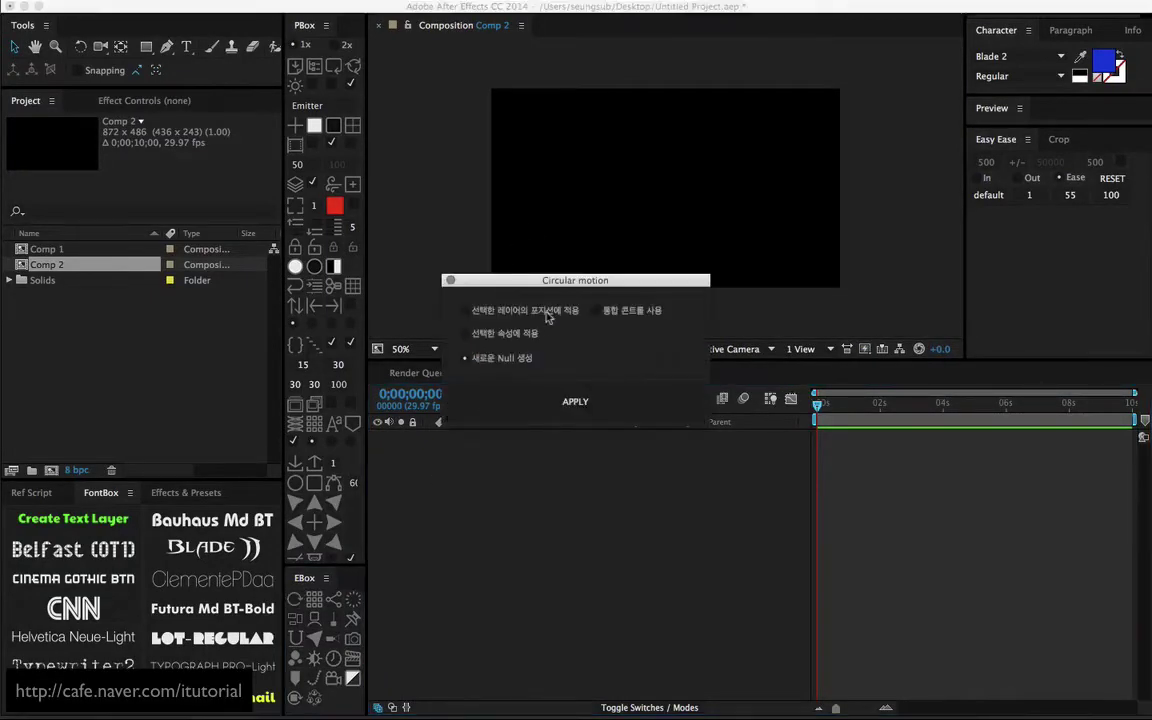
{"action": "left_click_drag", "start_coordinate": [546, 285], "coordinate": [534, 286]}
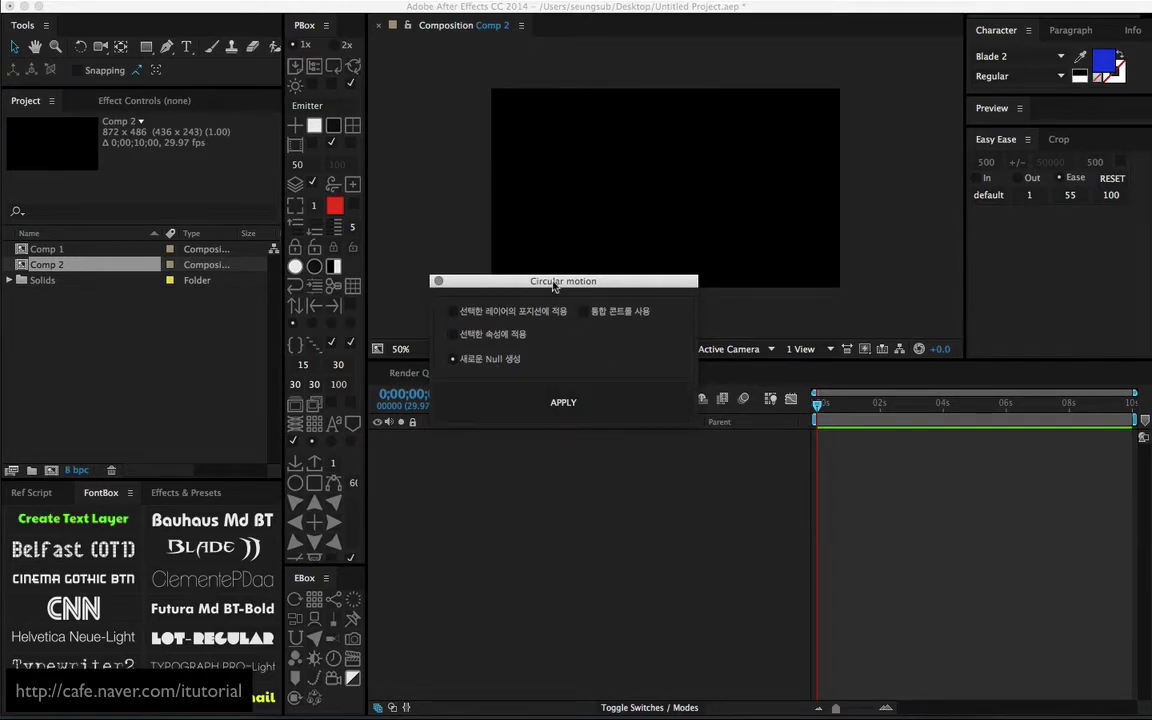
{"action": "left_click_drag", "start_coordinate": [553, 285], "coordinate": [539, 292]}
{"action": "left_click", "coordinate": [506, 404]}
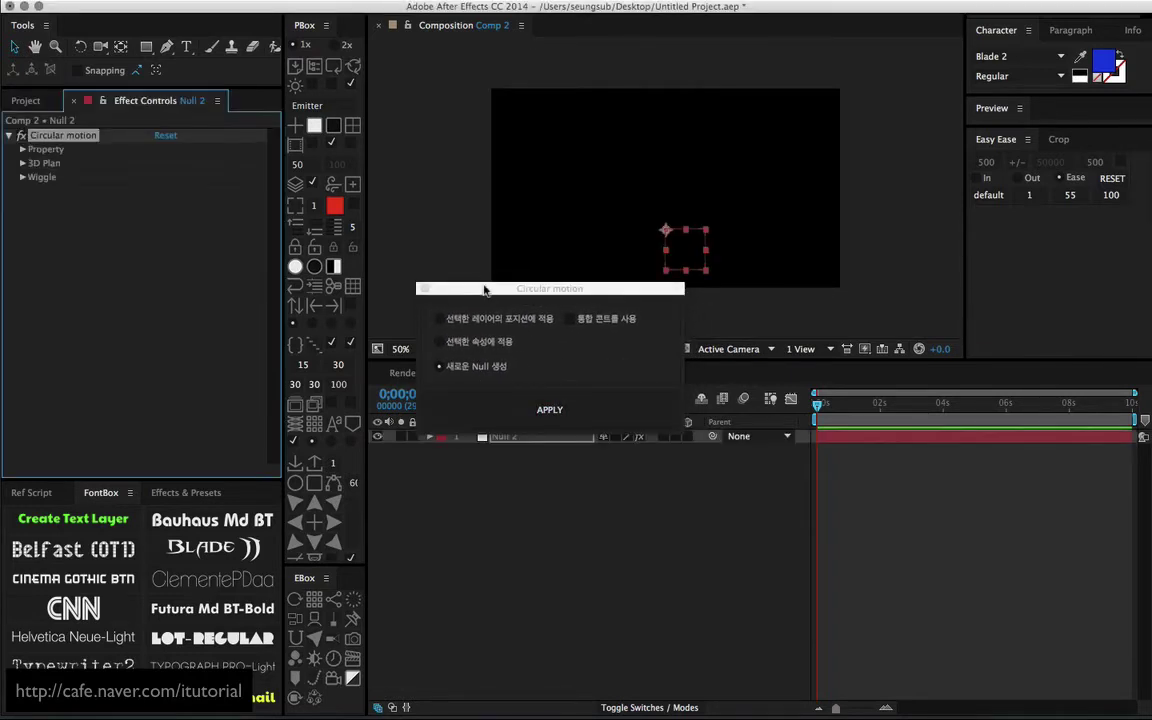
{"action": "left_click", "coordinate": [420, 289]}
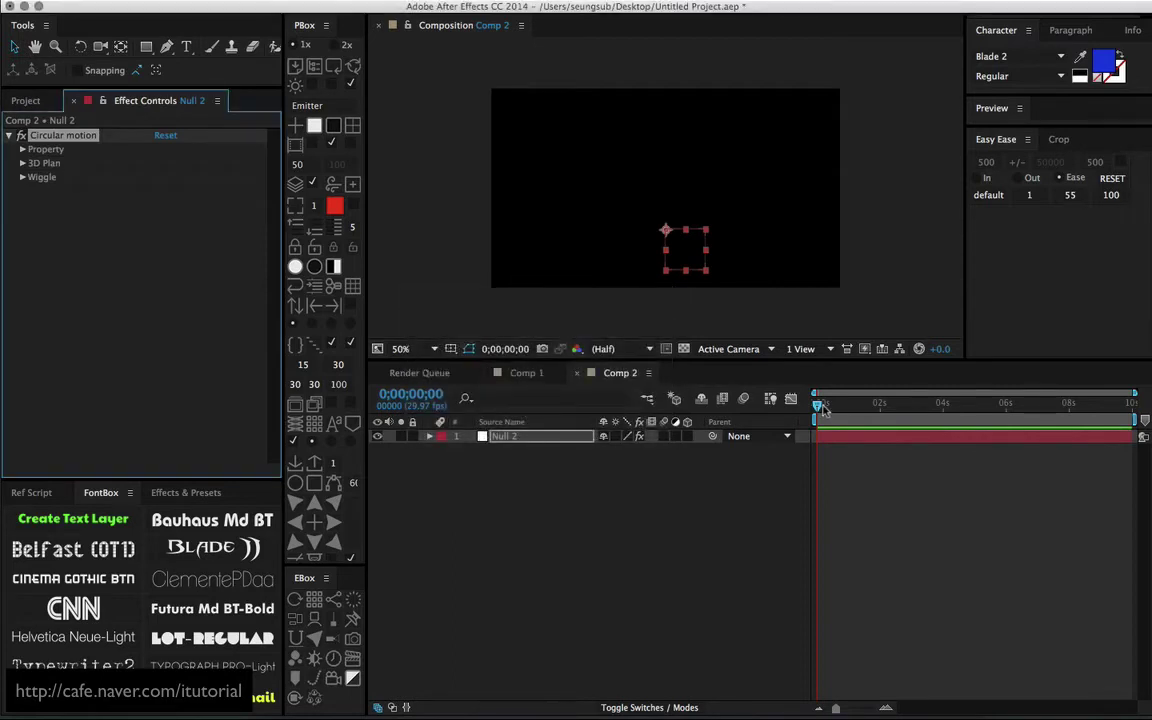
{"action": "mouse_move", "coordinate": [822, 406]}
{"action": "left_mouse_down"}
{"action": "mouse_move", "coordinate": [868, 404]}
{"action": "mouse_move", "coordinate": [816, 404]}
{"action": "left_mouse_up"}
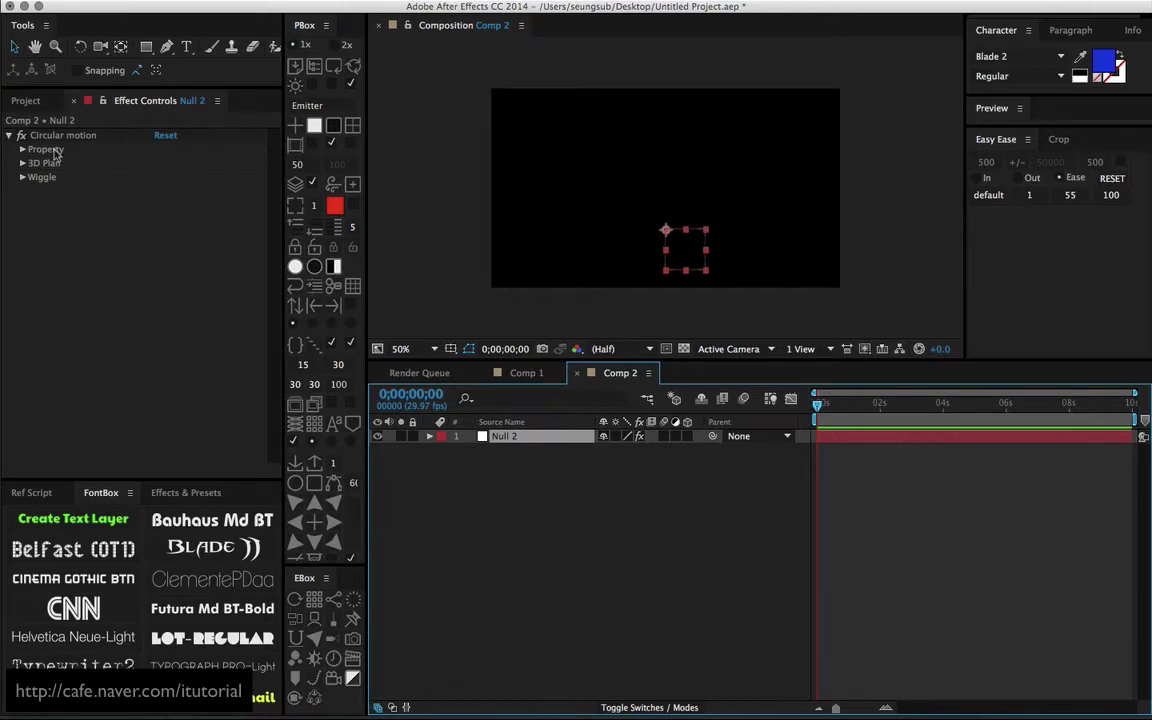
Step: Examine the Center Layer choices among the null's Circular motion Property settings
{"action": "left_click", "coordinate": [22, 150]}
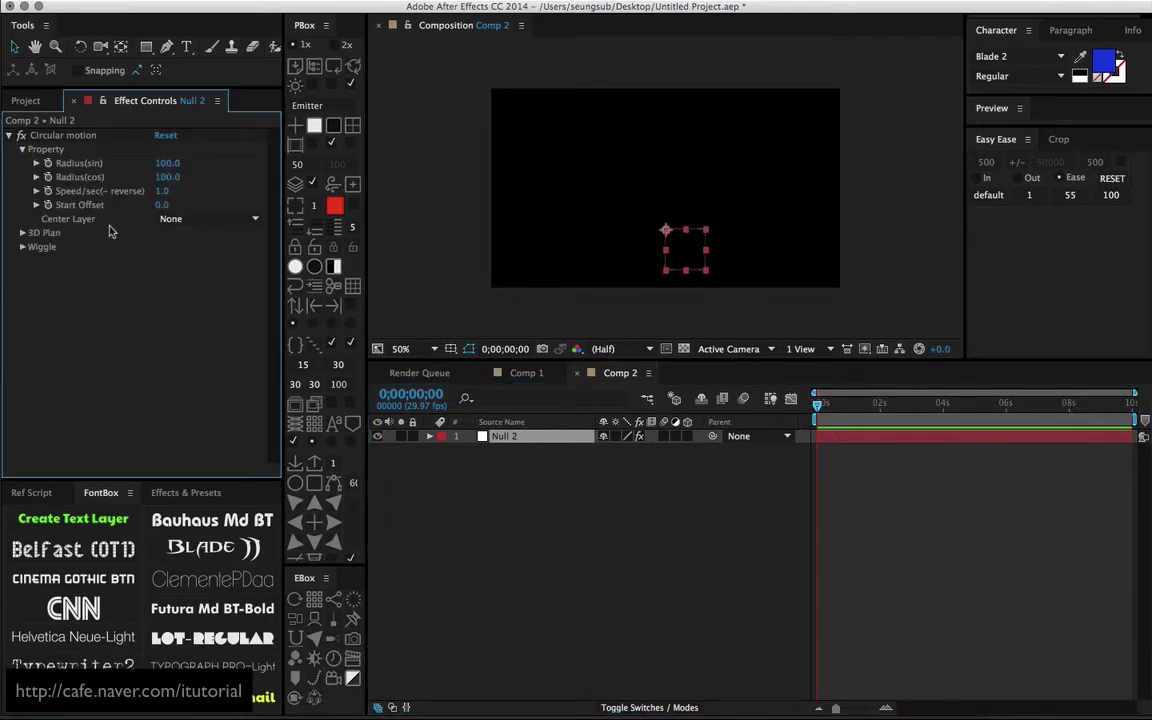
{"action": "left_click", "coordinate": [242, 218]}
{"action": "left_click", "coordinate": [183, 218]}
{"action": "left_click", "coordinate": [183, 219]}
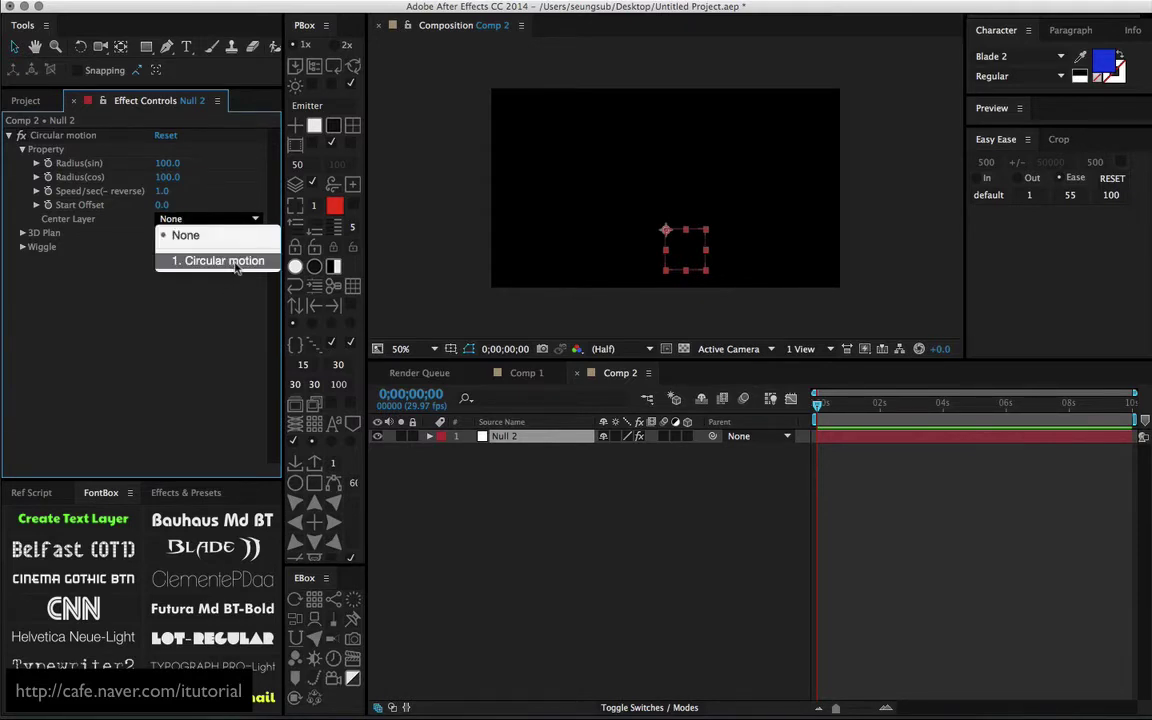
{"action": "left_click", "coordinate": [209, 274]}
{"action": "left_click", "coordinate": [521, 453]}
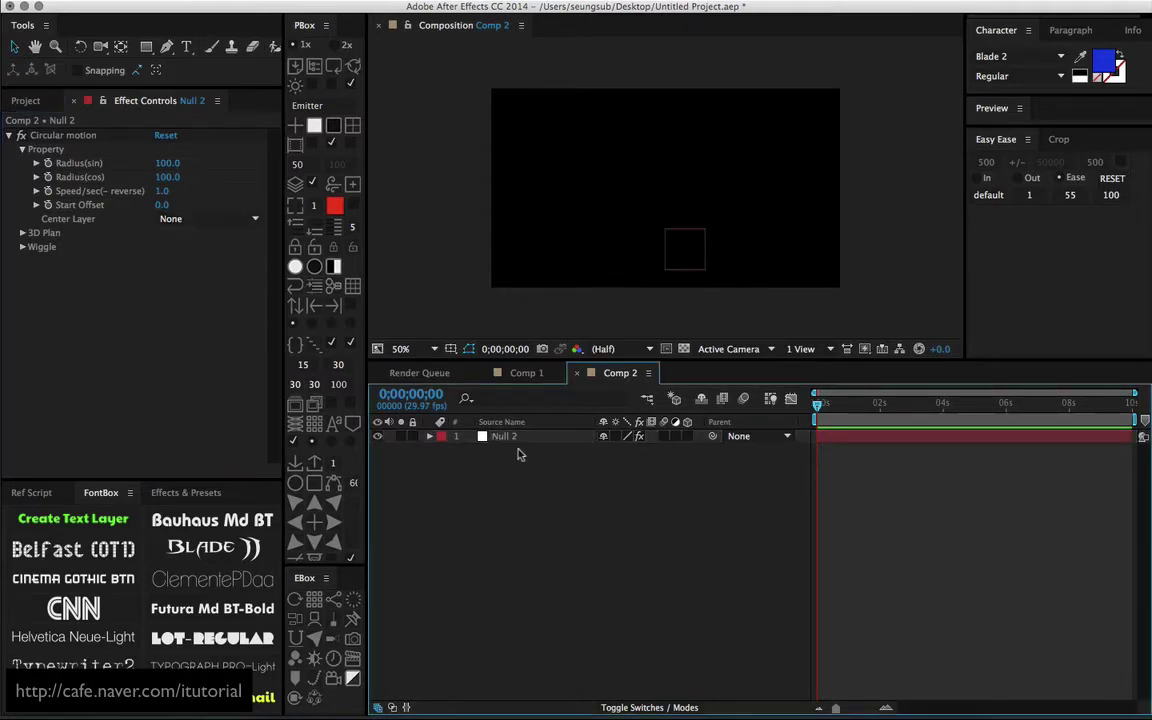
Step: Preview the null's motion to 0;00;00;21, shift the null toward the composition's right side and return to 0;00;00;00
{"action": "left_click", "coordinate": [523, 437]}
{"action": "key", "text": "space"}
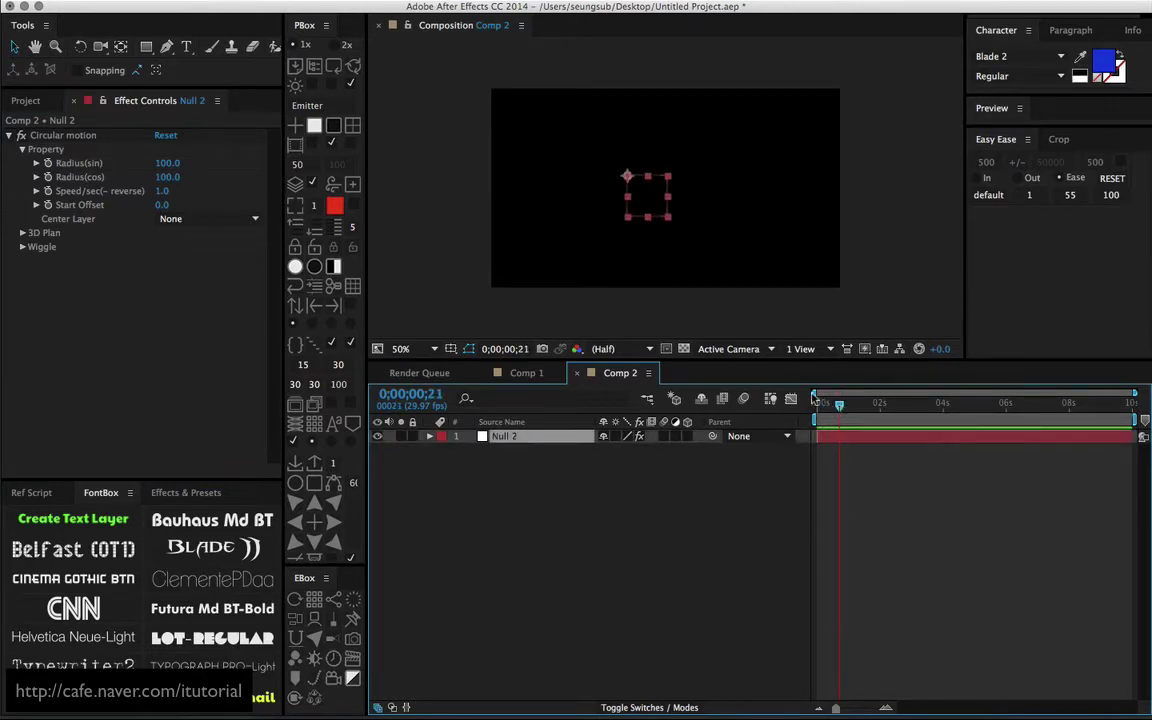
{"action": "left_click", "coordinate": [647, 200]}
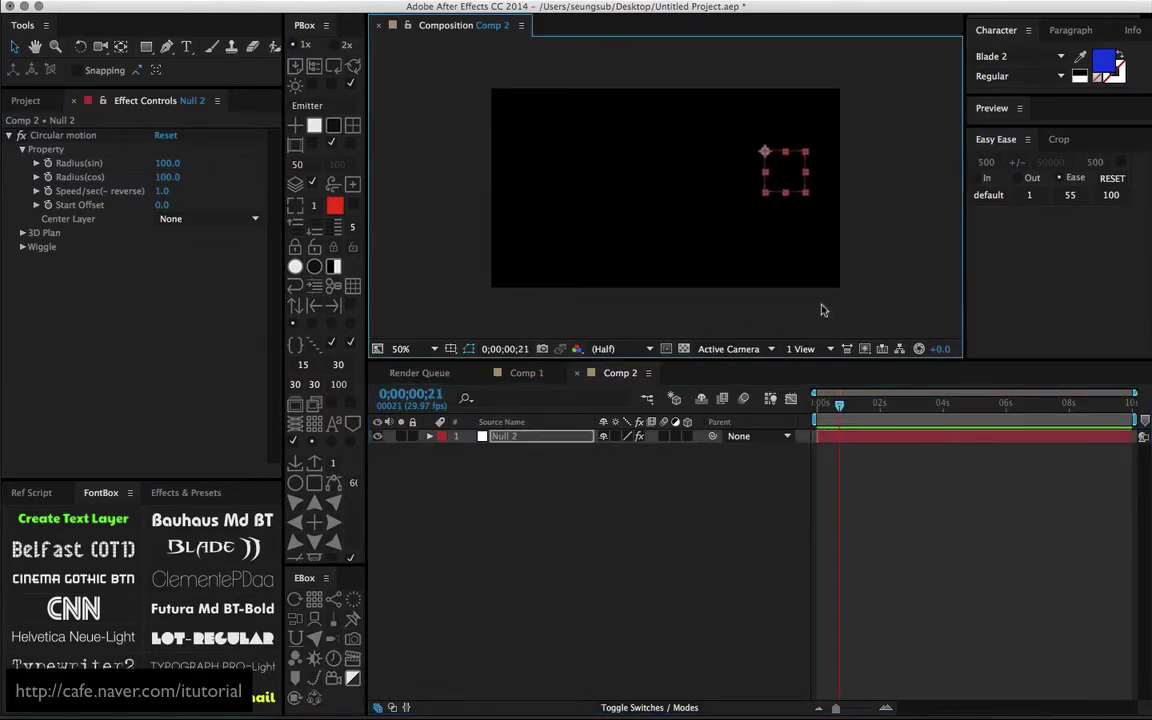
{"action": "left_click_drag", "start_coordinate": [840, 412], "coordinate": [802, 400]}
Step: Add a 100-pixel solid, place it in the composition's upper-left area and preview to 0;00;00;29
{"action": "left_click", "coordinate": [512, 478]}
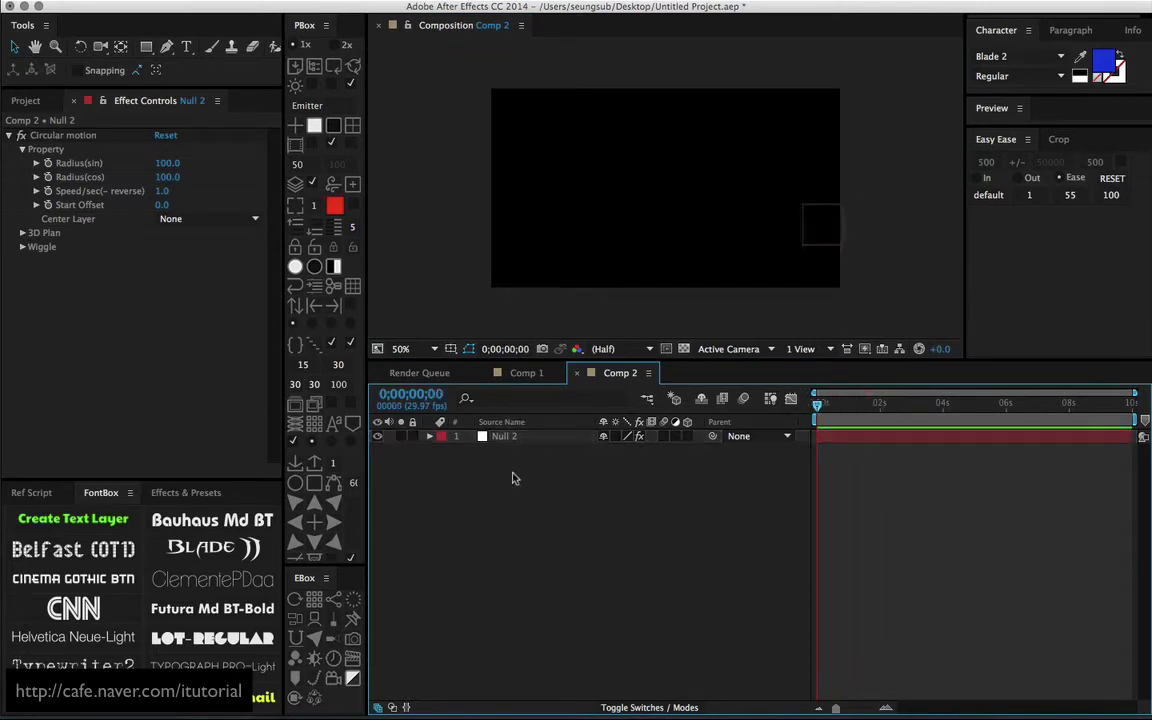
{"action": "left_click", "coordinate": [314, 125]}
{"action": "left_click_drag", "start_coordinate": [626, 196], "coordinate": [559, 148]}
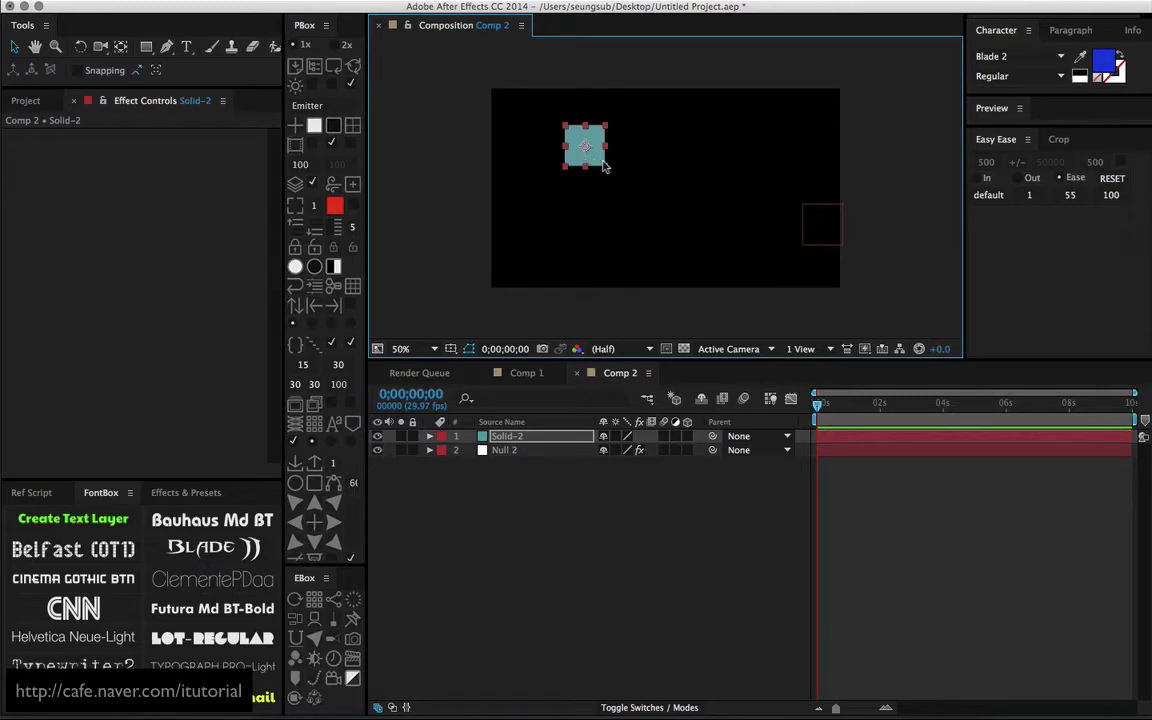
{"action": "key", "text": "space"}
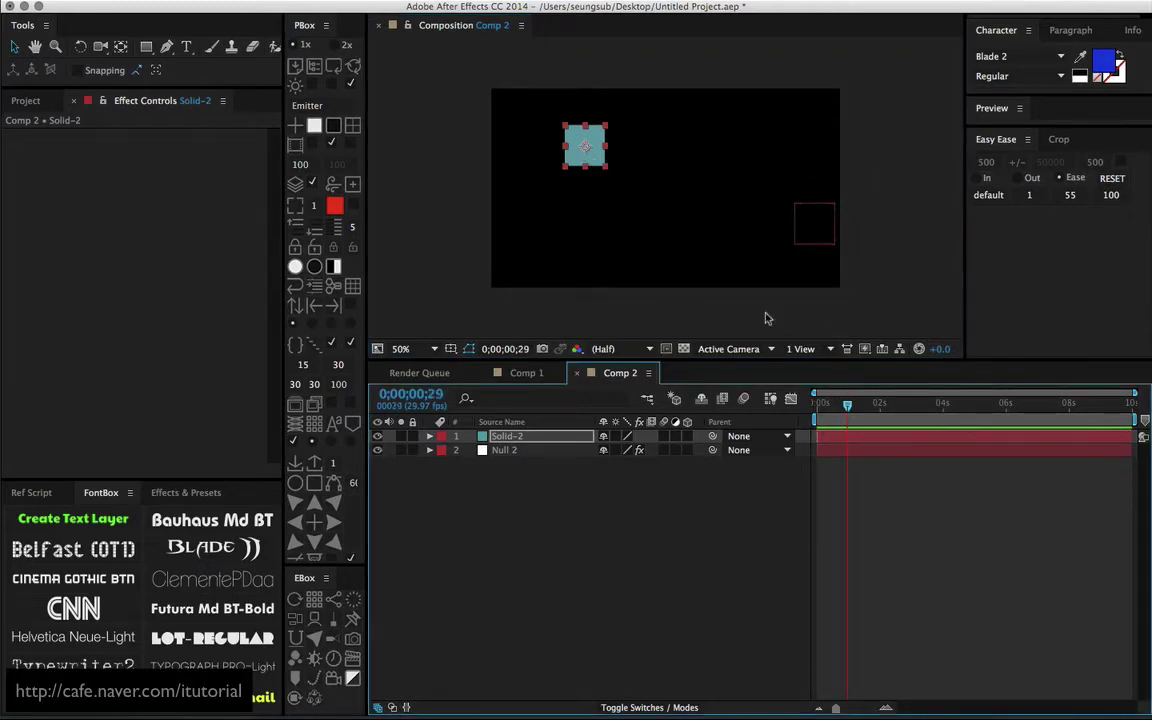
Step: Set the null's Center Layer to Solid-2 and preview its orbit around the solid to 0;00;02;03
{"action": "left_click", "coordinate": [516, 453]}
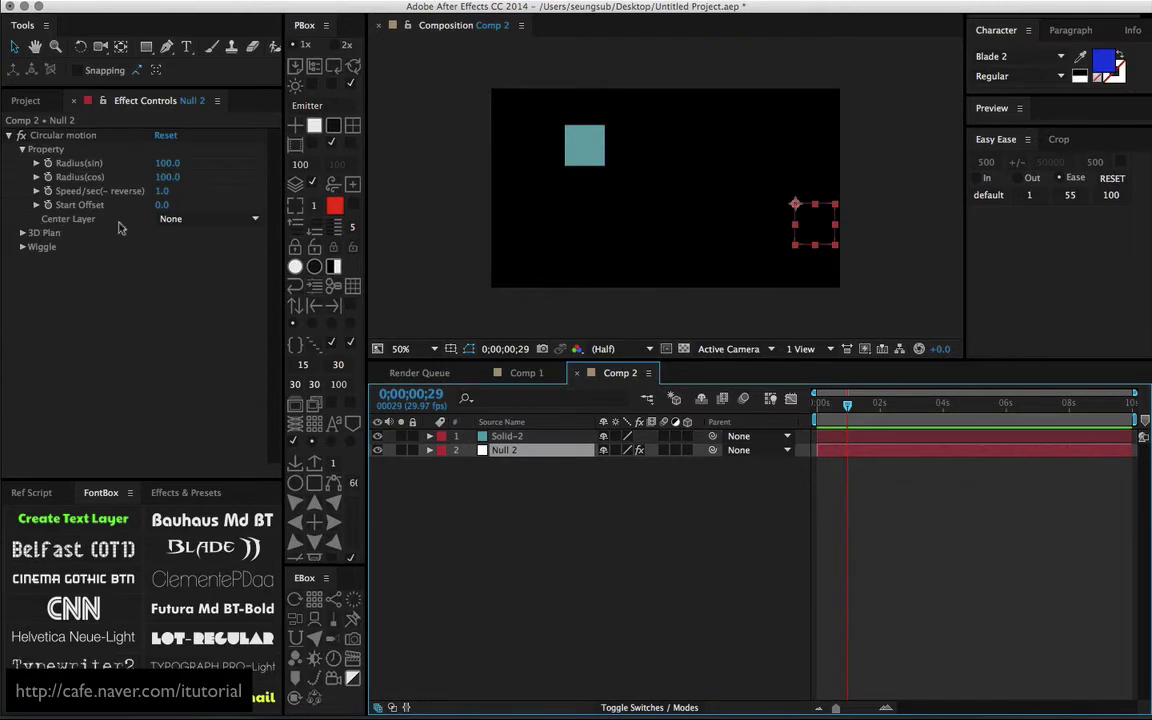
{"action": "left_click", "coordinate": [238, 219]}
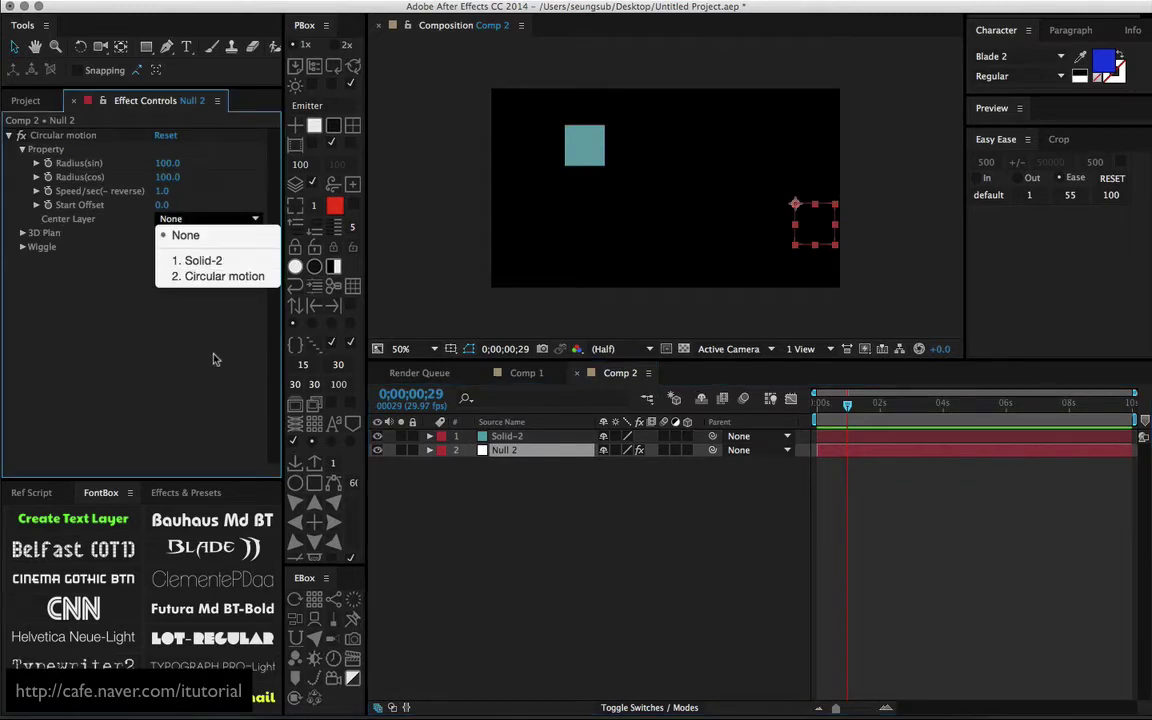
{"action": "left_click", "coordinate": [203, 261]}
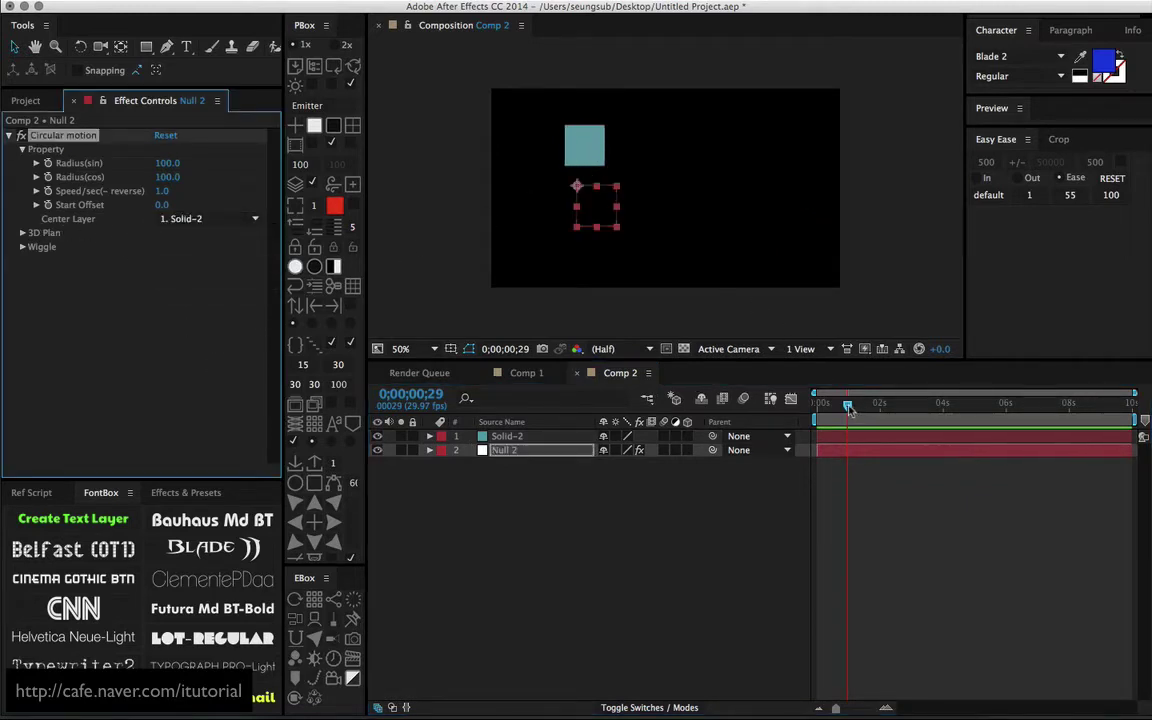
{"action": "left_click_drag", "start_coordinate": [848, 408], "coordinate": [883, 407]}
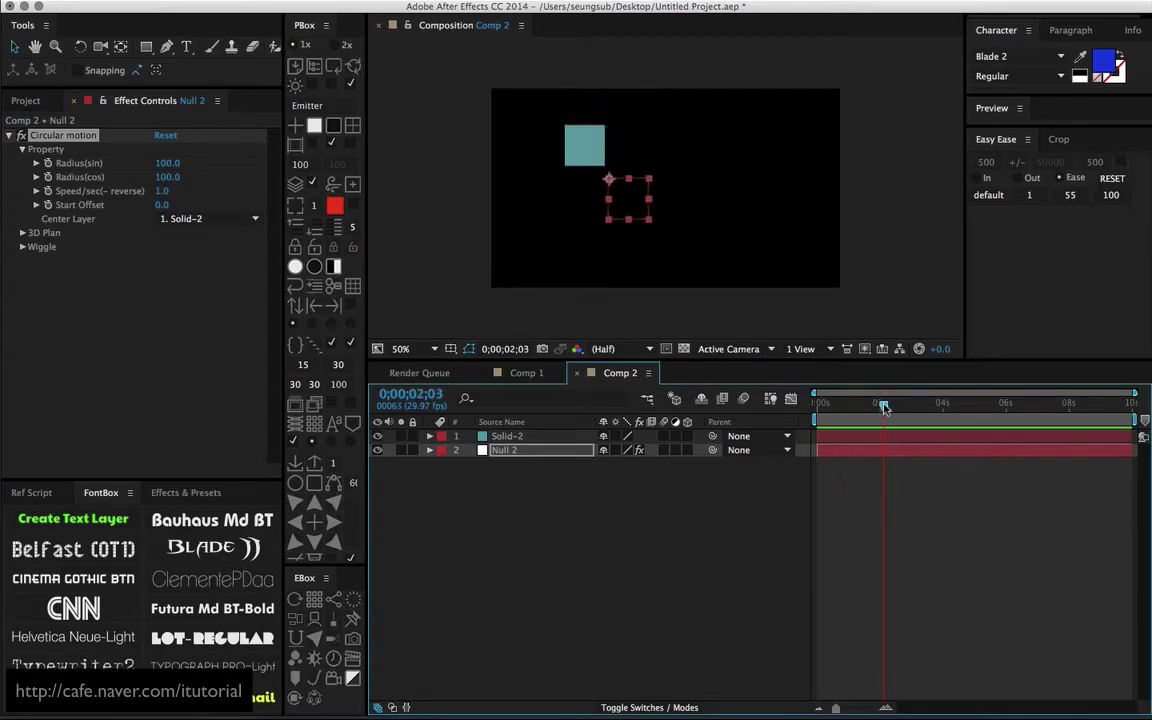
{"action": "left_click", "coordinate": [698, 260]}
{"action": "left_click", "coordinate": [638, 207]}
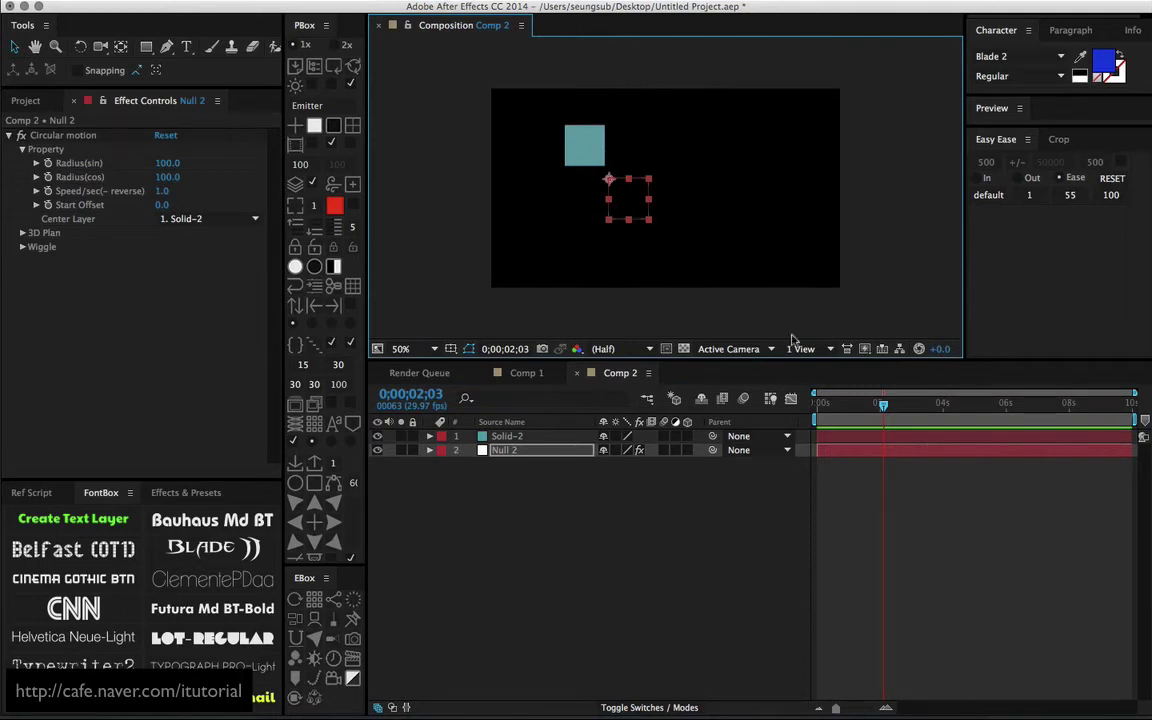
Step: Move Solid-2 to the composition's right side at 0;00;01;16 and preview the null's orbit at 0;00;01;10
{"action": "mouse_move", "coordinate": [880, 408]}
{"action": "left_mouse_down"}
{"action": "mouse_move", "coordinate": [843, 408]}
{"action": "mouse_move", "coordinate": [865, 408]}
{"action": "left_mouse_up"}
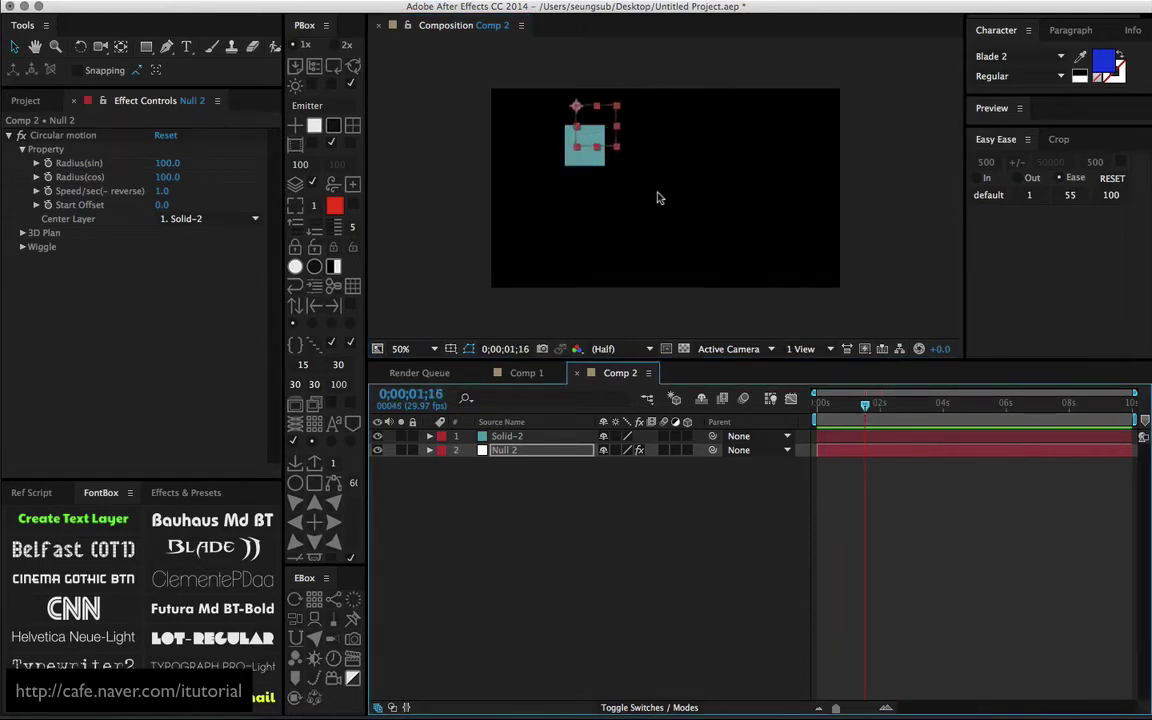
{"action": "left_click_drag", "start_coordinate": [590, 169], "coordinate": [755, 225]}
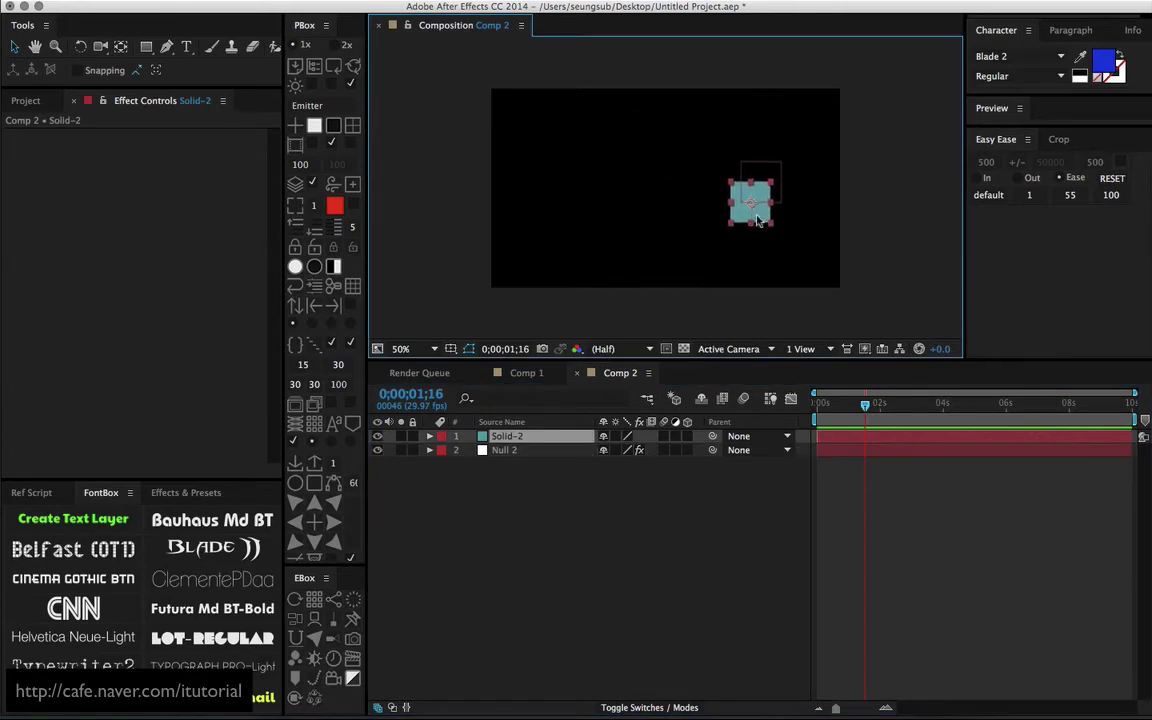
{"action": "left_click_drag", "start_coordinate": [847, 410], "coordinate": [857, 417]}
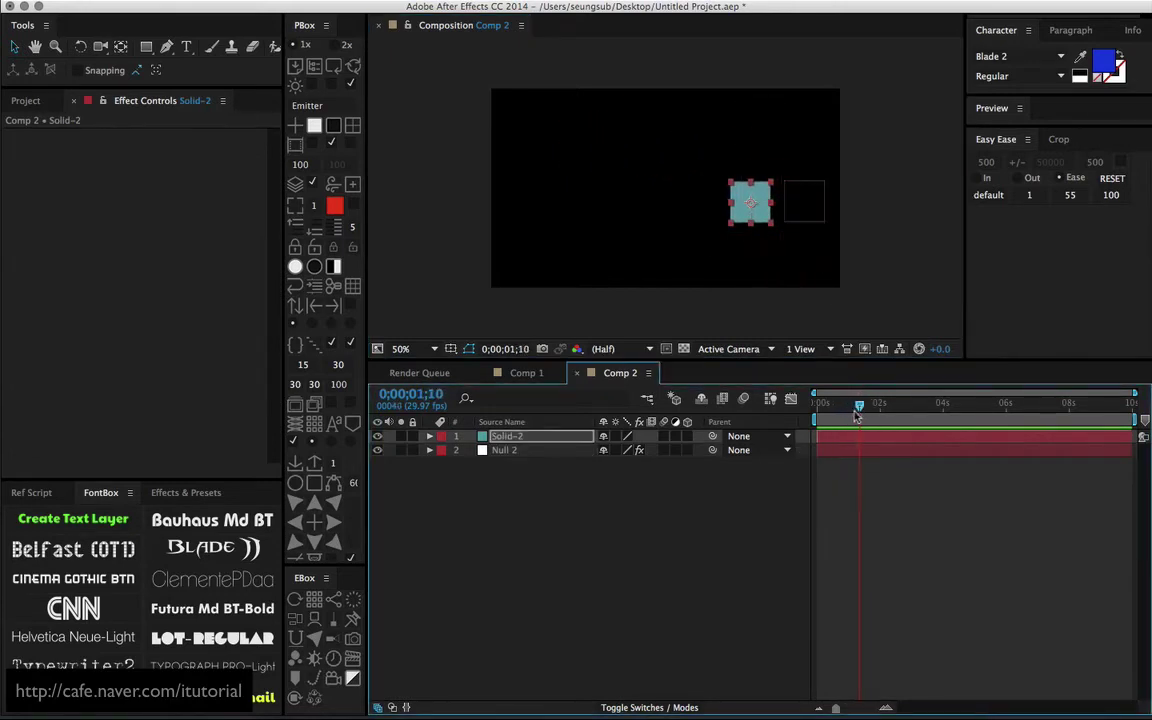
Step: Set the null's Center Layer back to None and preview its motion at 0;00;01;03
{"action": "left_click", "coordinate": [512, 450]}
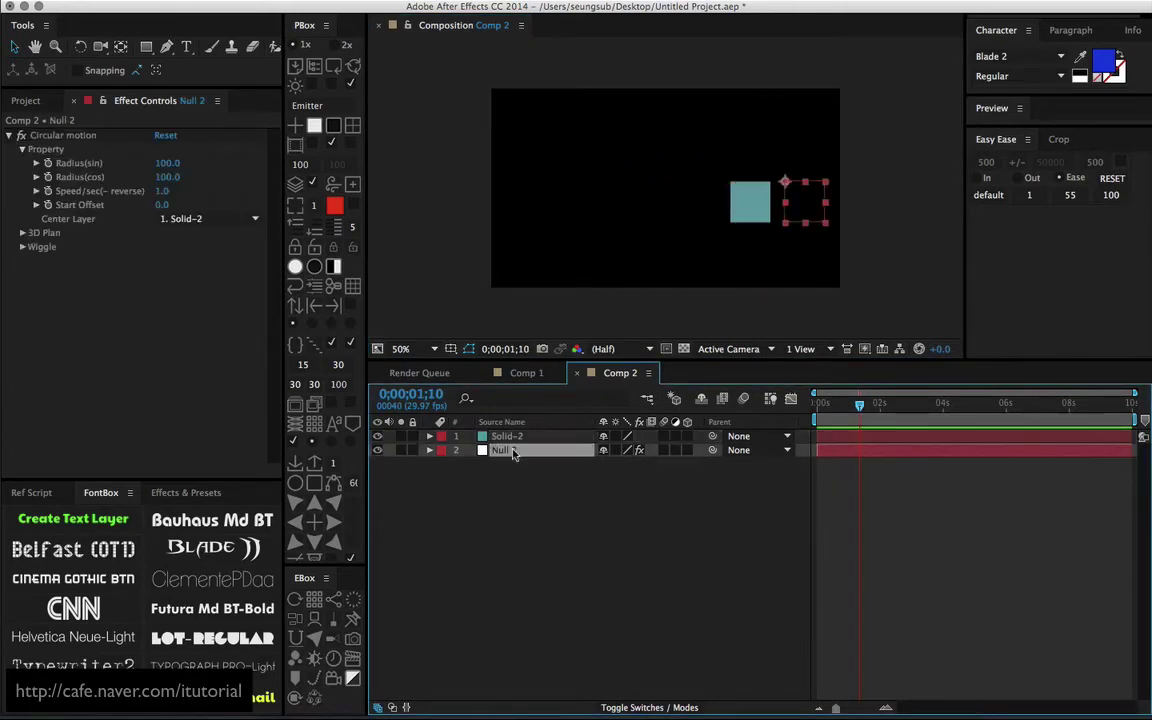
{"action": "left_click", "coordinate": [208, 218]}
{"action": "left_click", "coordinate": [185, 235]}
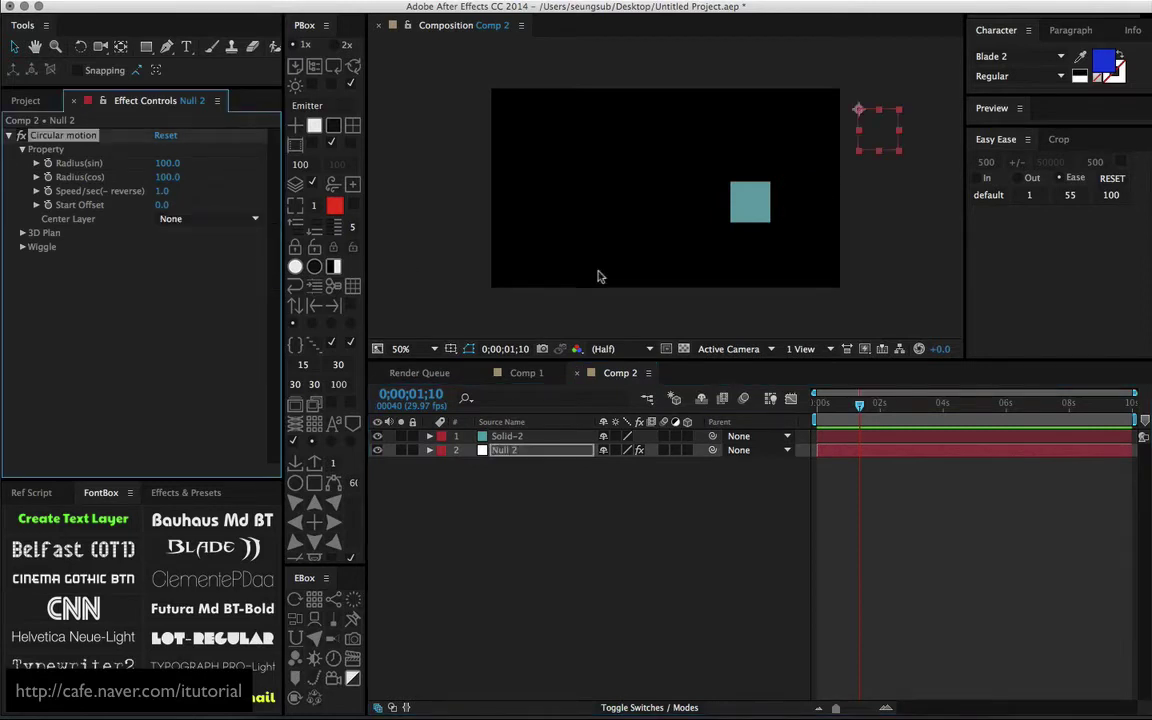
{"action": "left_click_drag", "start_coordinate": [859, 405], "coordinate": [851, 405]}
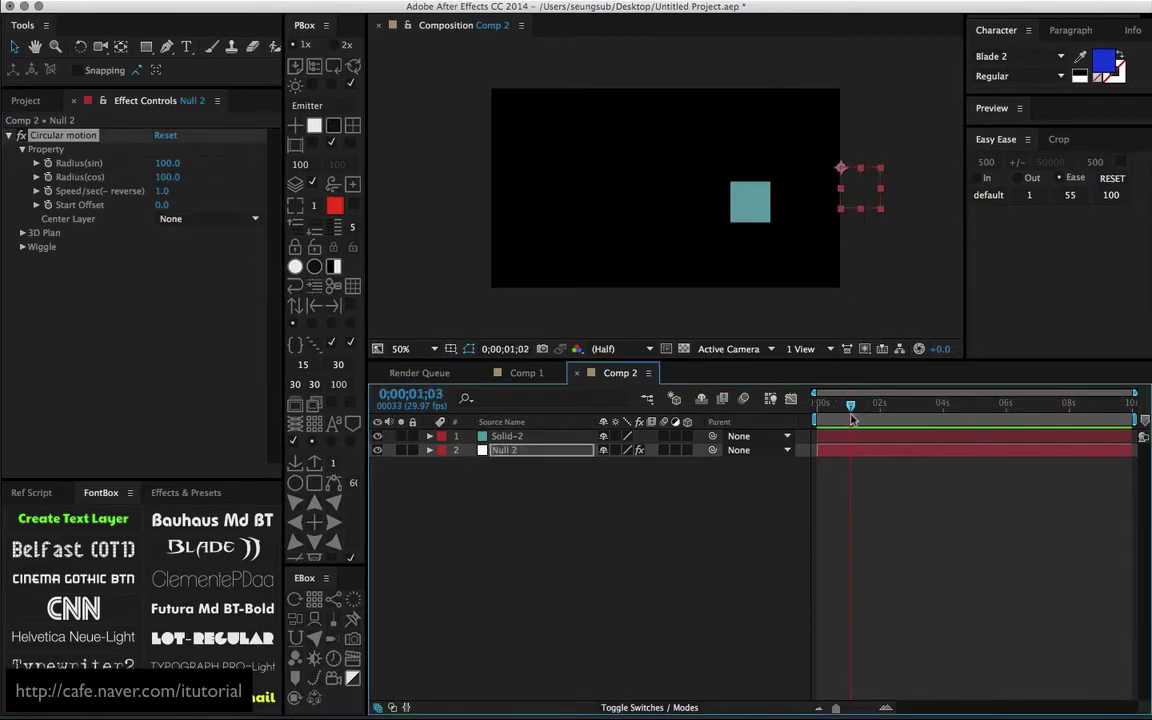
Step: Move the null and the solid leftward independently of each other, and delete both layers
{"action": "left_click_drag", "start_coordinate": [853, 211], "coordinate": [643, 190]}
{"action": "left_click", "coordinate": [700, 188]}
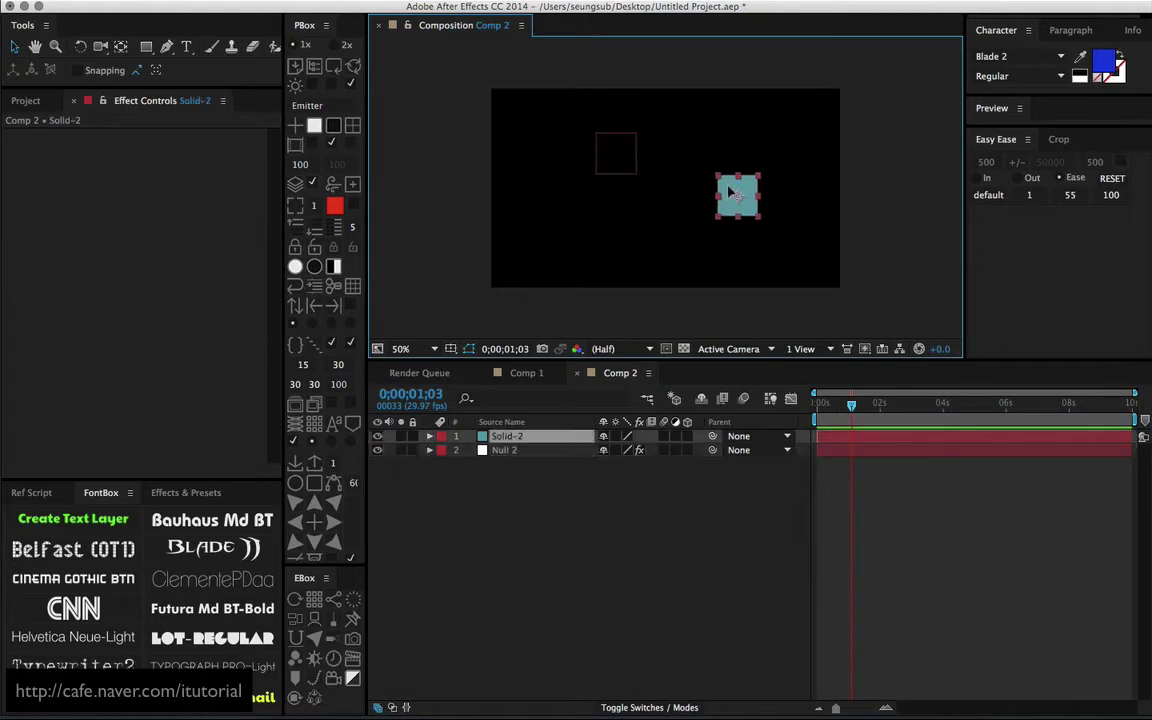
{"action": "left_click", "coordinate": [548, 449], "text": "shift"}
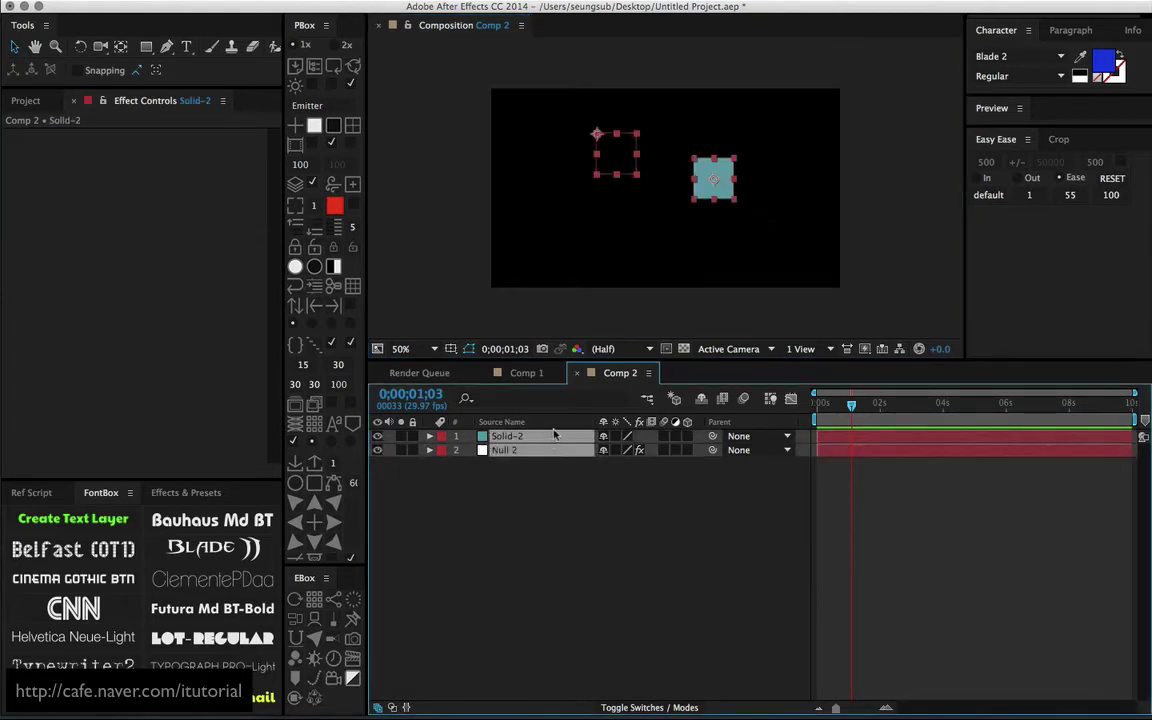
{"action": "key", "text": "Delete"}
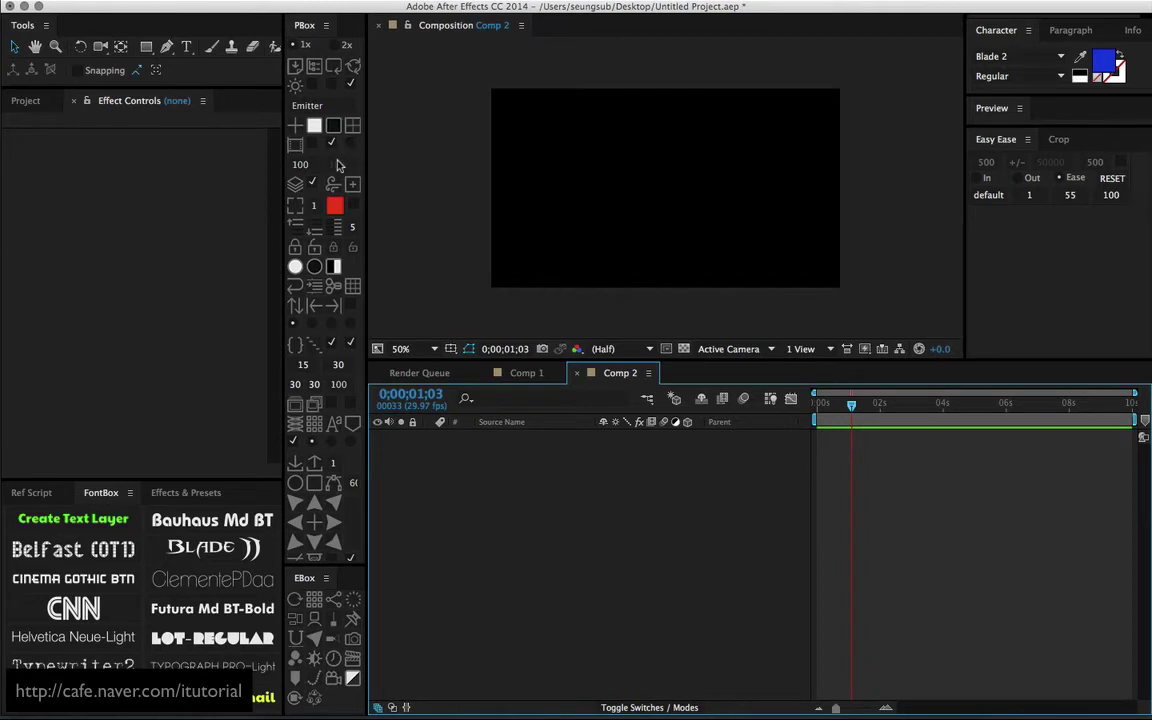
Step: Set the PBox solid size to 50, add three solids at the composition's centre and select them all
{"action": "left_click", "coordinate": [300, 164]}
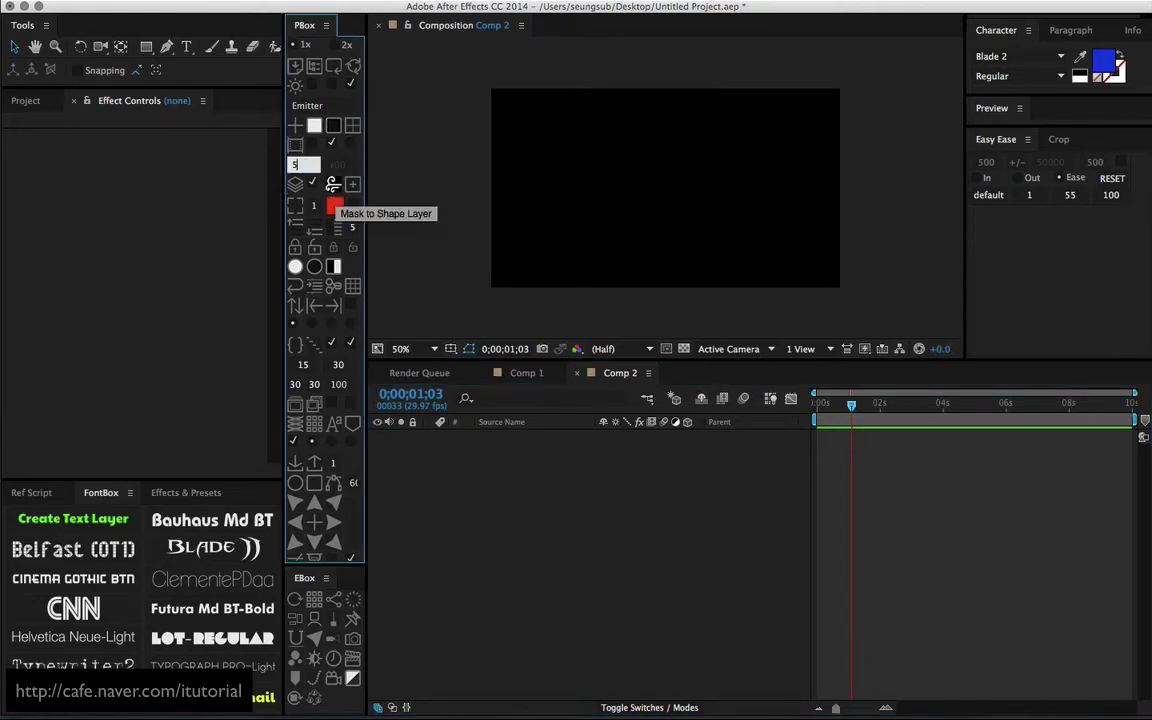
{"action": "type", "text": "50"}
{"action": "left_click", "coordinate": [352, 127]}
{"action": "left_click", "coordinate": [352, 127]}
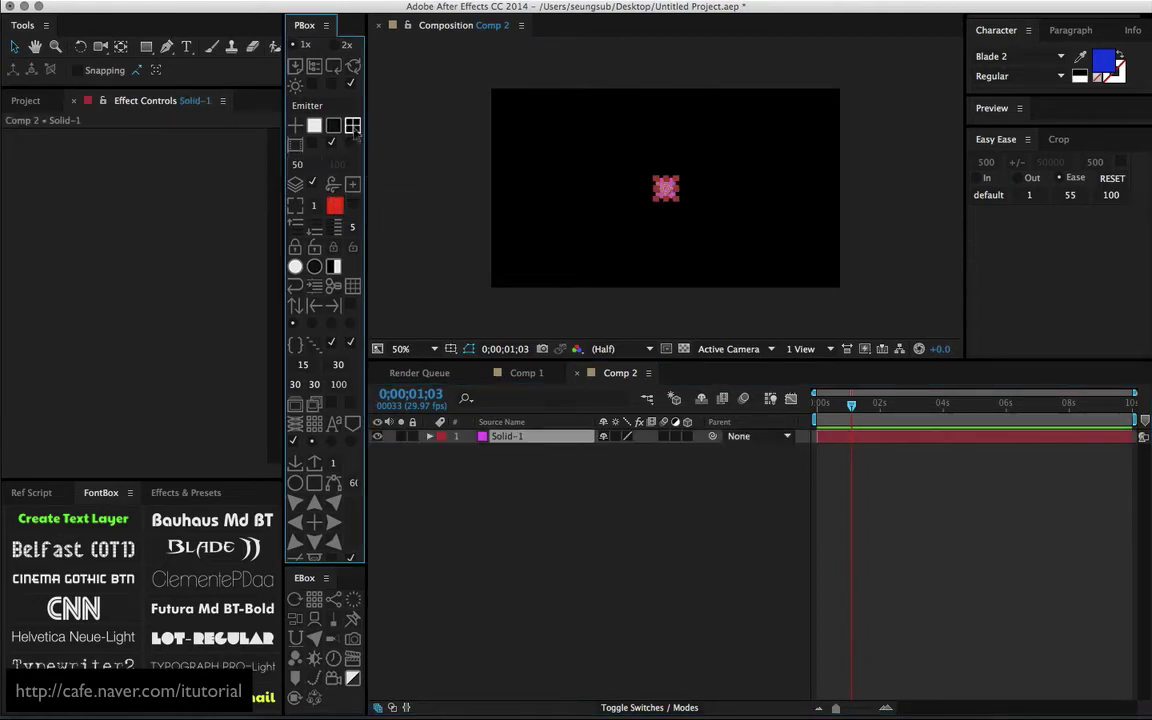
{"action": "left_click", "coordinate": [352, 127]}
{"action": "left_click_drag", "start_coordinate": [531, 484], "coordinate": [508, 441]}
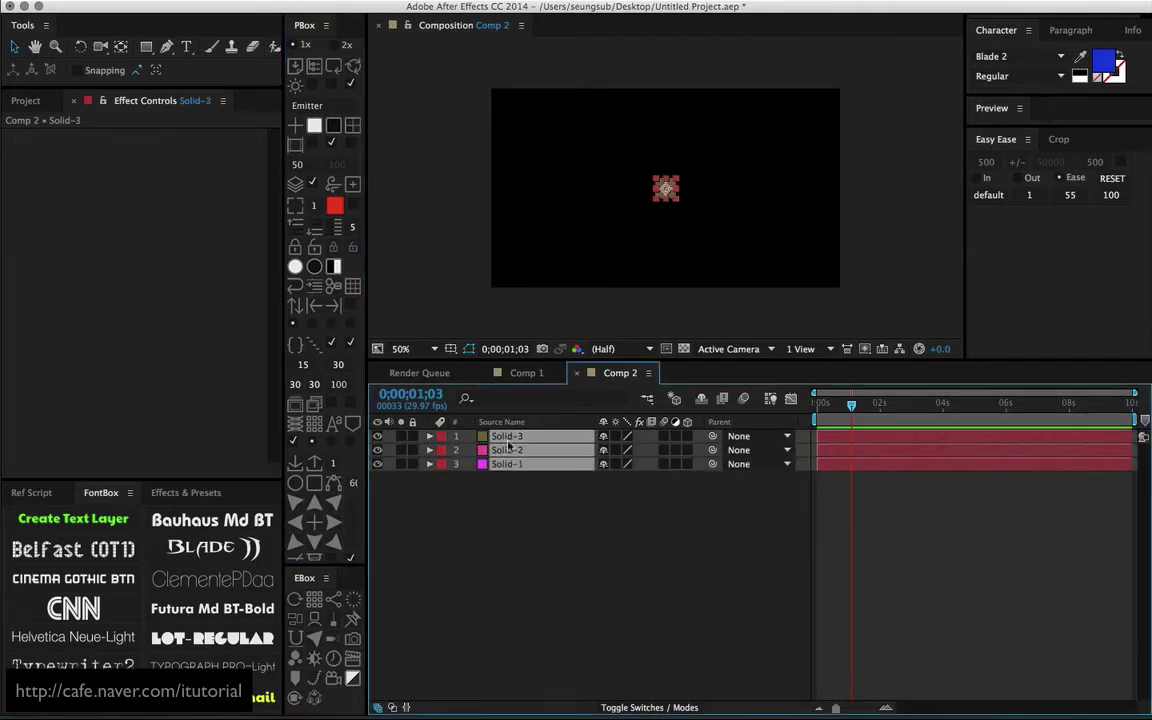
Step: Apply Circular motion to the position of the three selected solids, close the script window and preview at 0;00;01;04
{"action": "left_click", "coordinate": [297, 540]}
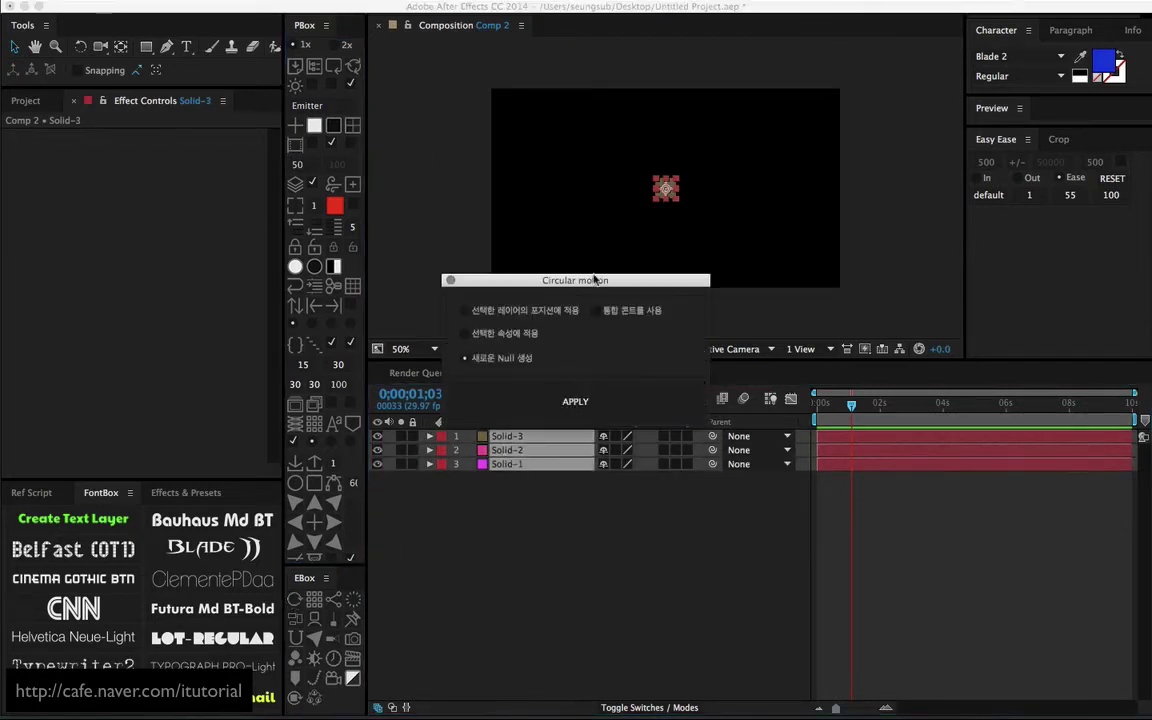
{"action": "left_click_drag", "start_coordinate": [594, 280], "coordinate": [475, 285]}
{"action": "left_click", "coordinate": [468, 318]}
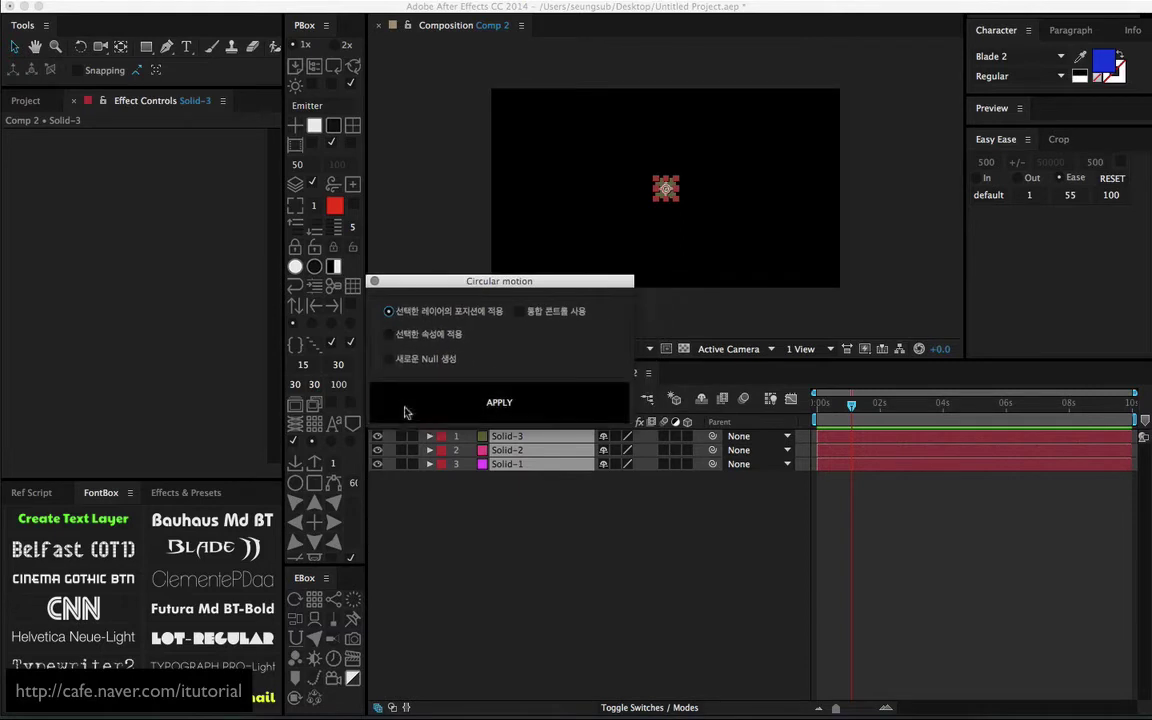
{"action": "left_click", "coordinate": [483, 404]}
{"action": "left_click", "coordinate": [375, 282]}
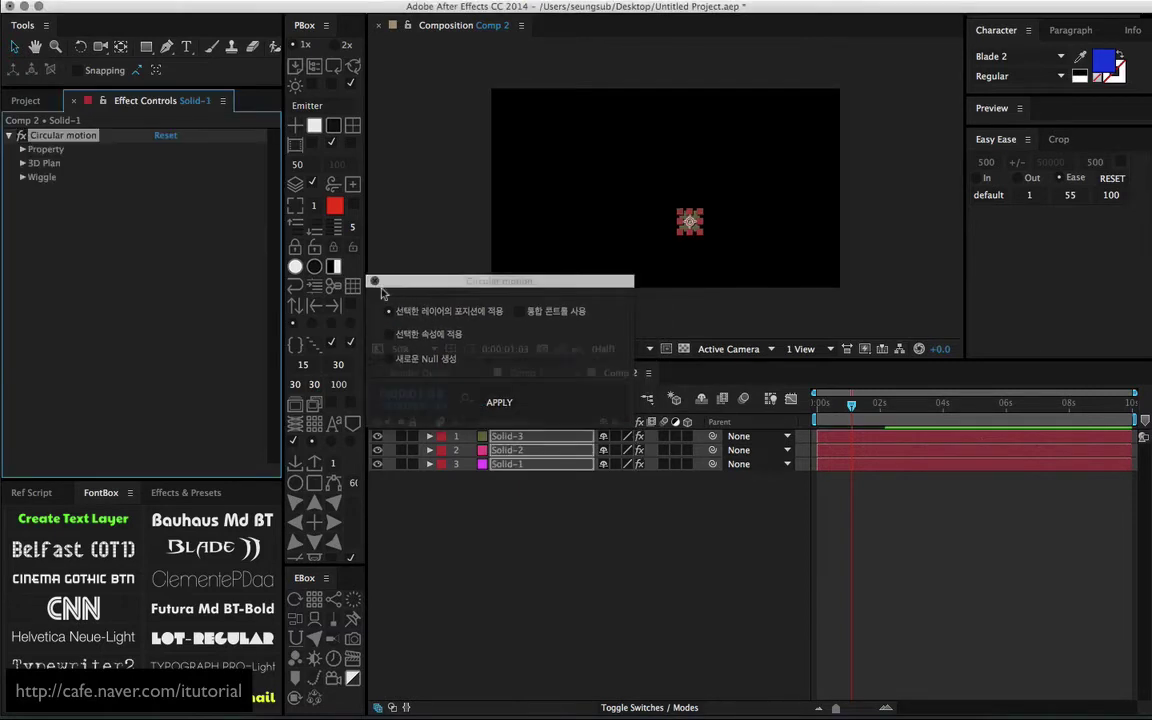
{"action": "left_click", "coordinate": [837, 404]}
{"action": "left_click", "coordinate": [852, 404]}
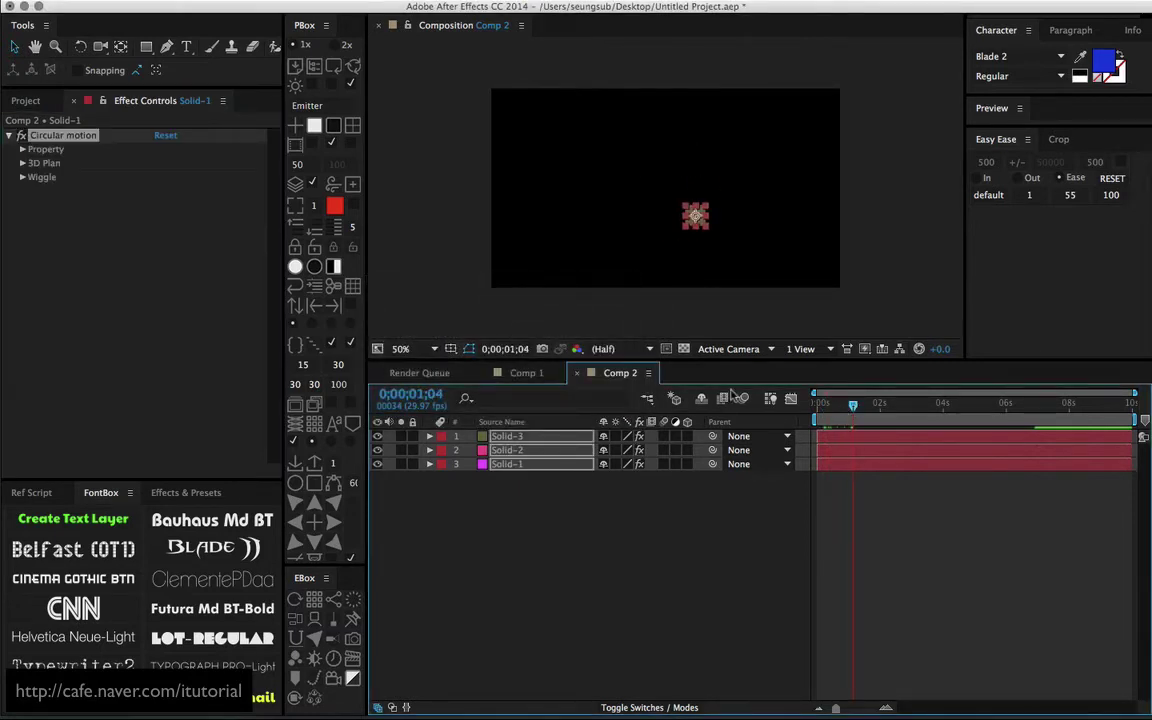
{"action": "left_click", "coordinate": [514, 507]}
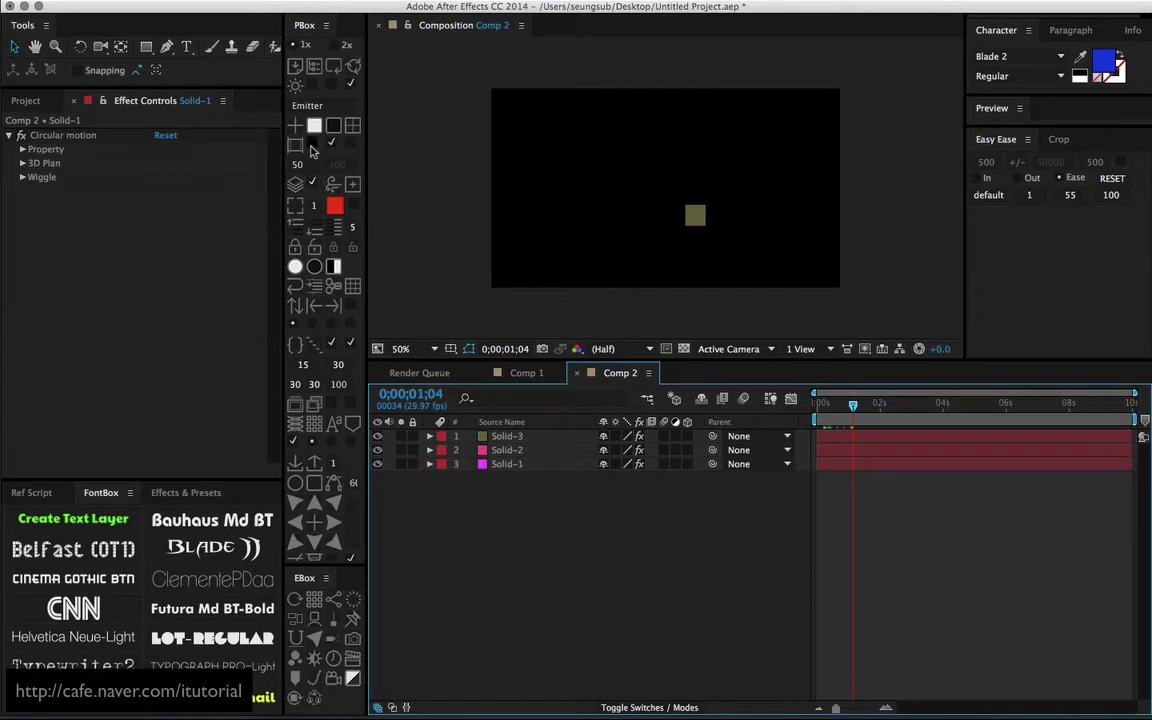
Step: Set the PBox solid size to 100, add one solid and move it to the composition's upper left
{"action": "left_click", "coordinate": [350, 133]}
{"action": "left_click", "coordinate": [350, 133]}
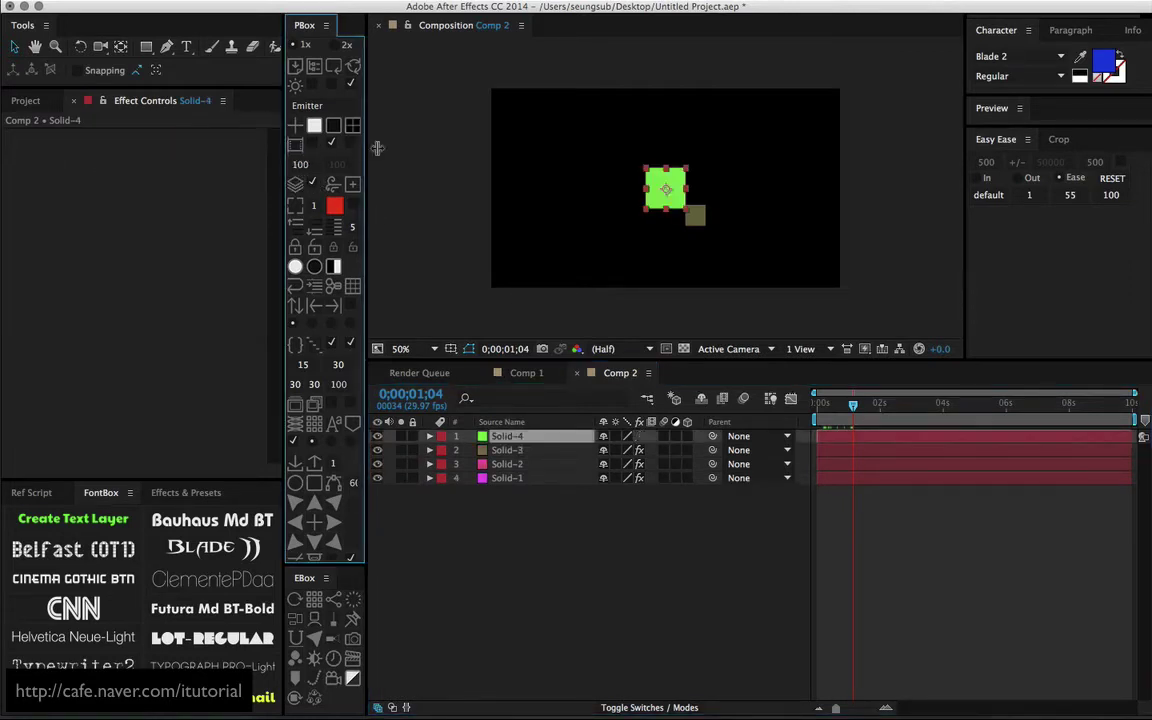
{"action": "left_click_drag", "start_coordinate": [672, 200], "coordinate": [593, 162]}
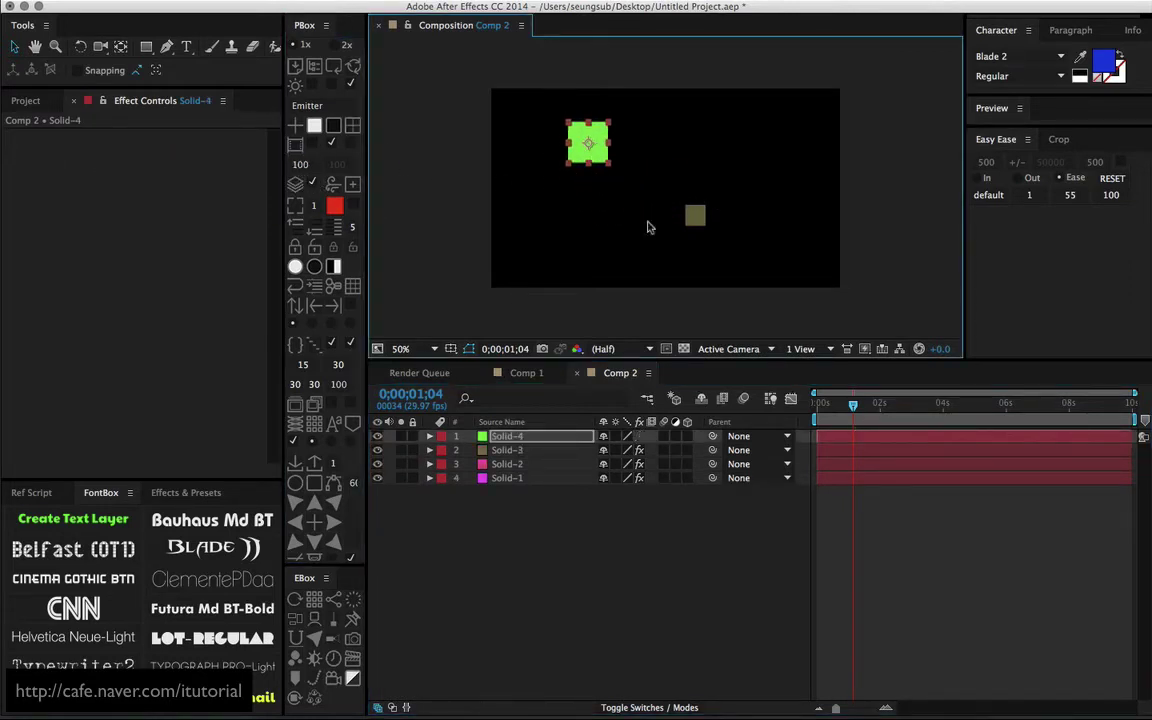
Step: Mask all four solids into circles and move the large green circle (Solid-4) slightly rightward
{"action": "left_click", "coordinate": [540, 532]}
{"action": "key", "text": "super+a"}
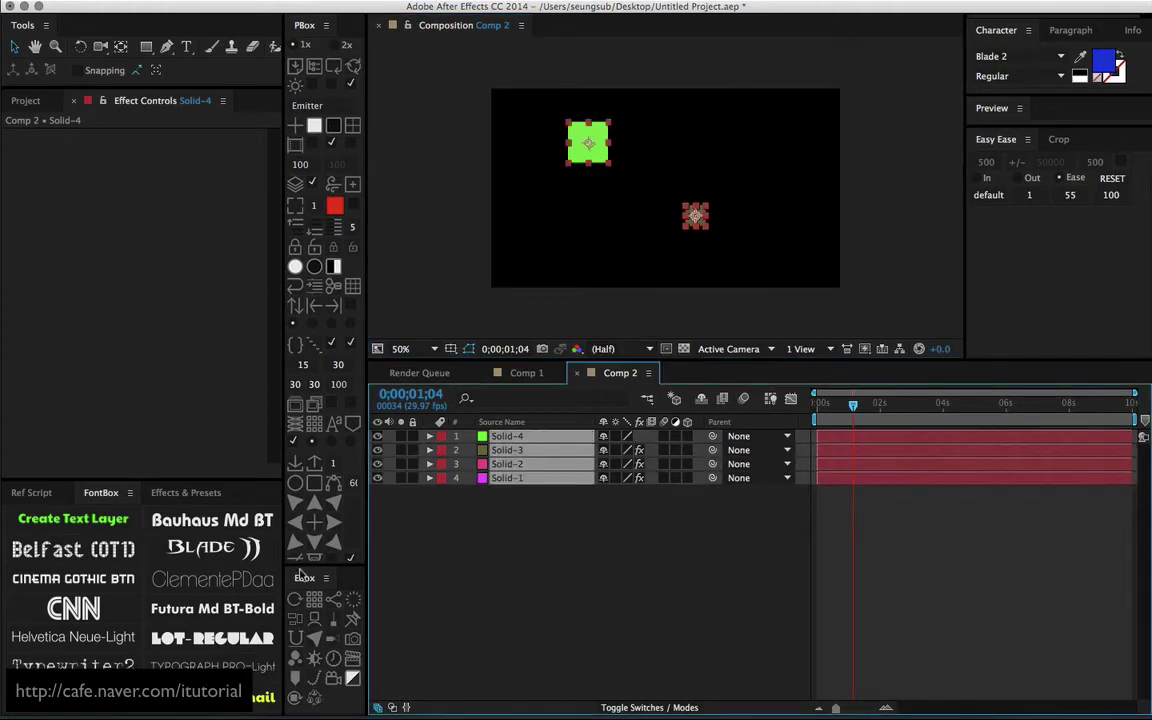
{"action": "left_click", "coordinate": [295, 482]}
{"action": "left_click", "coordinate": [504, 513]}
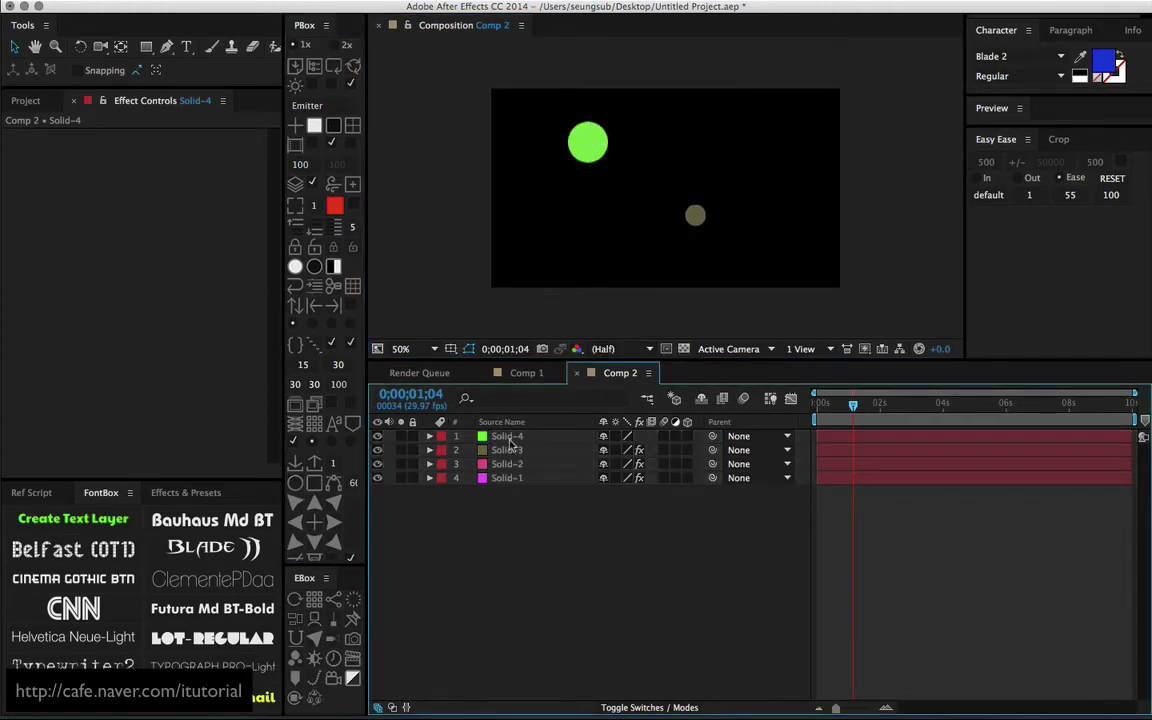
{"action": "left_click", "coordinate": [508, 439]}
{"action": "left_click_drag", "start_coordinate": [589, 143], "coordinate": [634, 146]}
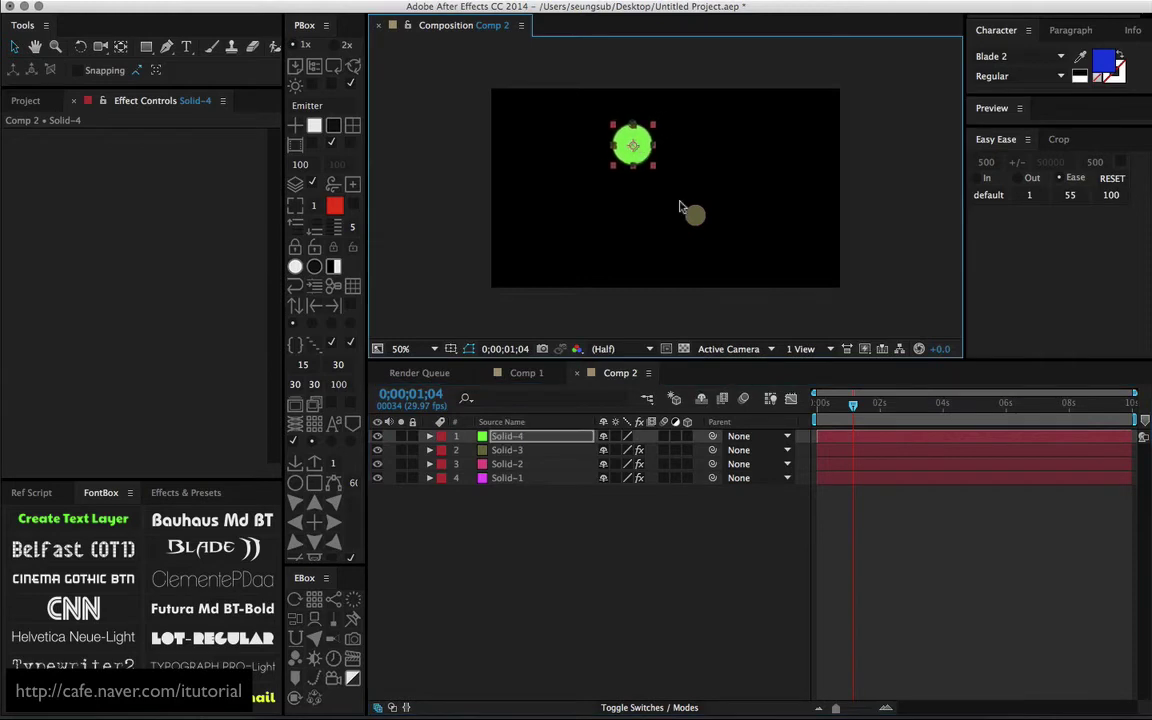
Step: Examine the Circular motion controls of Solid-3 and Solid-2, including Solid-3's Property group
{"action": "left_click_drag", "start_coordinate": [531, 506], "coordinate": [517, 458]}
{"action": "left_click", "coordinate": [519, 502]}
{"action": "left_click", "coordinate": [514, 453]}
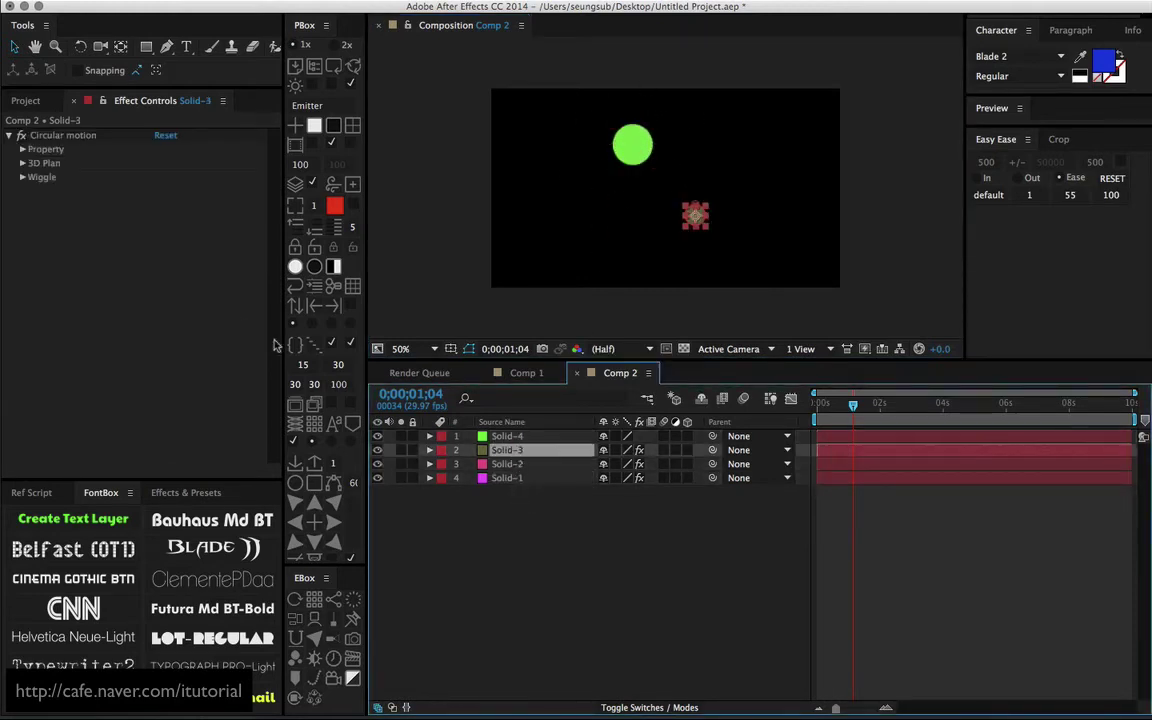
{"action": "left_click", "coordinate": [22, 148]}
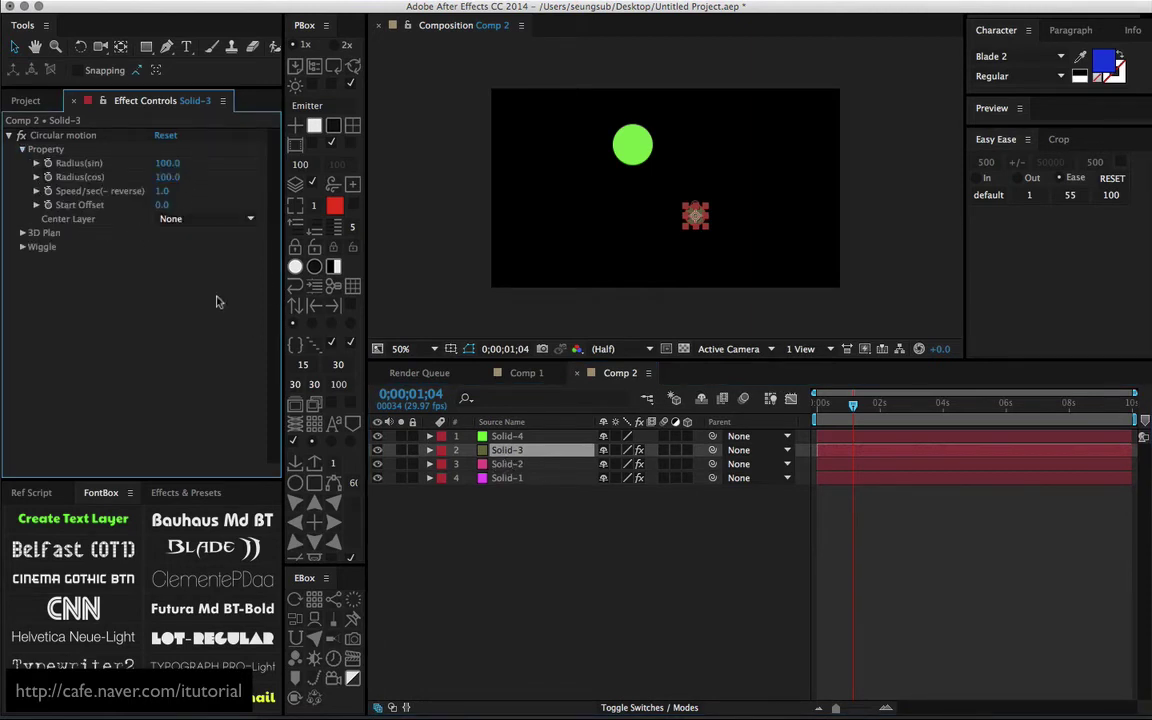
{"action": "left_click", "coordinate": [519, 466]}
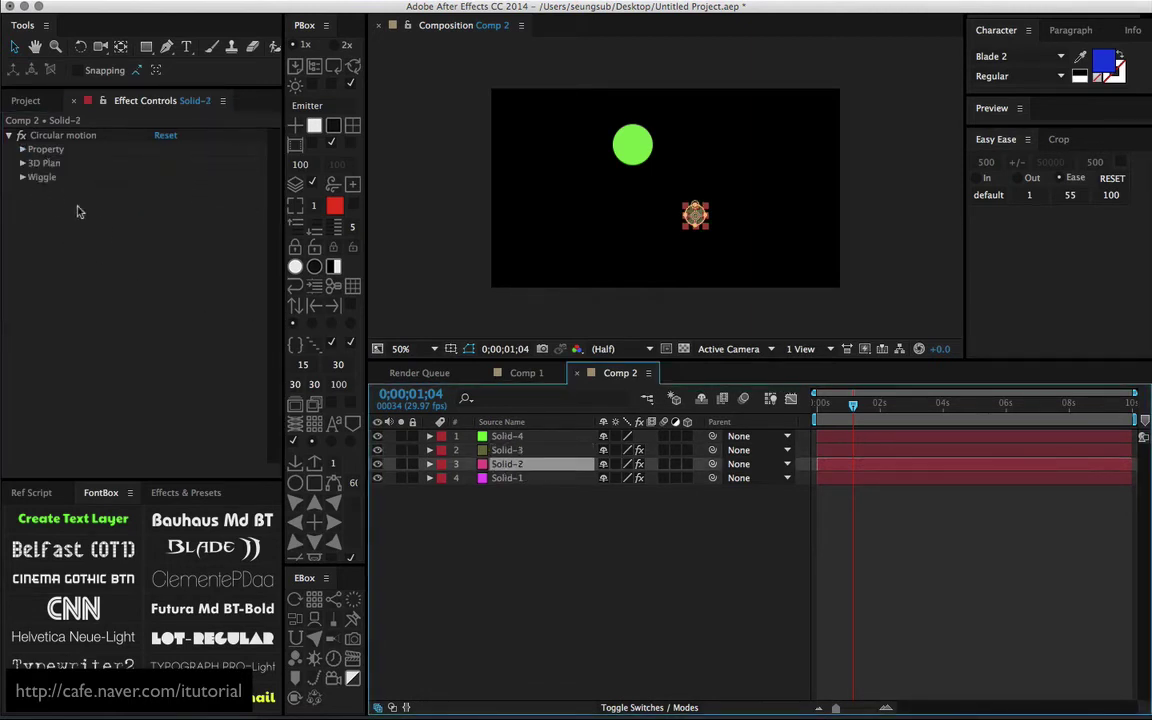
{"action": "left_click", "coordinate": [500, 450]}
{"action": "left_click", "coordinate": [435, 456], "text": "super"}
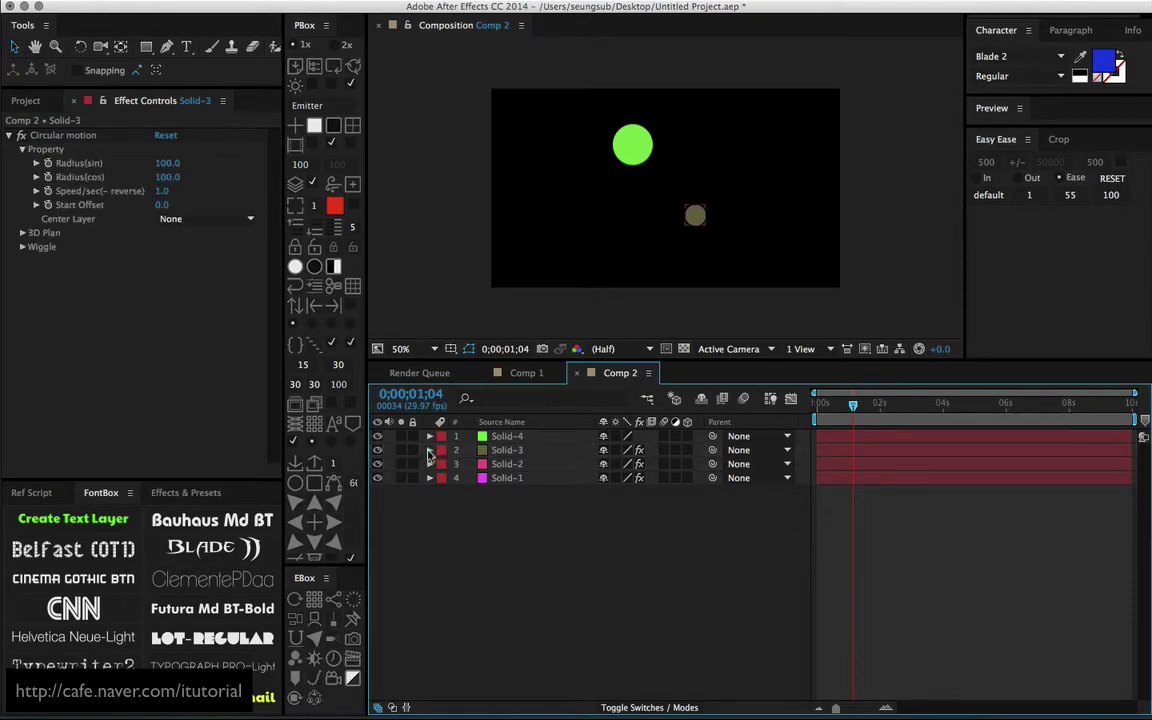
Step: Reveal and select Solid-3's Center Layer property in the timeline, and fetch its property information in the multi-layer property selection script
{"action": "left_click", "coordinate": [429, 451]}
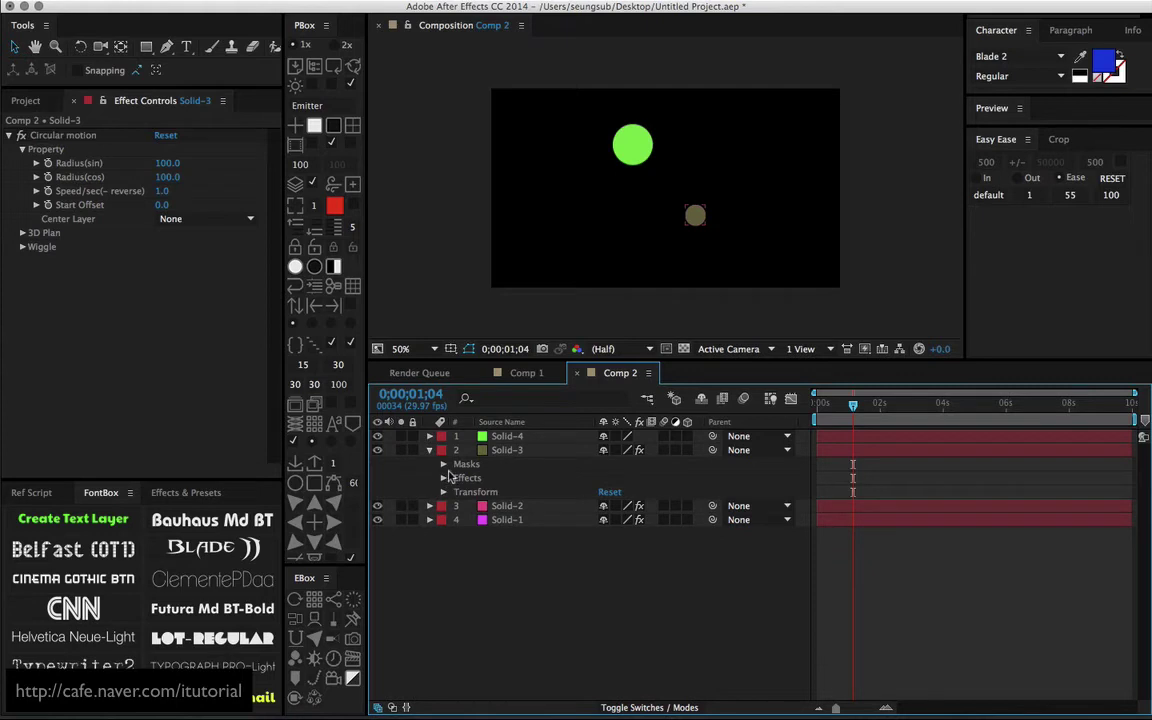
{"action": "left_click", "coordinate": [443, 478]}
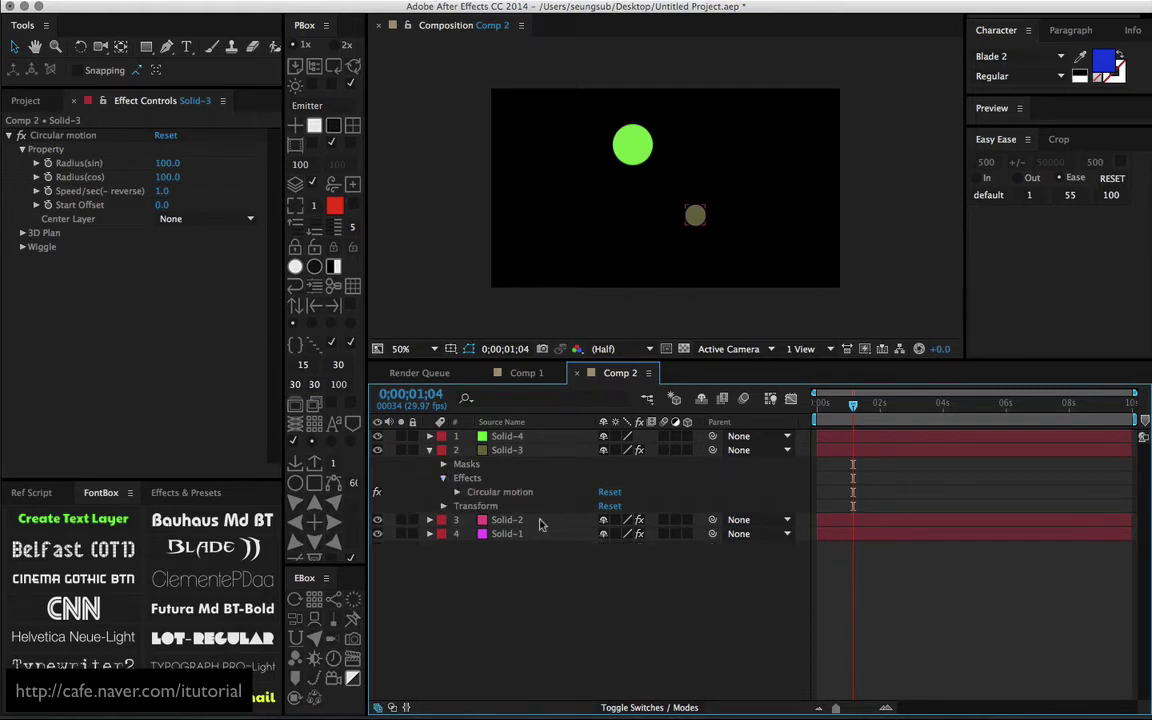
{"action": "left_click", "coordinate": [457, 492]}
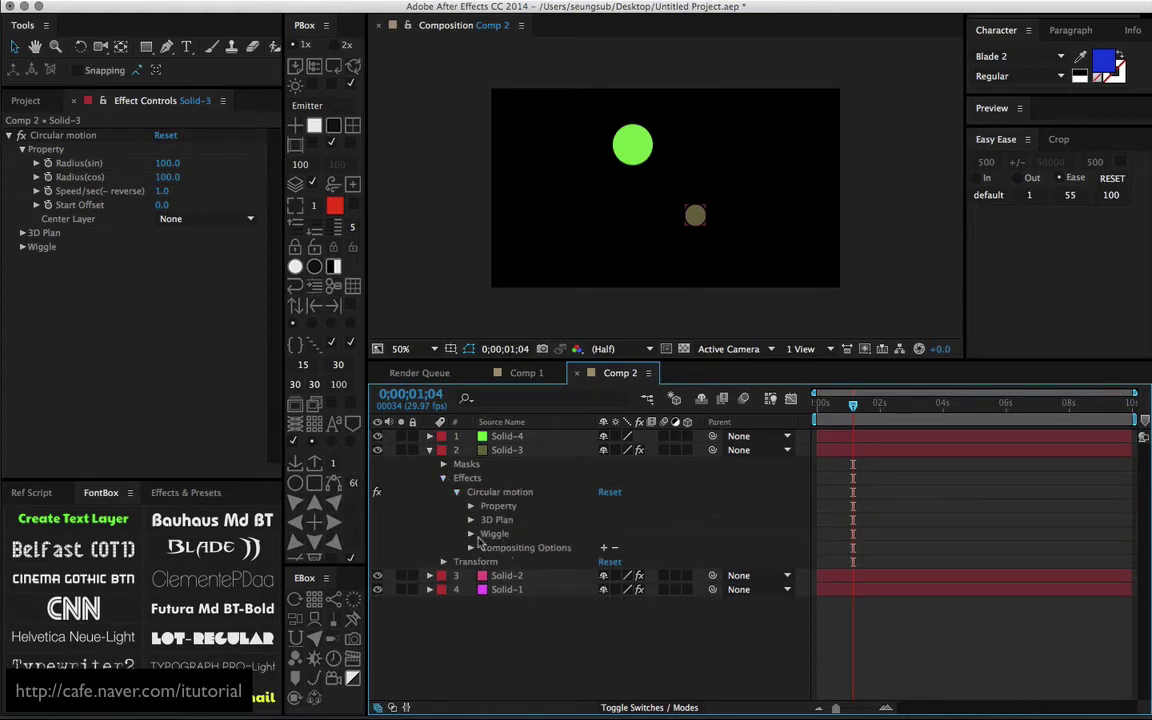
{"action": "left_click", "coordinate": [471, 507]}
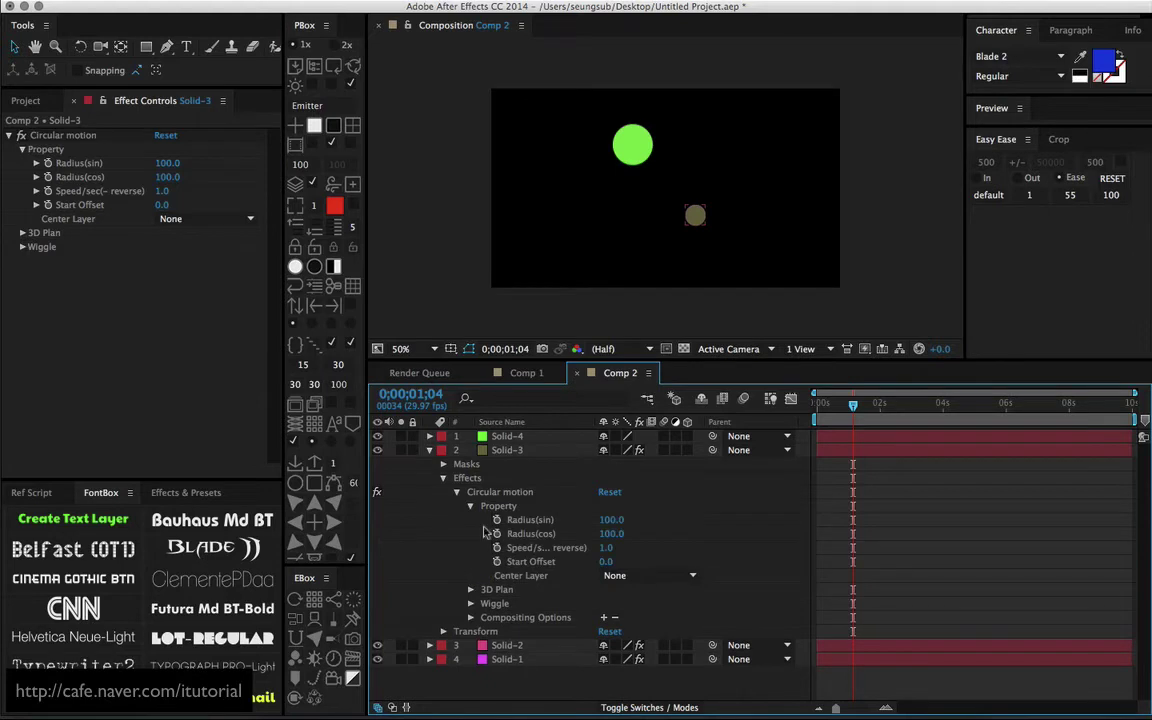
{"action": "left_click", "coordinate": [526, 579]}
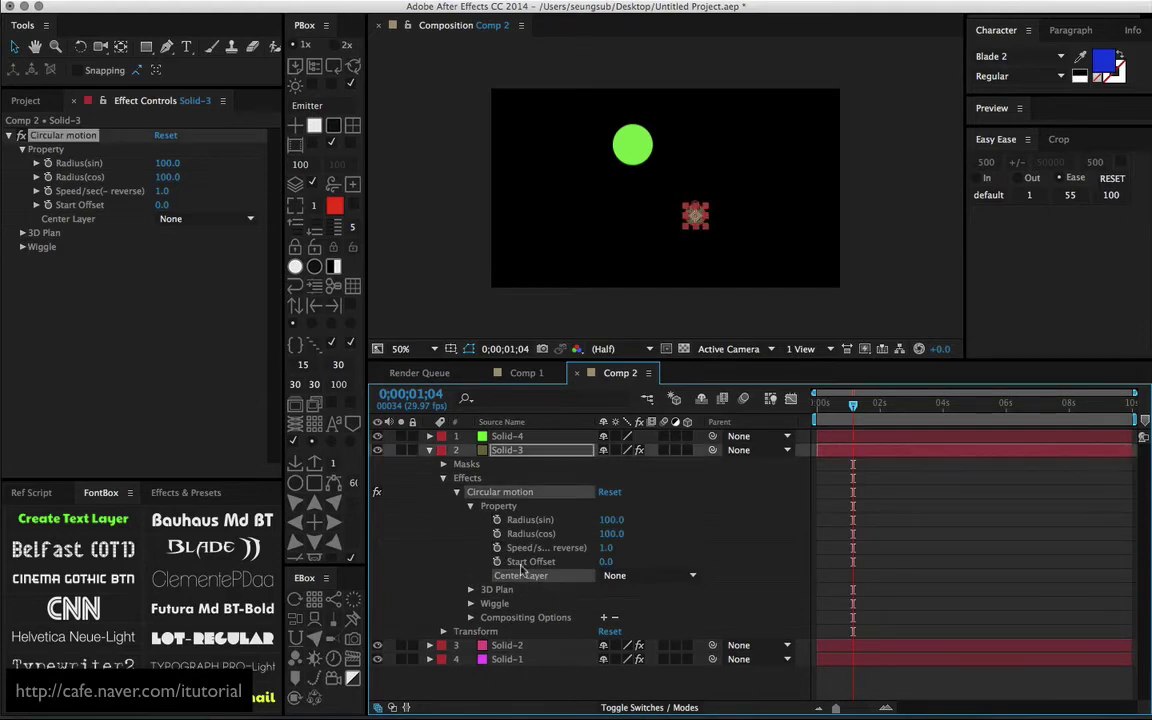
{"action": "left_click", "coordinate": [315, 68]}
{"action": "left_click_drag", "start_coordinate": [545, 287], "coordinate": [268, 377]}
{"action": "left_click", "coordinate": [321, 493]}
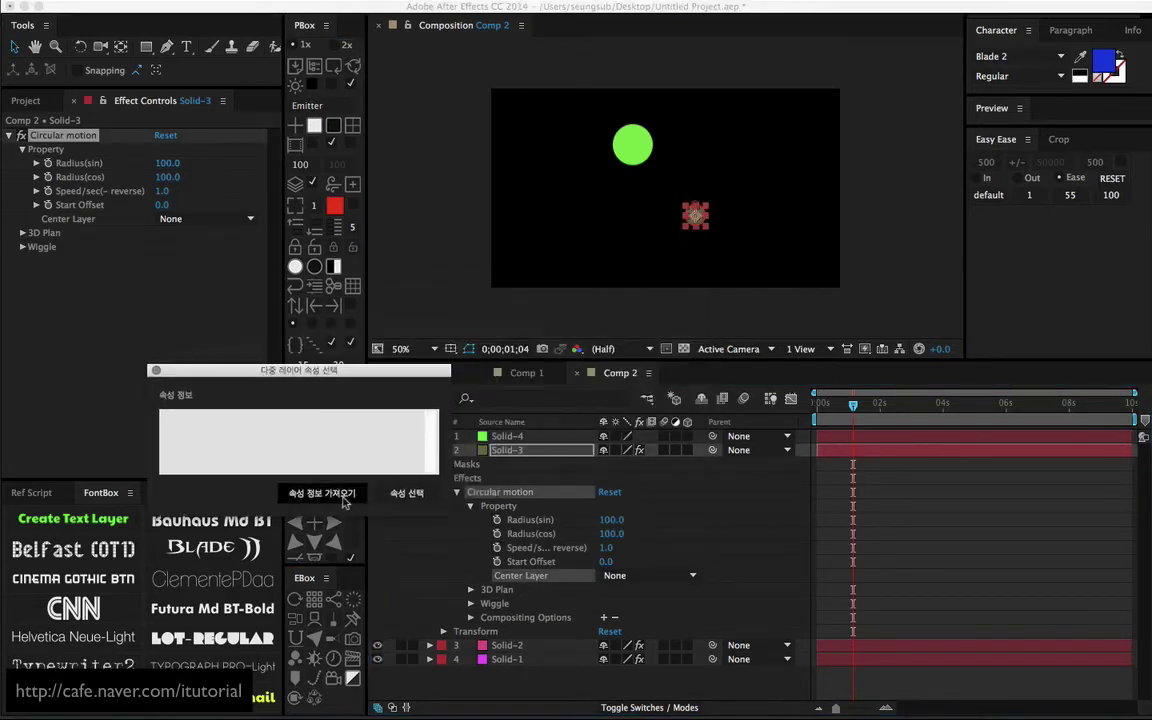
{"action": "left_click_drag", "start_coordinate": [362, 371], "coordinate": [245, 522]}
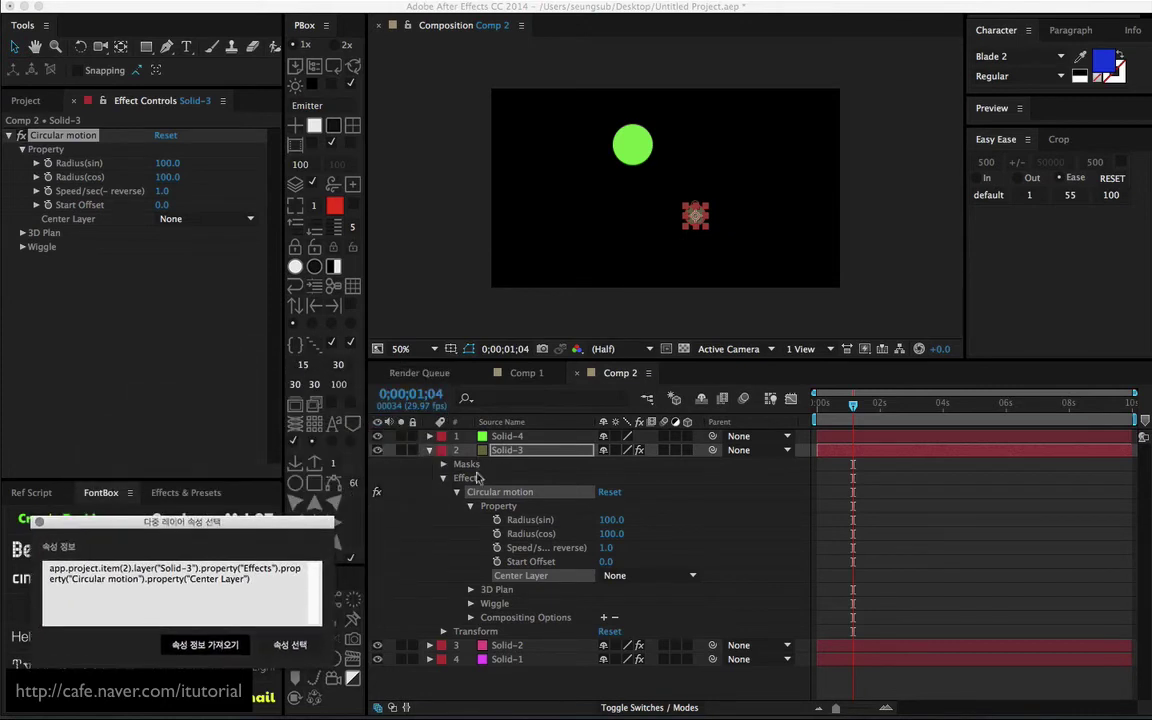
Step: Select the Center Layer property of Solid-1, Solid-2 and Solid-3 together with the script, and set it to Solid-4
{"action": "left_click", "coordinate": [443, 478]}
{"action": "left_click", "coordinate": [430, 450]}
{"action": "left_click", "coordinate": [522, 509]}
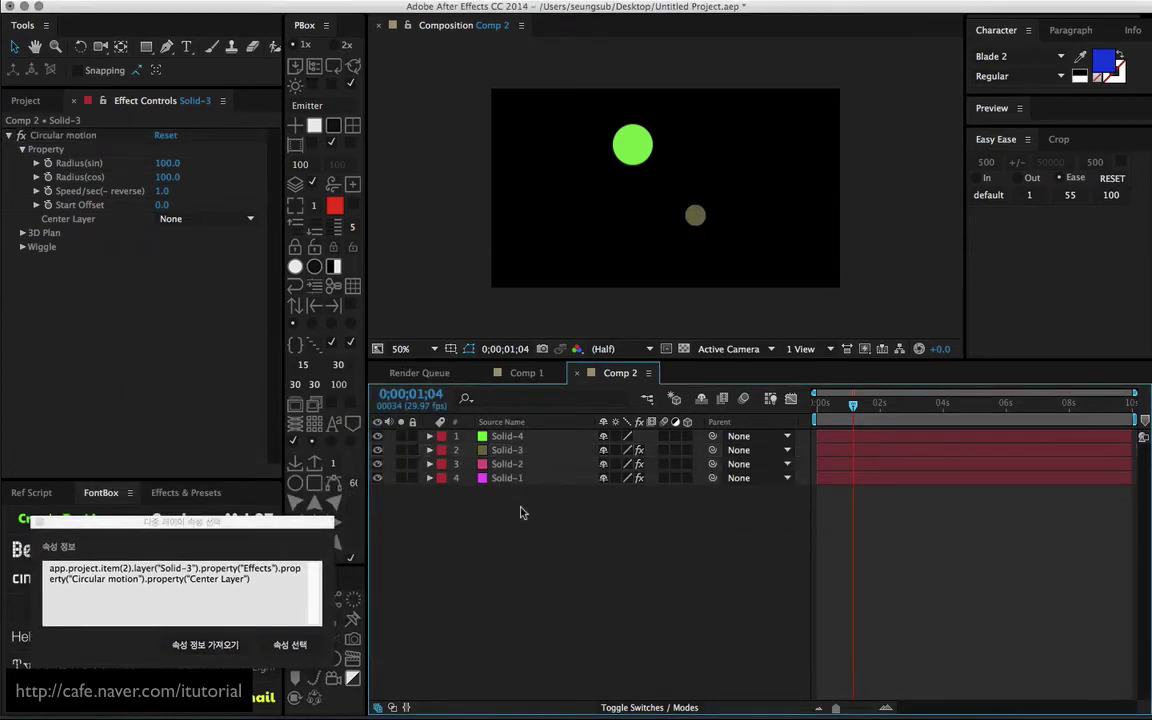
{"action": "left_click", "coordinate": [518, 477]}
{"action": "left_click", "coordinate": [510, 450], "text": "shift"}
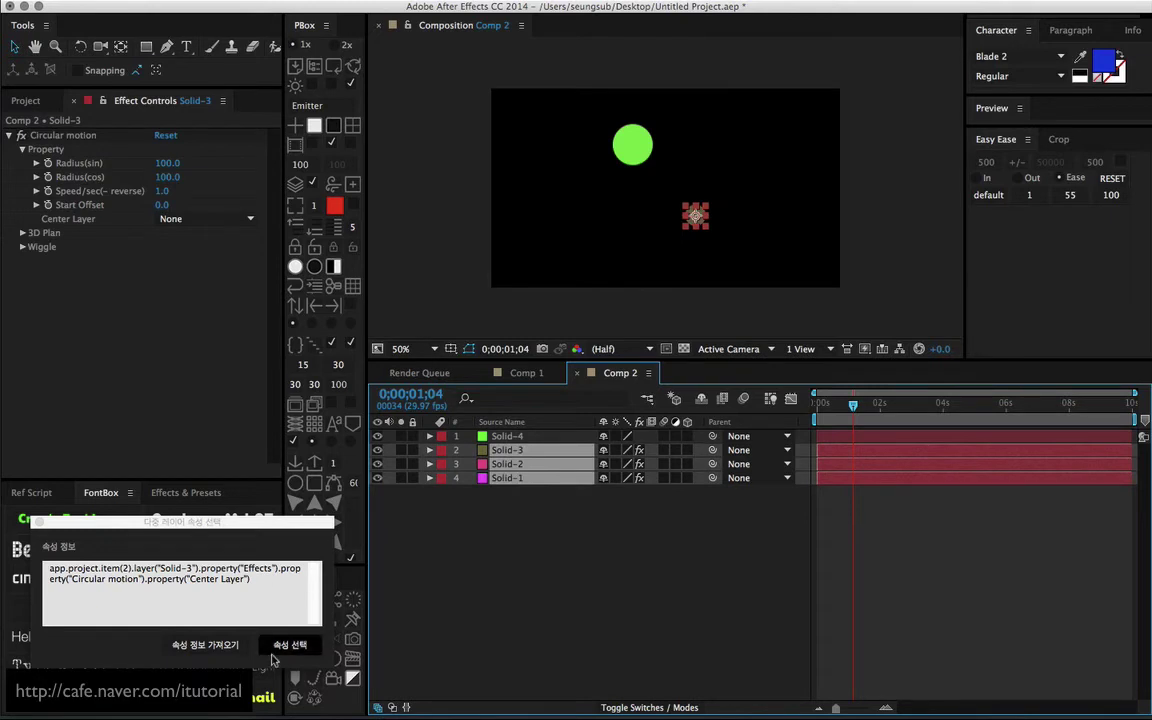
{"action": "left_click", "coordinate": [291, 646]}
{"action": "left_click", "coordinate": [244, 221]}
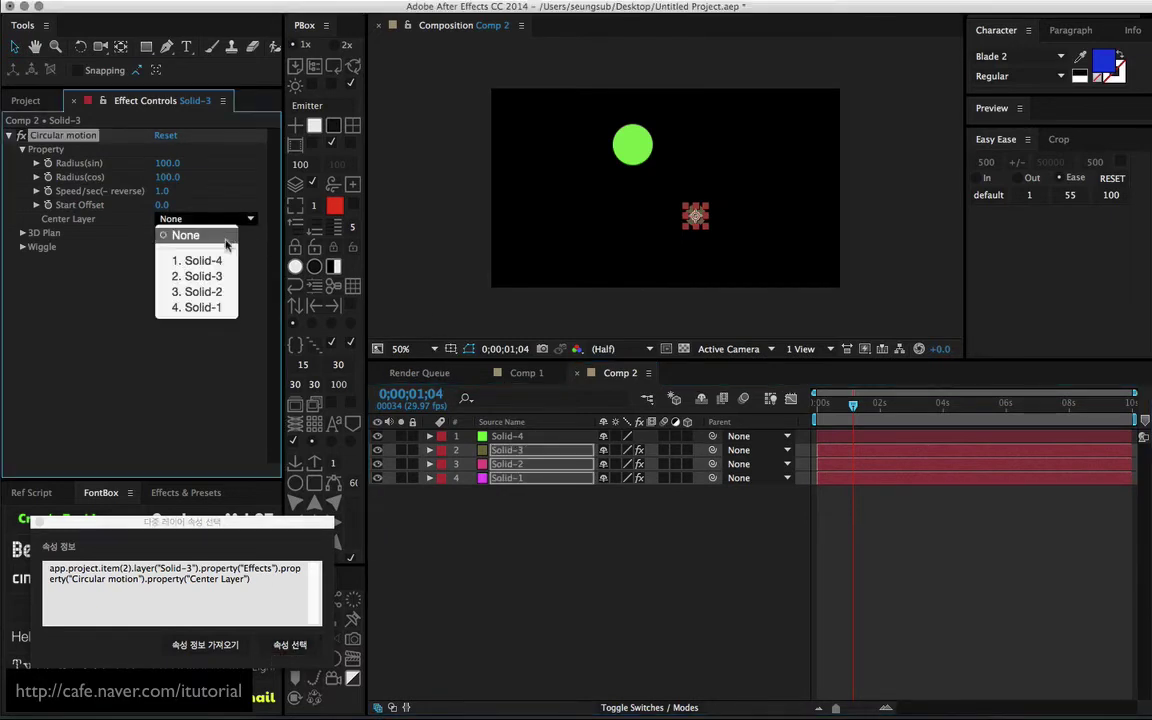
{"action": "left_click", "coordinate": [205, 260]}
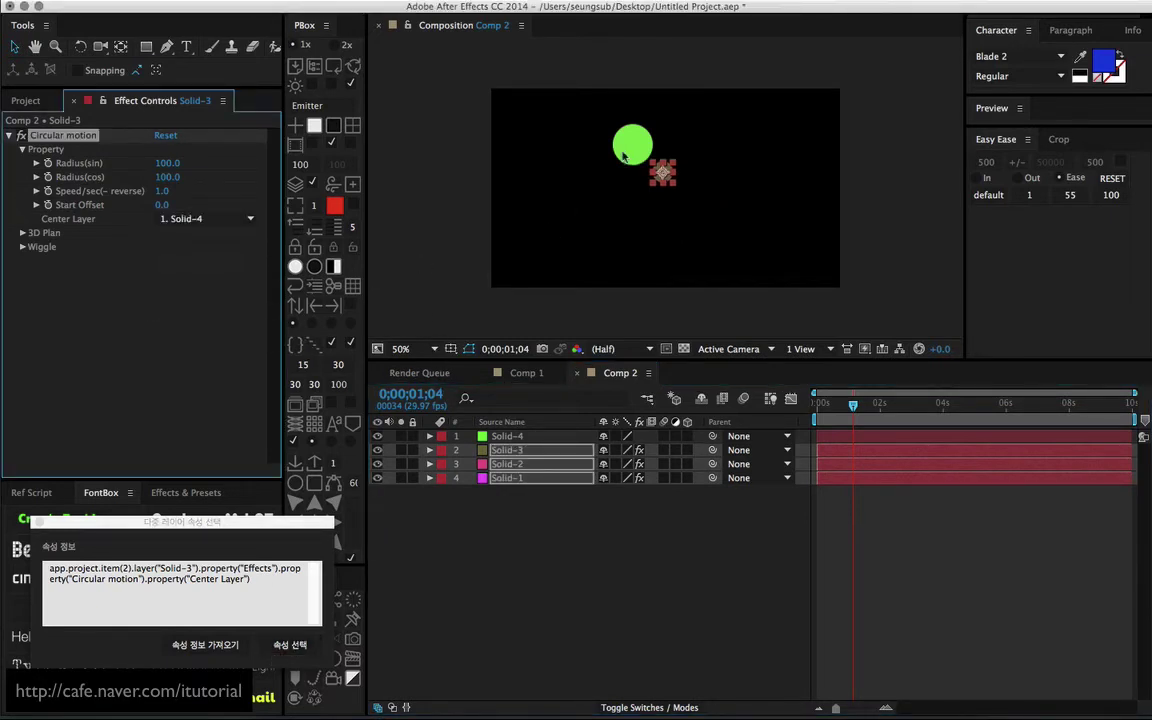
Step: Preview the orbit around Solid-4, move Solid-4 toward the lower right and return to 0;00;01;00
{"action": "left_click", "coordinate": [567, 533]}
{"action": "key", "text": "space"}
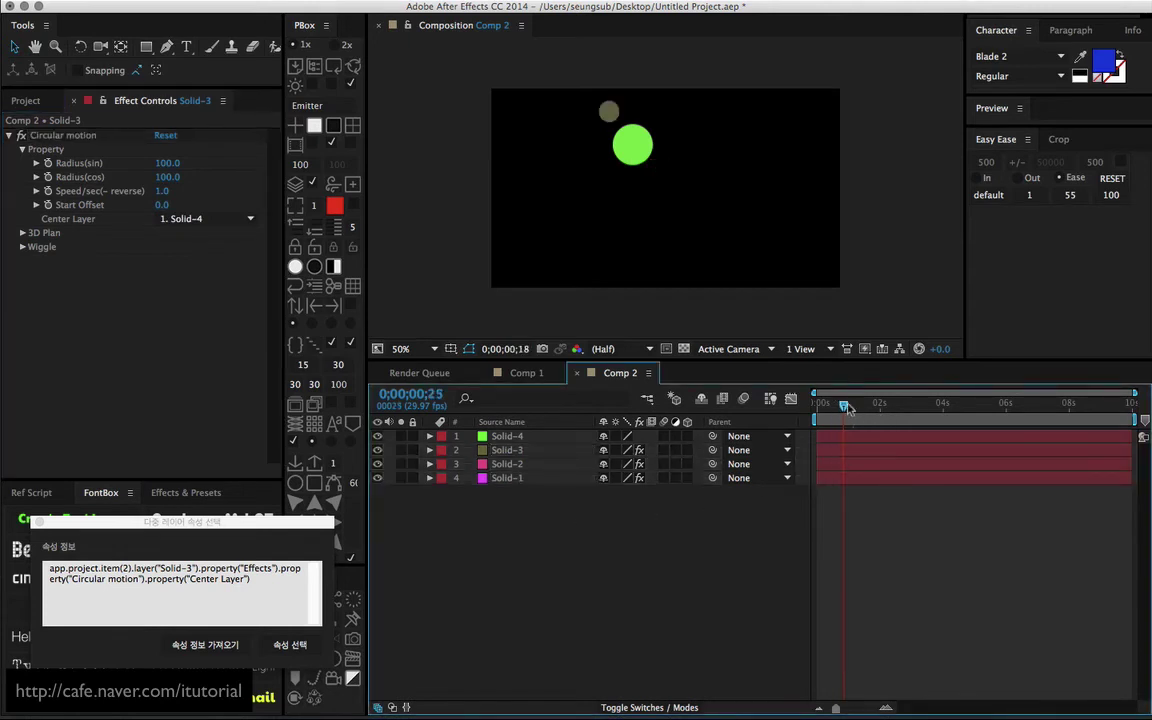
{"action": "left_click_drag", "start_coordinate": [642, 166], "coordinate": [728, 196]}
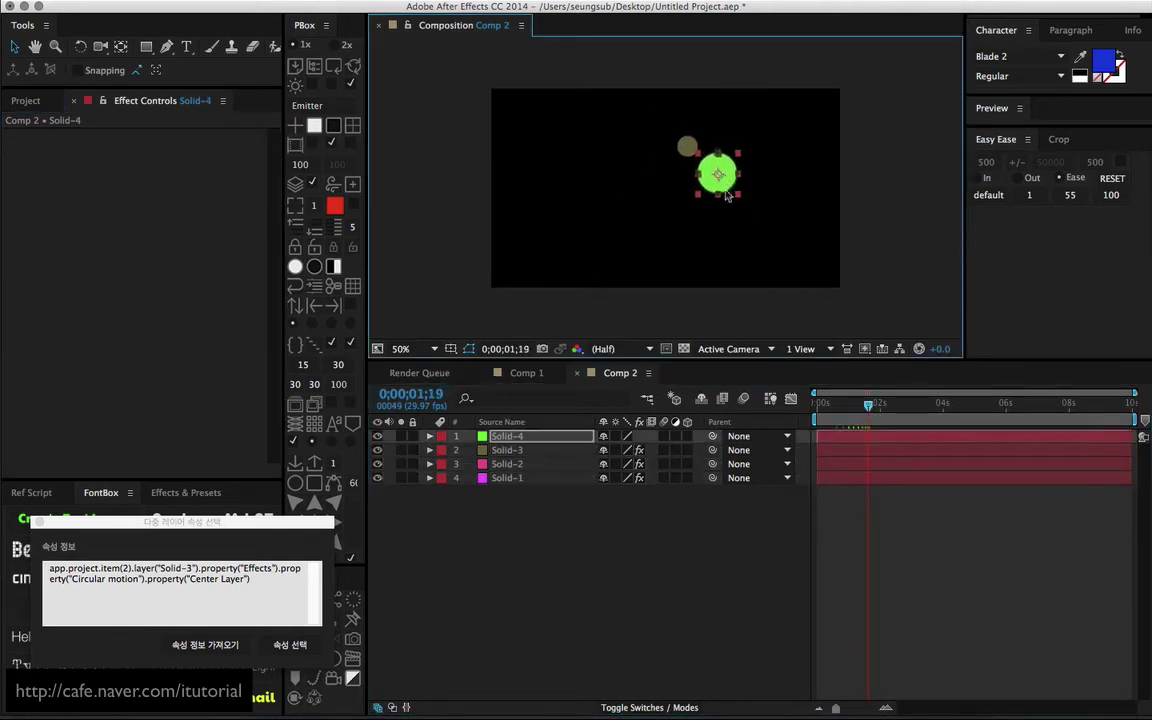
{"action": "left_click_drag", "start_coordinate": [855, 424], "coordinate": [848, 424]}
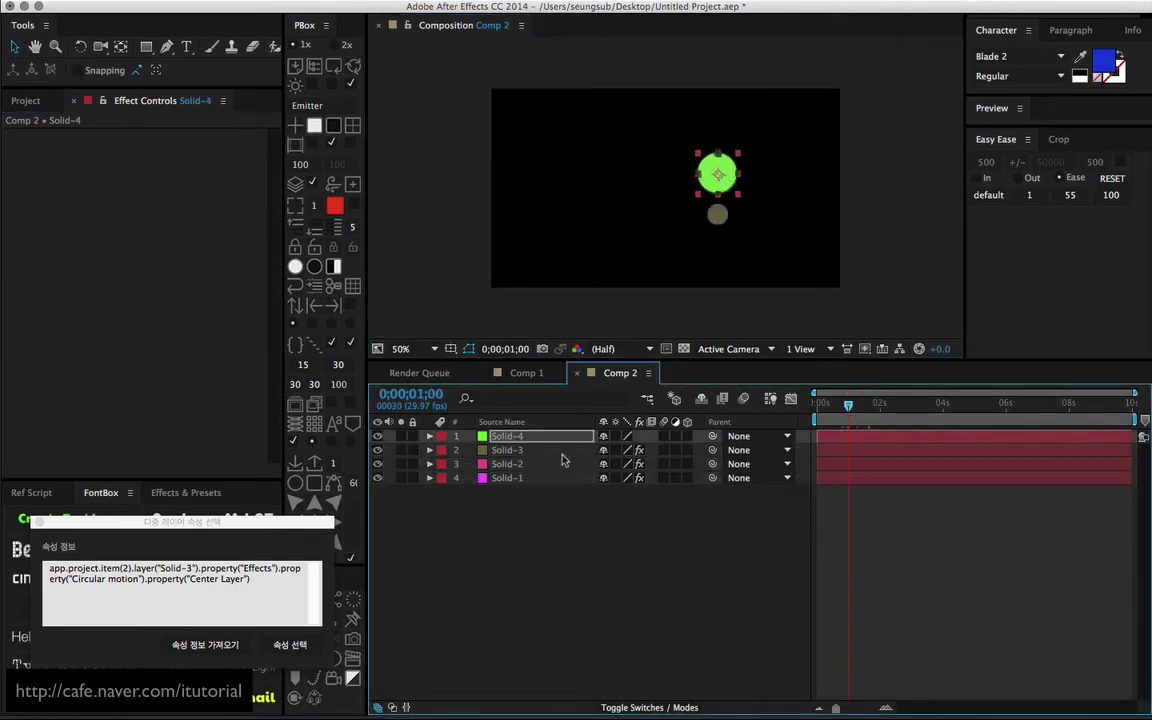
Step: Set the Circular motion Start Offset to 19 for Solid-3 and to about 61 for Solid-2
{"action": "left_click", "coordinate": [520, 450]}
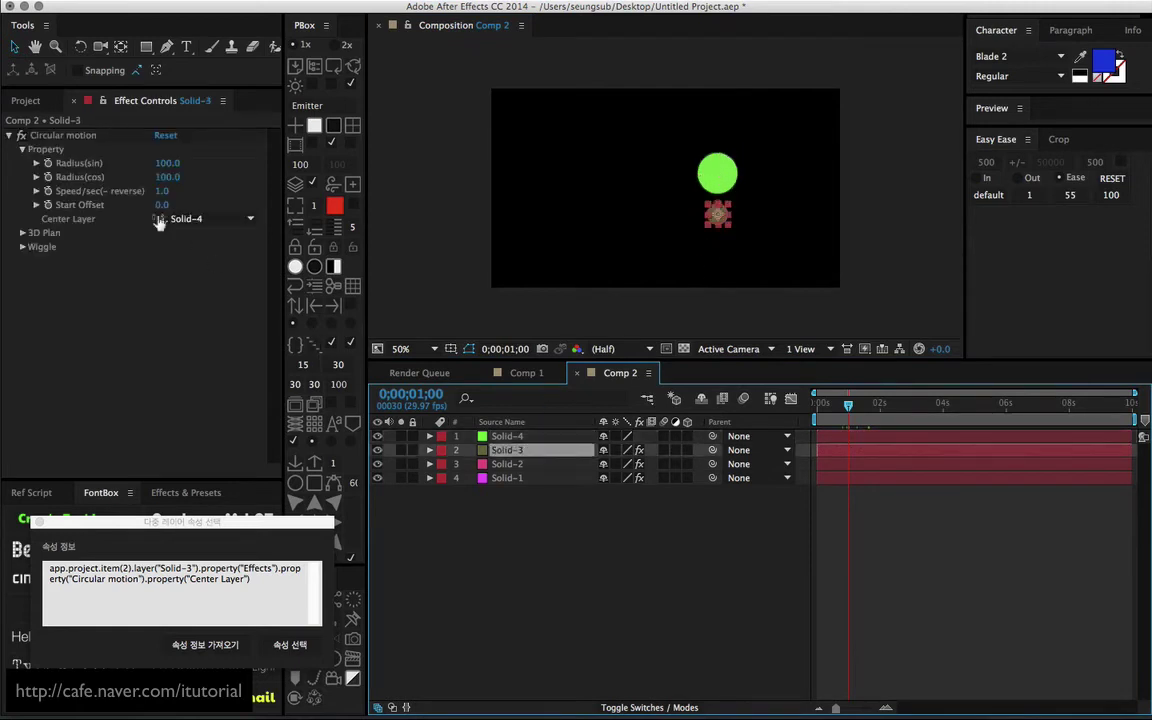
{"action": "left_click_drag", "start_coordinate": [163, 210], "coordinate": [182, 210]}
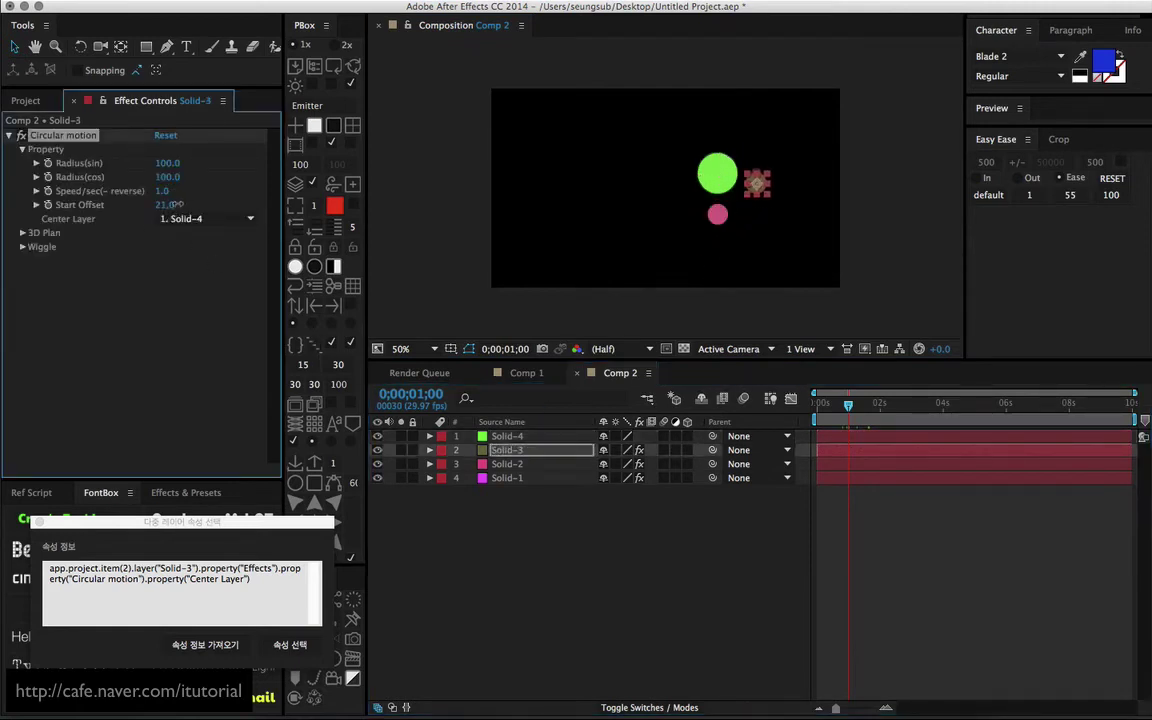
{"action": "left_click", "coordinate": [502, 466]}
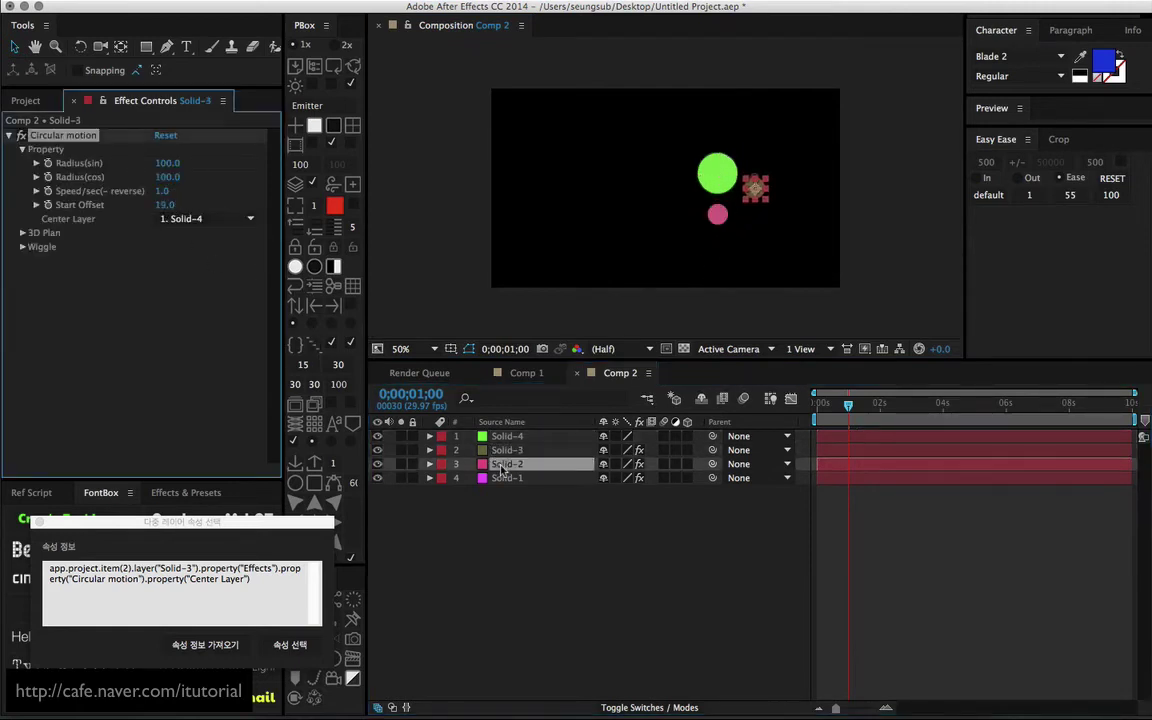
{"action": "left_click", "coordinate": [22, 149]}
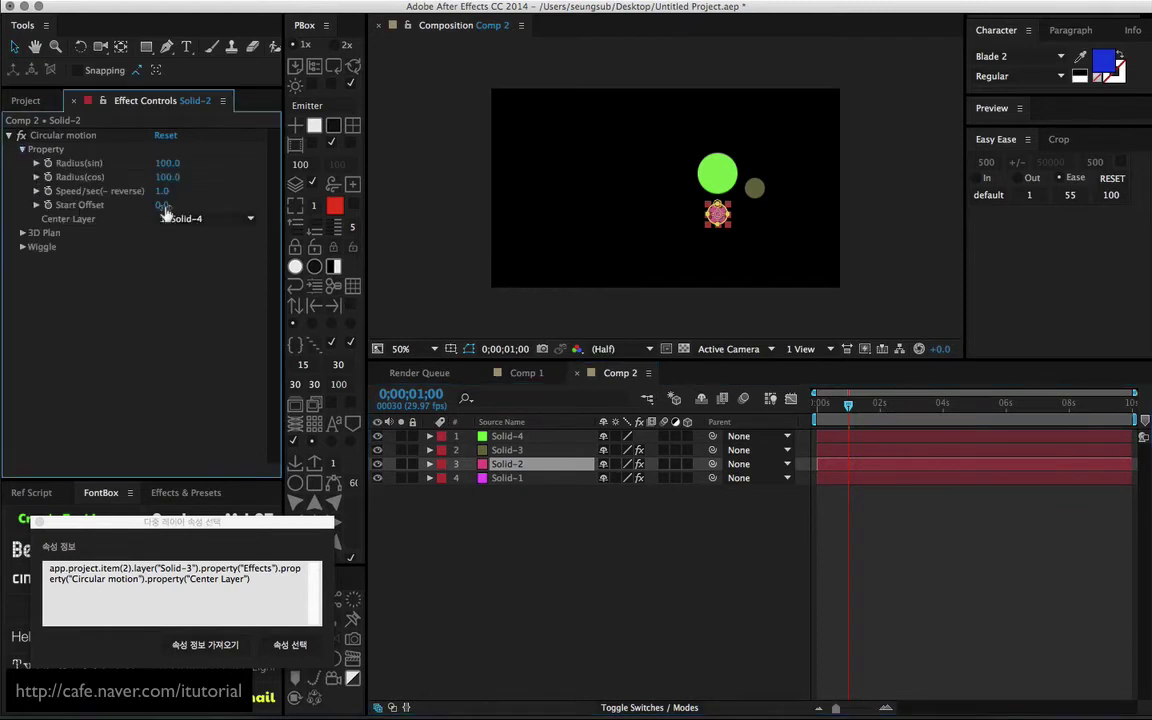
{"action": "left_click_drag", "start_coordinate": [163, 205], "coordinate": [185, 181]}
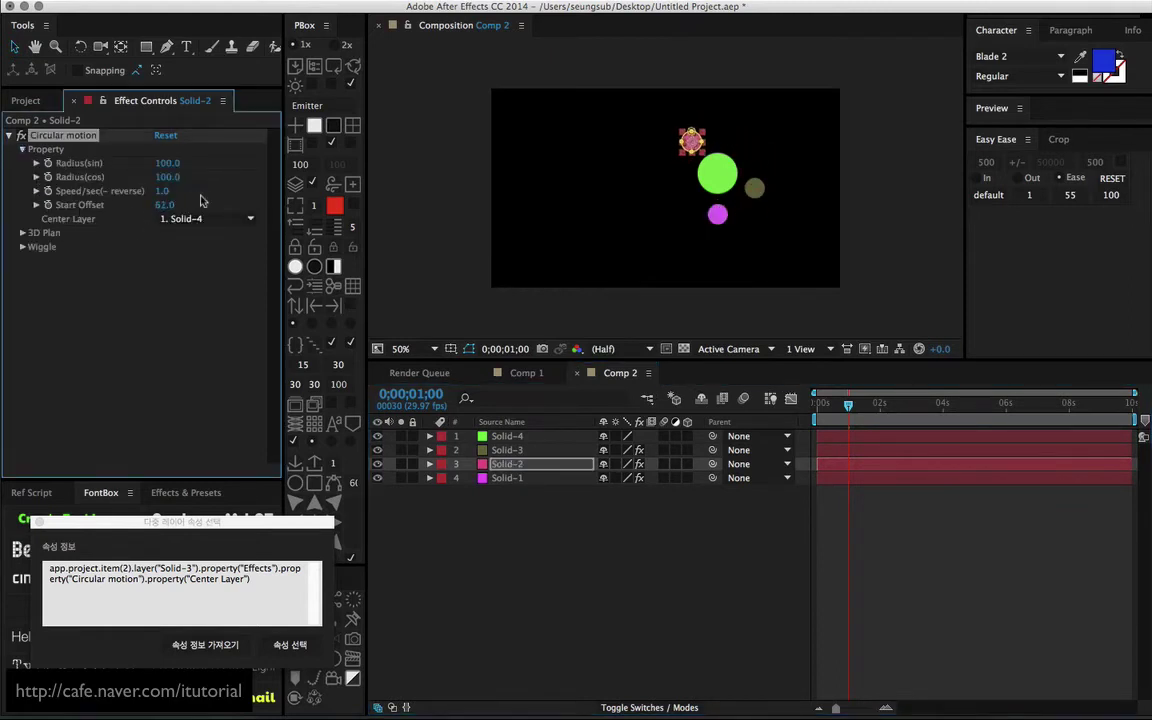
Step: Set Solid-1's Start Offset to -9 and preview the spaced-out orbit up to 0;00;01;16
{"action": "left_click", "coordinate": [508, 479]}
{"action": "left_click", "coordinate": [22, 149]}
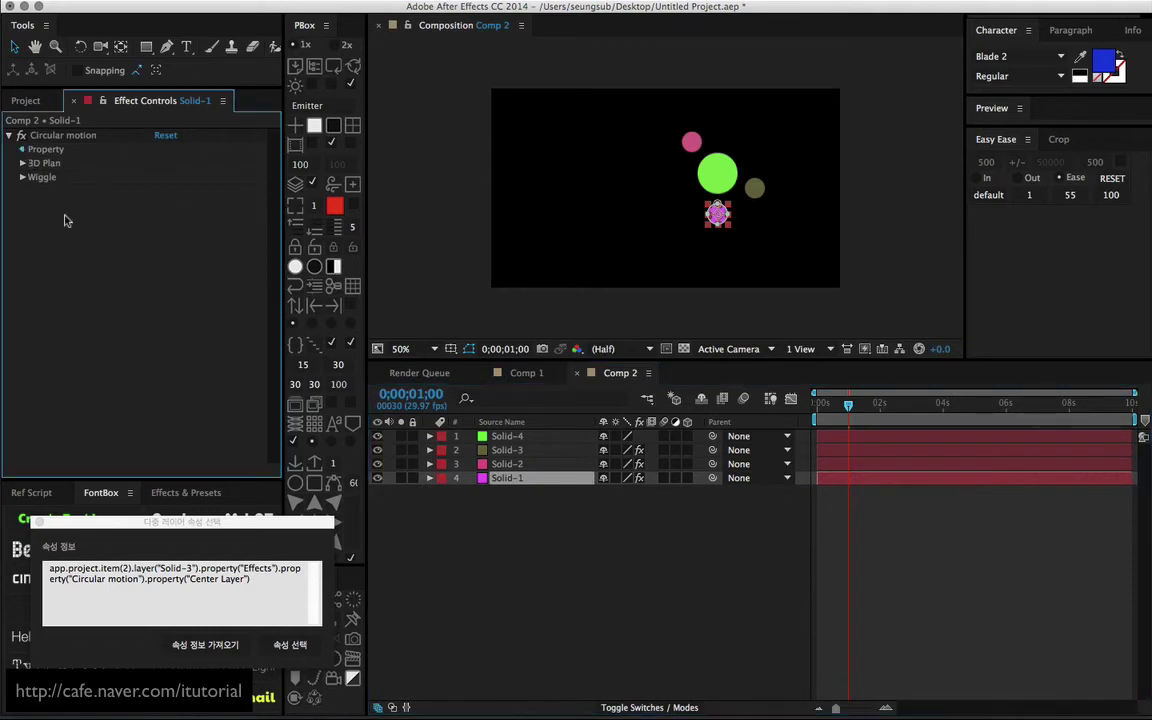
{"action": "mouse_move", "coordinate": [163, 204]}
{"action": "left_mouse_down"}
{"action": "mouse_move", "coordinate": [144, 185]}
{"action": "mouse_move", "coordinate": [178, 213]}
{"action": "left_mouse_up"}
{"action": "left_click_drag", "start_coordinate": [826, 408], "coordinate": [865, 406]}
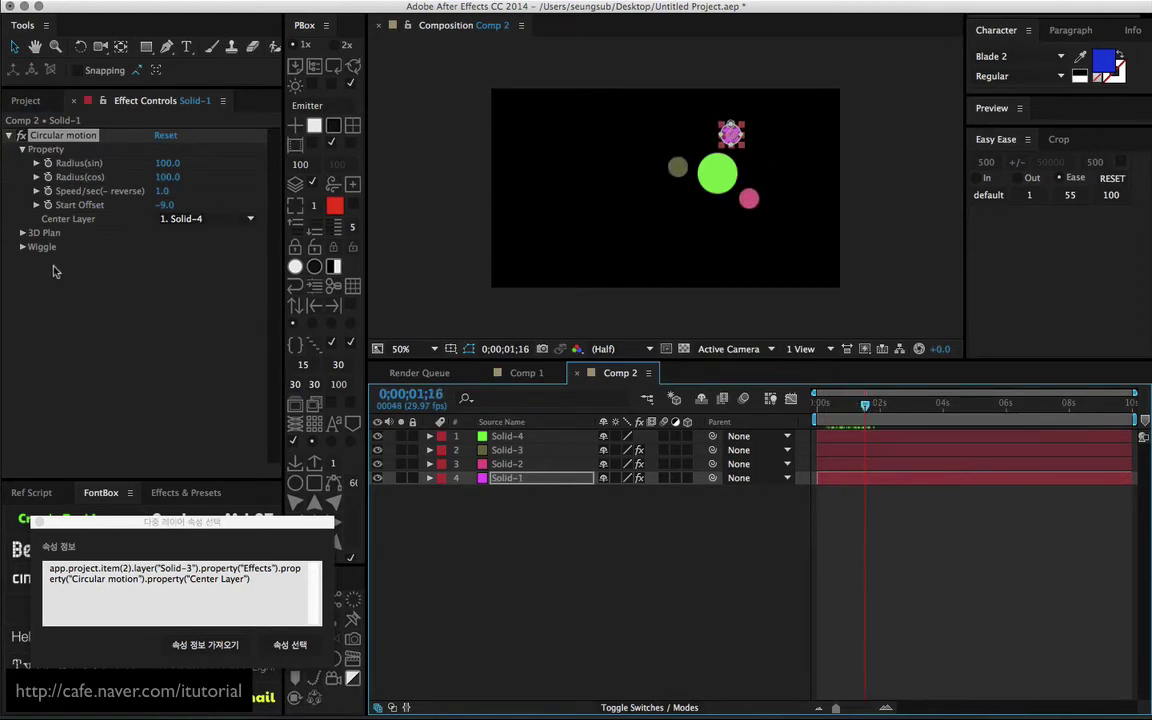
Step: Turn on the Circular motion Wiggle for Solid-1, Solid-2 and Solid-3, previewing the motion and stopping at 0;00;01;27
{"action": "left_click", "coordinate": [22, 247]}
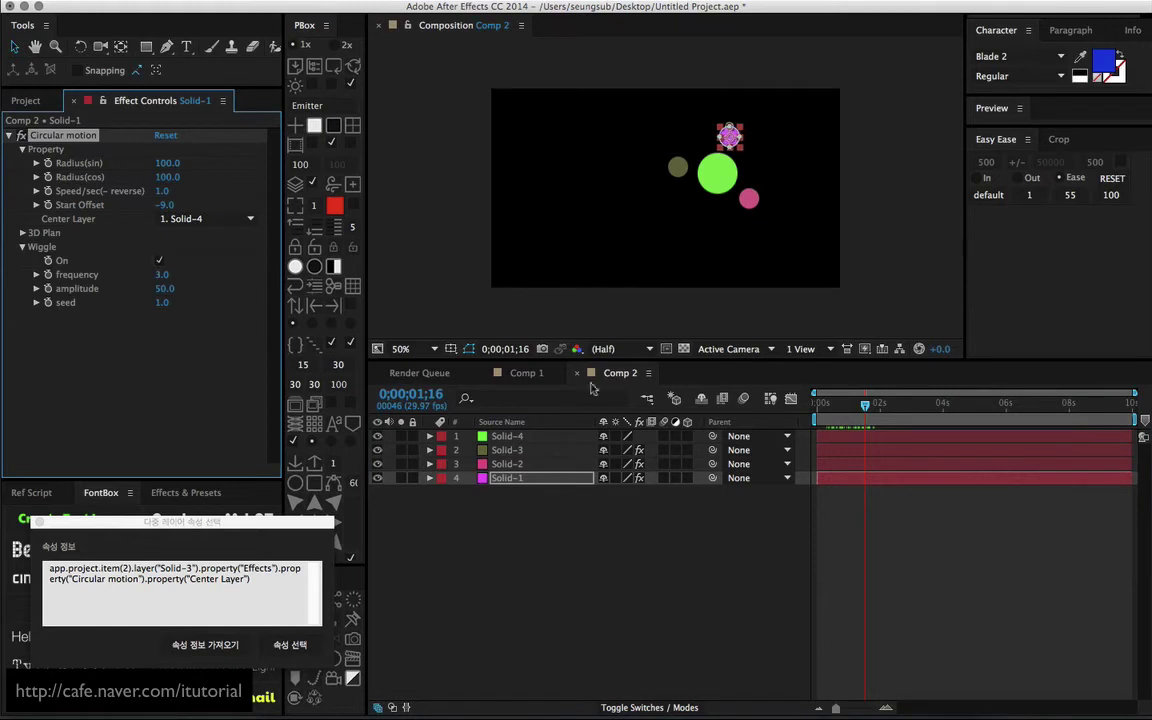
{"action": "left_click_drag", "start_coordinate": [828, 407], "coordinate": [884, 397]}
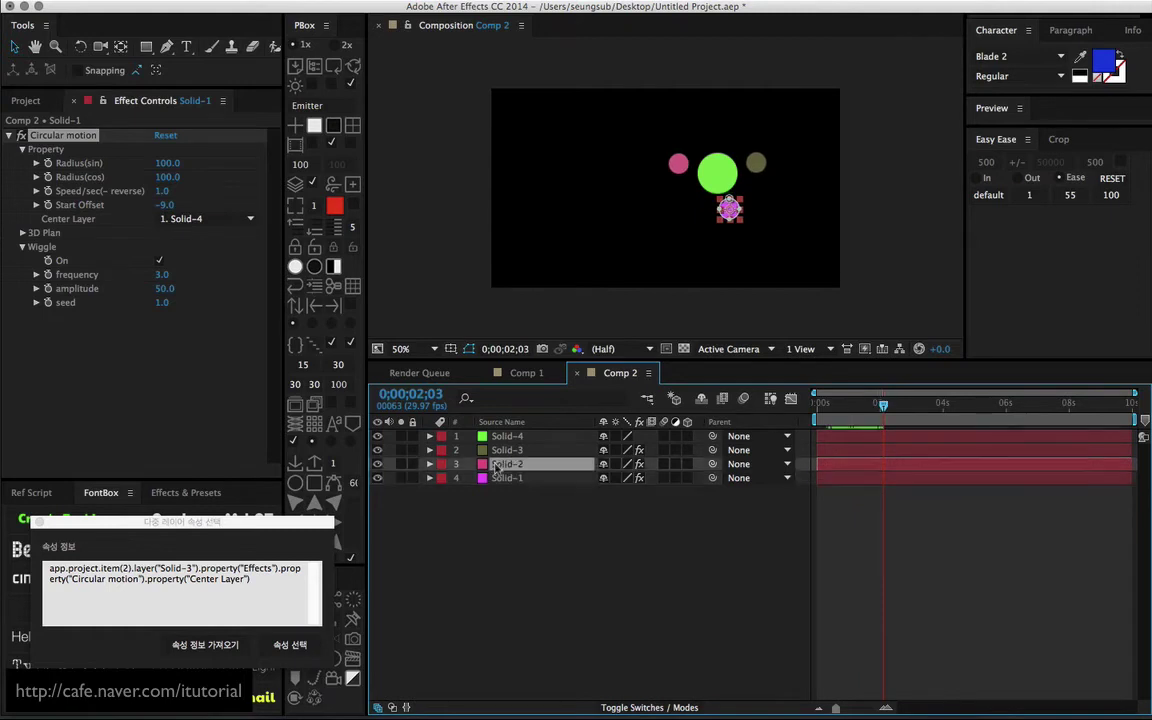
{"action": "left_click", "coordinate": [678, 163]}
{"action": "left_click", "coordinate": [22, 247]}
{"action": "left_click", "coordinate": [22, 247]}
{"action": "left_click", "coordinate": [160, 260]}
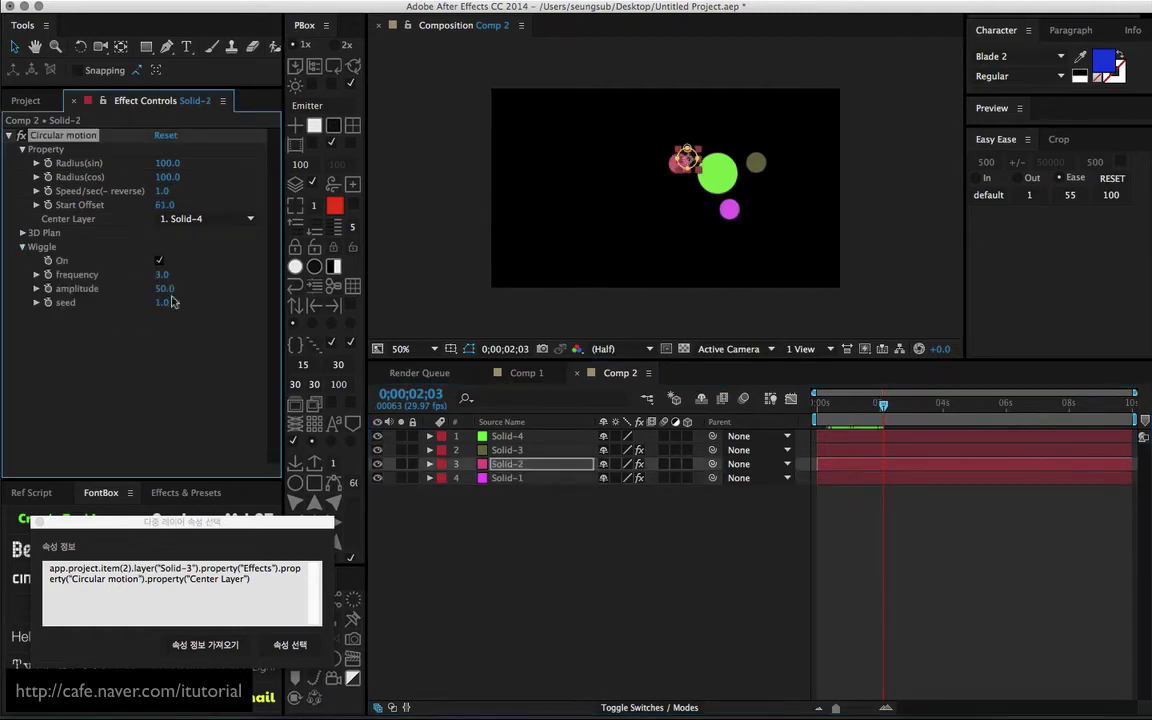
{"action": "left_click", "coordinate": [522, 449]}
{"action": "left_click", "coordinate": [22, 247]}
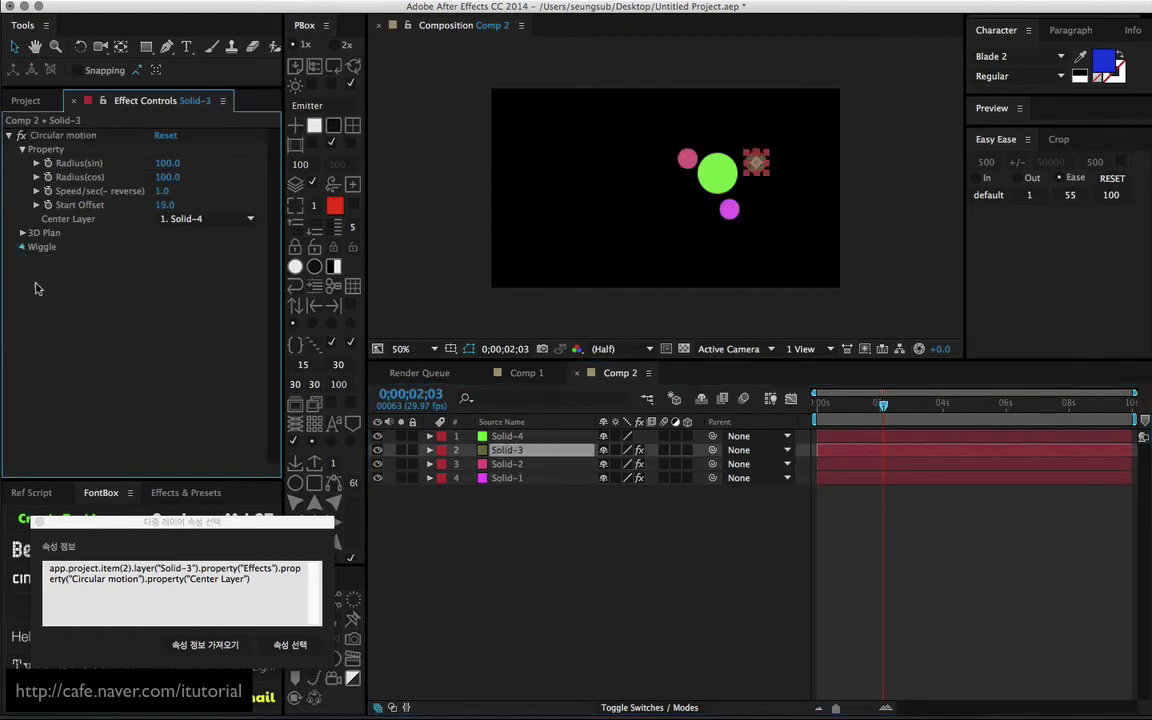
{"action": "left_click", "coordinate": [159, 260]}
{"action": "left_click_drag", "start_coordinate": [834, 401], "coordinate": [877, 406]}
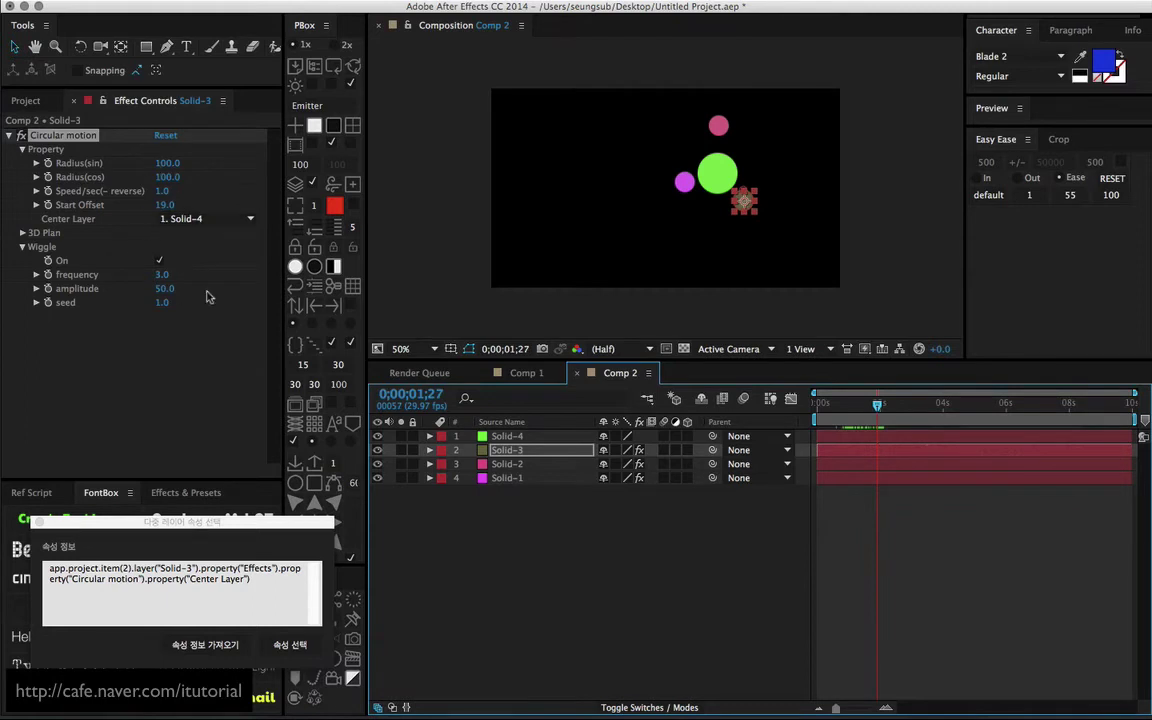
Step: Make all four solid layers 3D and switch Solid-3's Circular motion to the XZ Plan
{"action": "left_click", "coordinate": [22, 233]}
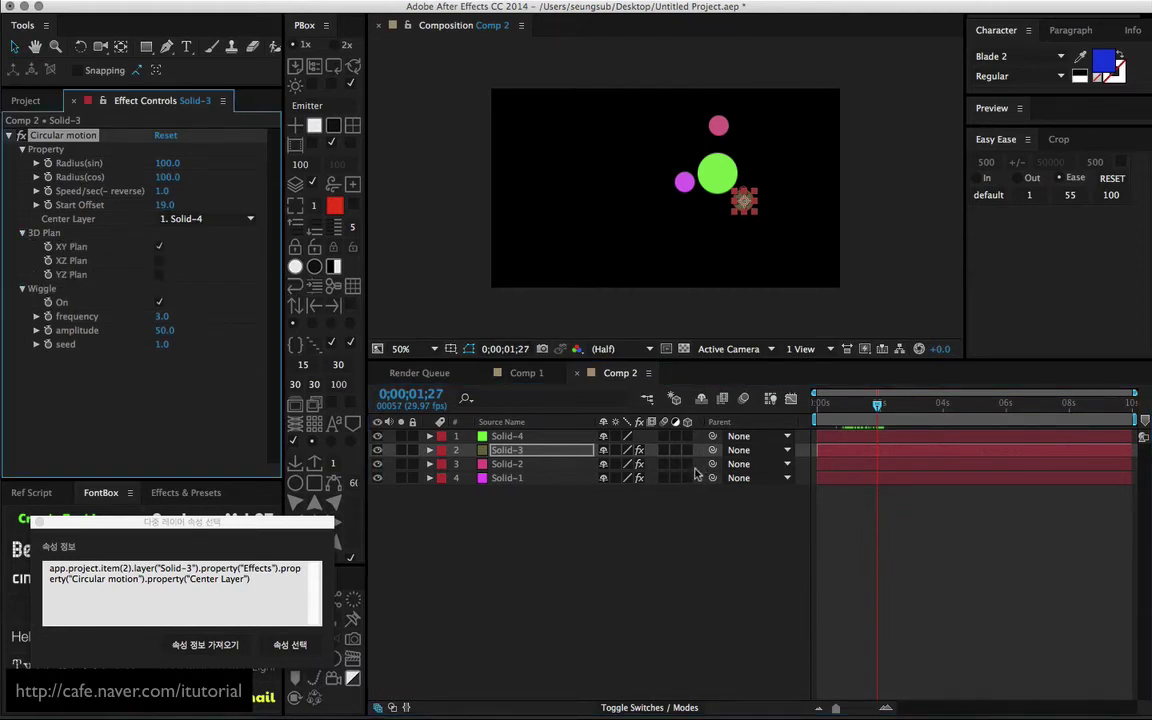
{"action": "left_click_drag", "start_coordinate": [687, 464], "coordinate": [687, 436]}
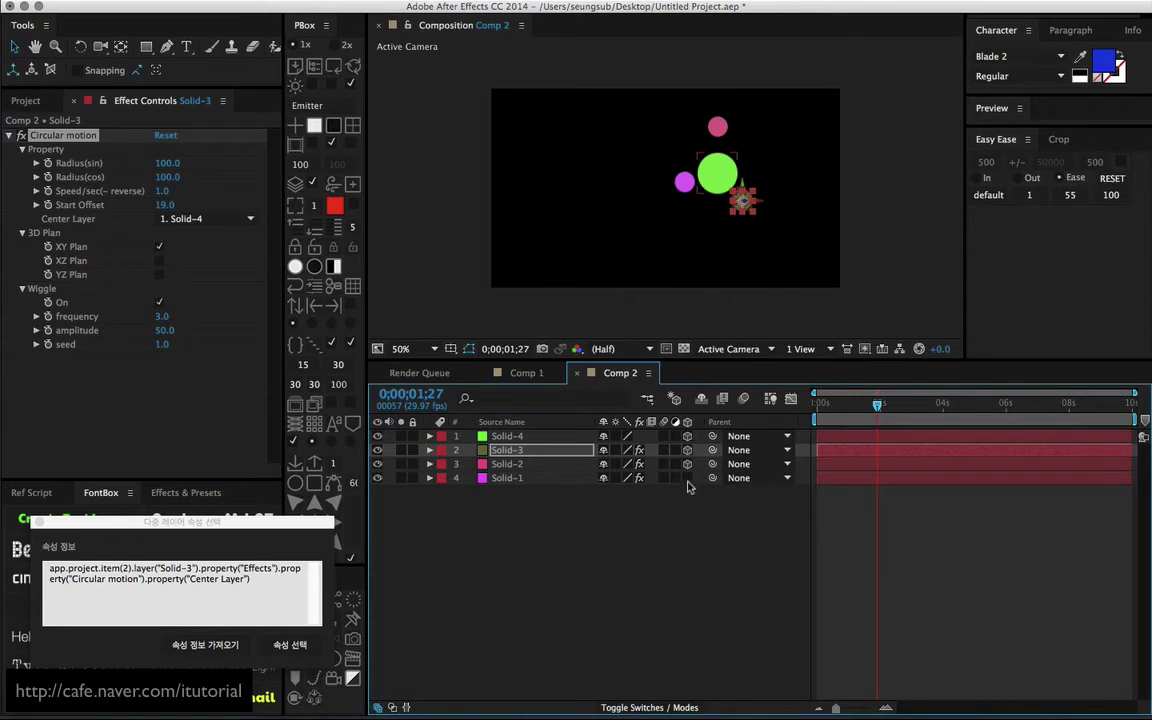
{"action": "left_click", "coordinate": [505, 450]}
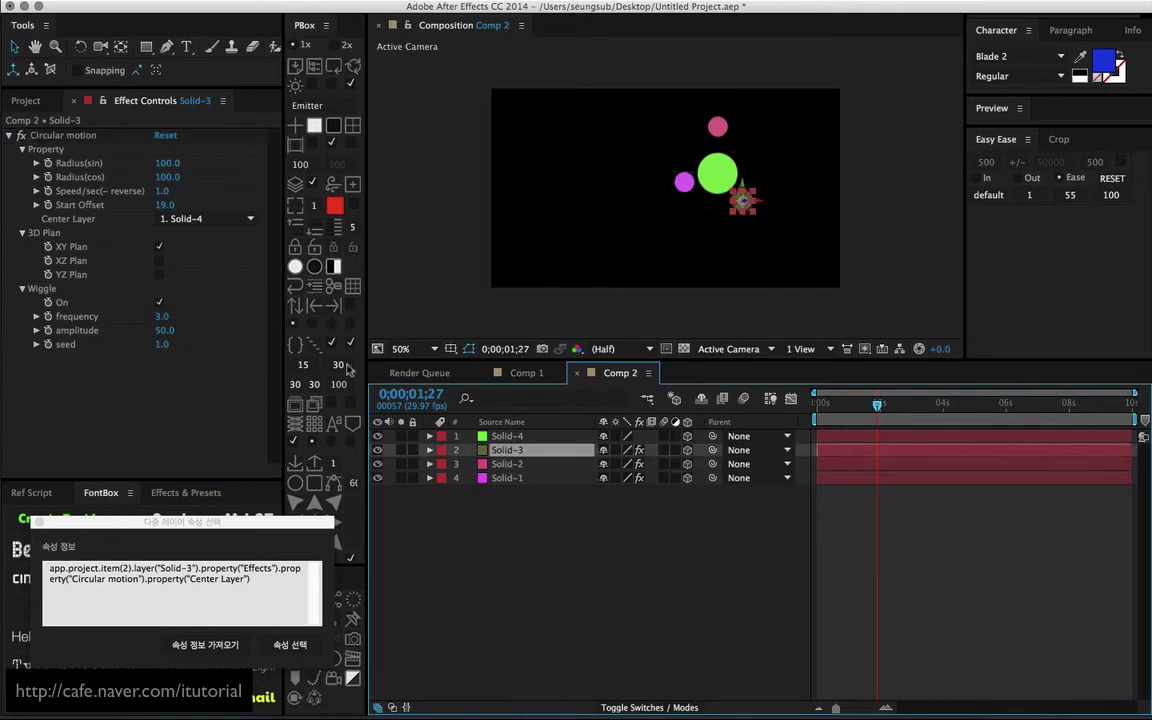
{"action": "left_click", "coordinate": [159, 261]}
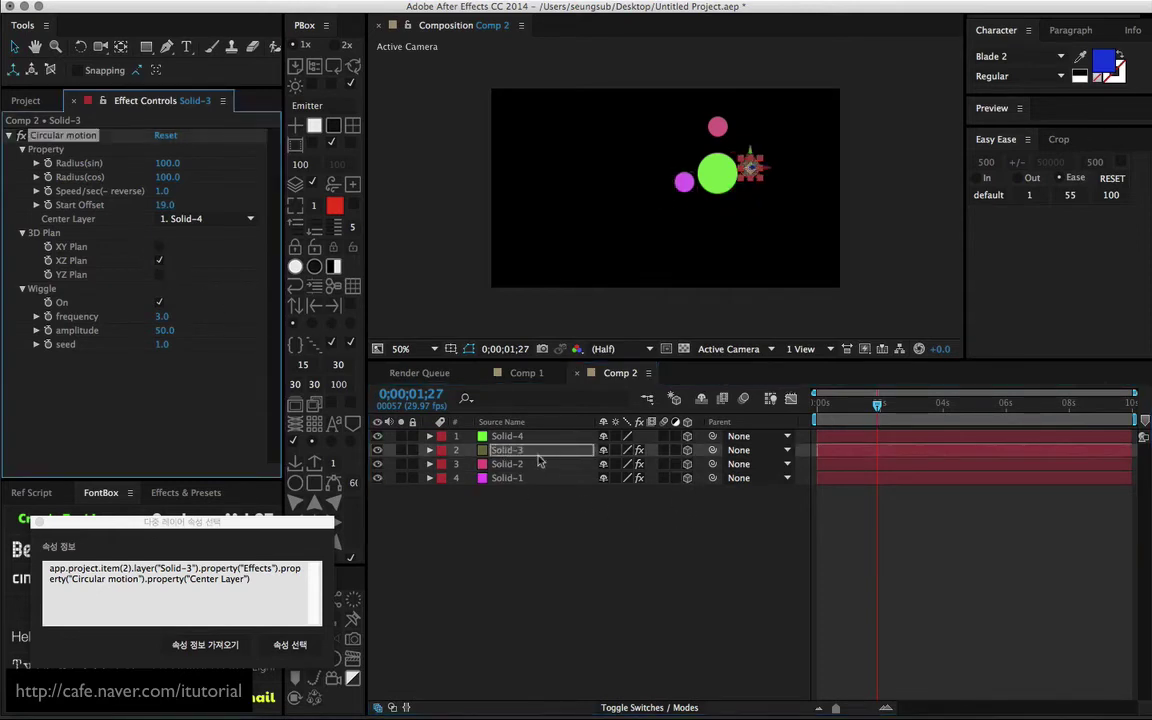
Step: Switch Solid-2's Circular motion to the YZ Plan and preview the orbits in 3D, stopping at 0;00;01;05
{"action": "left_click", "coordinate": [520, 465]}
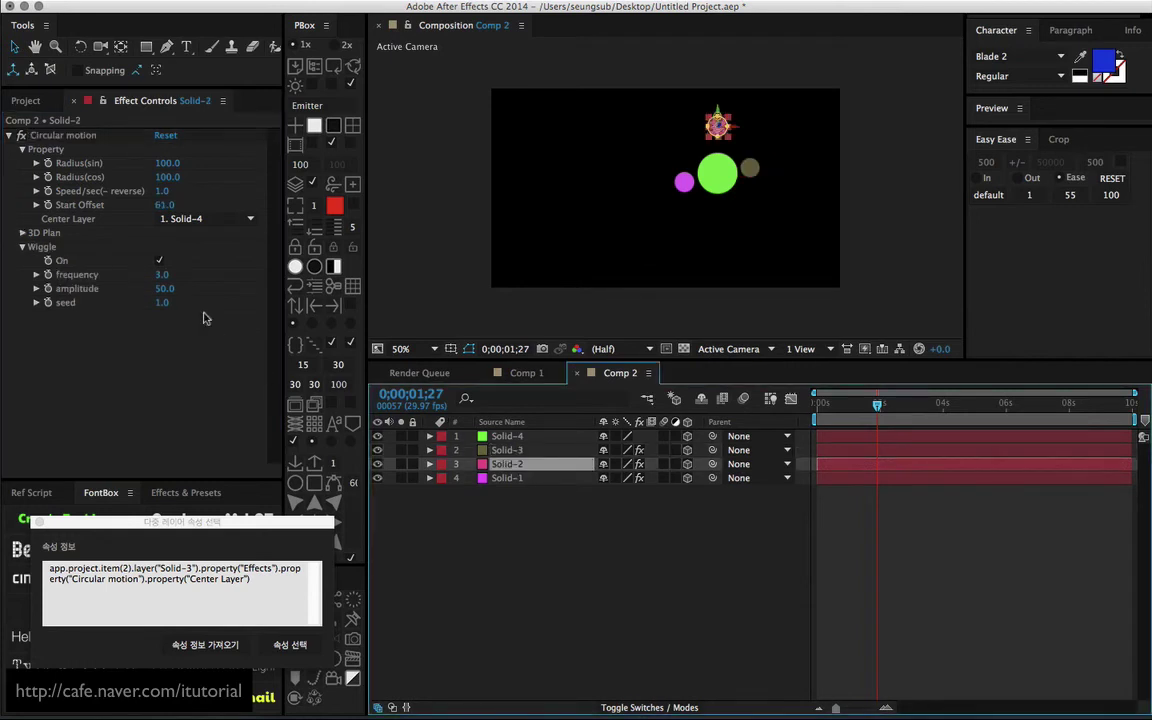
{"action": "left_click", "coordinate": [22, 232]}
{"action": "left_click", "coordinate": [159, 261]}
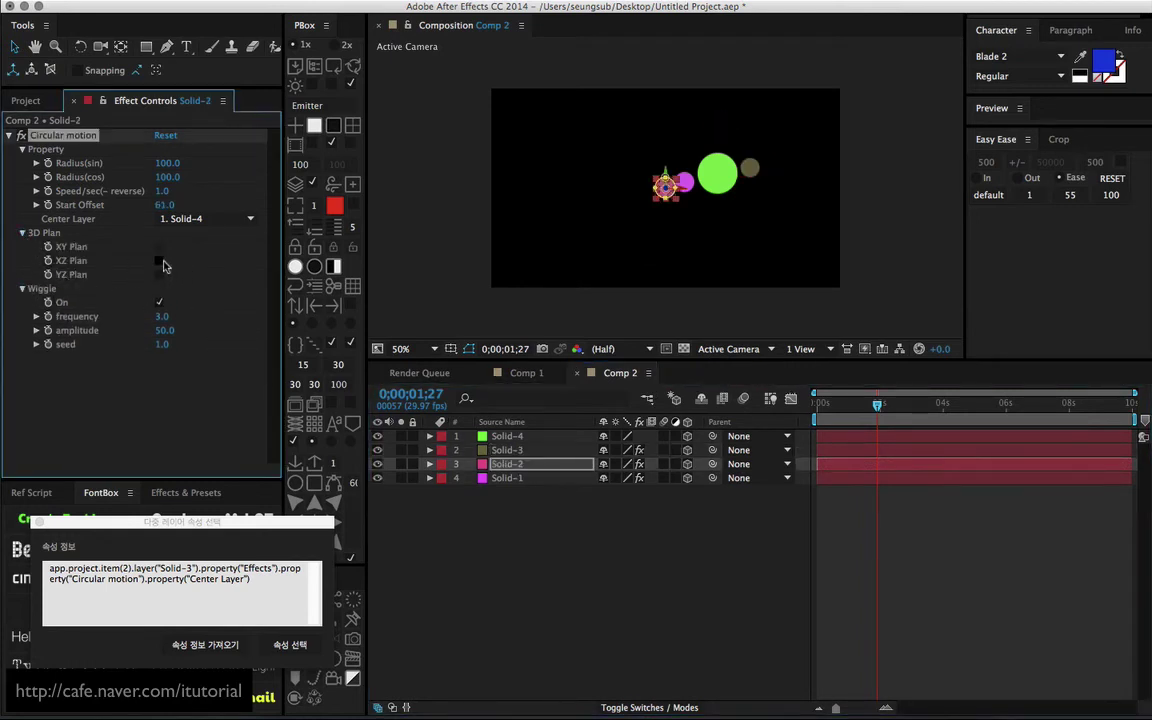
{"action": "left_click", "coordinate": [159, 274]}
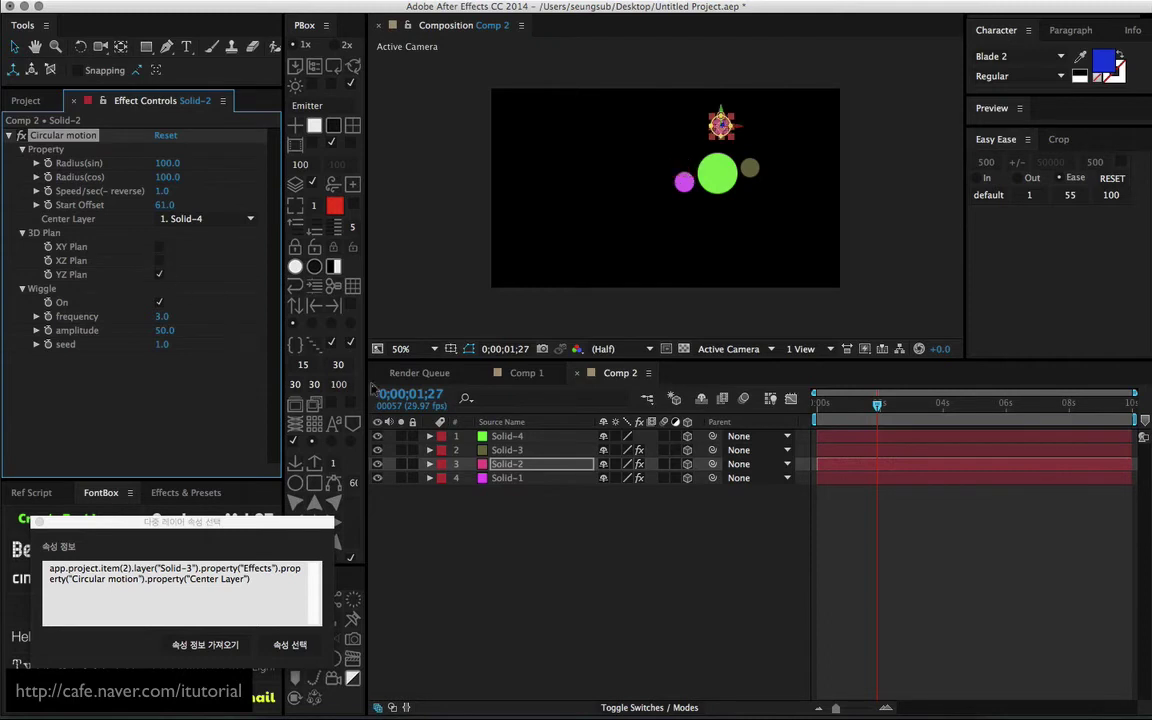
{"action": "left_click", "coordinate": [541, 534]}
{"action": "left_click_drag", "start_coordinate": [823, 408], "coordinate": [851, 409]}
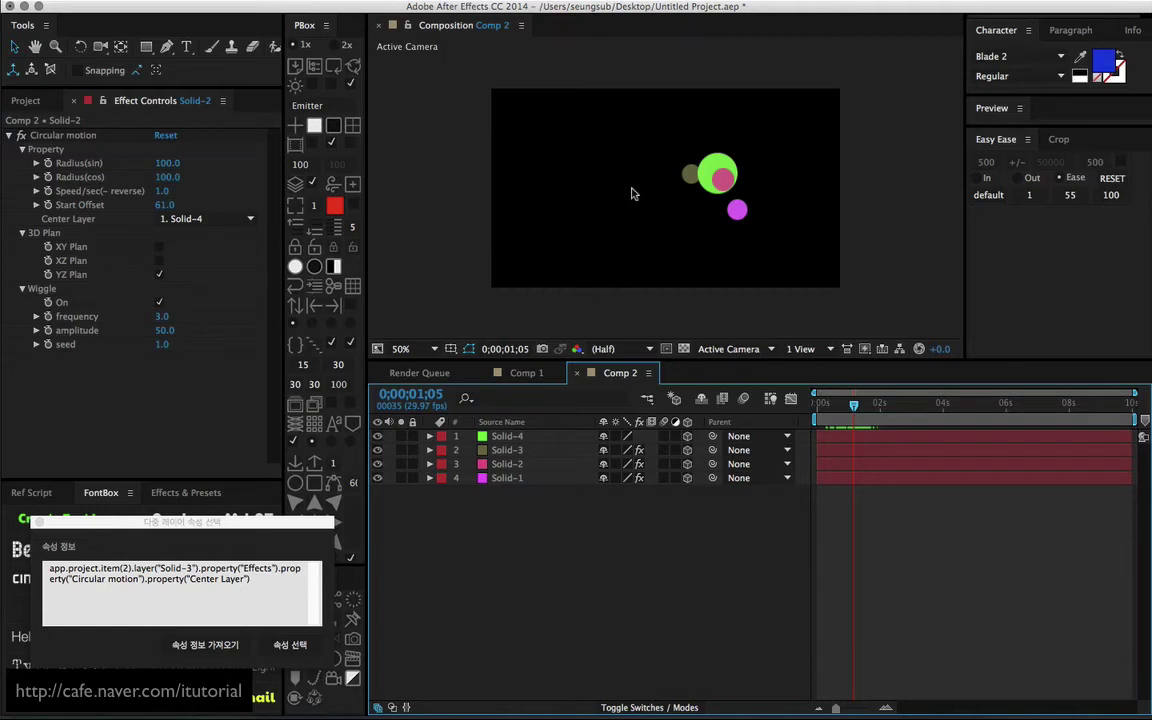
Step: Switch to Comp 1, move the floating property dialog slightly and preview the sun, earth and moon animation up to 0;00;01;00
{"action": "left_click", "coordinate": [527, 373]}
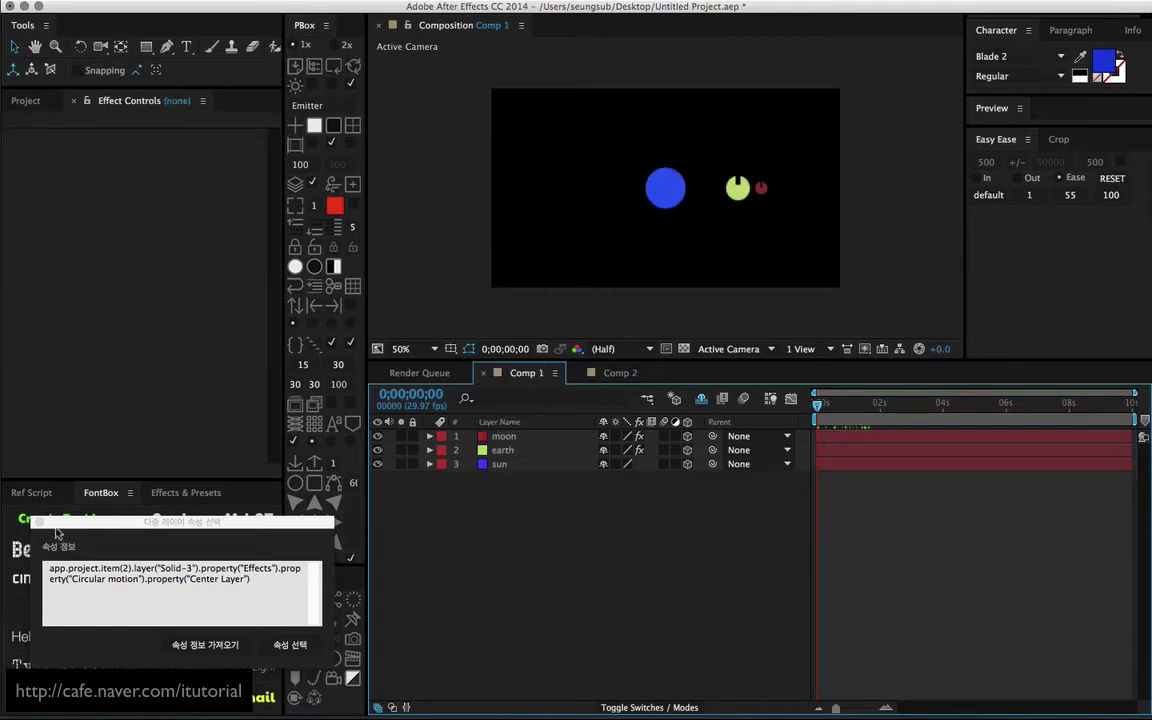
{"action": "left_click_drag", "start_coordinate": [89, 526], "coordinate": [73, 491]}
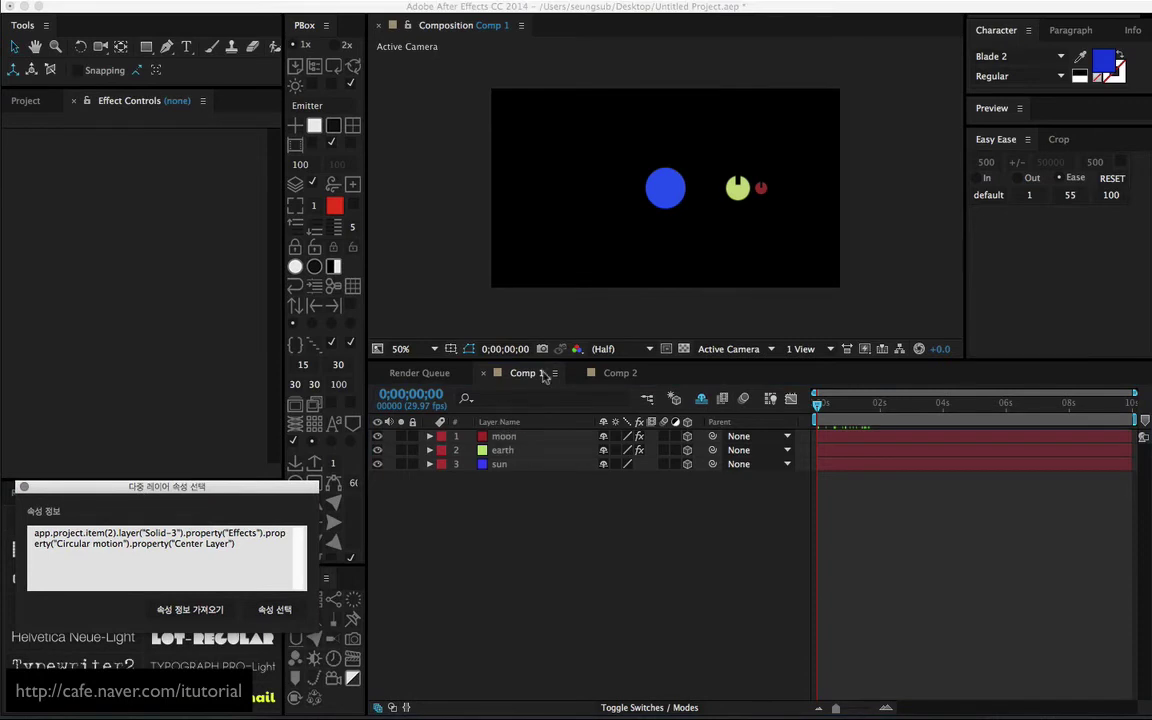
{"action": "left_click", "coordinate": [667, 195]}
{"action": "left_click_drag", "start_coordinate": [818, 406], "coordinate": [849, 405]}
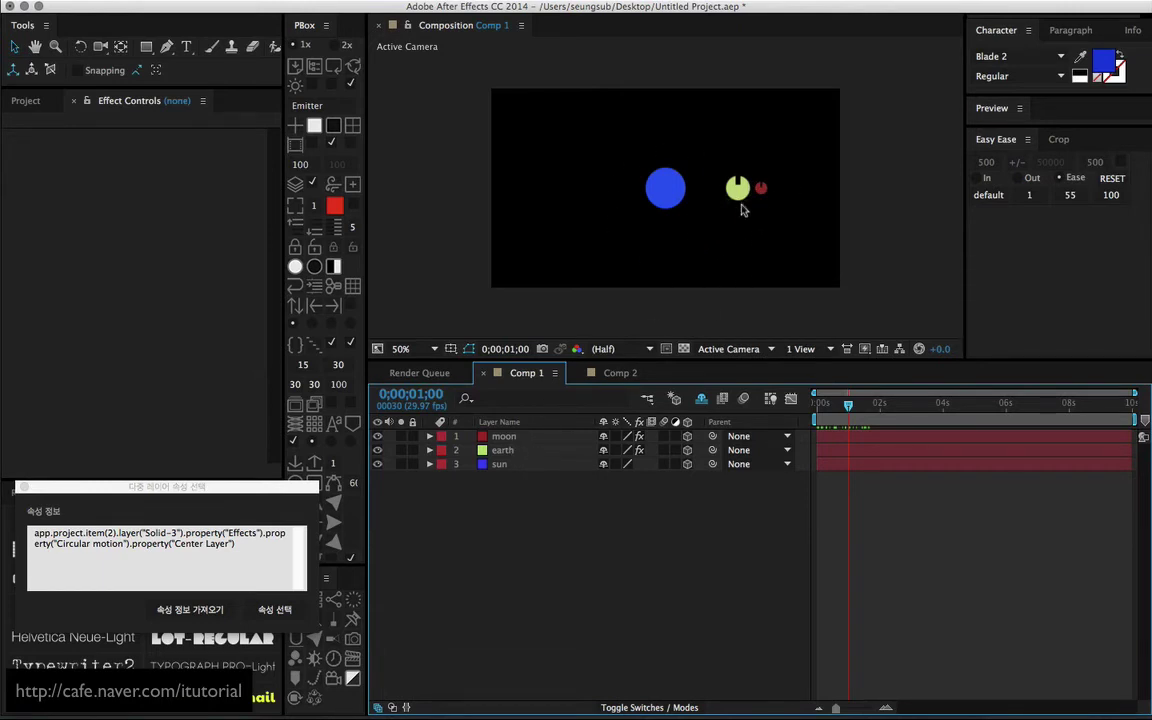
Step: Delete the Circular motion effect from the moon and earth layers
{"action": "left_click", "coordinate": [505, 437]}
{"action": "left_click", "coordinate": [510, 450], "text": "shift"}
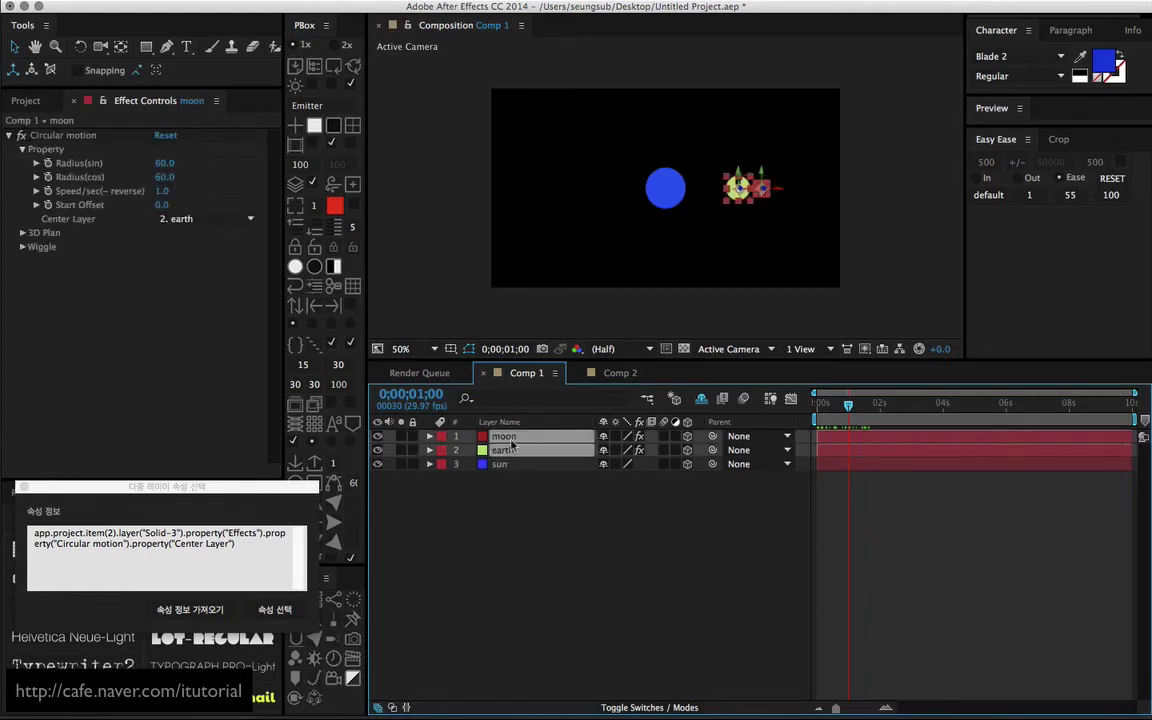
{"action": "left_click", "coordinate": [507, 502]}
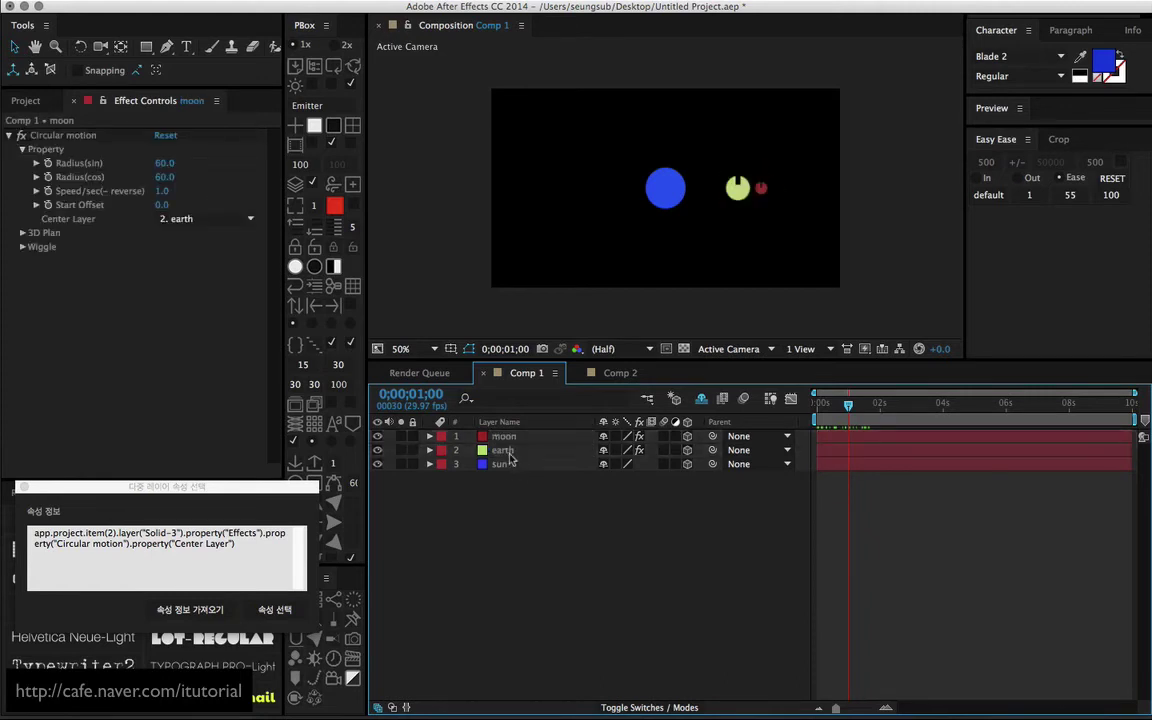
{"action": "left_click", "coordinate": [472, 435]}
{"action": "left_click", "coordinate": [58, 135]}
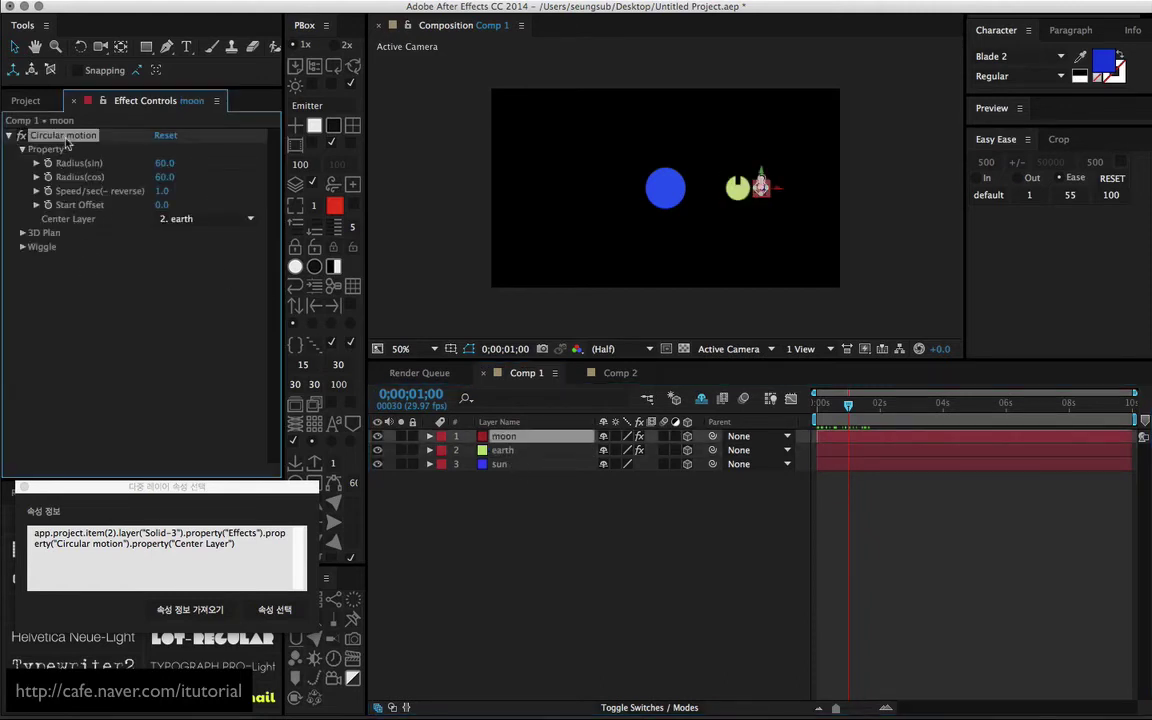
{"action": "key", "text": "Delete"}
{"action": "left_click", "coordinate": [500, 451]}
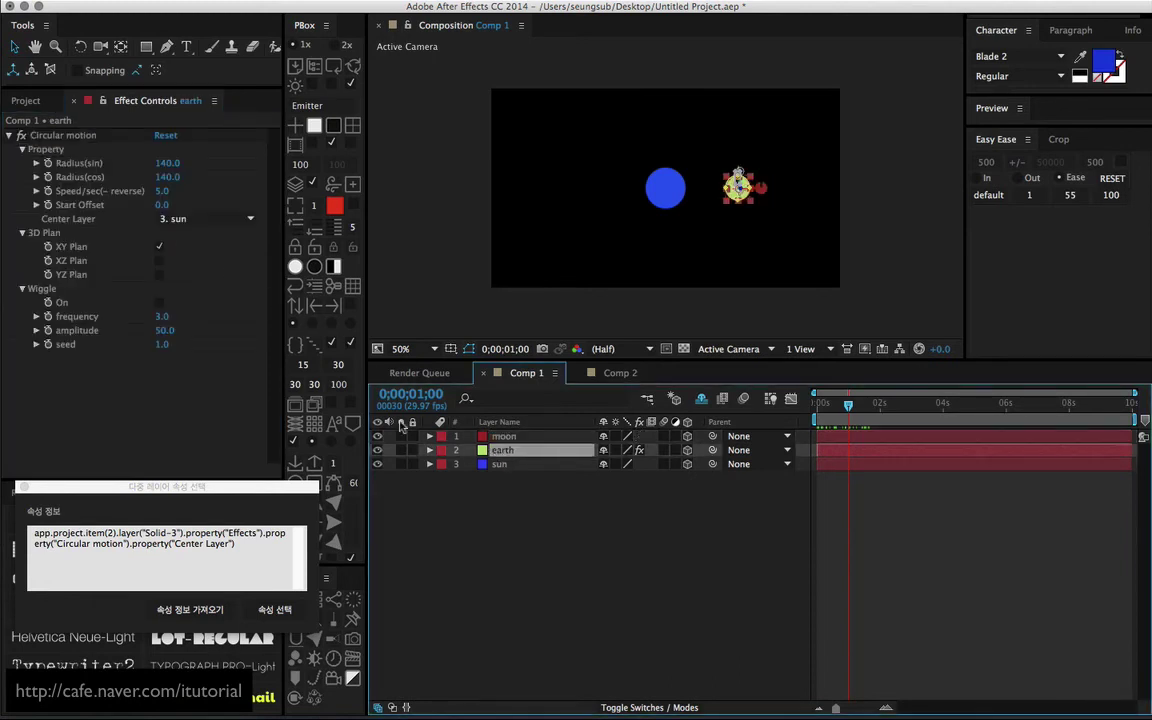
{"action": "left_click", "coordinate": [58, 134]}
{"action": "key", "text": "Delete"}
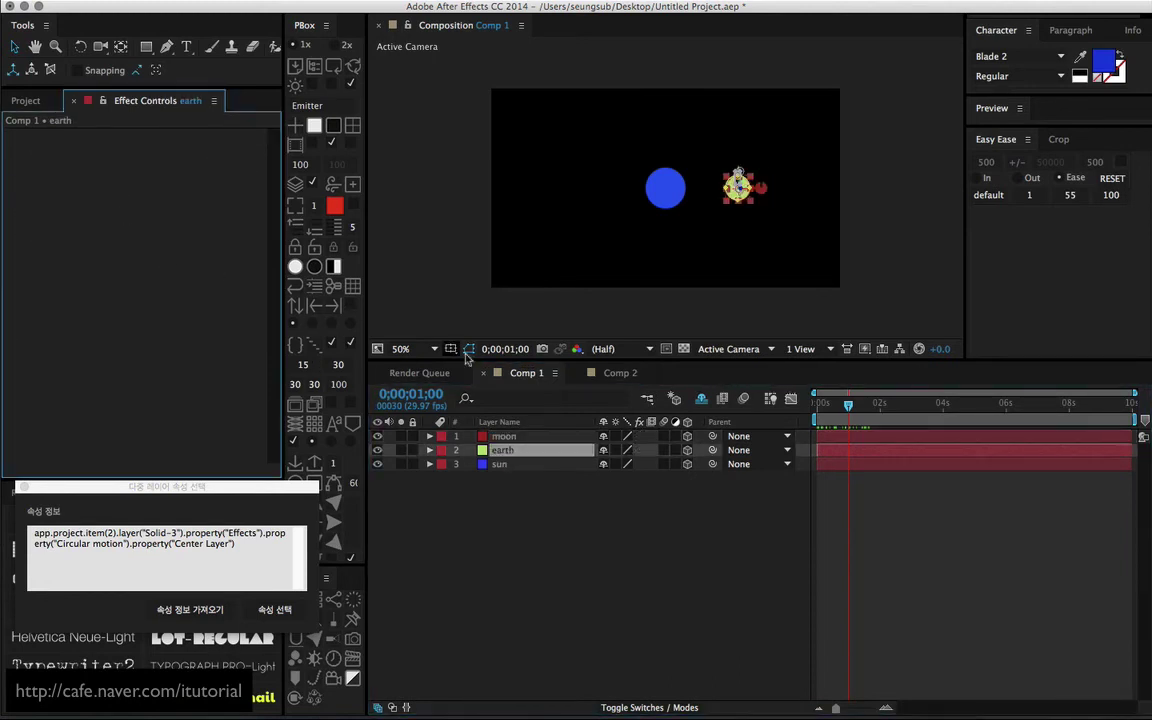
Step: Scrub to 0;00;01;03, uncover the script panel and apply Circular motion to the positions of the moon and earth layers
{"action": "left_click", "coordinate": [510, 465]}
{"action": "left_click", "coordinate": [528, 484]}
{"action": "left_click", "coordinate": [518, 438]}
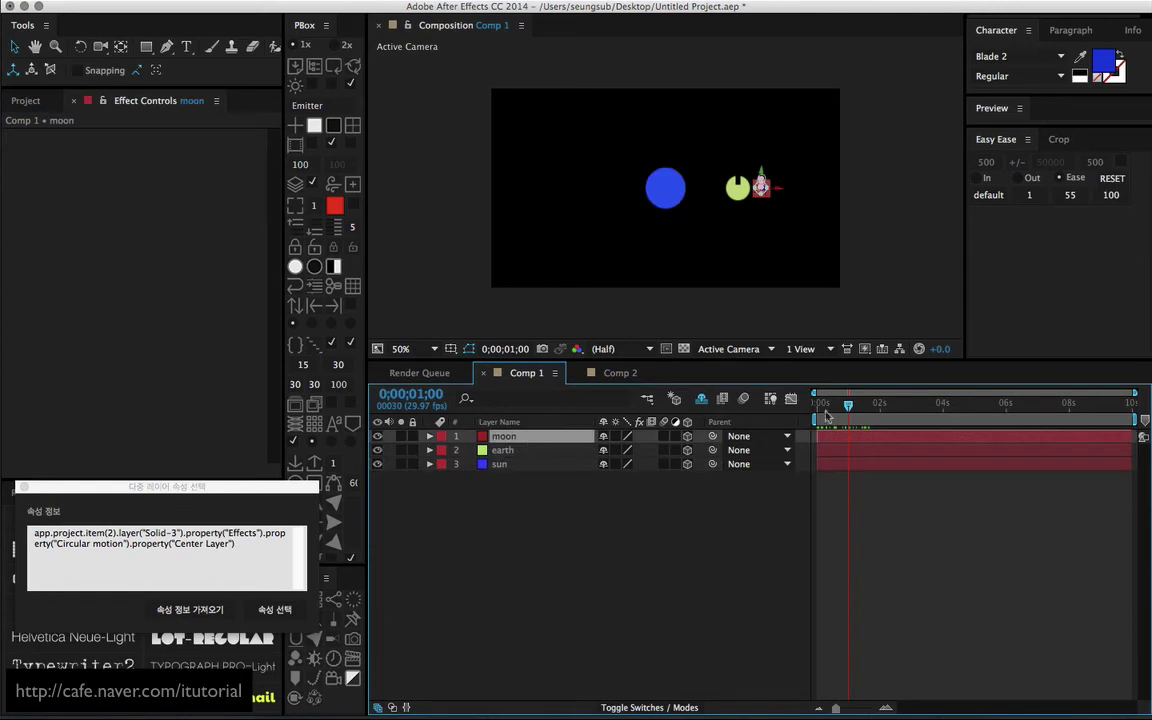
{"action": "left_click_drag", "start_coordinate": [842, 406], "coordinate": [851, 405]}
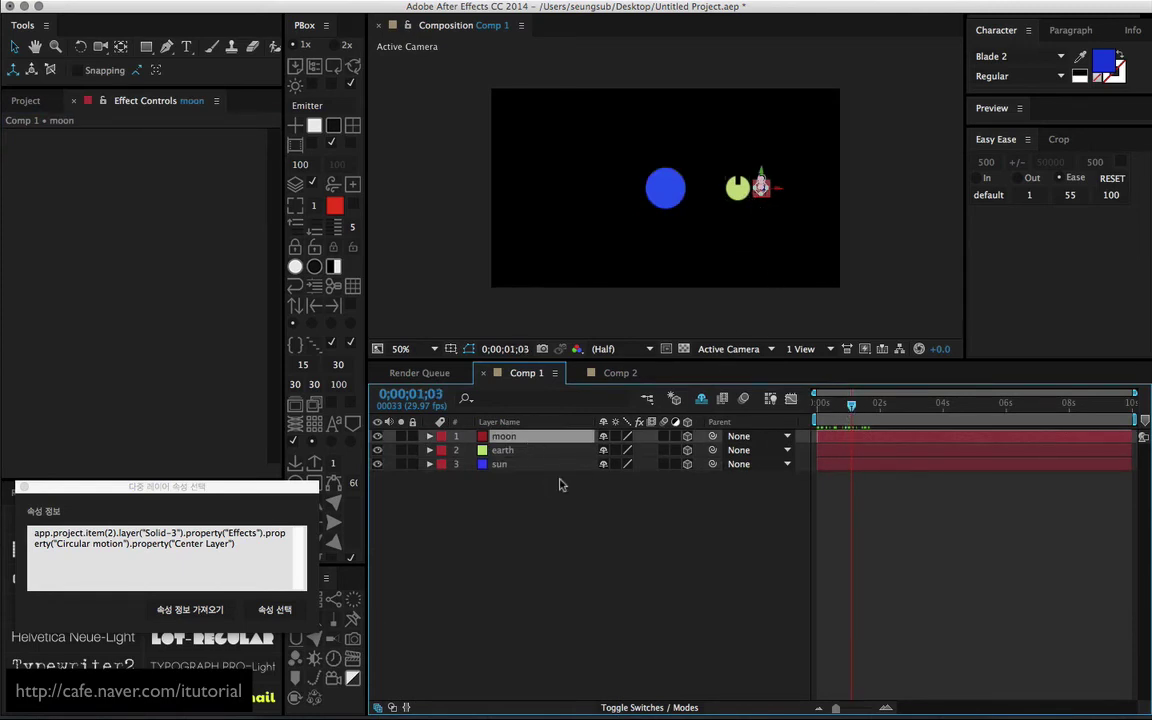
{"action": "left_click", "coordinate": [505, 452], "text": "shift"}
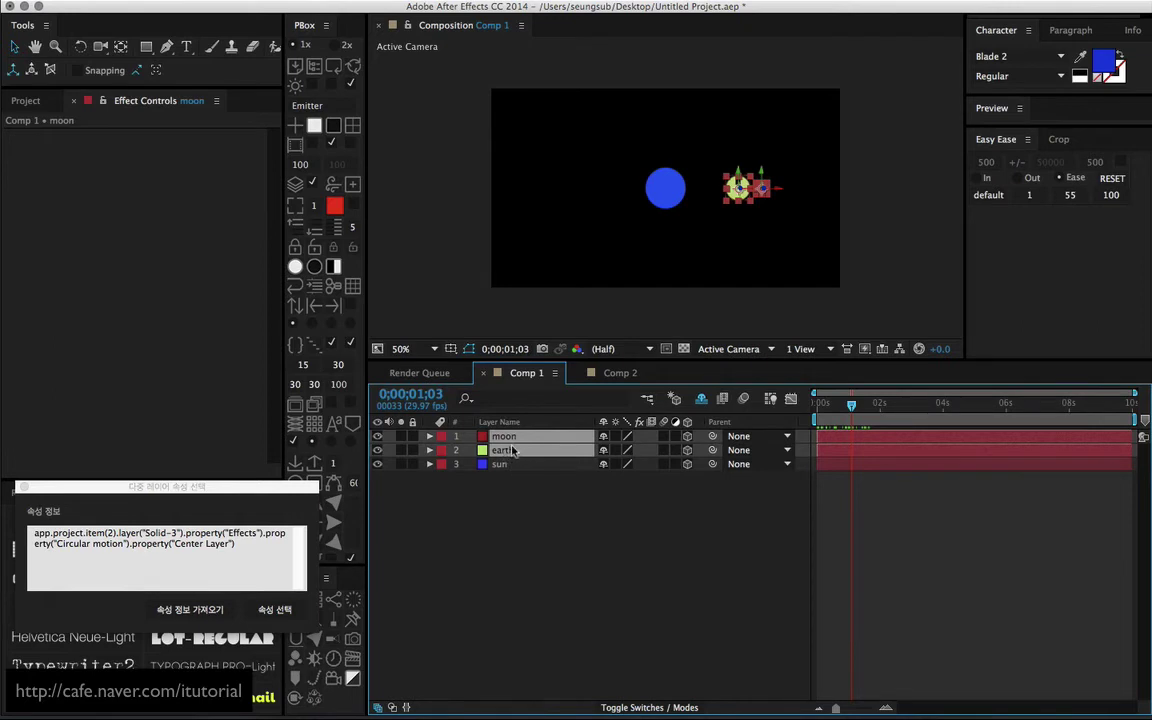
{"action": "left_click_drag", "start_coordinate": [300, 487], "coordinate": [220, 567]}
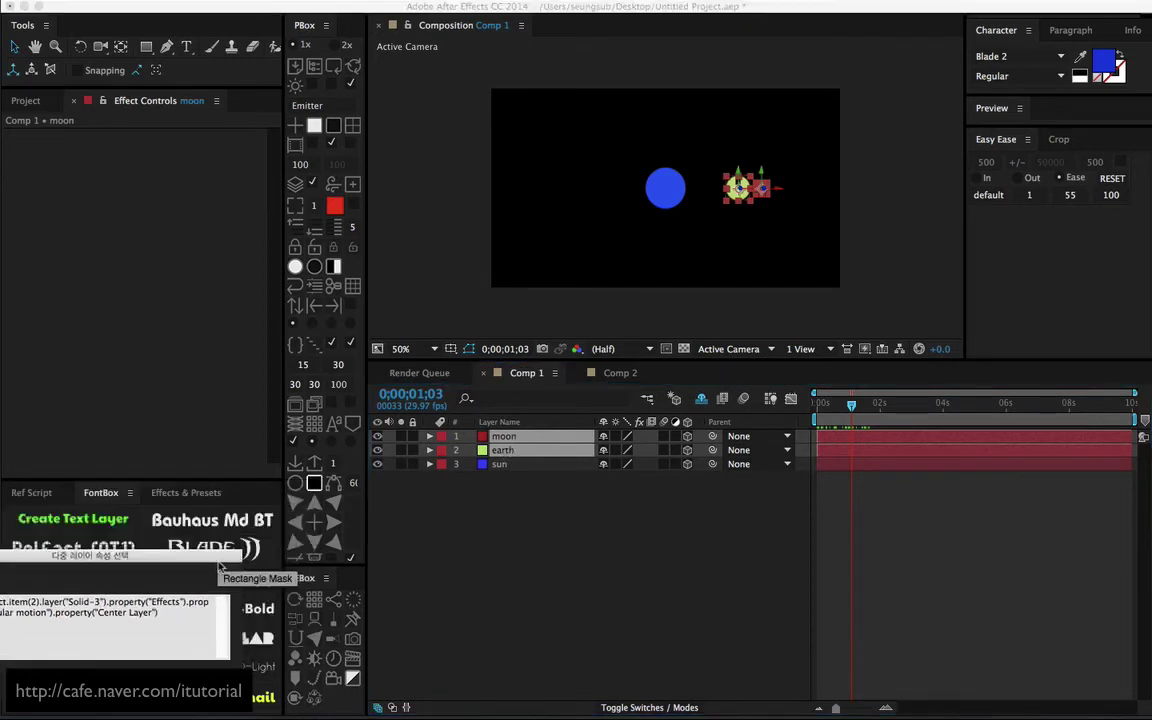
{"action": "left_click", "coordinate": [296, 600]}
{"action": "left_click_drag", "start_coordinate": [553, 281], "coordinate": [454, 289]}
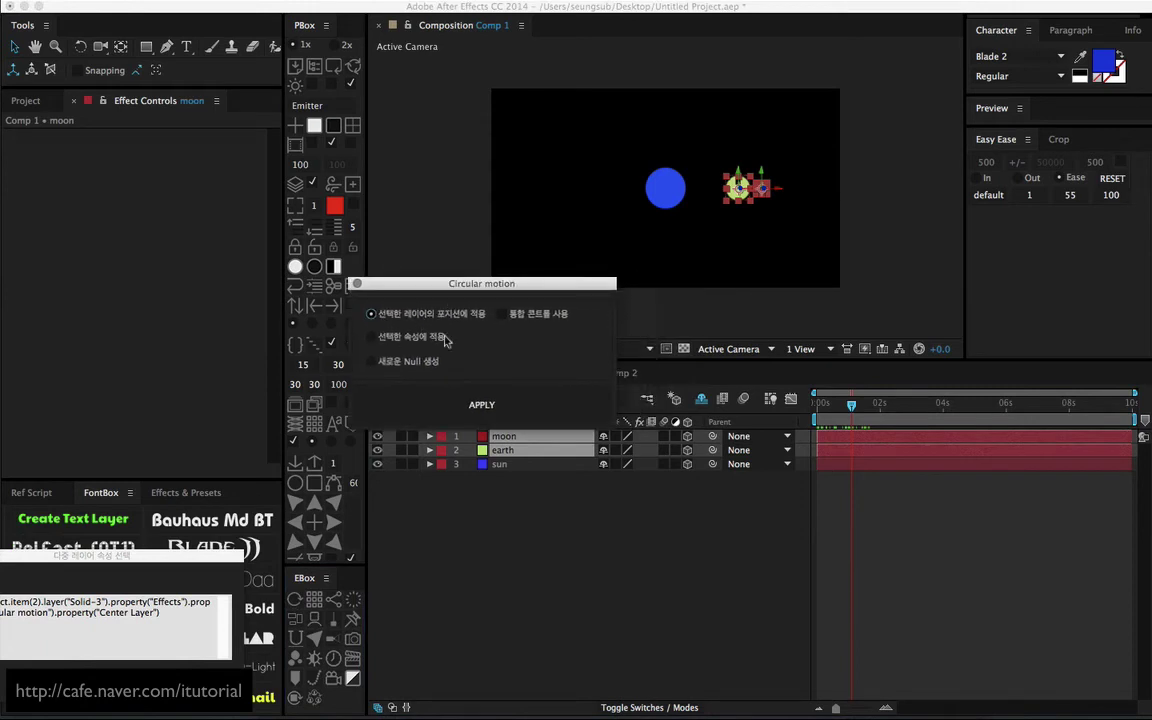
{"action": "left_click", "coordinate": [470, 403]}
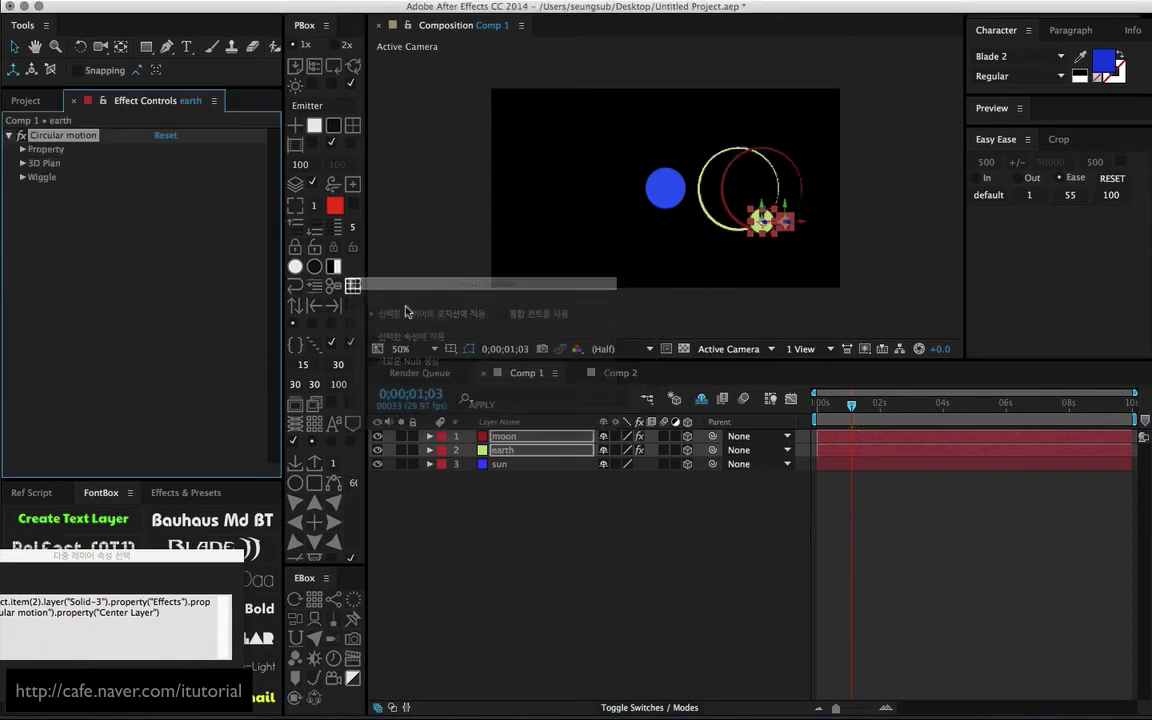
Step: Preview the moon and earth orbits, briefly reveal the hidden shy line layers and stop at 0;00;01;01
{"action": "left_click", "coordinate": [586, 514]}
{"action": "left_click_drag", "start_coordinate": [830, 403], "coordinate": [848, 404]}
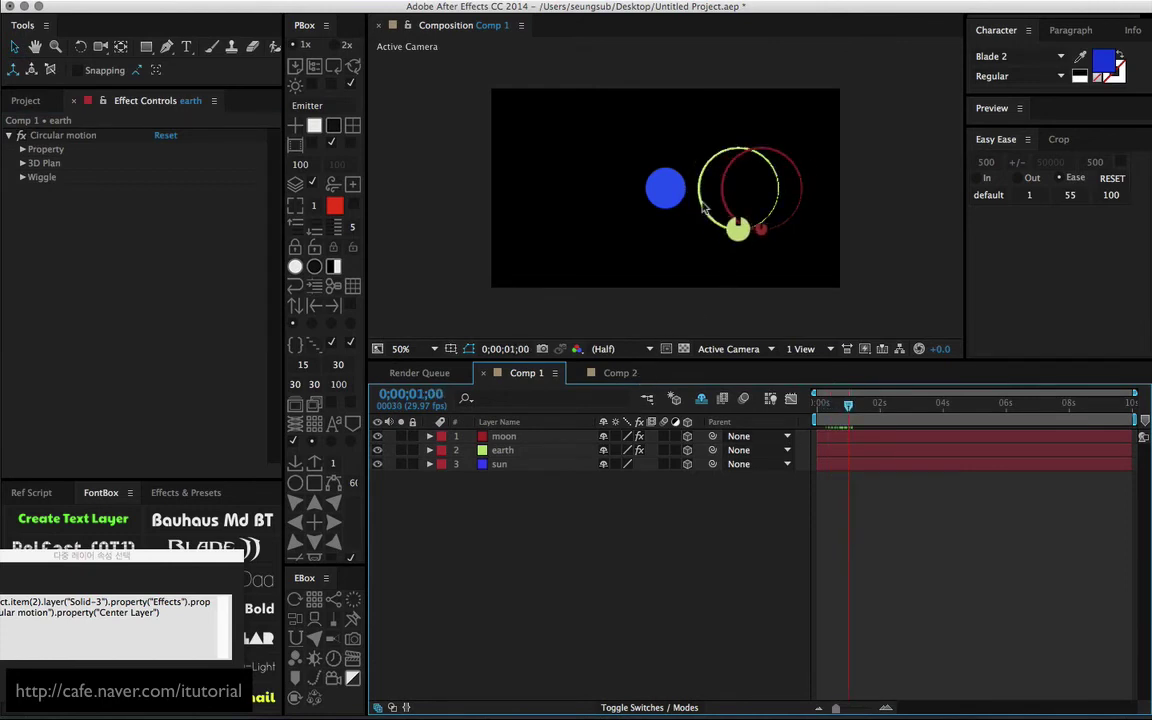
{"action": "left_click", "coordinate": [701, 398]}
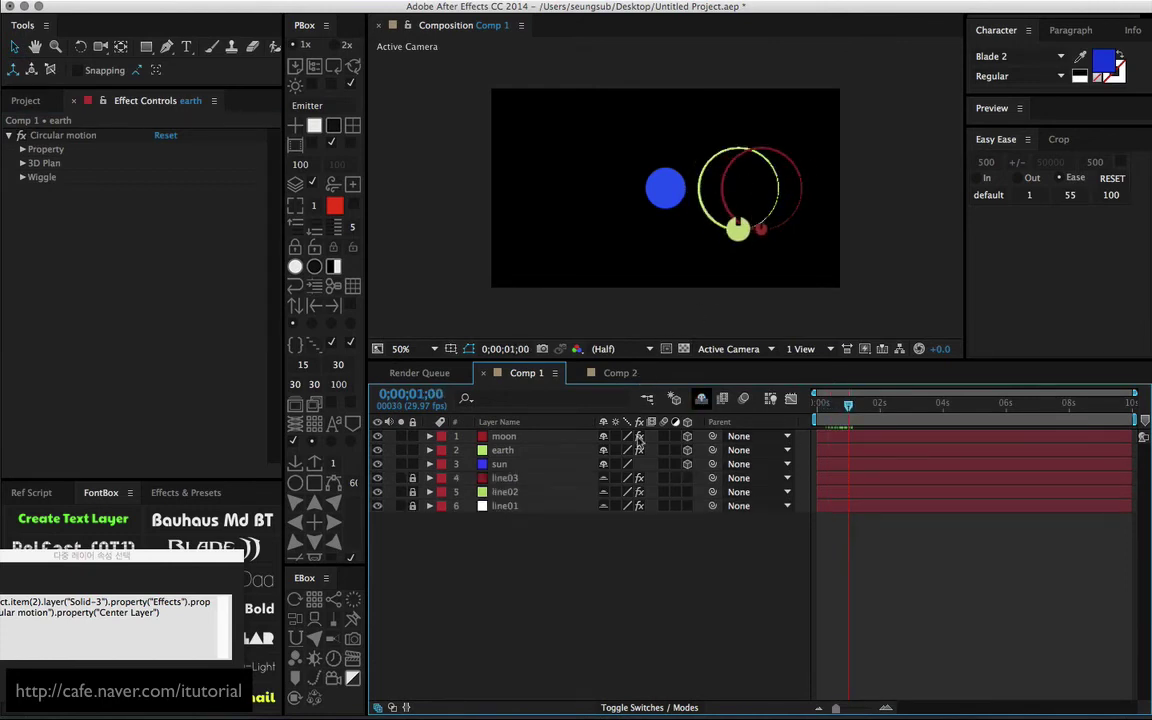
{"action": "left_click", "coordinate": [701, 398]}
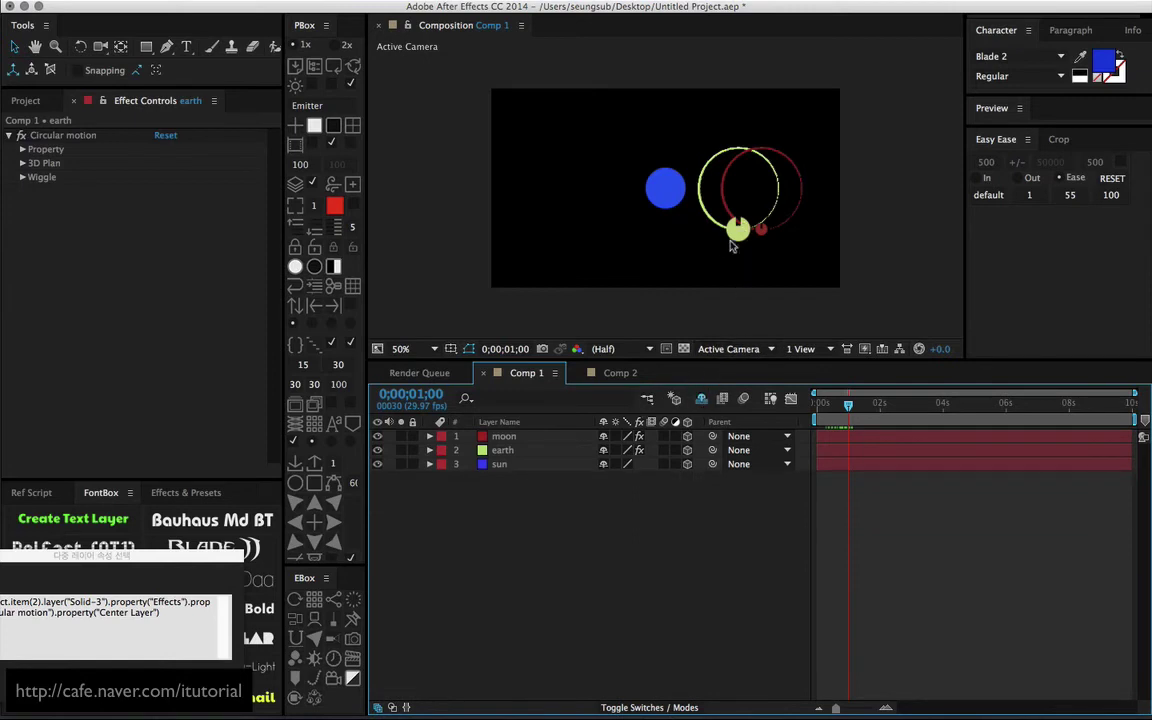
{"action": "mouse_move", "coordinate": [850, 416]}
{"action": "left_mouse_down"}
{"action": "mouse_move", "coordinate": [830, 405]}
{"action": "mouse_move", "coordinate": [850, 405]}
{"action": "left_mouse_up"}
Step: Set the earth's Circular motion Center Layer to sun and preview its orbit, stopping at 0;00;00;12
{"action": "left_click", "coordinate": [492, 451]}
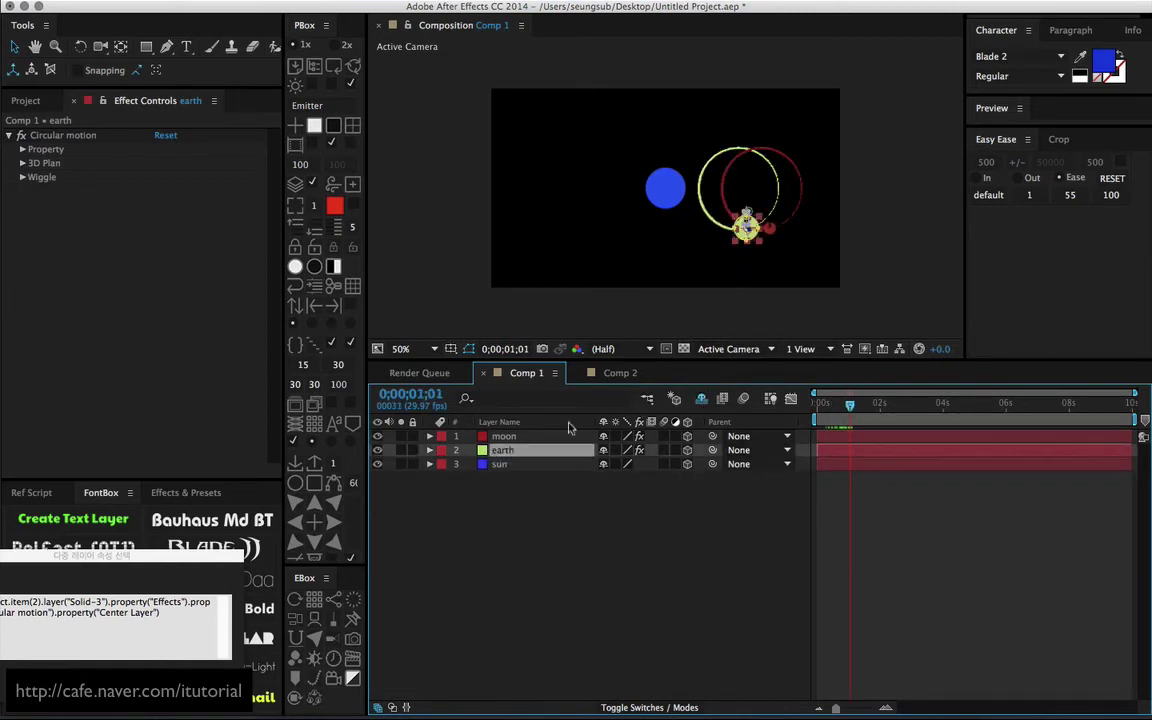
{"action": "left_click", "coordinate": [23, 149]}
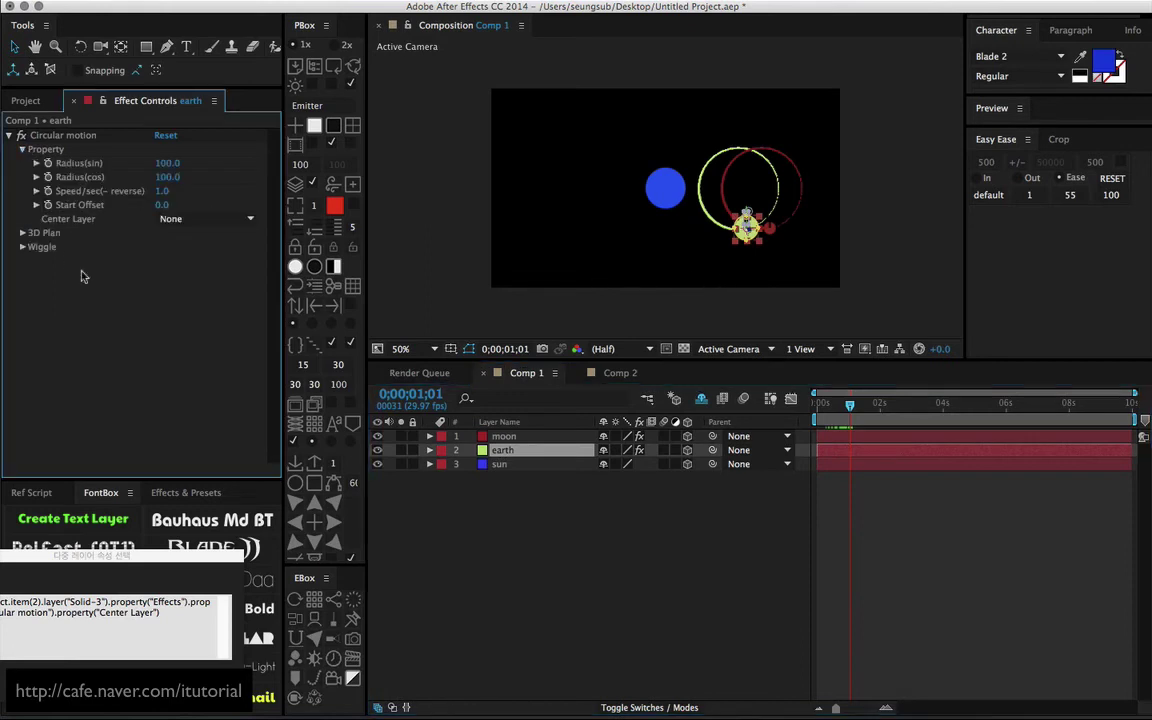
{"action": "left_click", "coordinate": [185, 218]}
{"action": "left_click", "coordinate": [196, 294]}
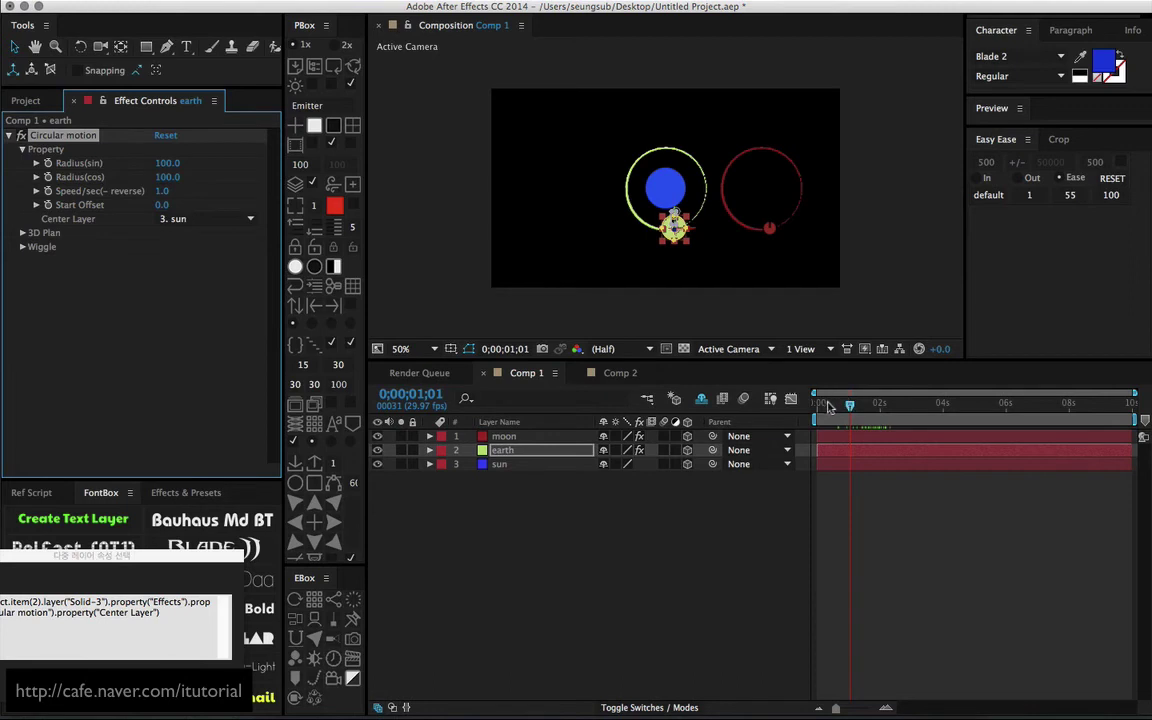
{"action": "mouse_move", "coordinate": [828, 406]}
{"action": "left_mouse_down"}
{"action": "mouse_move", "coordinate": [860, 406]}
{"action": "mouse_move", "coordinate": [829, 406]}
{"action": "left_mouse_up"}
Step: Set the moon's Circular motion Center Layer to earth and preview the combined orbit up to 0;00;00;27
{"action": "left_click", "coordinate": [493, 491]}
{"action": "left_click", "coordinate": [507, 437]}
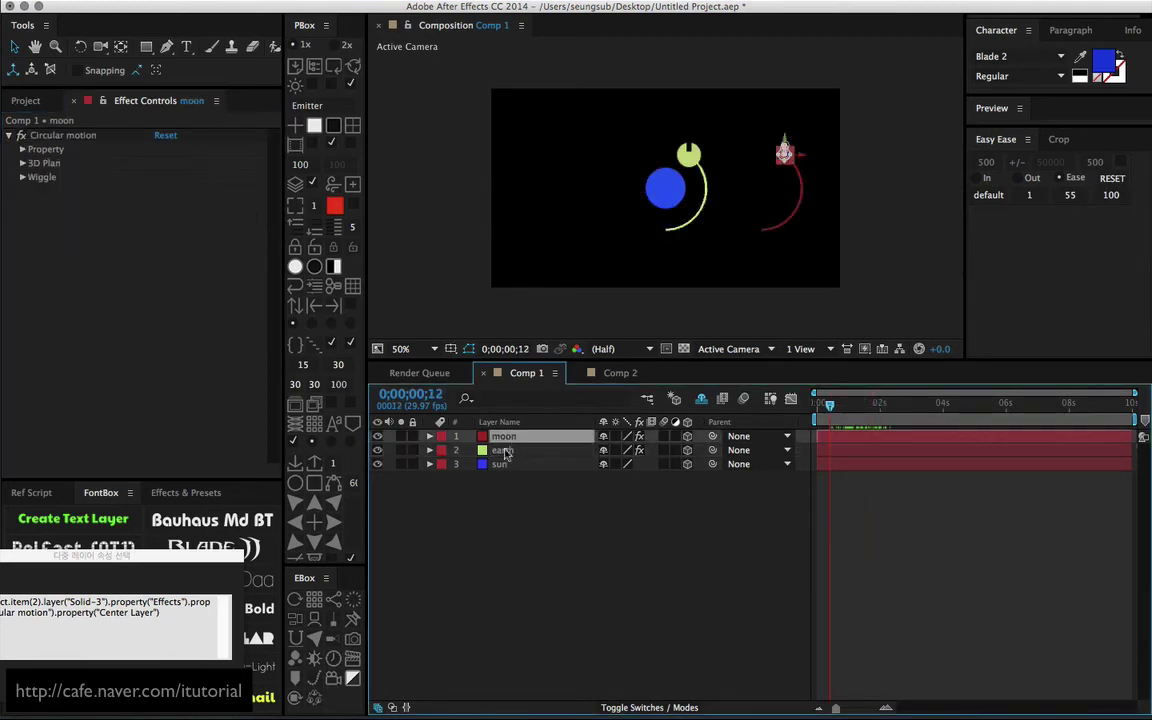
{"action": "left_click", "coordinate": [22, 149]}
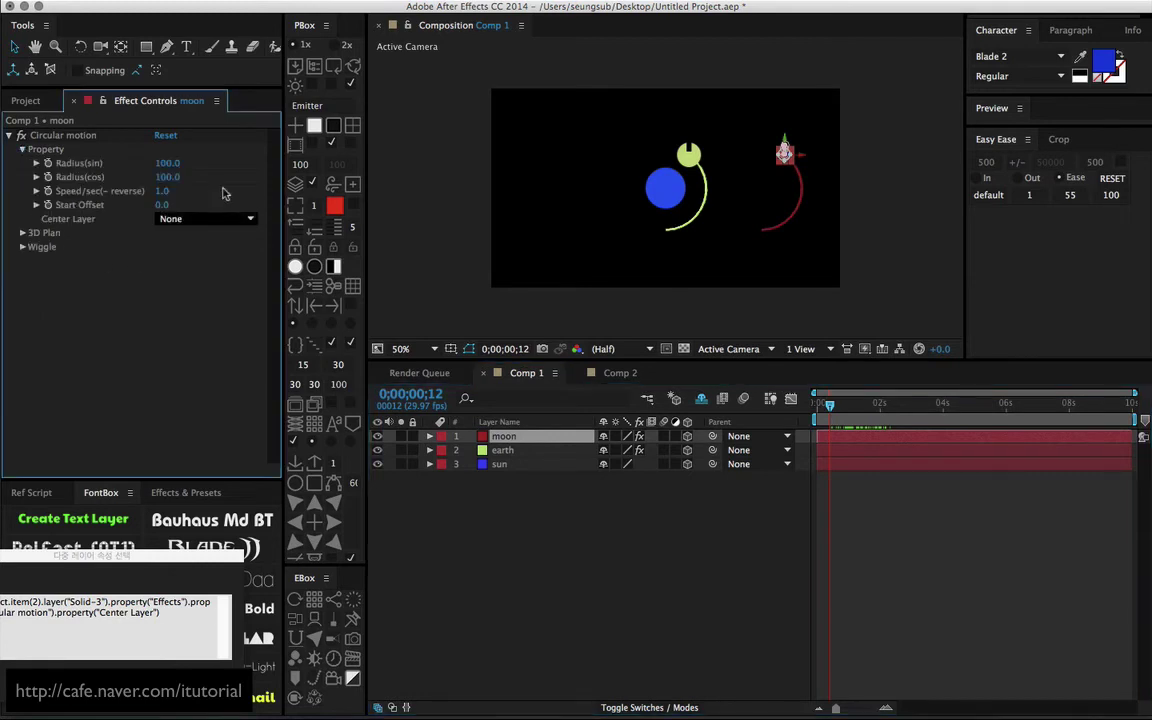
{"action": "left_click", "coordinate": [213, 220]}
{"action": "left_click", "coordinate": [245, 279]}
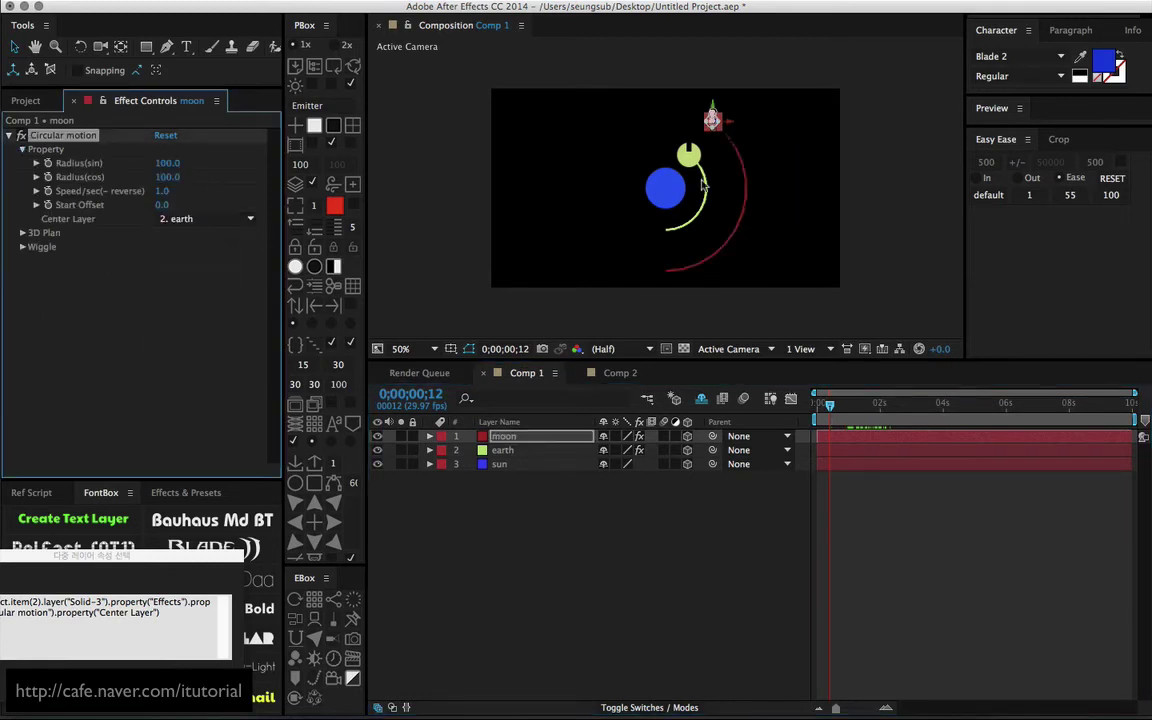
{"action": "mouse_move", "coordinate": [842, 415]}
{"action": "left_mouse_down"}
{"action": "mouse_move", "coordinate": [864, 413]}
{"action": "mouse_move", "coordinate": [846, 413]}
{"action": "left_mouse_up"}
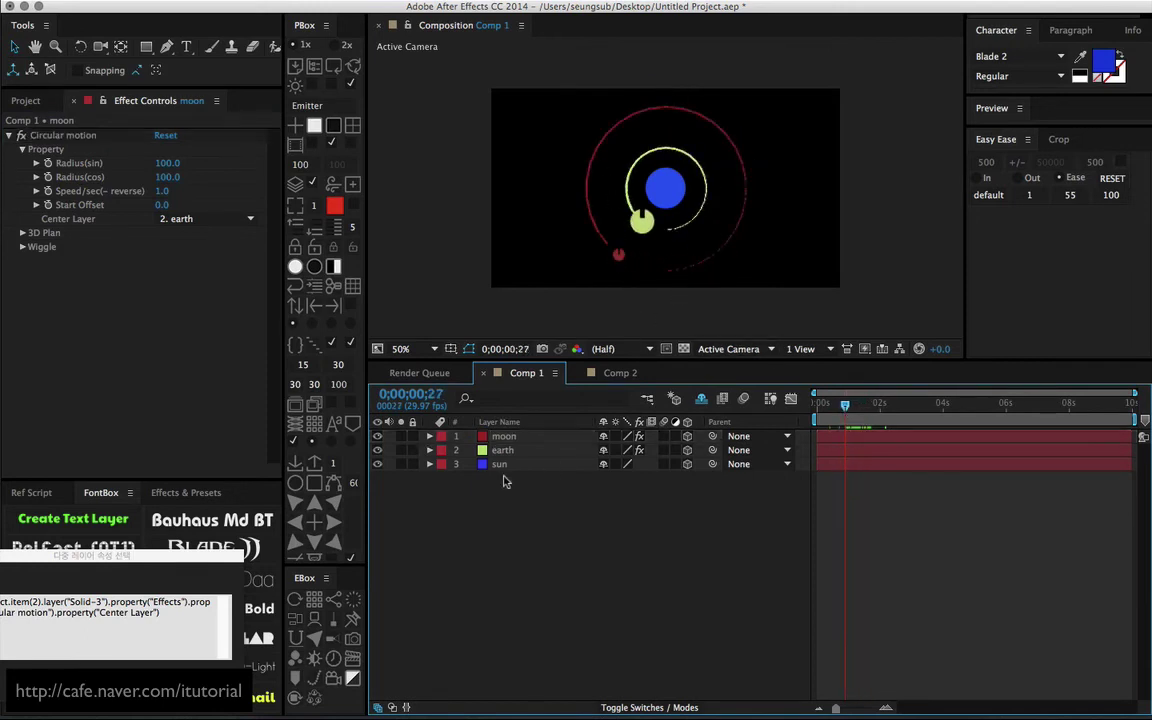
Step: Set the earth's Circular motion Speed/sec to 5, preview the orbits and return to 0;00;00;00
{"action": "left_click", "coordinate": [562, 451]}
{"action": "left_click", "coordinate": [162, 191]}
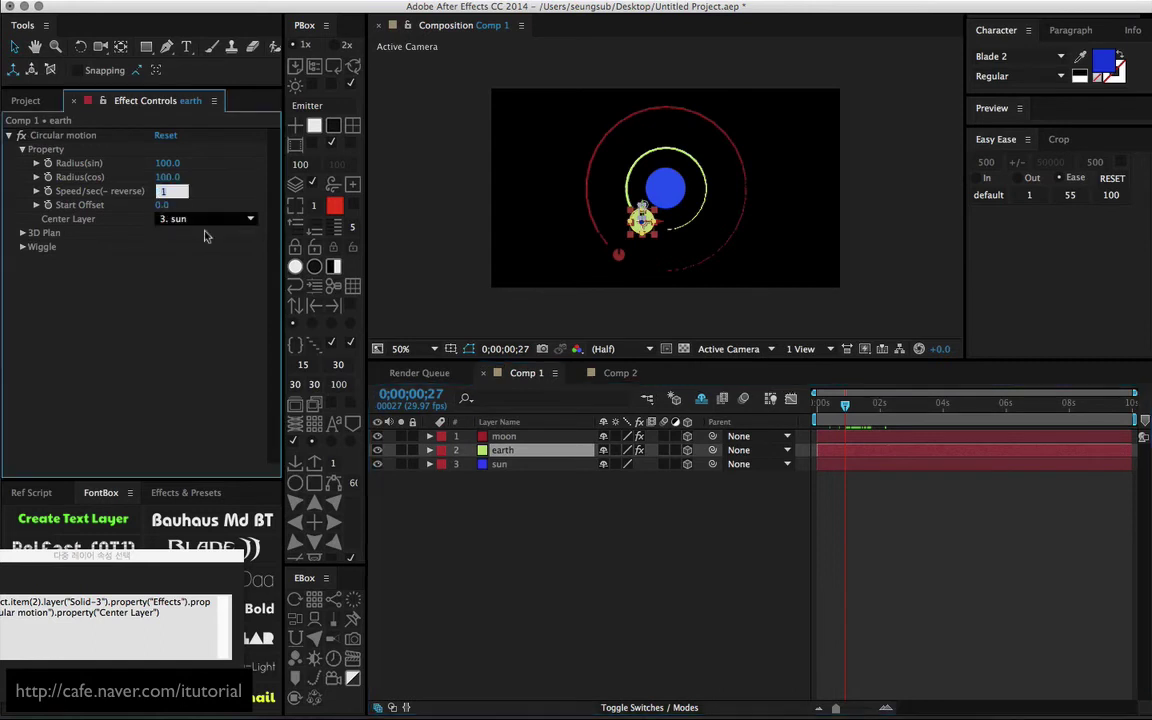
{"action": "type", "text": "5"}
{"action": "key", "text": "Return"}
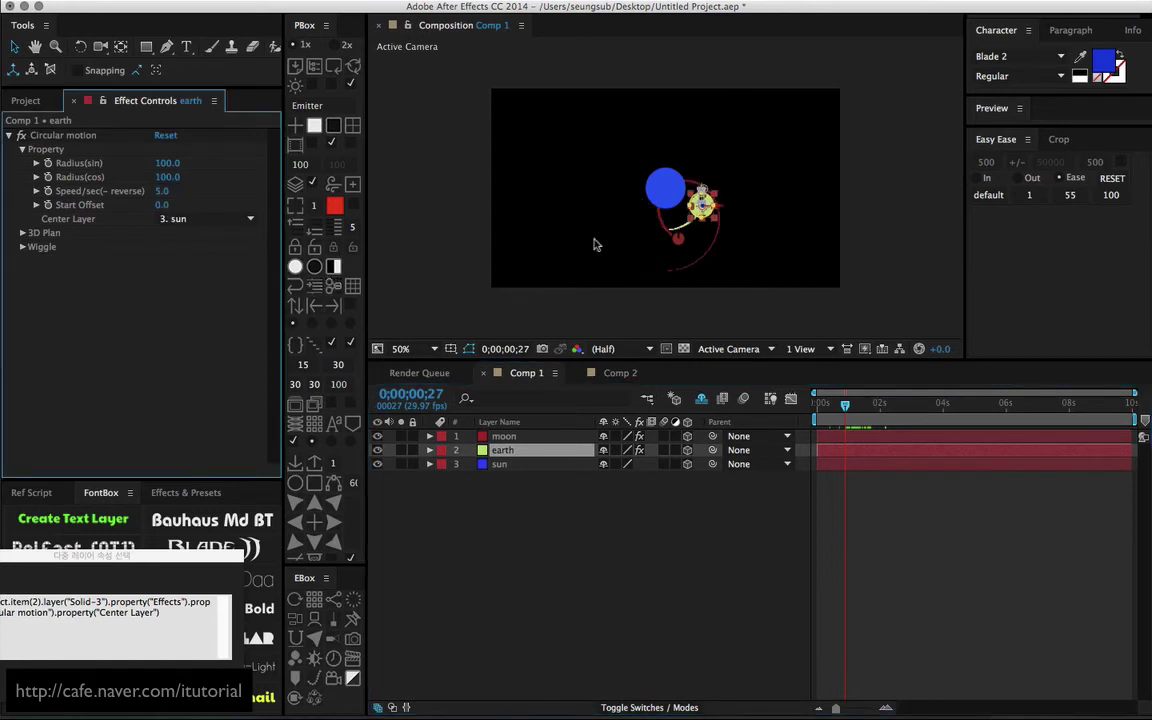
{"action": "left_click", "coordinate": [826, 405]}
{"action": "left_click_drag", "start_coordinate": [826, 410], "coordinate": [808, 390]}
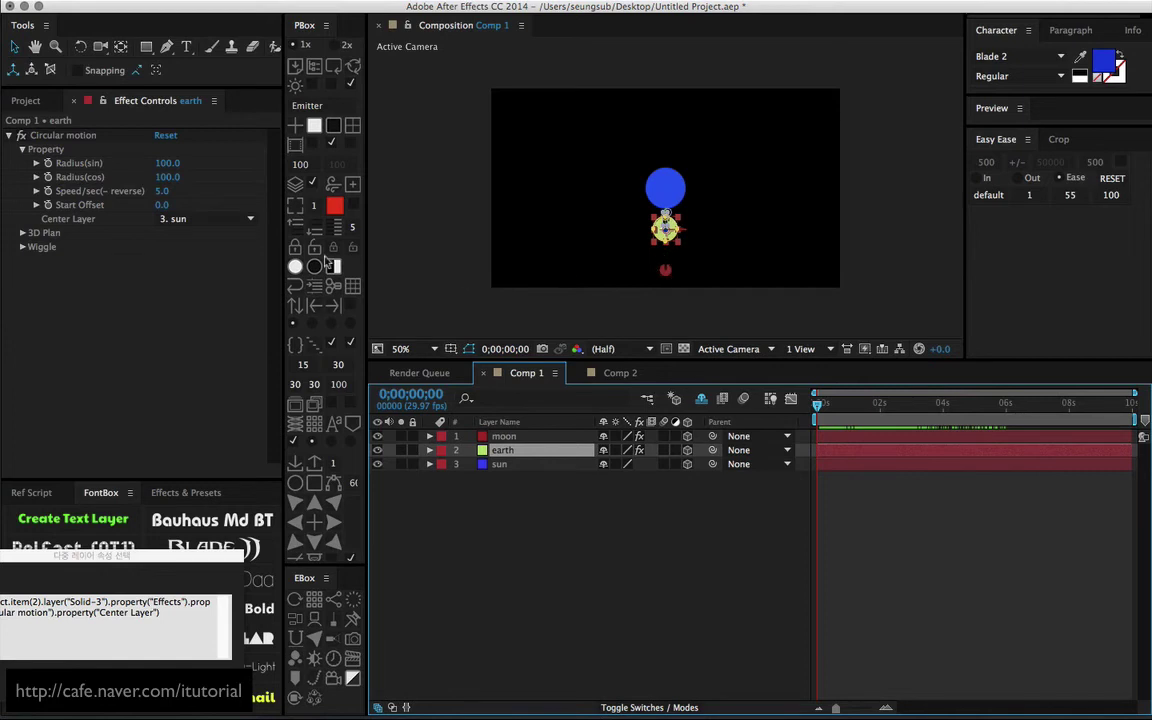
Step: Set the earth's Circular motion Radius(sin) and Radius(cos) both to 140
{"action": "left_click", "coordinate": [167, 163]}
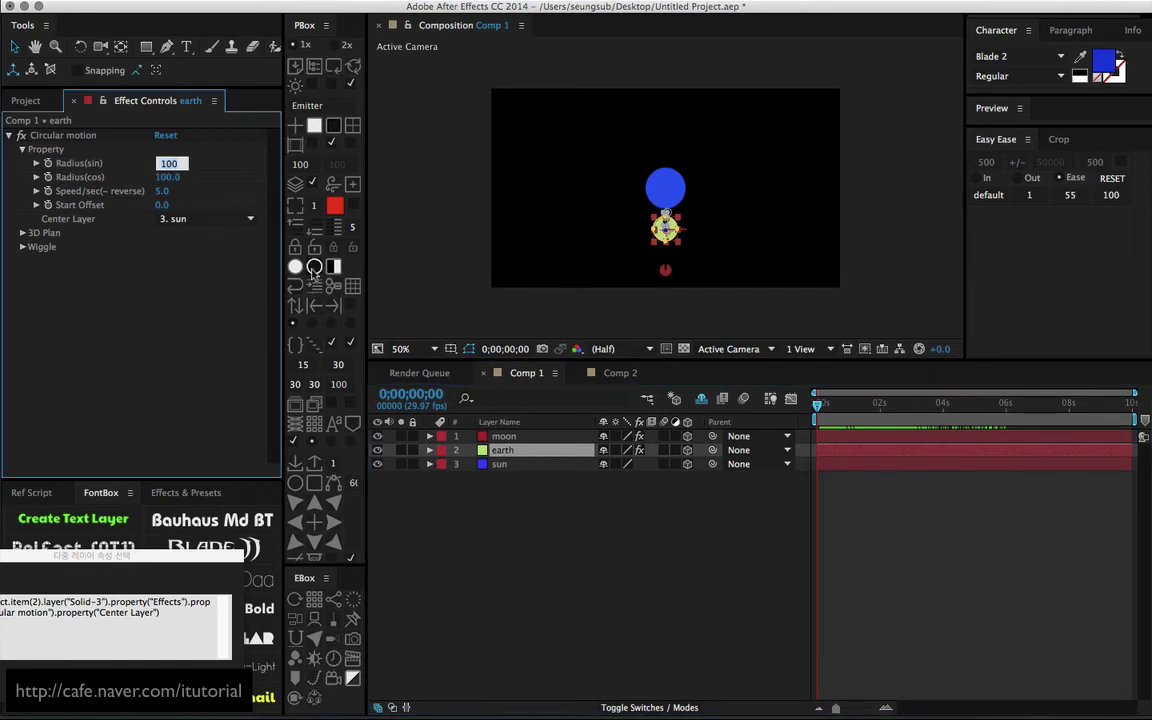
{"action": "type", "text": "140"}
{"action": "key", "text": "Tab"}
{"action": "type", "text": "14"}
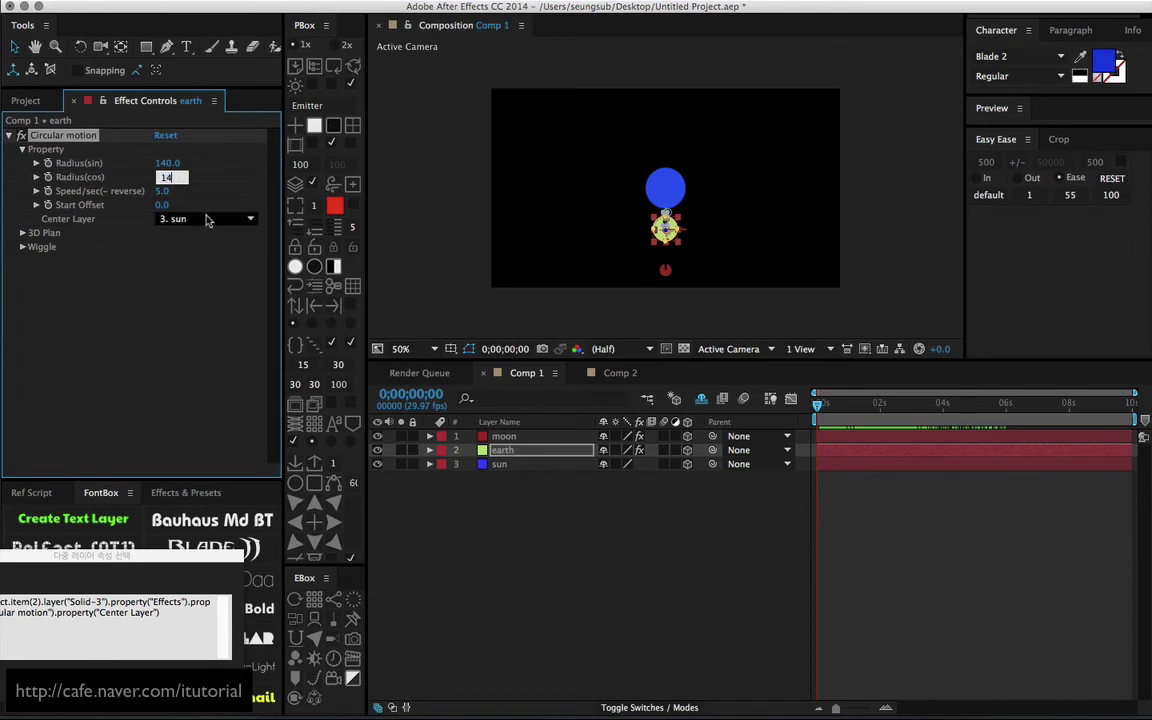
{"action": "type", "text": "0"}
{"action": "key", "text": "Return"}
Step: Set the moon's Circular motion Radius(sin) and Radius(cos) both to 60 and preview the orbits, stopping at 0;00;00;28
{"action": "left_click", "coordinate": [530, 437]}
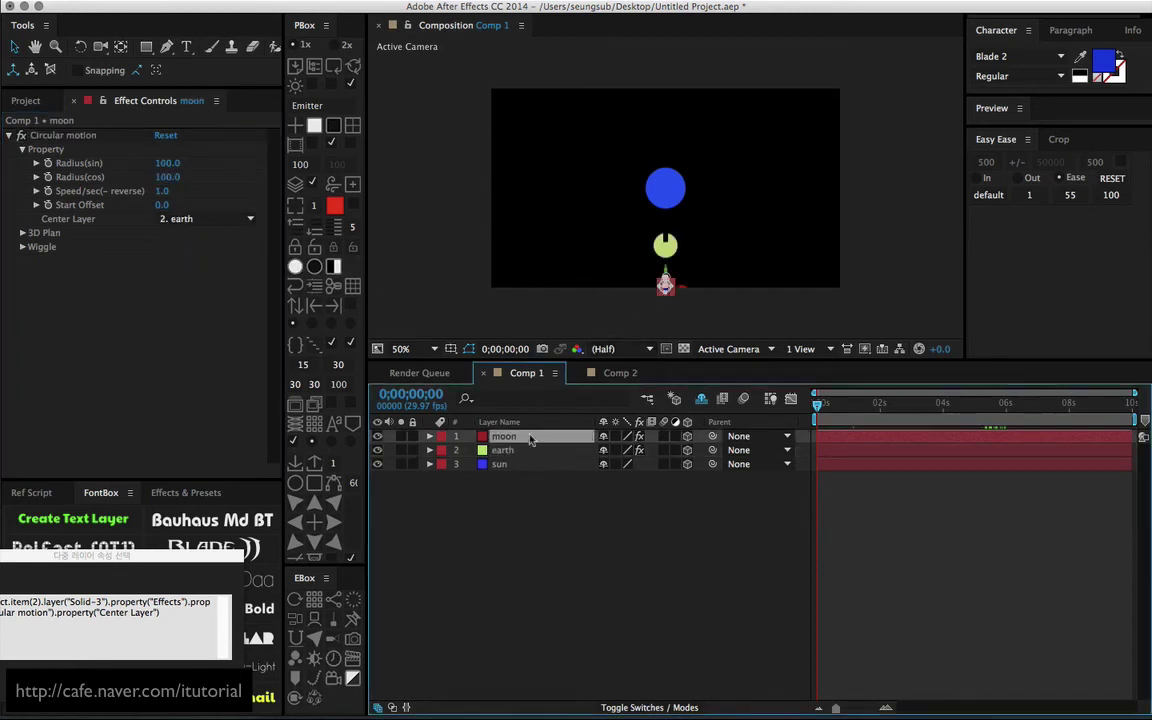
{"action": "left_click_drag", "start_coordinate": [168, 164], "coordinate": [138, 176]}
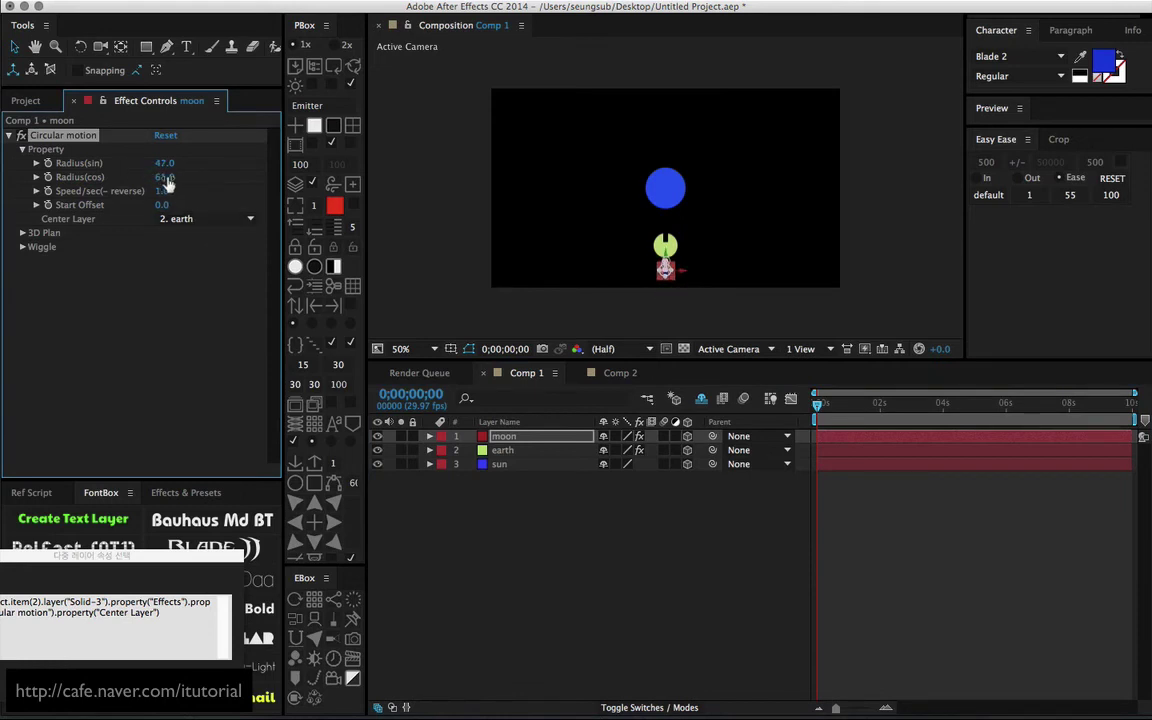
{"action": "left_click", "coordinate": [168, 178]}
{"action": "type", "text": "60"}
{"action": "key", "text": "shift+Tab"}
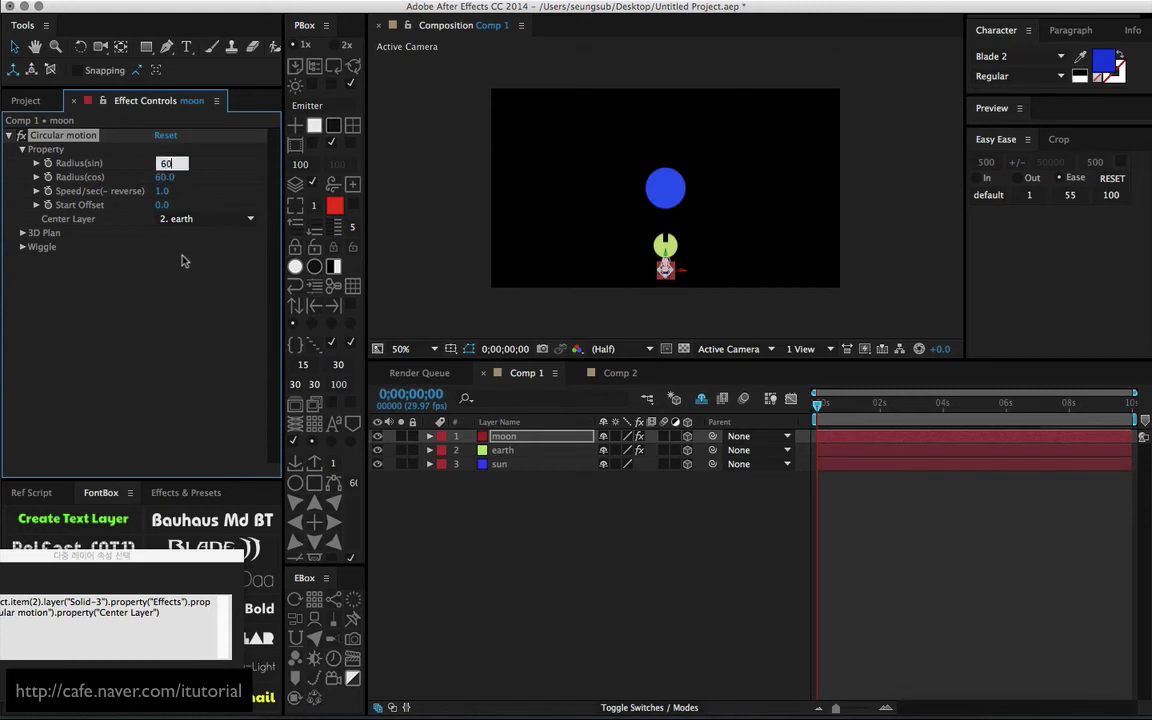
{"action": "type", "text": "60"}
{"action": "key", "text": "Return"}
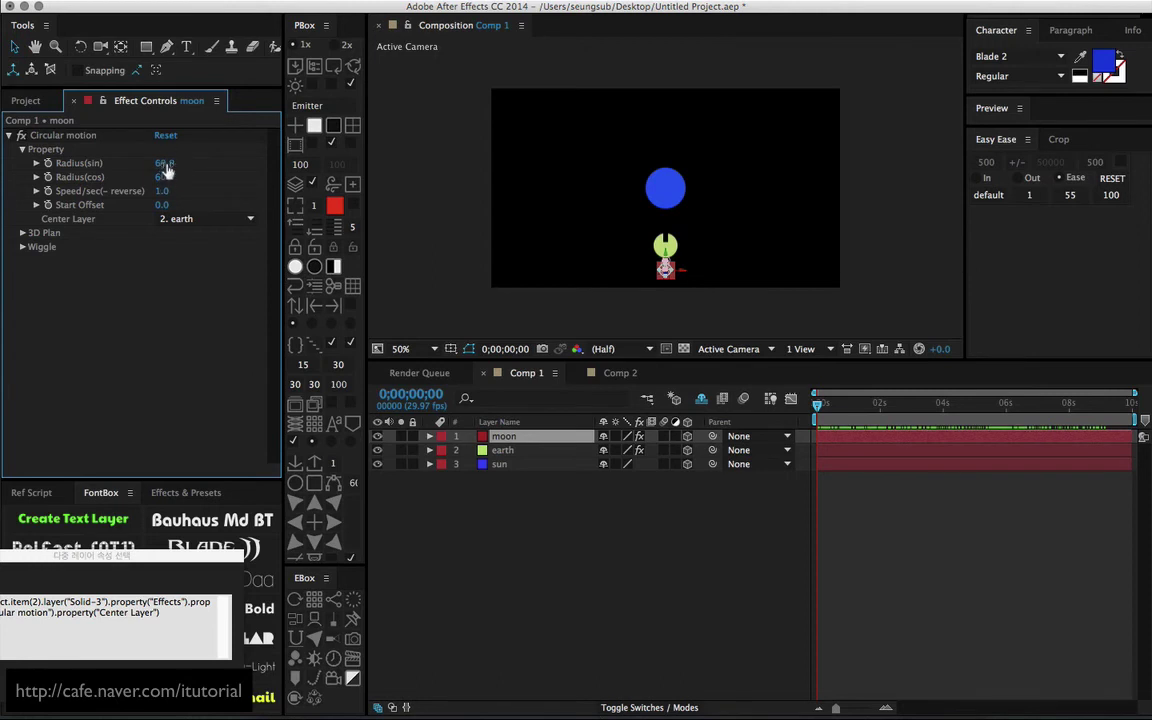
{"action": "key", "text": "space"}
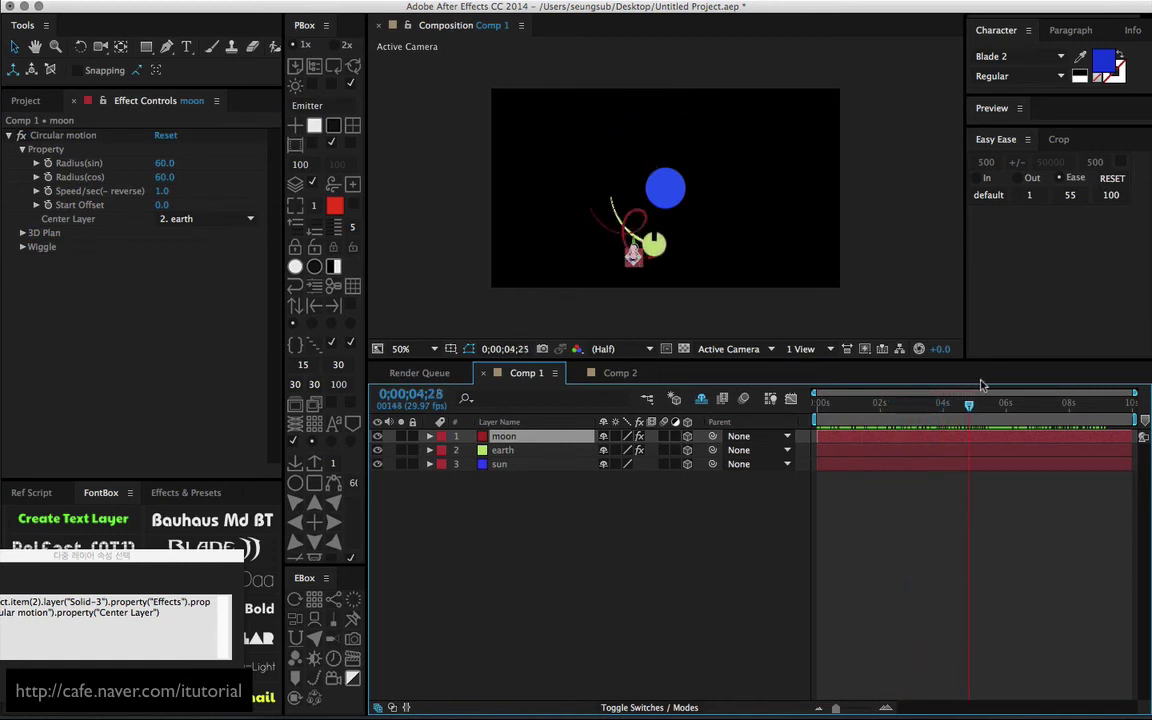
{"action": "left_click_drag", "start_coordinate": [1020, 389], "coordinate": [848, 387]}
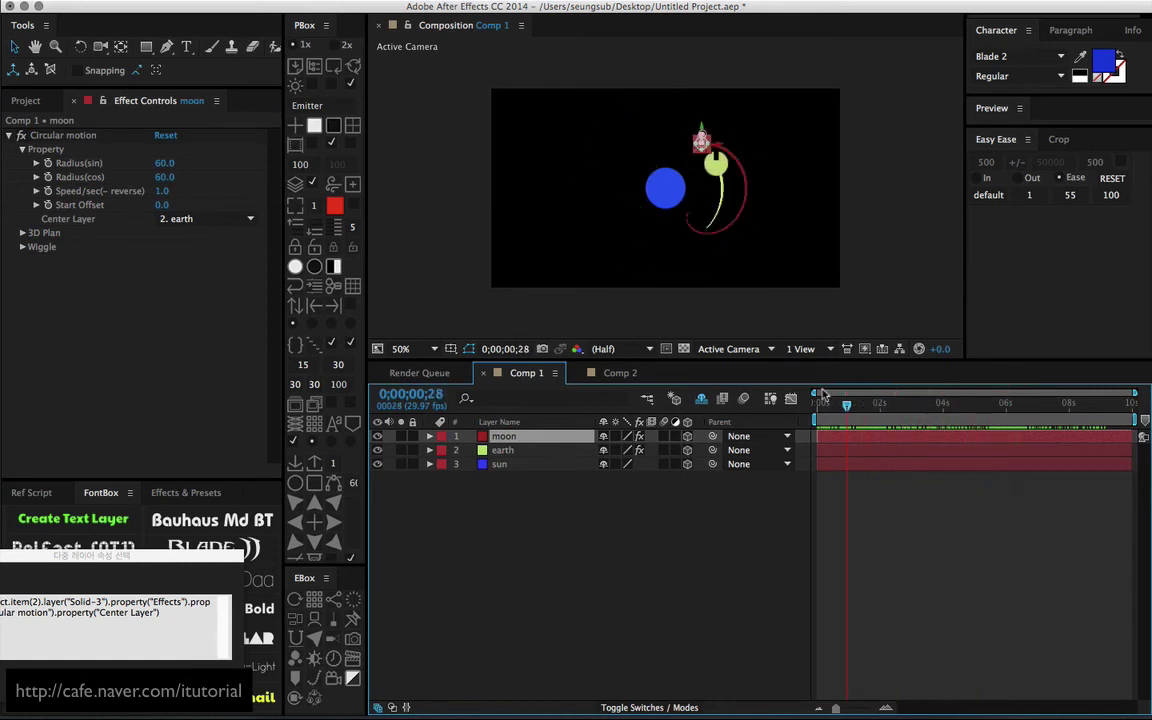
Step: Expand the 3D Plan and Wiggle options of the moon's Circular motion effect
{"action": "left_click", "coordinate": [22, 233]}
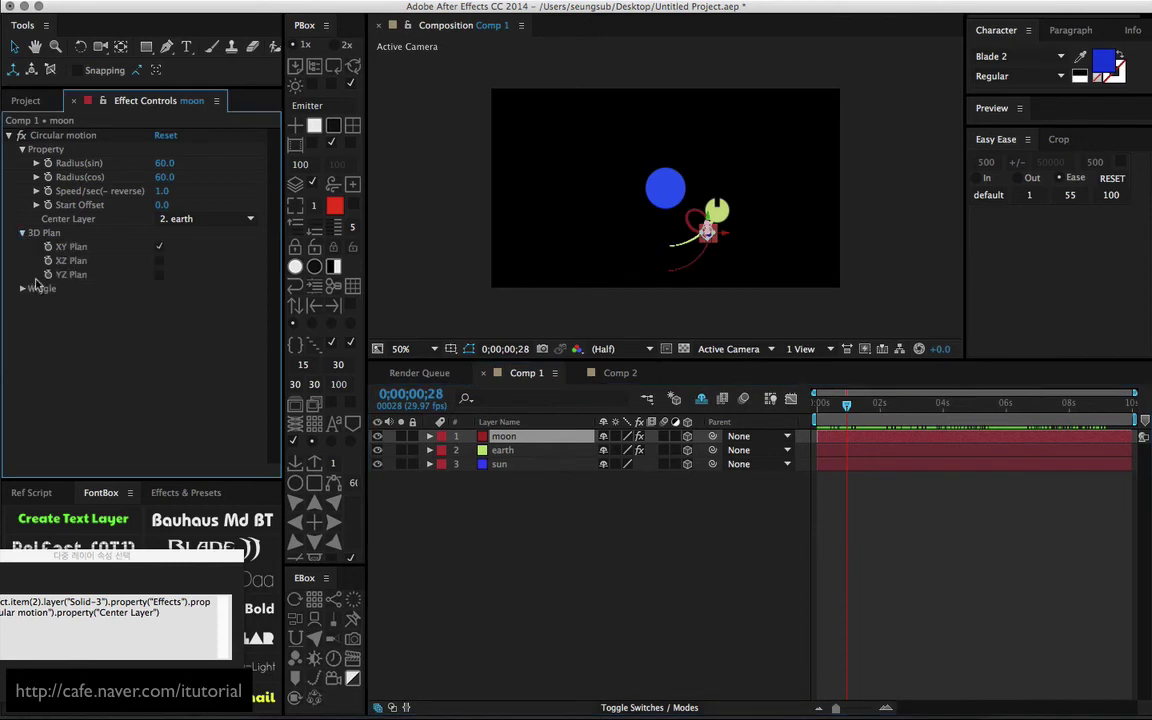
{"action": "left_click", "coordinate": [22, 289]}
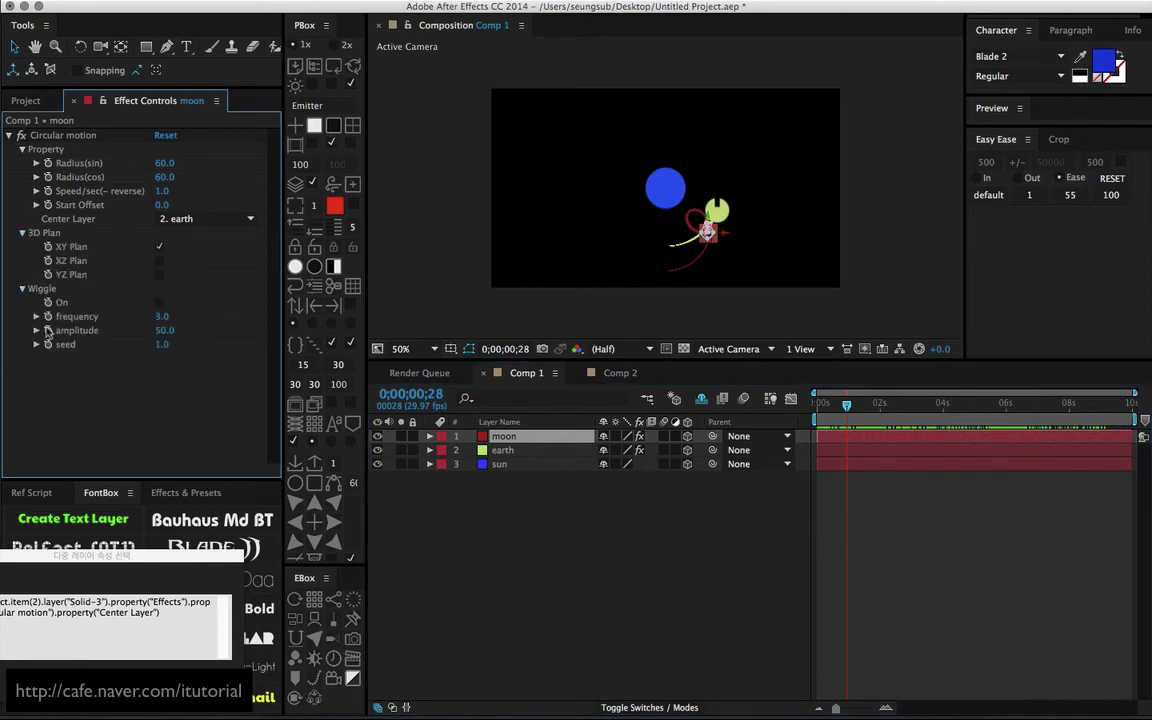
{"action": "left_click", "coordinate": [538, 465], "text": "shift"}
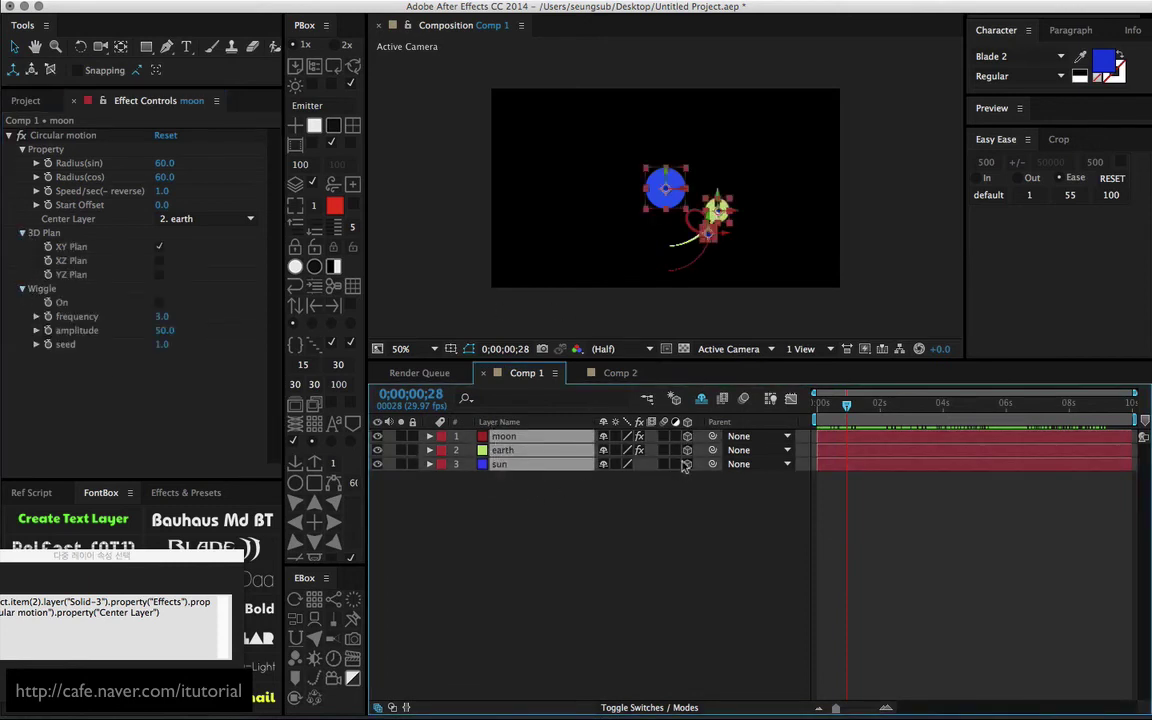
{"action": "left_click", "coordinate": [507, 502]}
Step: Switch the earth's Circular motion 3D Plan to XZ Plan and scrub through its orbit to 0;00;03;16
{"action": "left_click", "coordinate": [503, 451]}
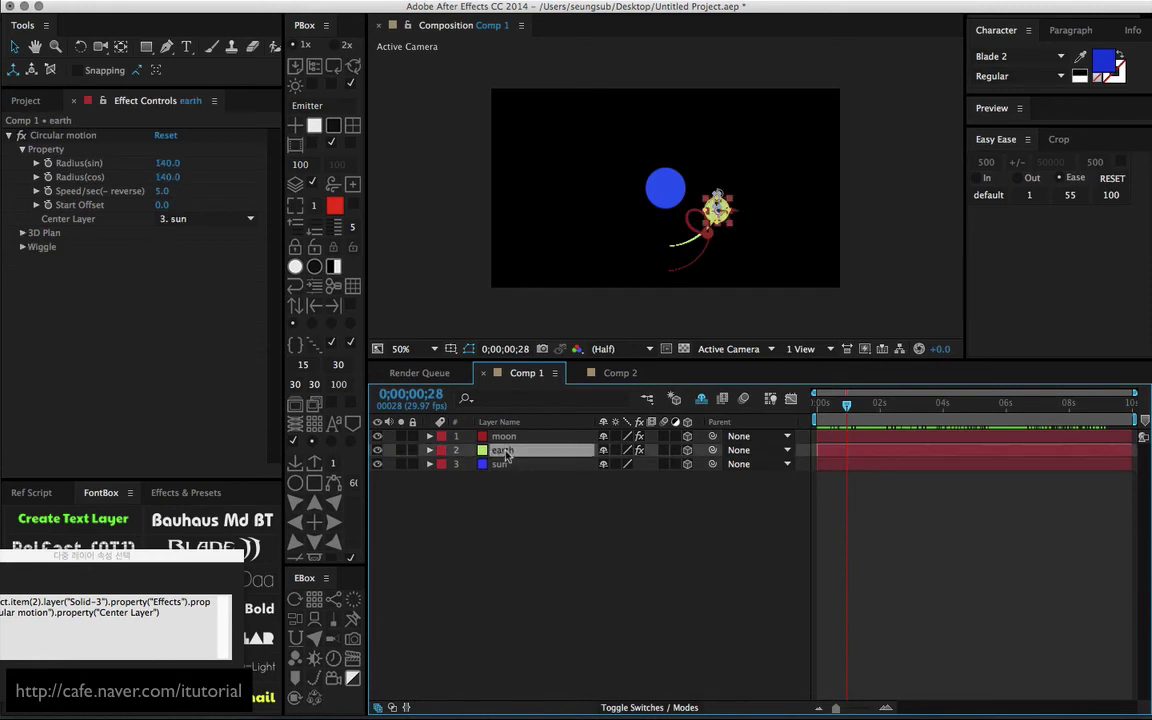
{"action": "left_click", "coordinate": [24, 233]}
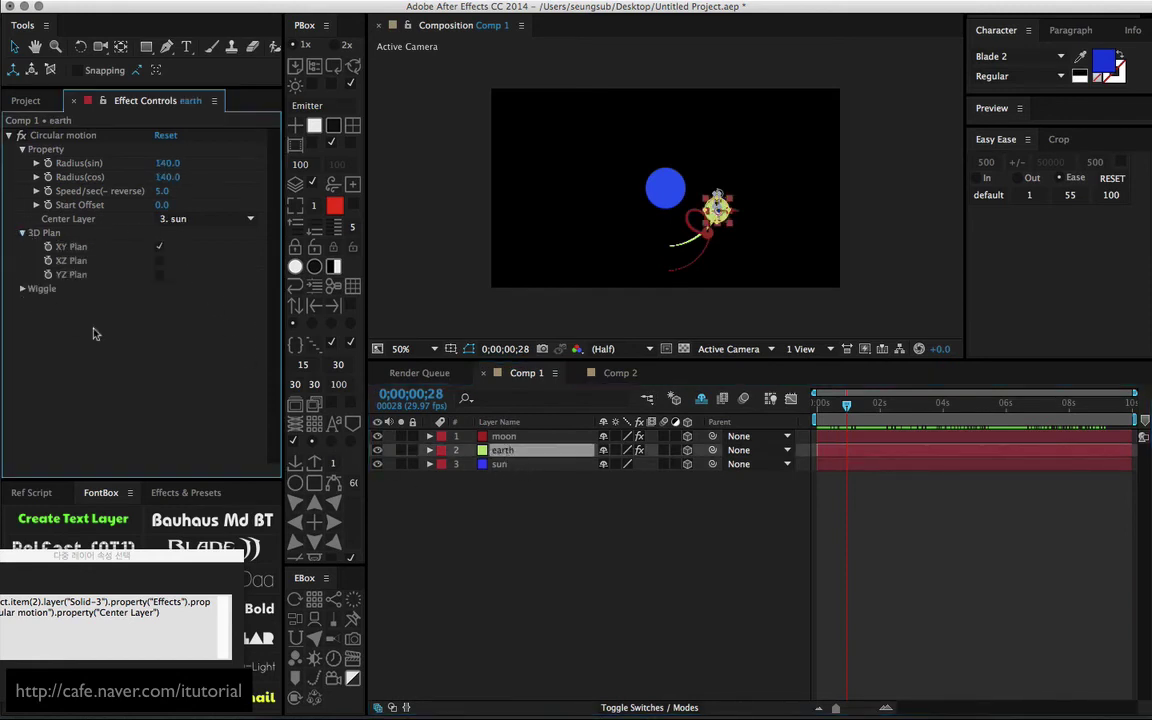
{"action": "left_click", "coordinate": [159, 260]}
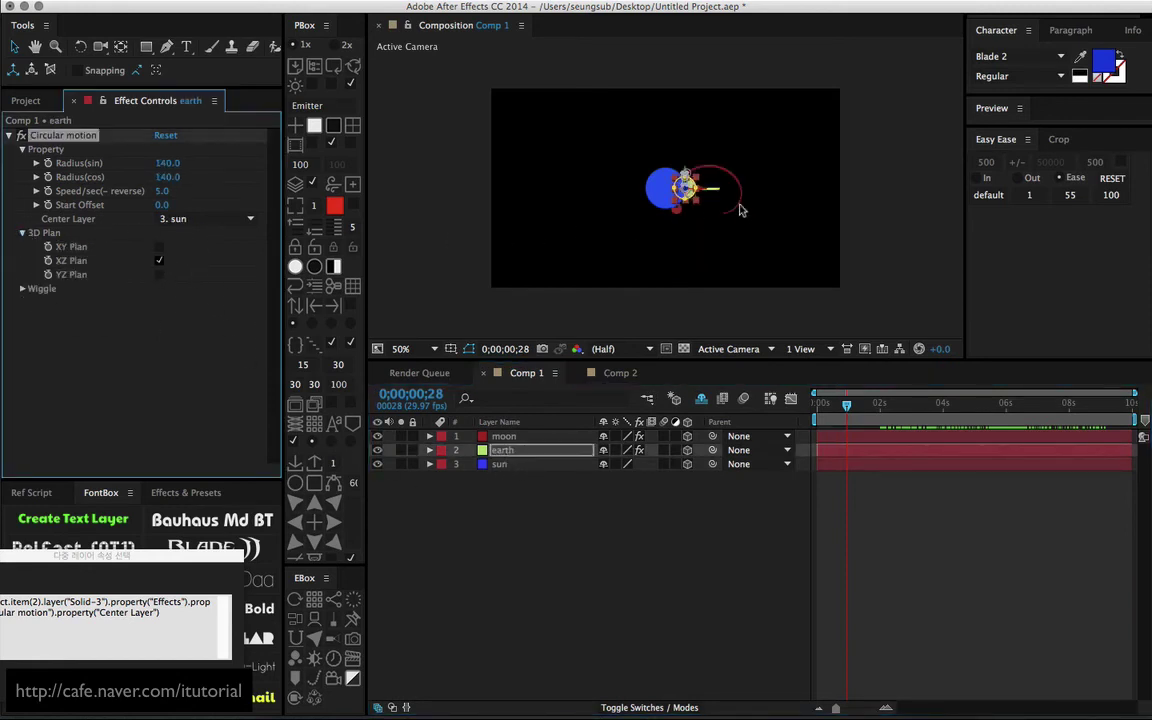
{"action": "left_click", "coordinate": [833, 405]}
{"action": "left_click_drag", "start_coordinate": [833, 405], "coordinate": [928, 405]}
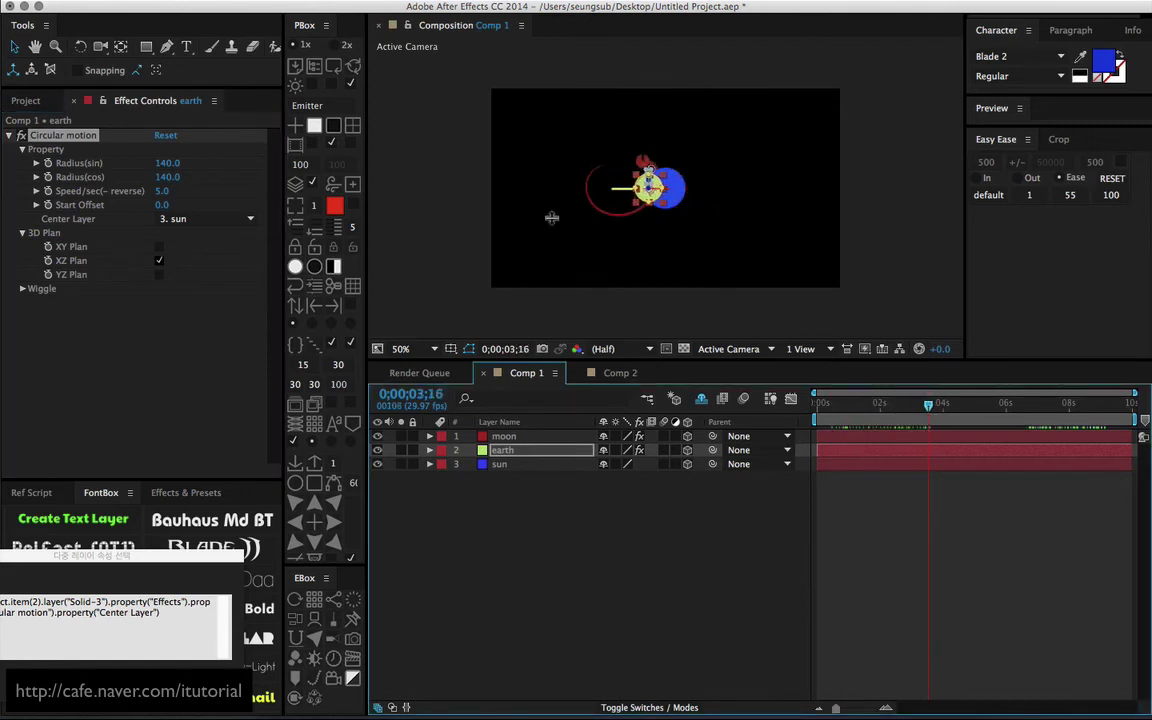
Step: Add a camera with the default settings, orbit it to an angled view and scrub the animation to 0;00;02;08
{"action": "left_click", "coordinate": [290, 2]}
{"action": "mouse_move", "coordinate": [298, 10]}
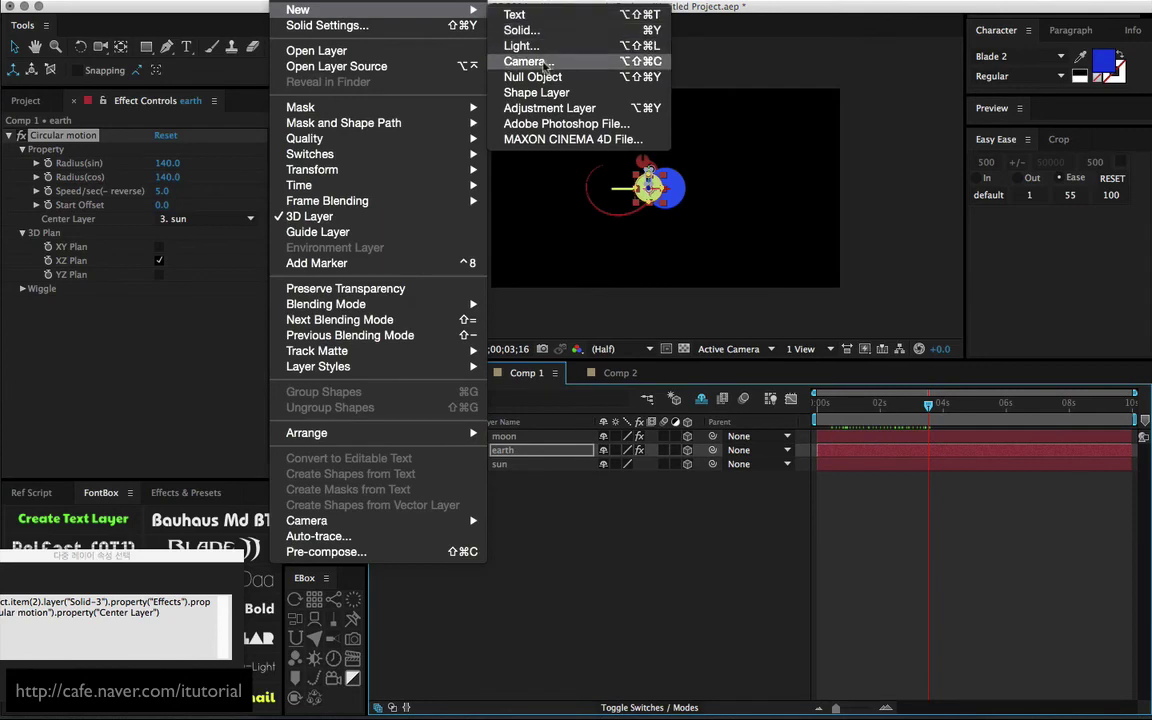
{"action": "left_click", "coordinate": [494, 60]}
{"action": "left_click", "coordinate": [605, 535]}
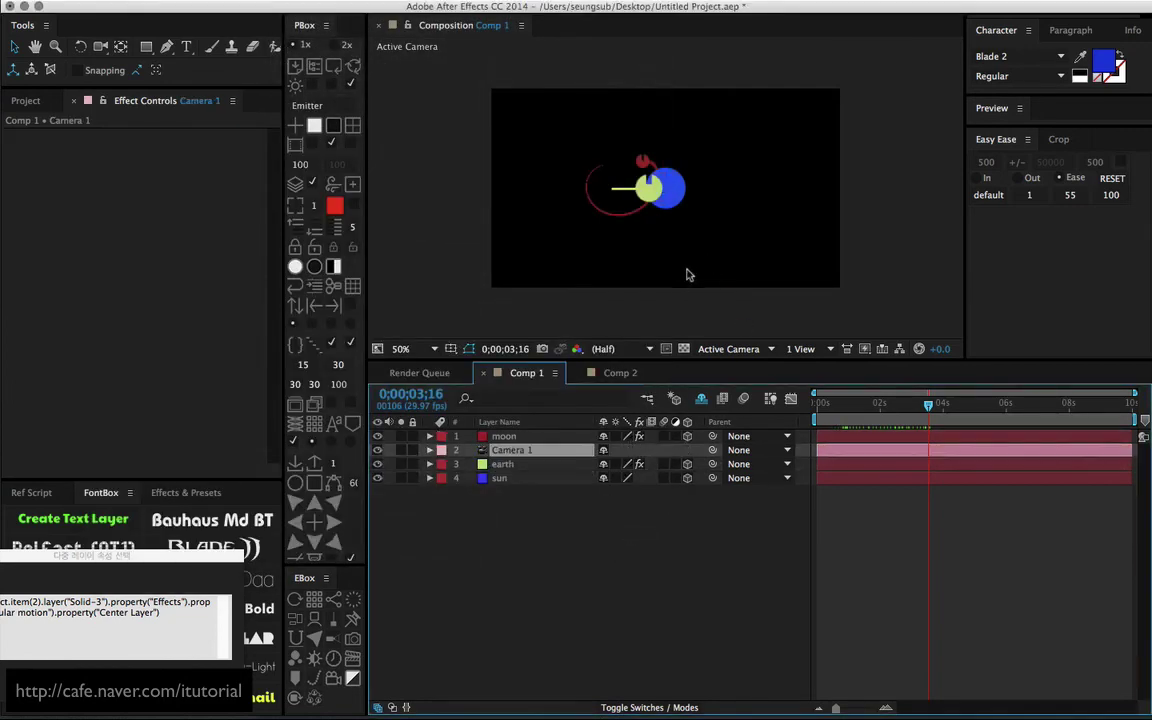
{"action": "key", "text": "c"}
{"action": "left_click_drag", "start_coordinate": [685, 275], "coordinate": [649, 271]}
{"action": "left_click", "coordinate": [663, 522]}
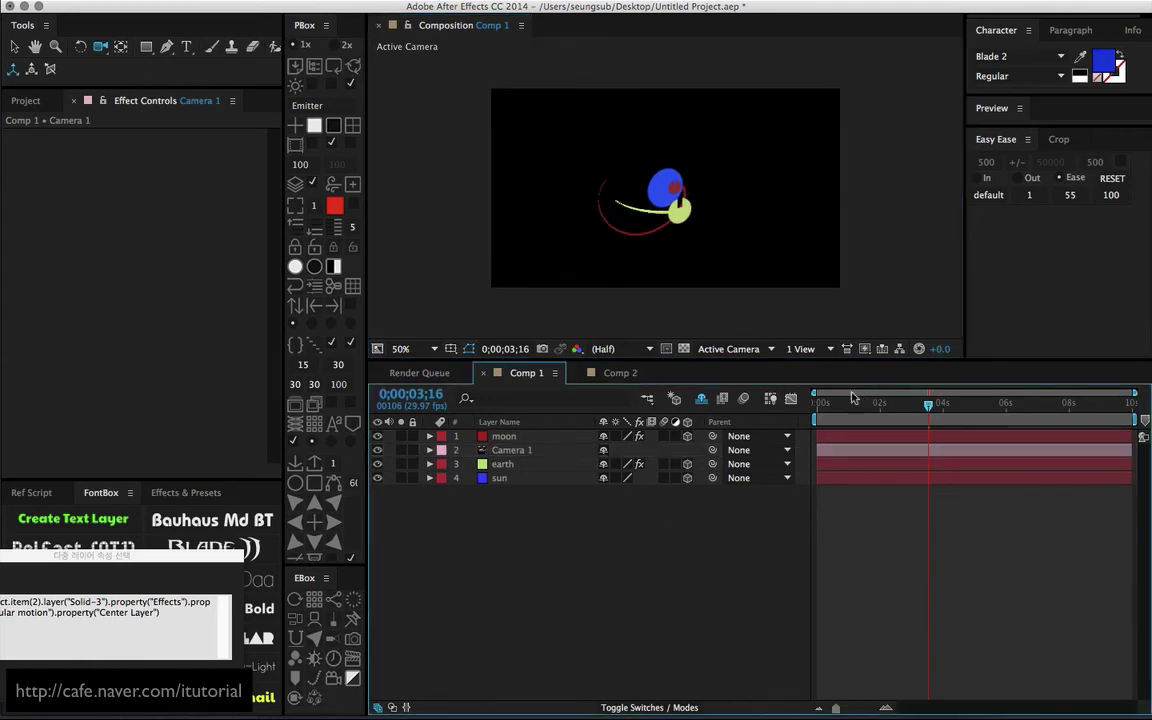
{"action": "left_click_drag", "start_coordinate": [826, 407], "coordinate": [887, 401]}
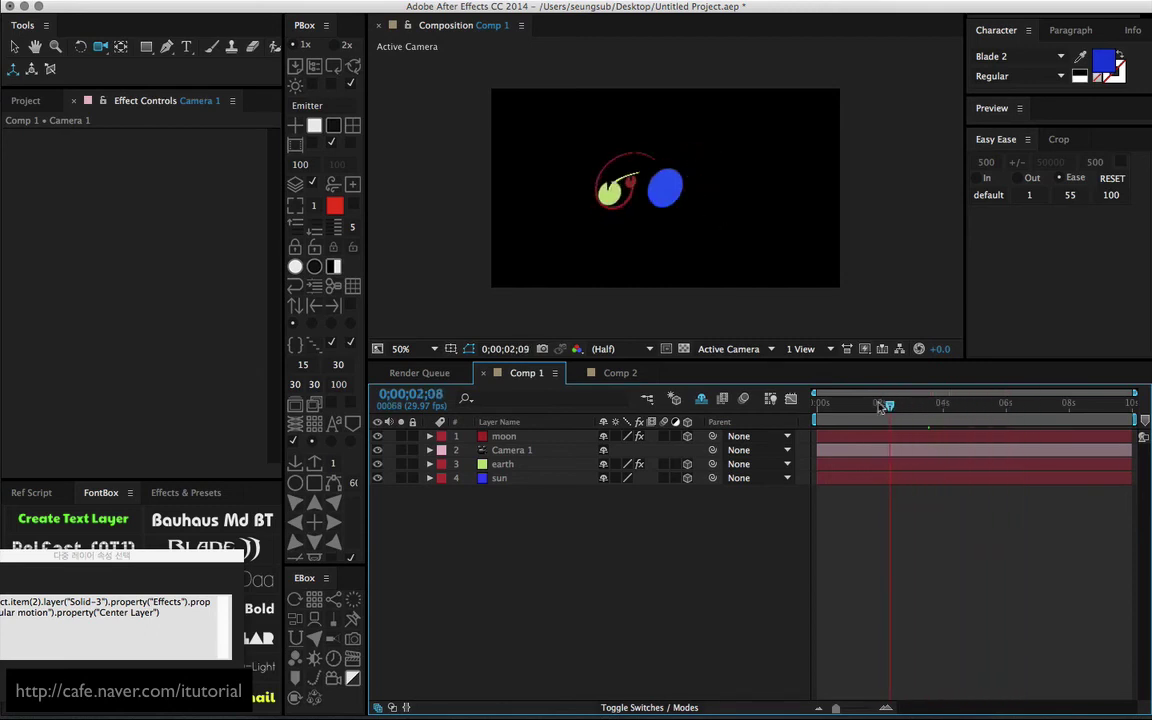
Step: Switch the moon's Circular motion 3D Plan from XY Plan to YZ Plan and preview the orbits, stopping at 0;00;01;19
{"action": "left_click", "coordinate": [505, 437]}
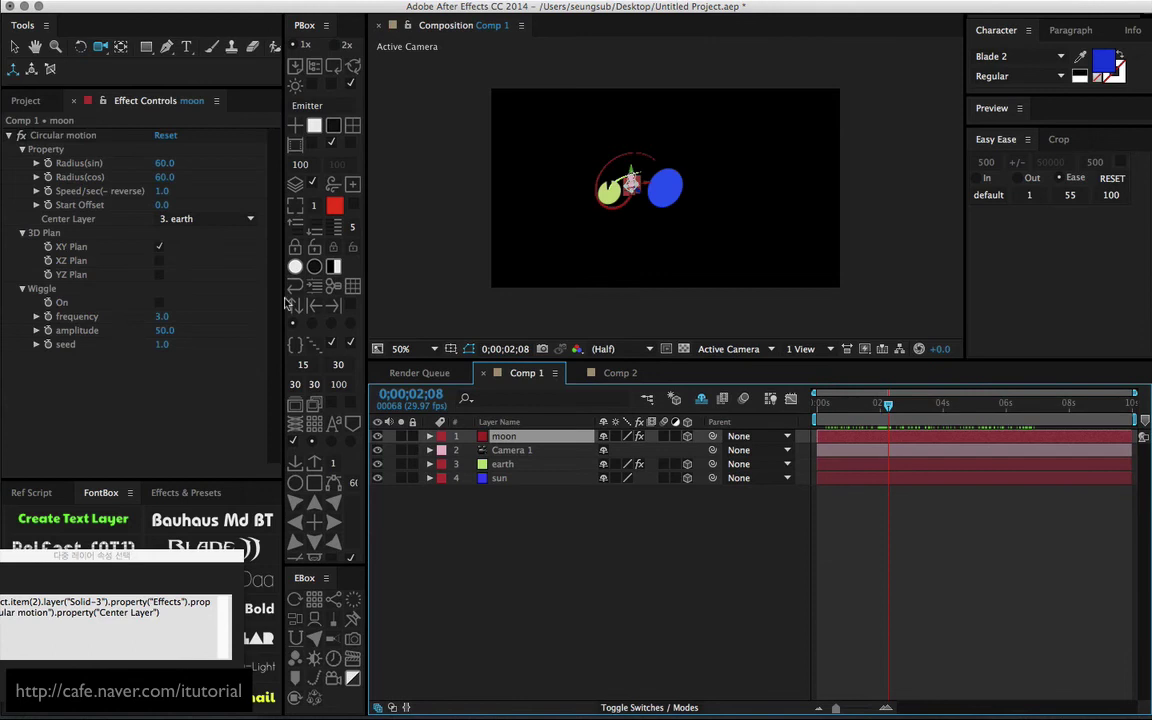
{"action": "left_click", "coordinate": [158, 248]}
{"action": "left_click", "coordinate": [159, 275]}
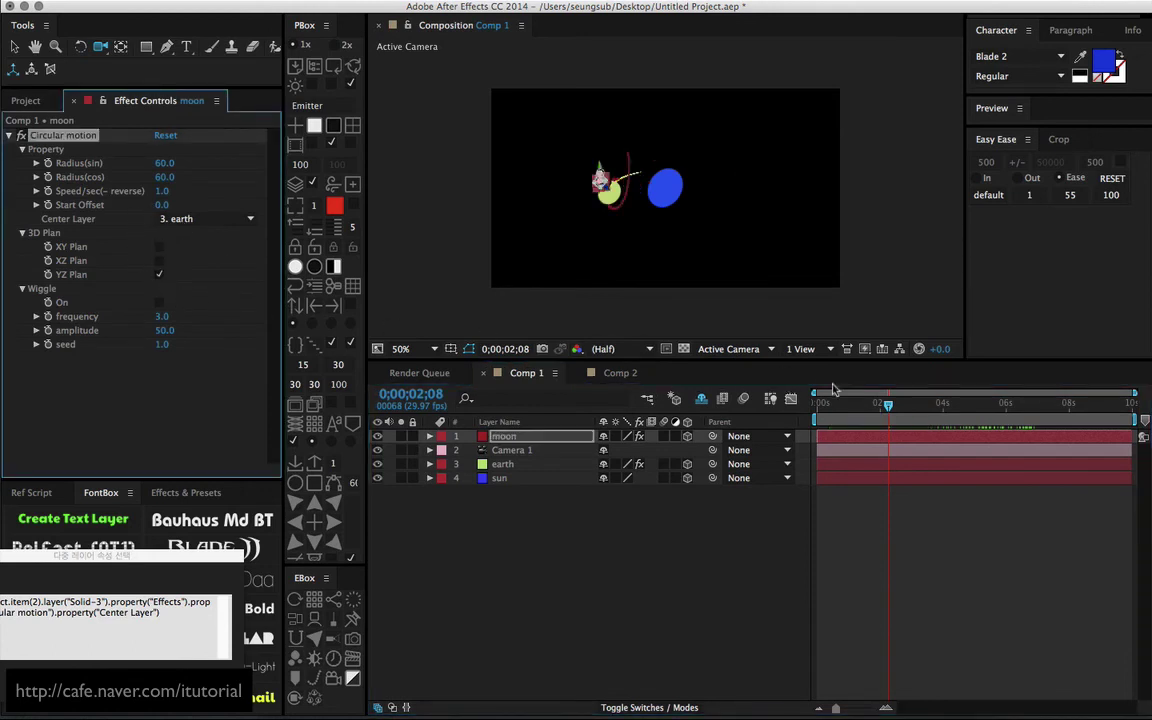
{"action": "left_click_drag", "start_coordinate": [828, 410], "coordinate": [935, 410]}
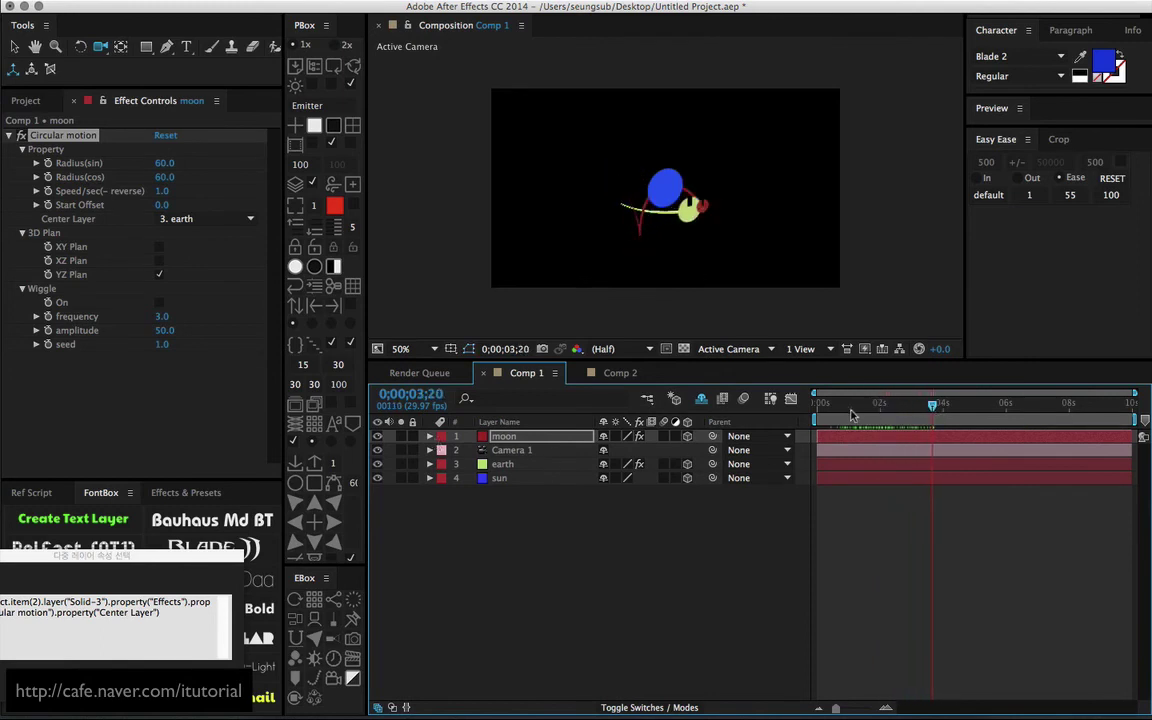
{"action": "left_click_drag", "start_coordinate": [851, 414], "coordinate": [874, 401]}
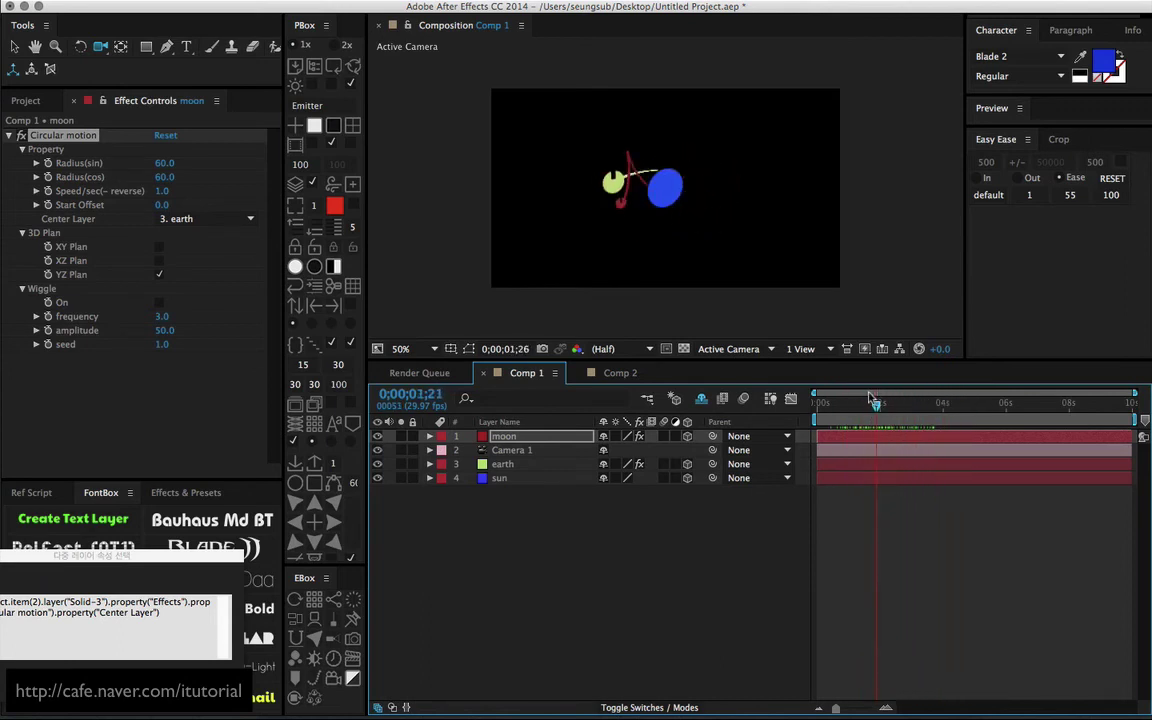
{"action": "left_click", "coordinate": [196, 221]}
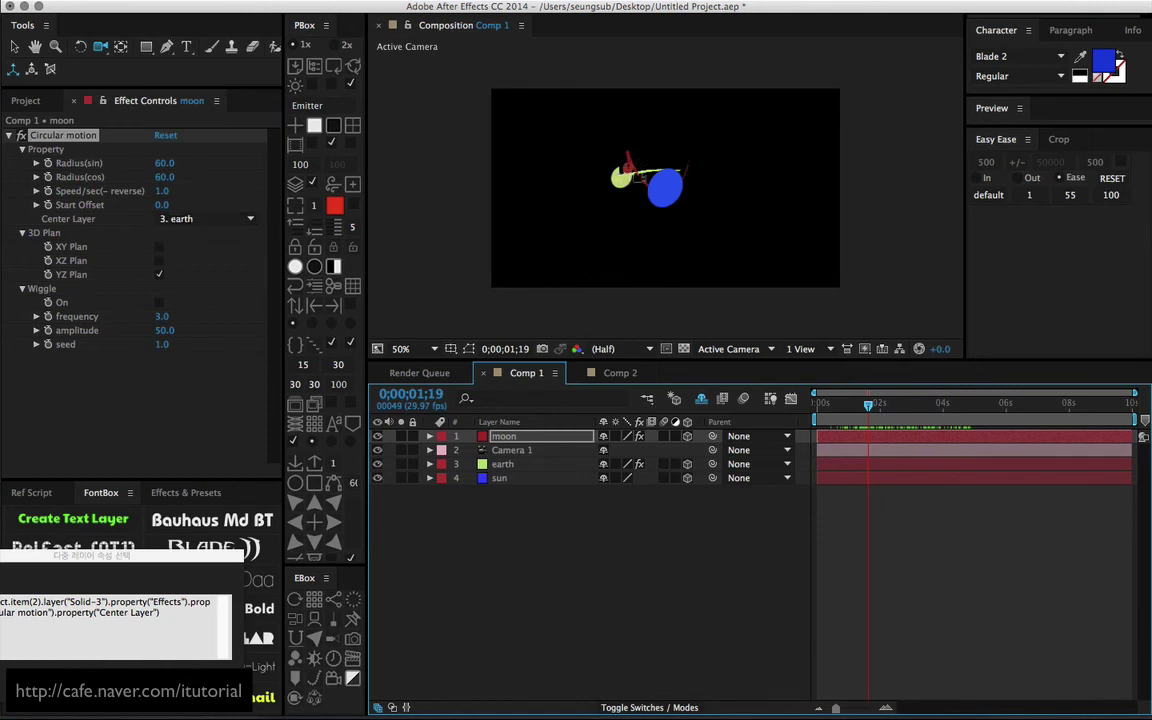
Step: Turn on Wiggle in the earth's Circular motion and scrub through the wiggling orbit to 0;00;04;27
{"action": "left_click", "coordinate": [508, 466]}
{"action": "left_click", "coordinate": [22, 289]}
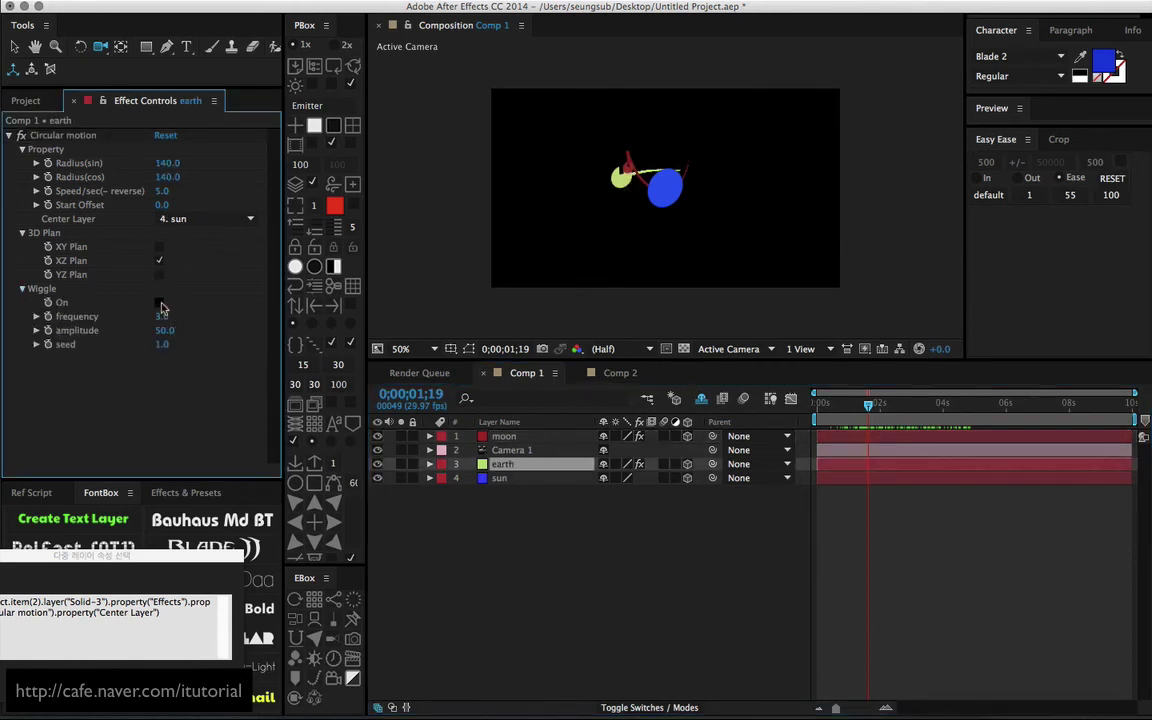
{"action": "left_click", "coordinate": [160, 303]}
{"action": "left_click", "coordinate": [841, 405]}
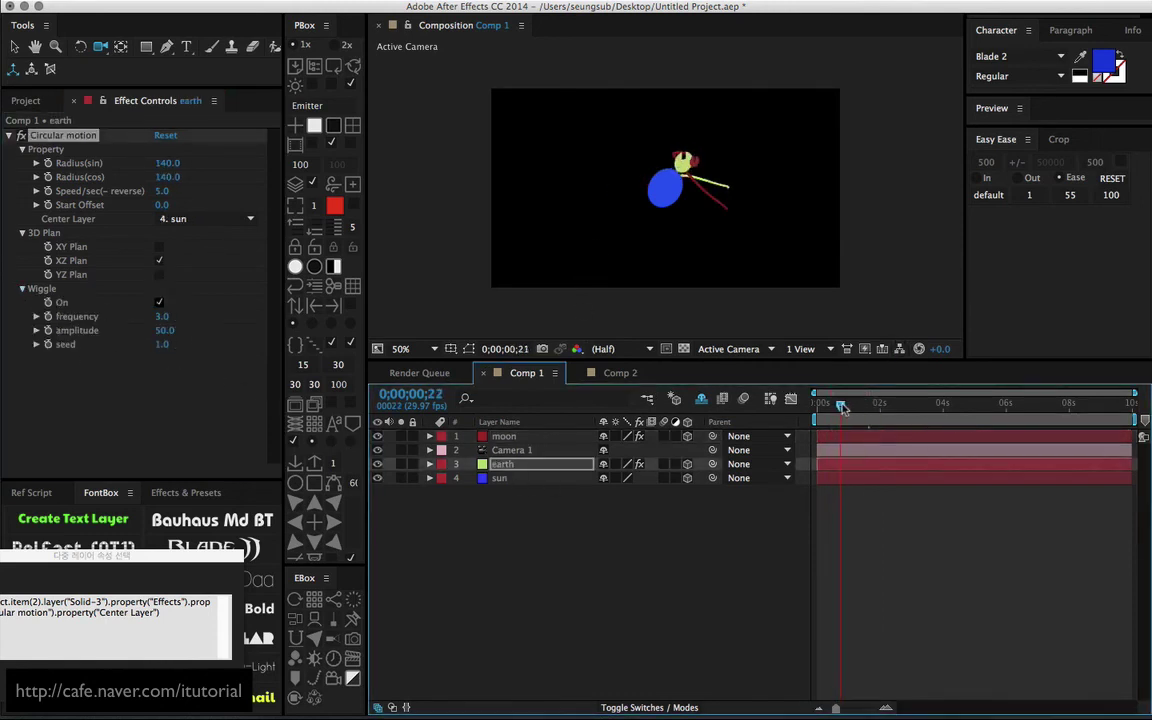
{"action": "left_click_drag", "start_coordinate": [841, 405], "coordinate": [971, 415]}
Step: Set the earth's Wiggle frequency to 1 and amplitude to 30, turn Wiggle off and scrub the animation to 0;00;04;07
{"action": "left_click", "coordinate": [187, 335]}
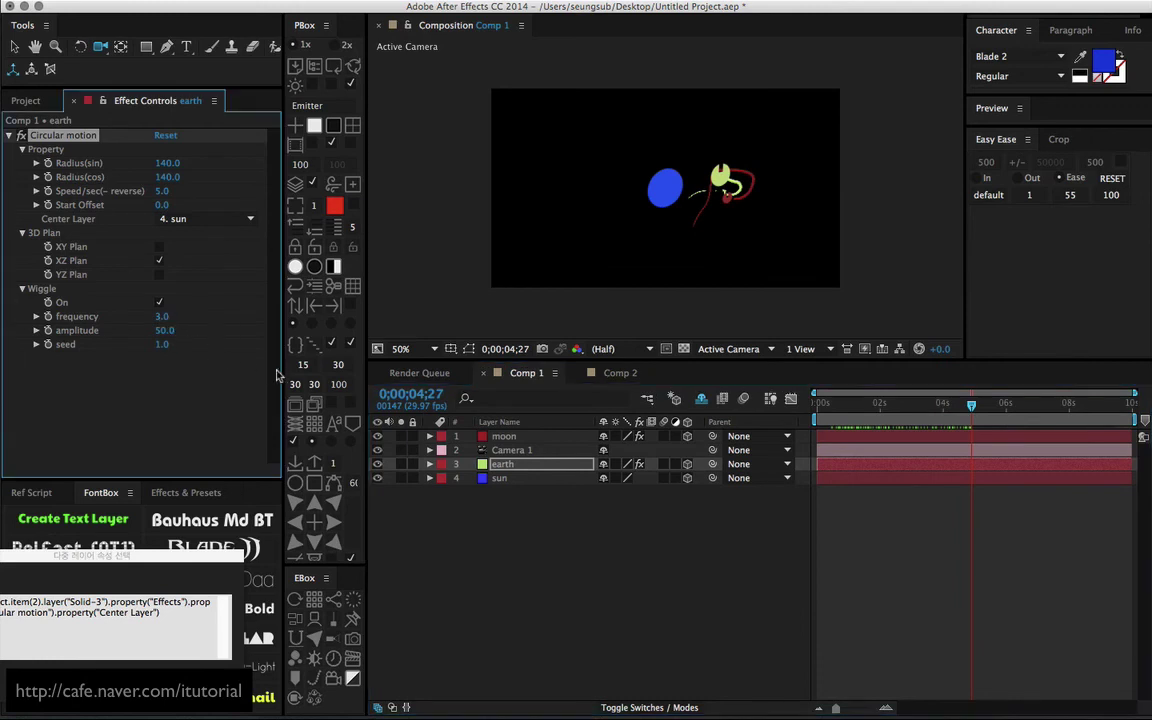
{"action": "left_click", "coordinate": [161, 316]}
{"action": "type", "text": "3"}
{"action": "left_click", "coordinate": [159, 302]}
{"action": "left_click", "coordinate": [164, 330]}
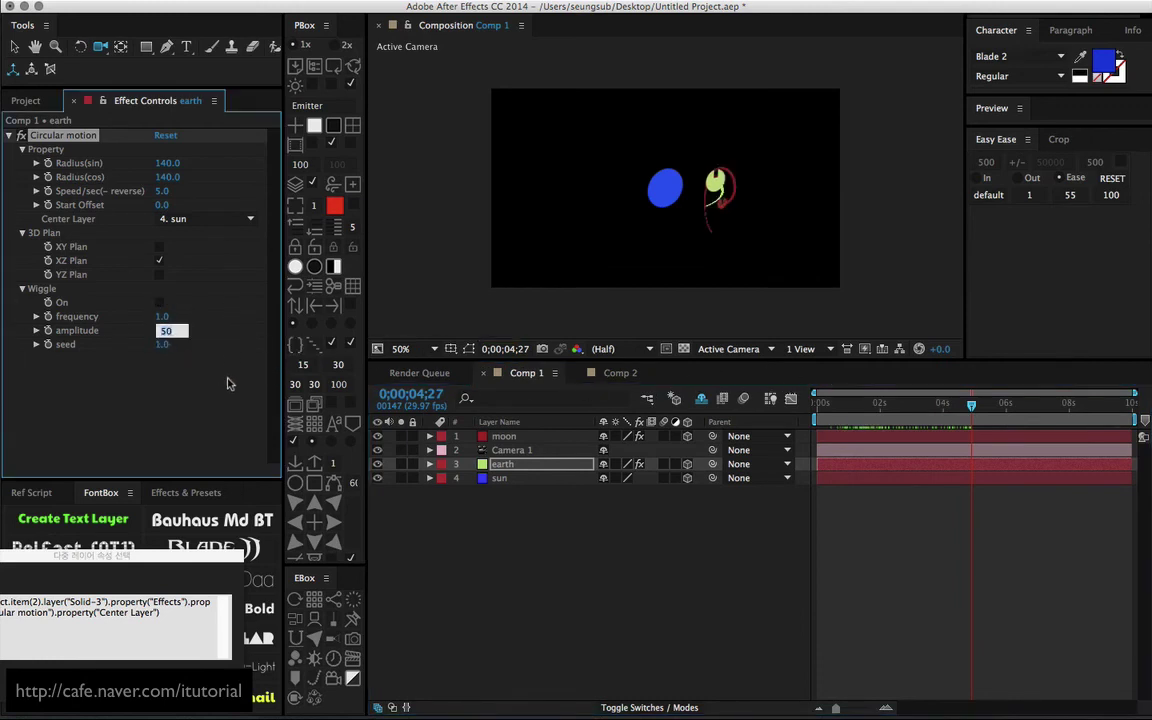
{"action": "type", "text": "30"}
{"action": "left_click", "coordinate": [257, 391]}
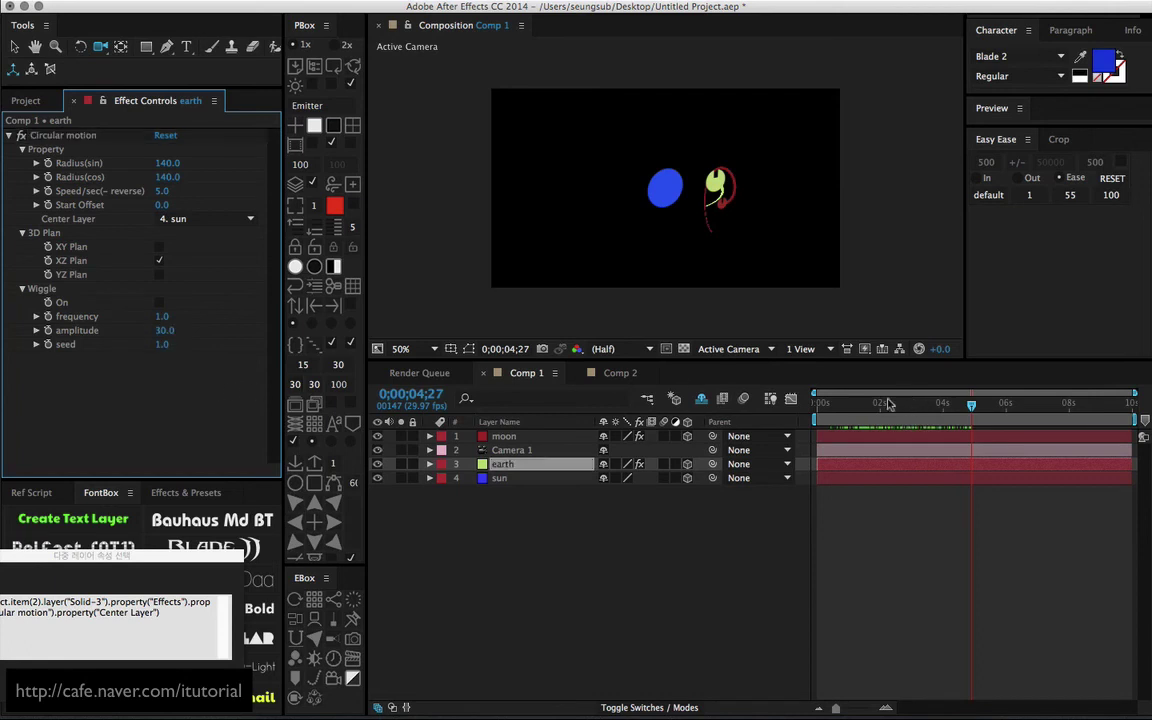
{"action": "left_click_drag", "start_coordinate": [828, 410], "coordinate": [947, 405]}
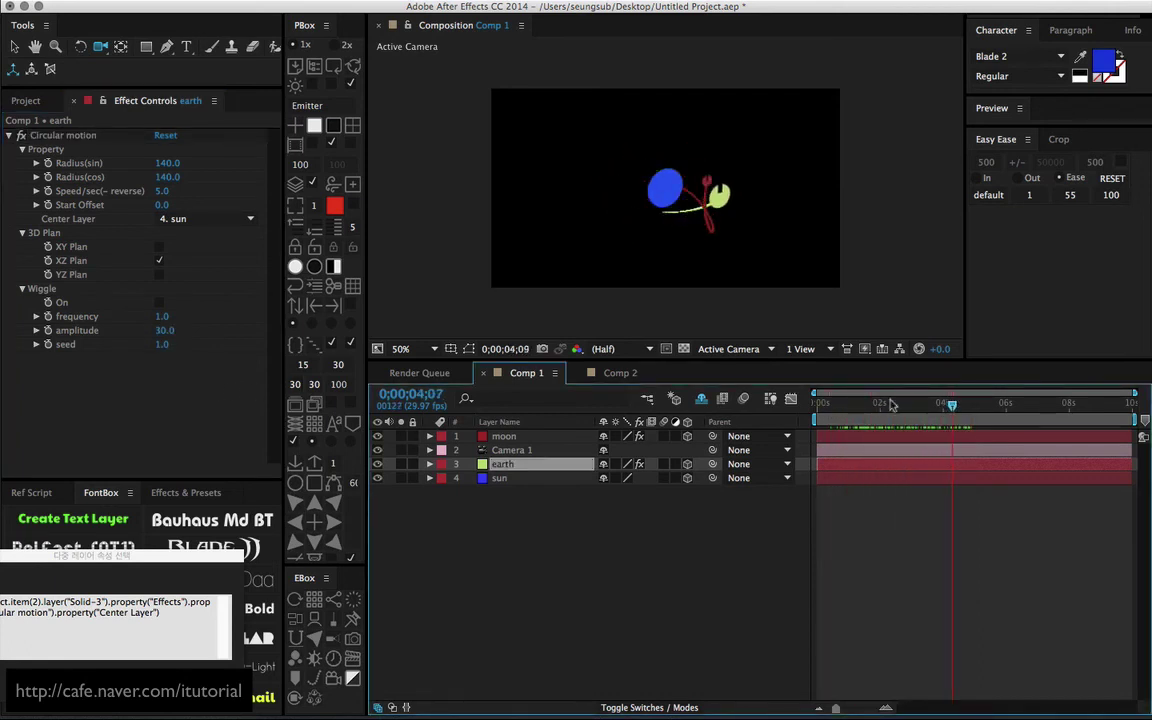
Step: Set the earth's Wiggle frequency to 2 and scrub through the animation to 0;00;03;05
{"action": "left_click", "coordinate": [163, 317]}
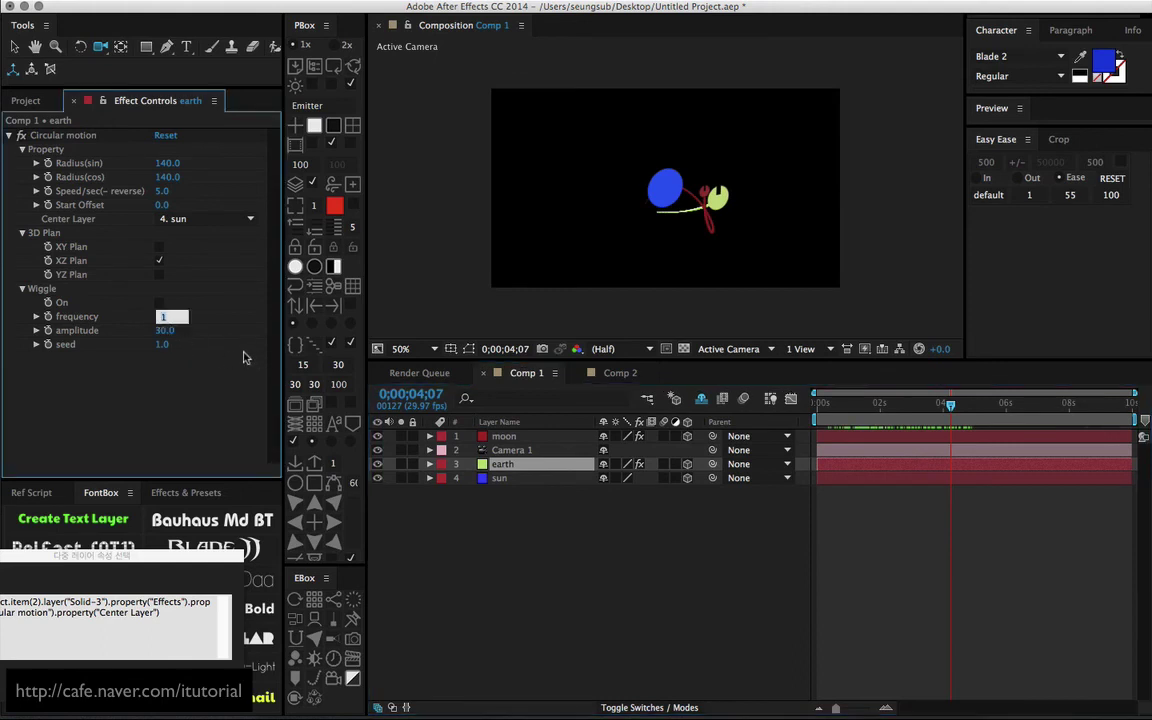
{"action": "type", "text": "2"}
{"action": "key", "text": "Return"}
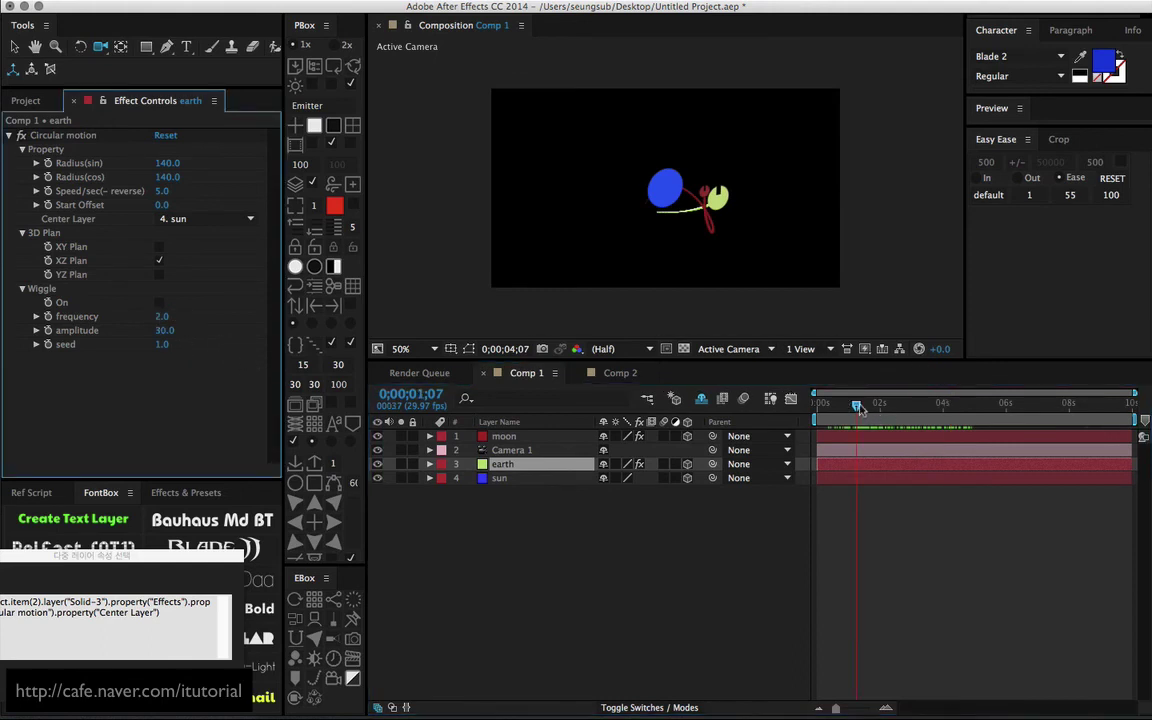
{"action": "left_click", "coordinate": [878, 405]}
{"action": "left_click_drag", "start_coordinate": [880, 406], "coordinate": [917, 405]}
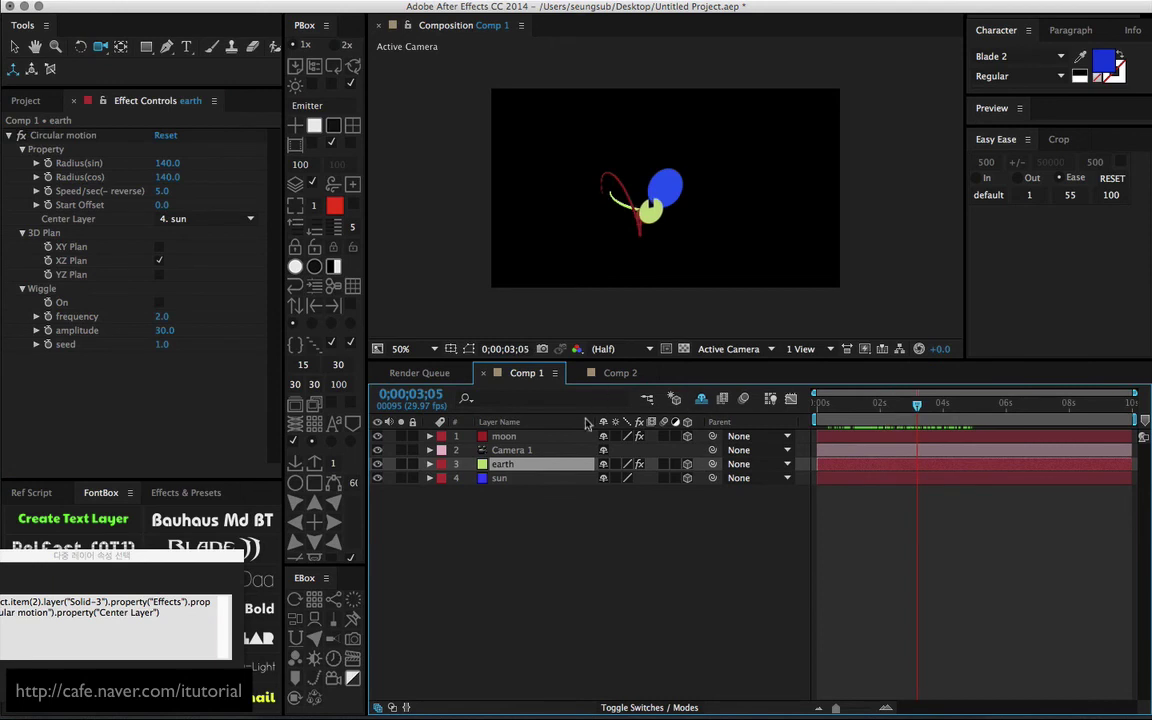
Step: Turn the earth's Wiggle on, scrub the animation to 0;00;04;18 and orbit the camera to another viewing angle
{"action": "left_click", "coordinate": [159, 302]}
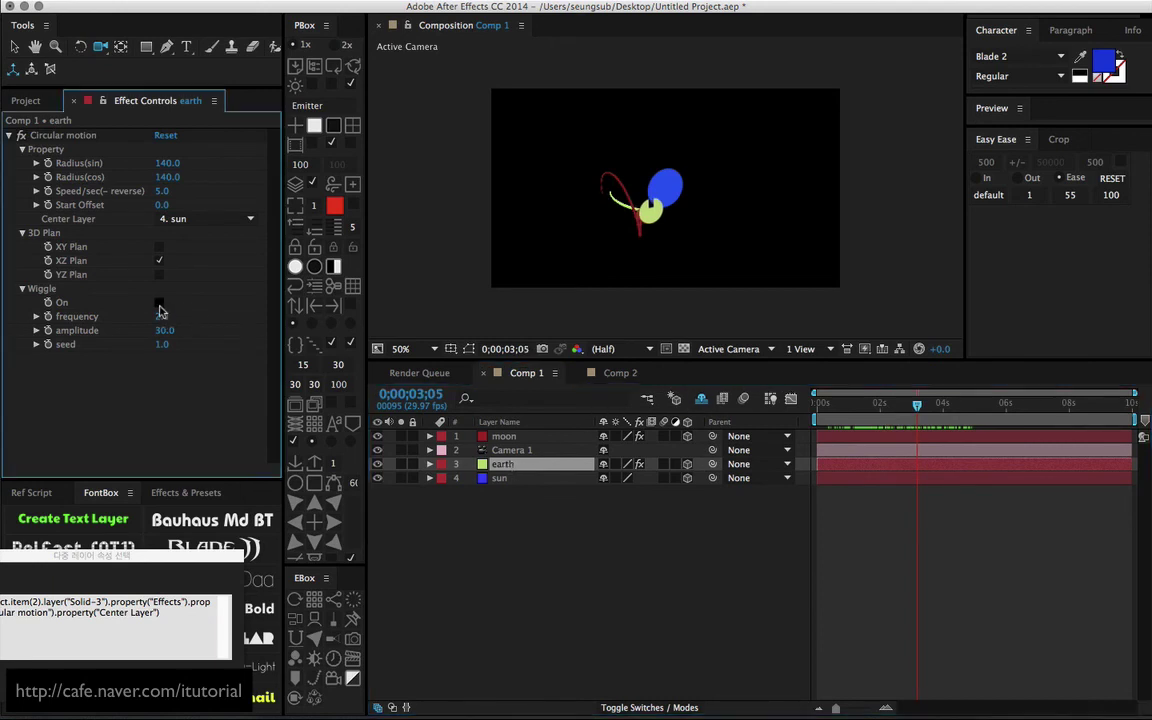
{"action": "left_click", "coordinate": [842, 406]}
{"action": "left_click_drag", "start_coordinate": [842, 406], "coordinate": [962, 405]}
{"action": "left_click", "coordinate": [699, 207]}
{"action": "left_click_drag", "start_coordinate": [699, 207], "coordinate": [631, 191]}
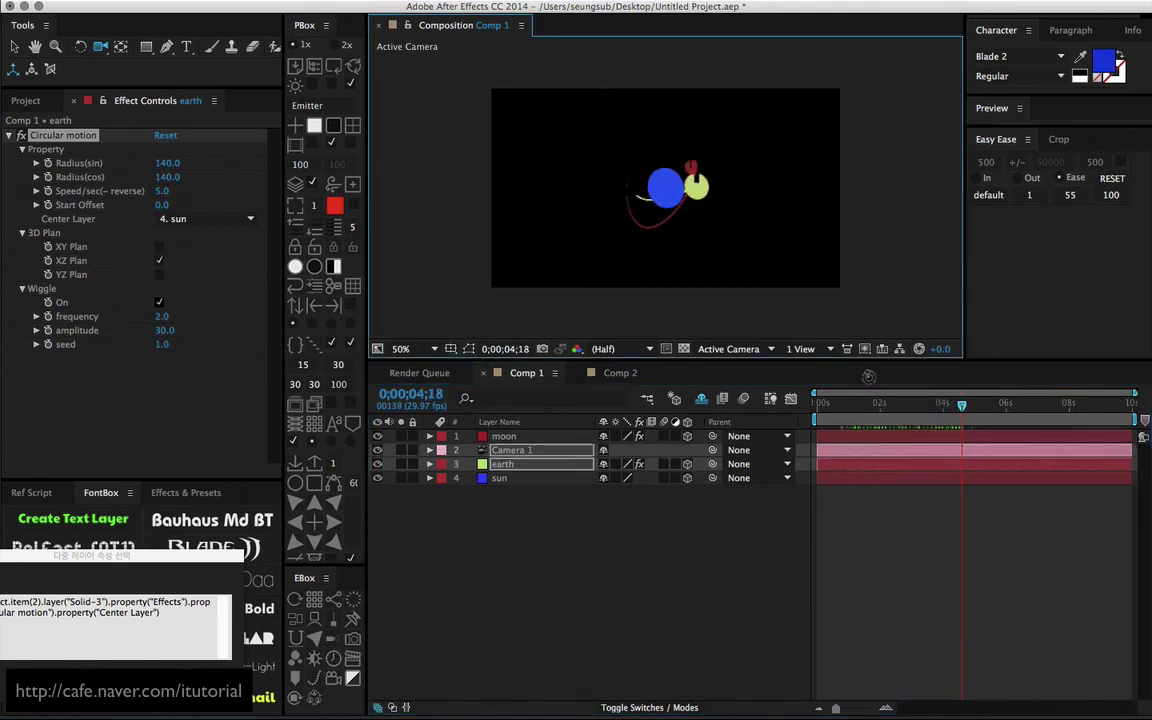
Step: Scrub the orbit animation to 0;00;04;24, then switch to Comp 2 and delete all of its layers
{"action": "left_click_drag", "start_coordinate": [850, 405], "coordinate": [971, 414]}
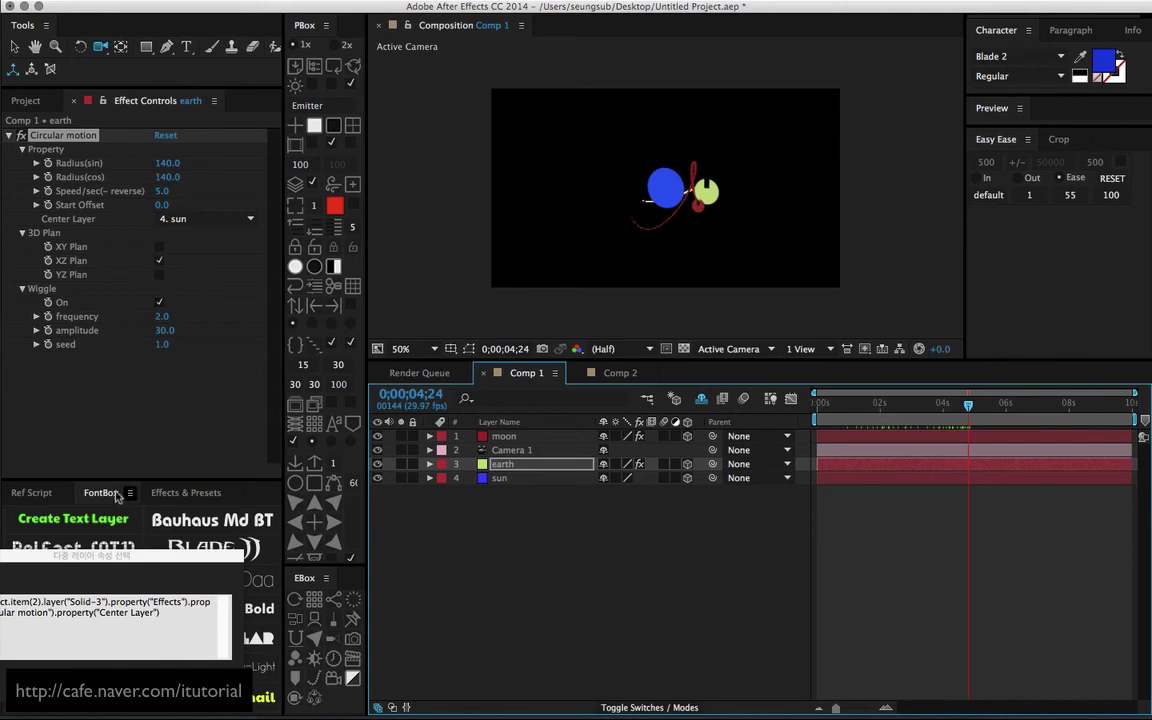
{"action": "left_click", "coordinate": [612, 373]}
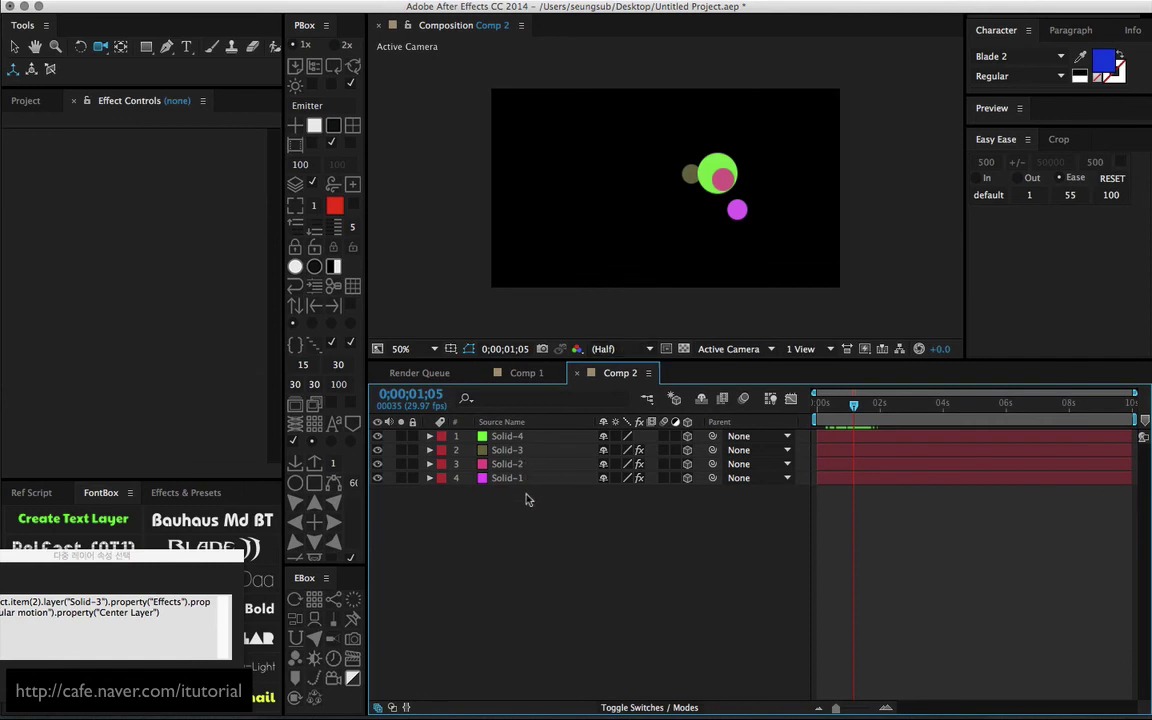
{"action": "left_click_drag", "start_coordinate": [528, 500], "coordinate": [477, 450]}
{"action": "key", "text": "Delete"}
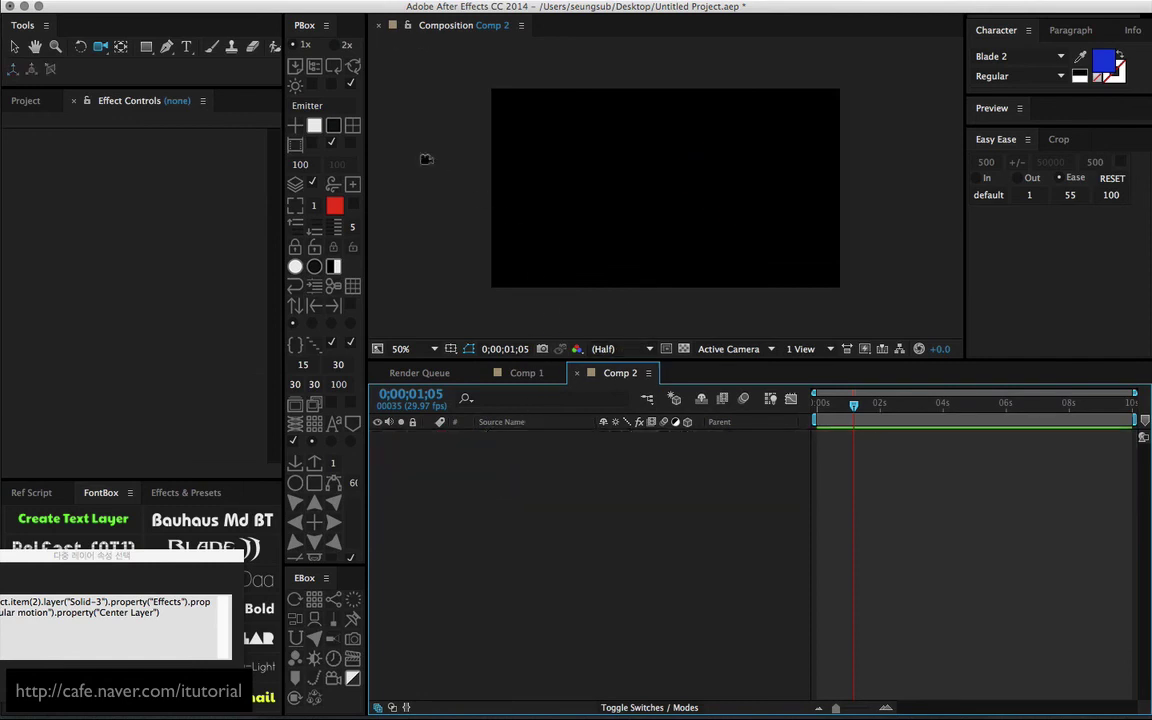
Step: Create two solids in Comp 2, placing Solid-1 near the frame's upper-left corner and Solid-2 near its lower-right corner
{"action": "left_click", "coordinate": [314, 125]}
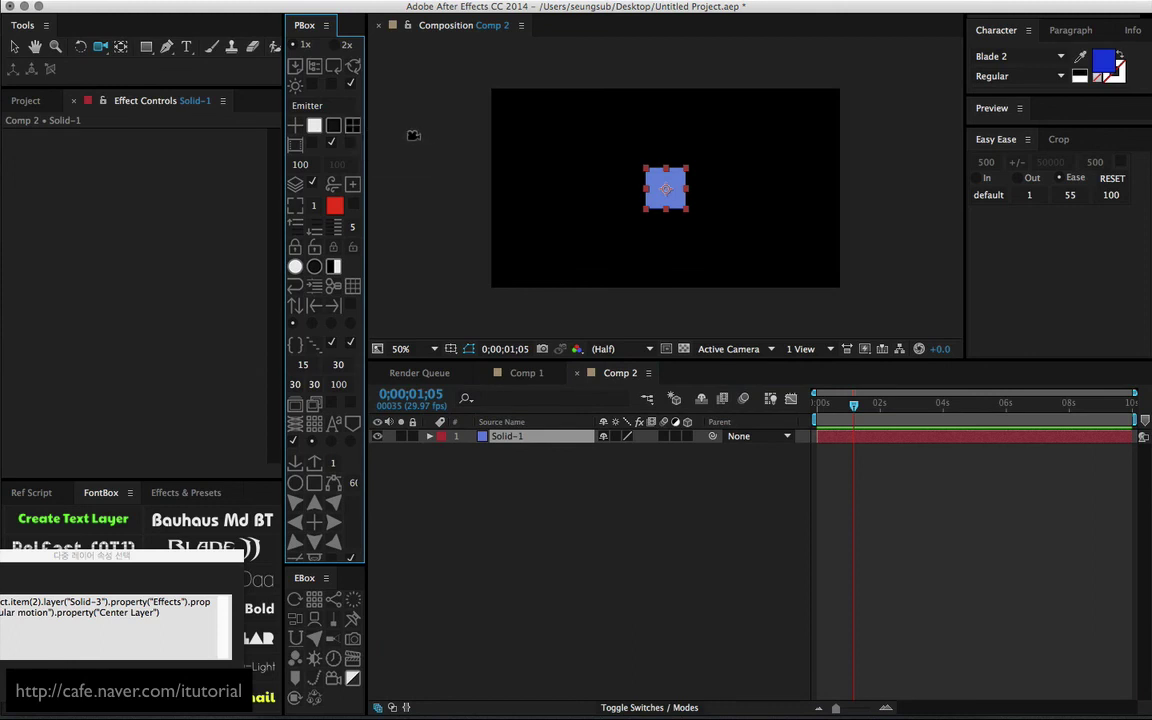
{"action": "left_click", "coordinate": [314, 125]}
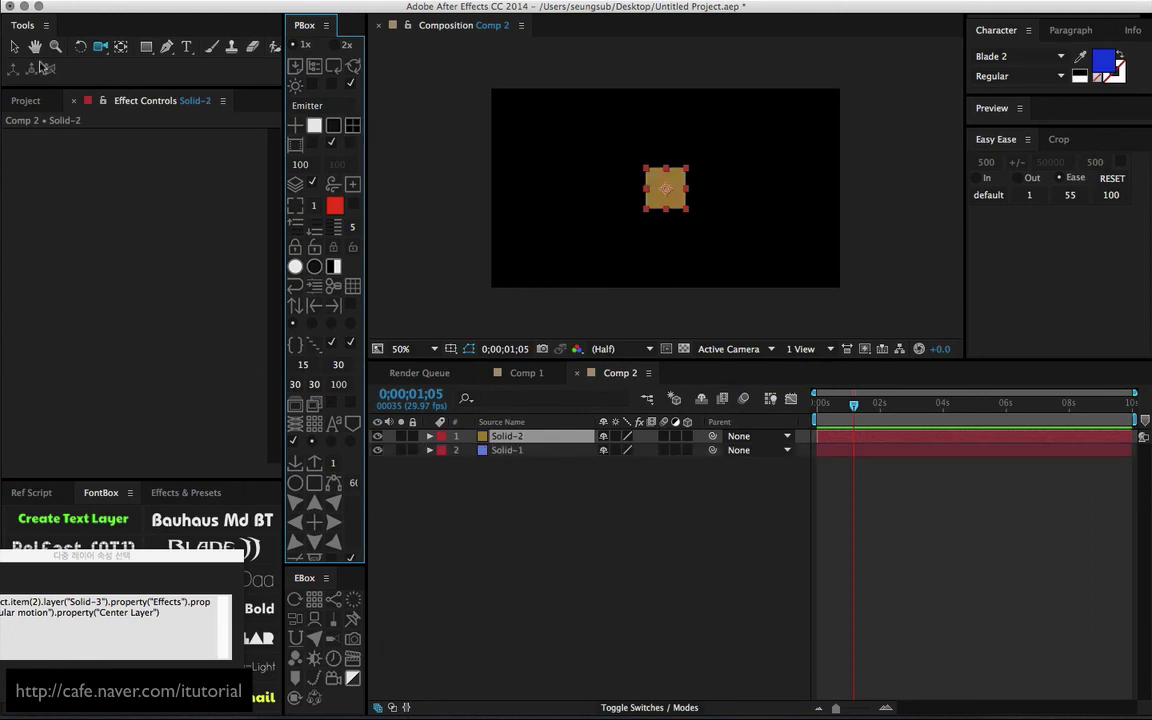
{"action": "left_click_drag", "start_coordinate": [648, 186], "coordinate": [562, 135]}
Step: Apply Circular motion to Solid-1's position using the selected-layer position option, and close the script window
{"action": "left_click", "coordinate": [521, 452]}
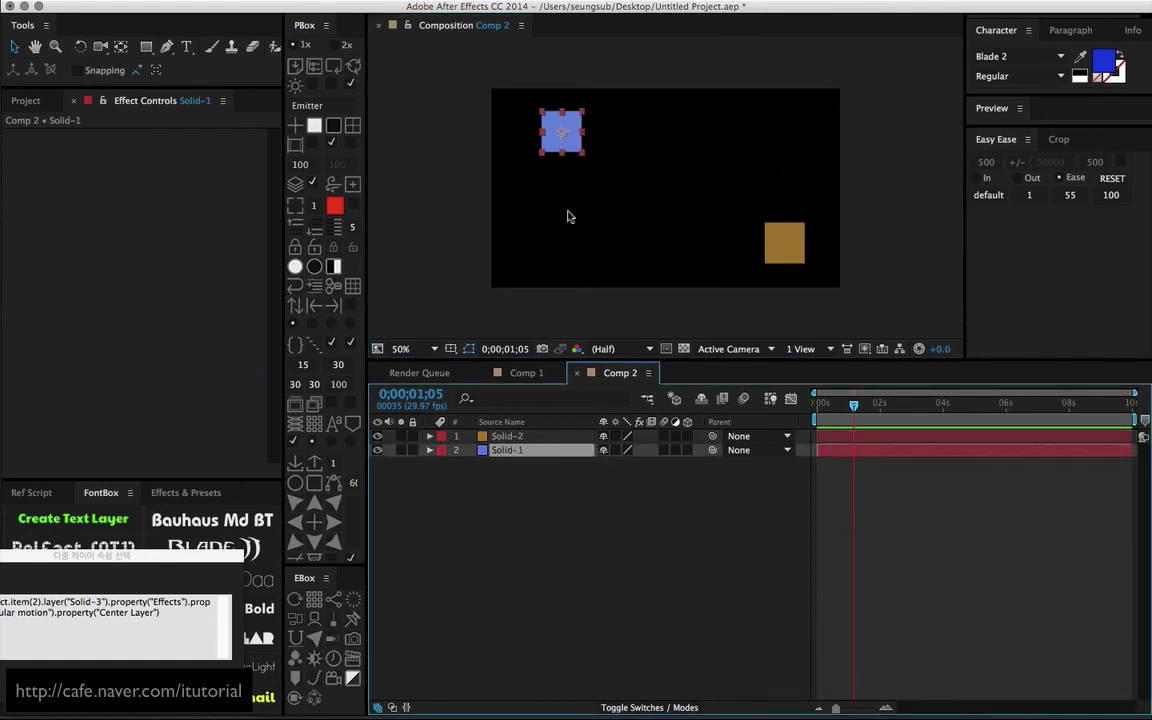
{"action": "left_click", "coordinate": [314, 597]}
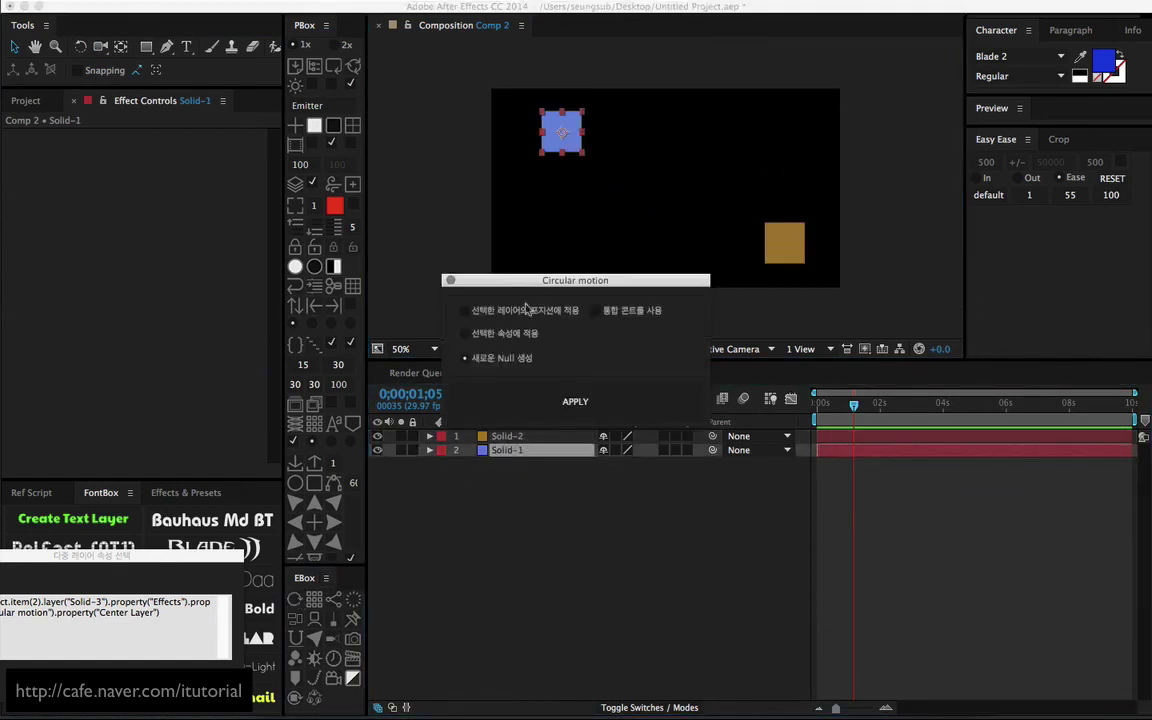
{"action": "left_click_drag", "start_coordinate": [486, 268], "coordinate": [460, 281]}
{"action": "left_click", "coordinate": [522, 401]}
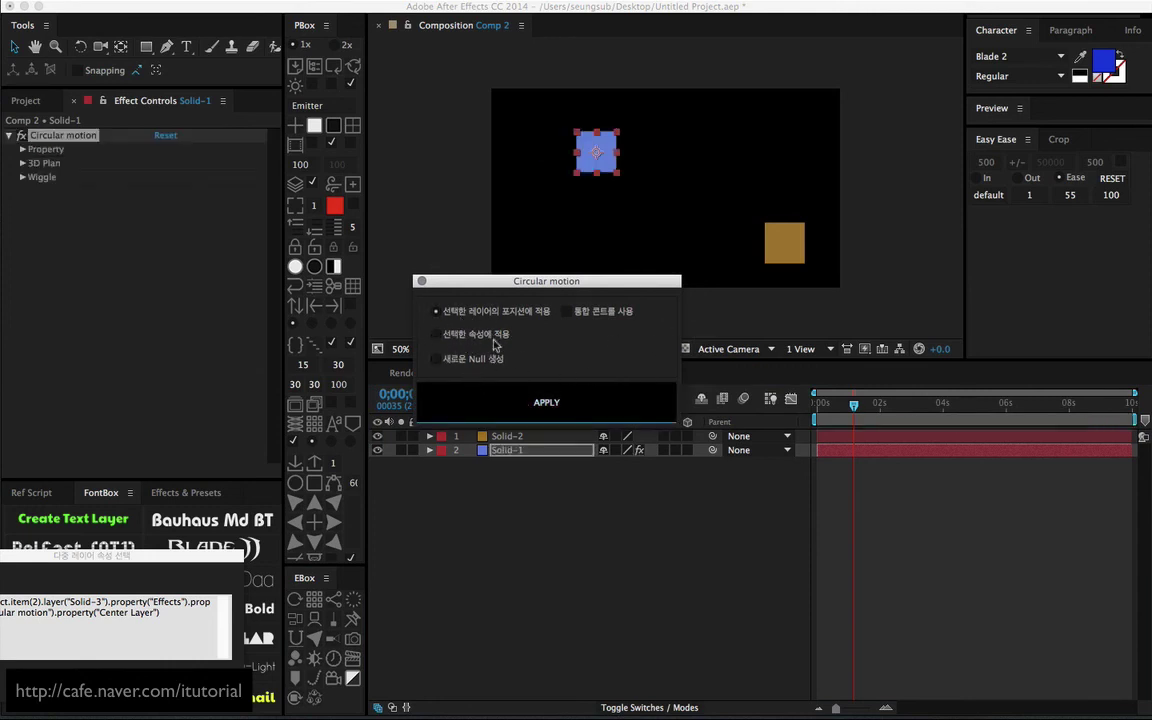
{"action": "left_click", "coordinate": [423, 283]}
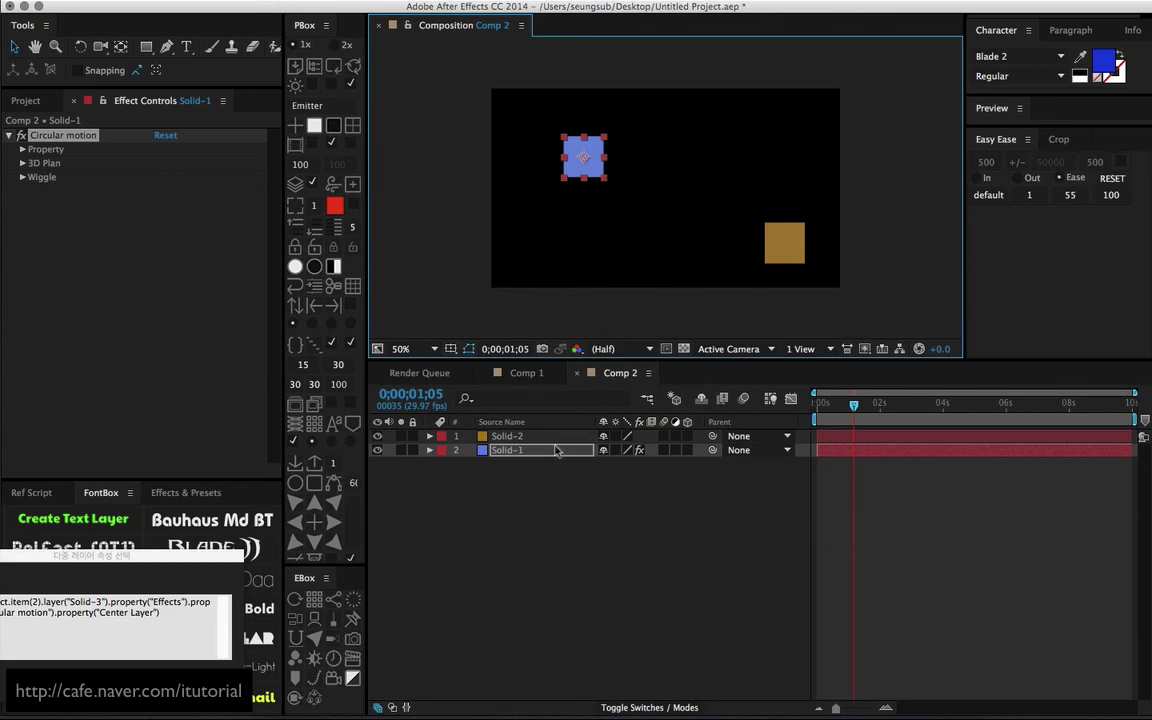
Step: Set the Center Layer of Solid-1's Circular motion to Solid-2 and scrub the animation to 0;00;01;00
{"action": "left_click", "coordinate": [508, 451]}
{"action": "left_click", "coordinate": [22, 149]}
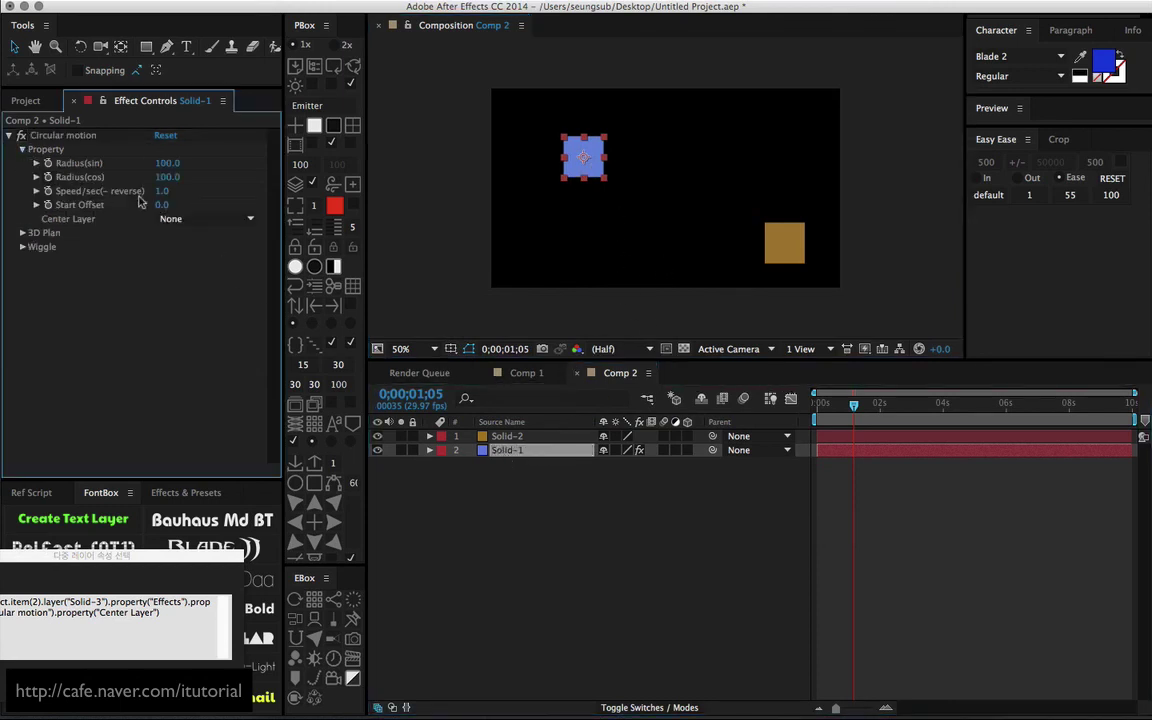
{"action": "left_click", "coordinate": [203, 219]}
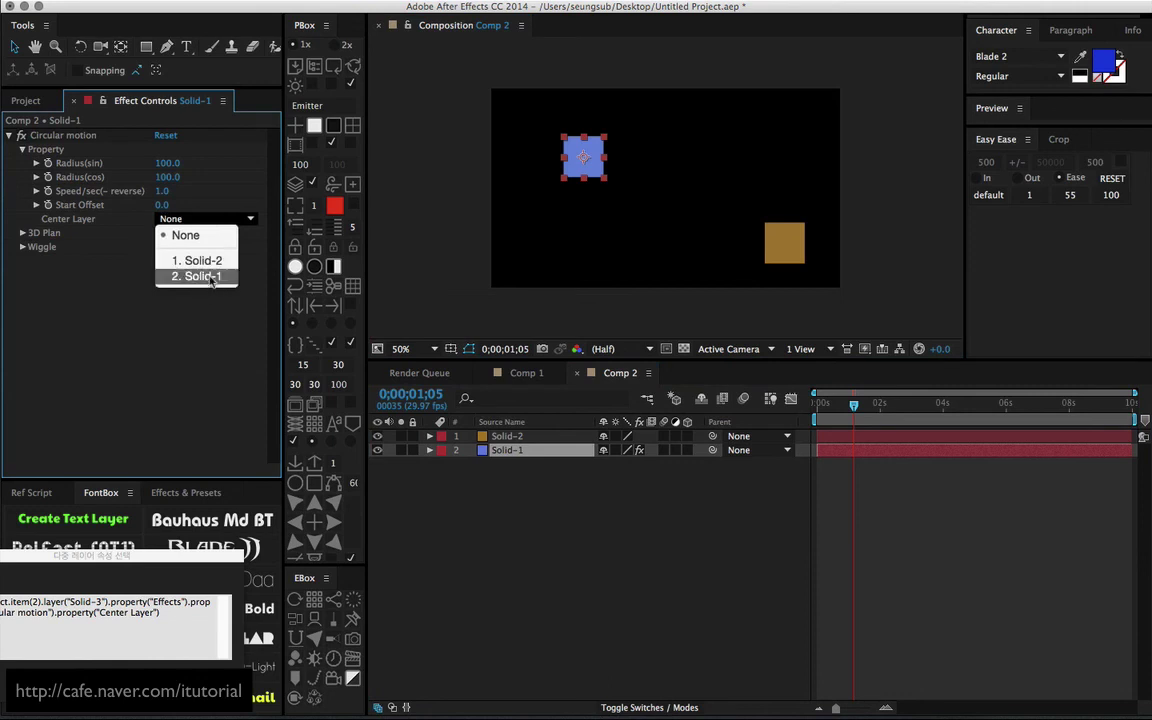
{"action": "left_click", "coordinate": [196, 260]}
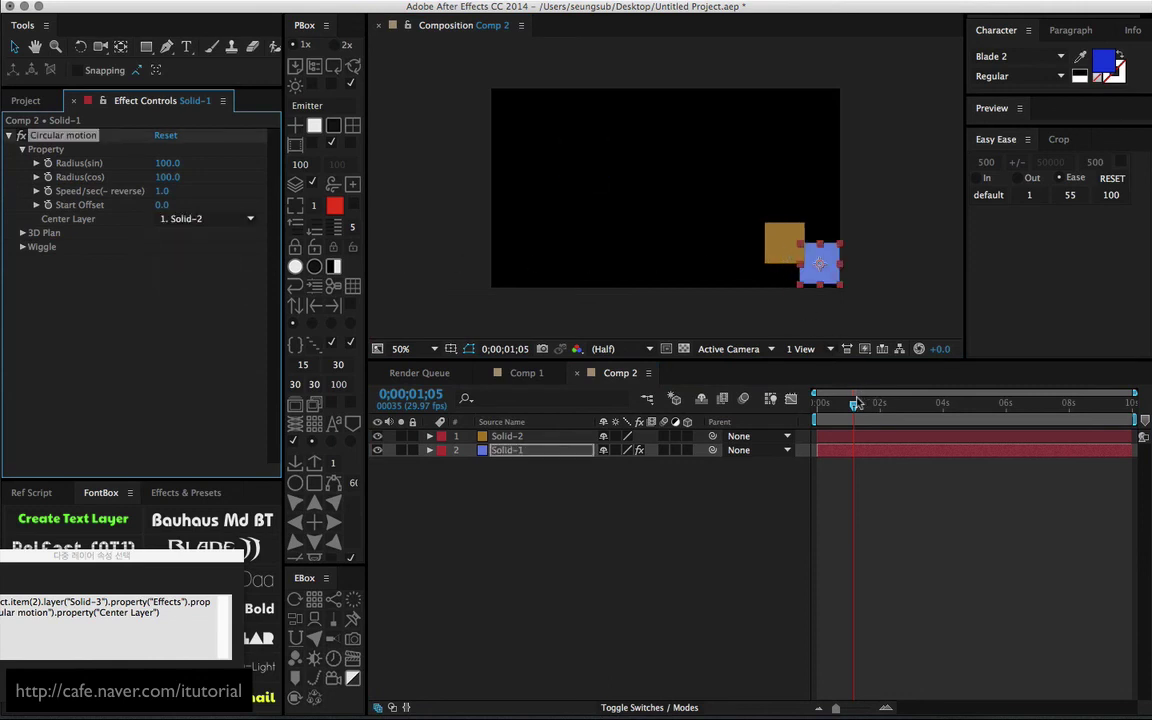
{"action": "left_click_drag", "start_coordinate": [857, 403], "coordinate": [848, 406]}
Step: Move Solid-2 up near the centre of the frame and set Solid-1's Center Layer to None
{"action": "left_click_drag", "start_coordinate": [784, 231], "coordinate": [700, 160]}
{"action": "left_click", "coordinate": [526, 452]}
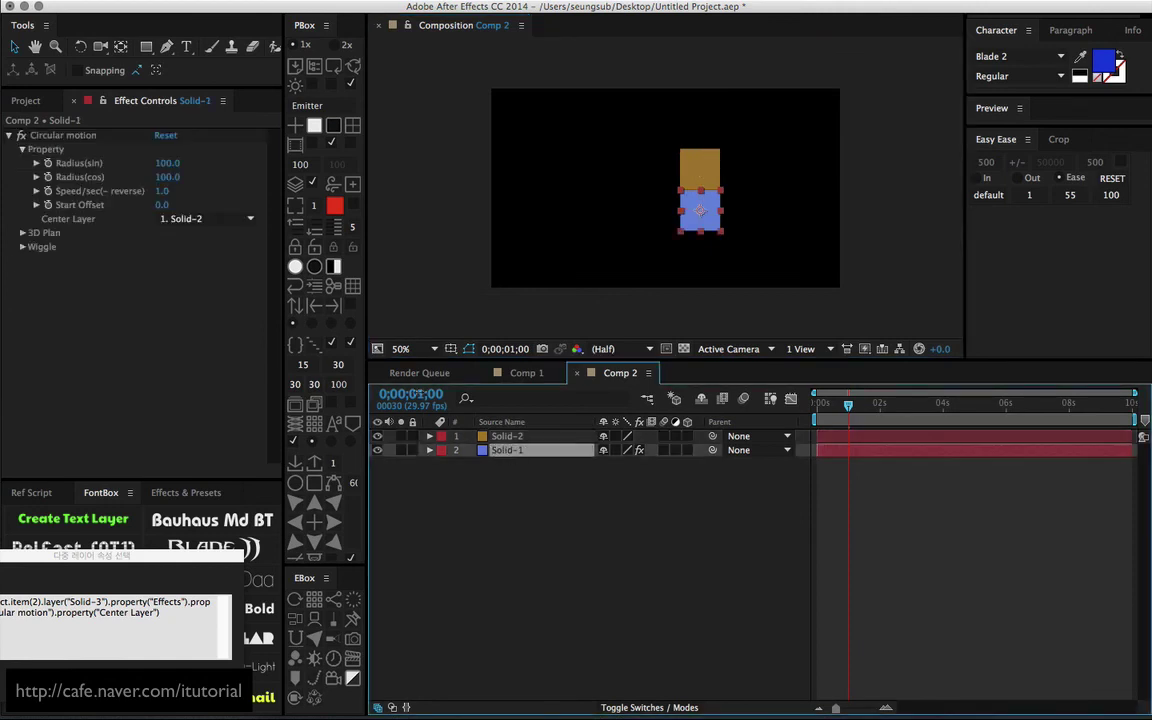
{"action": "left_click", "coordinate": [206, 218]}
{"action": "left_click", "coordinate": [200, 255]}
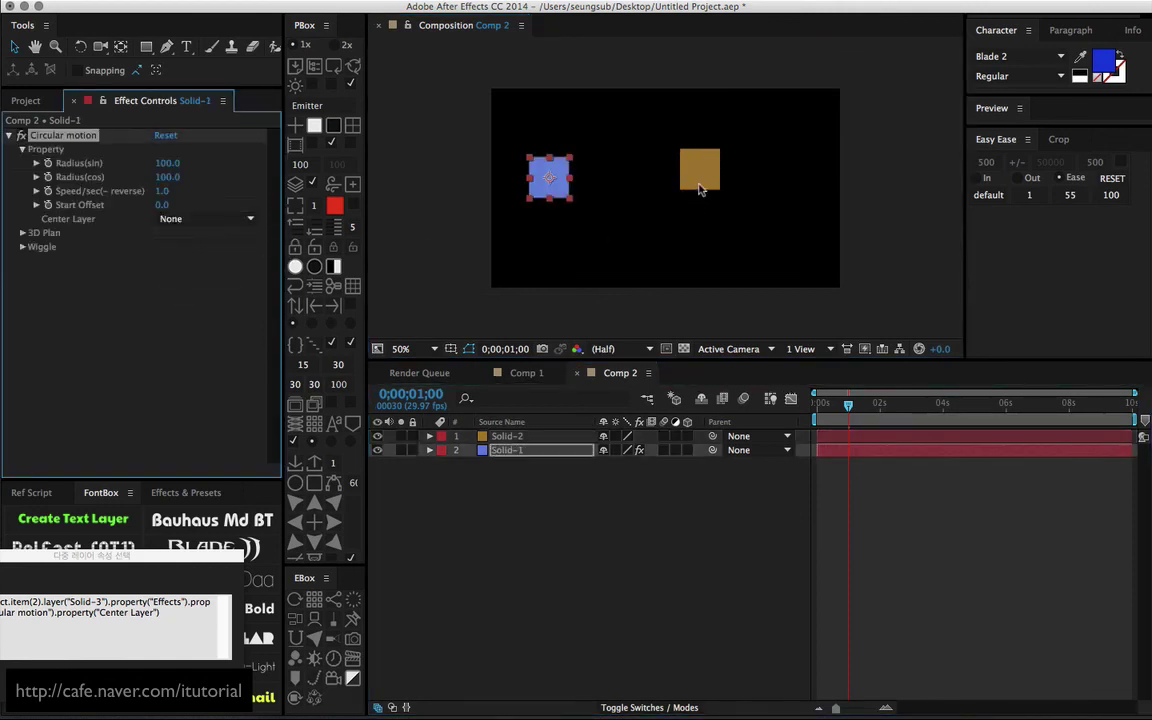
Step: Offset Solid-2's anchor point to the frame's upper-right corner, away from its square, and preview Solid-1's orbit with Center Layer set to Solid-2
{"action": "left_click_drag", "start_coordinate": [698, 173], "coordinate": [818, 108]}
{"action": "key", "text": "y"}
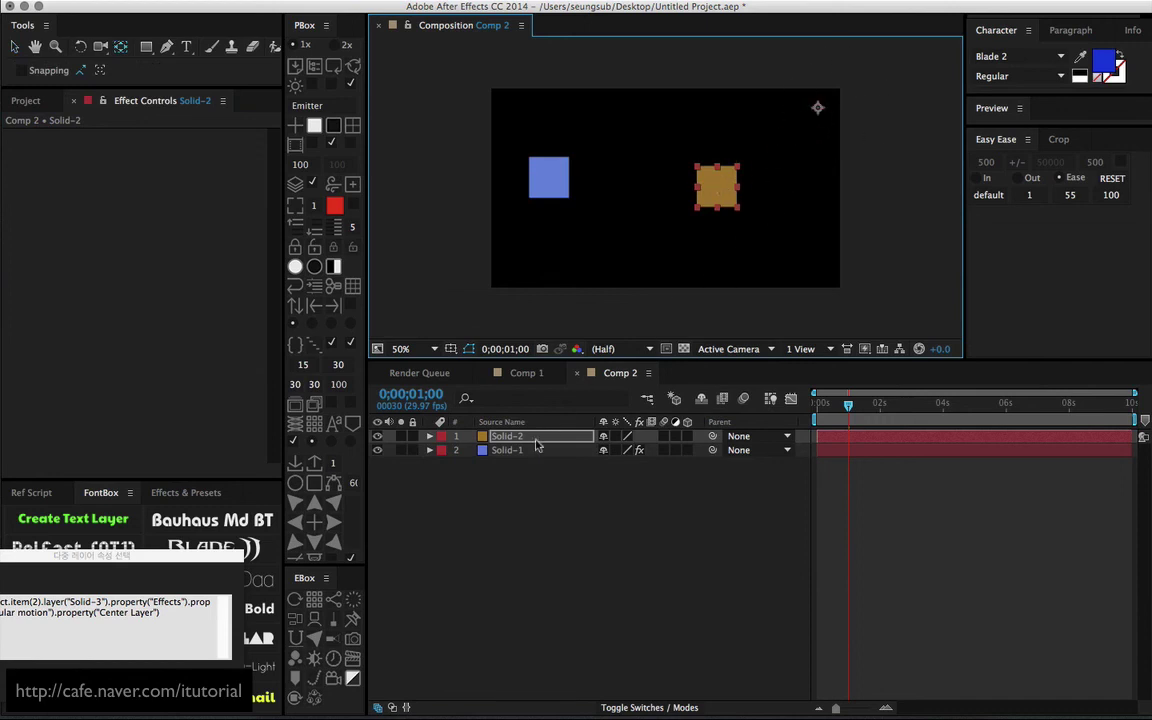
{"action": "key", "text": "ctrl+Down"}
{"action": "left_click", "coordinate": [230, 219]}
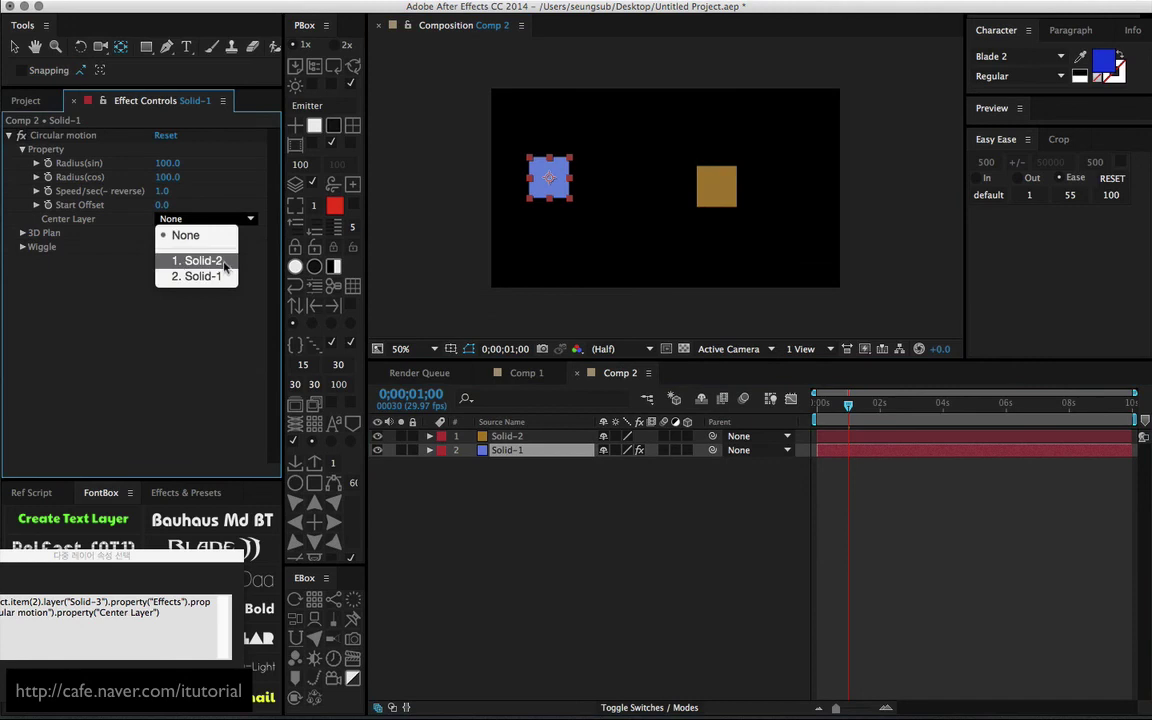
{"action": "left_click", "coordinate": [226, 257]}
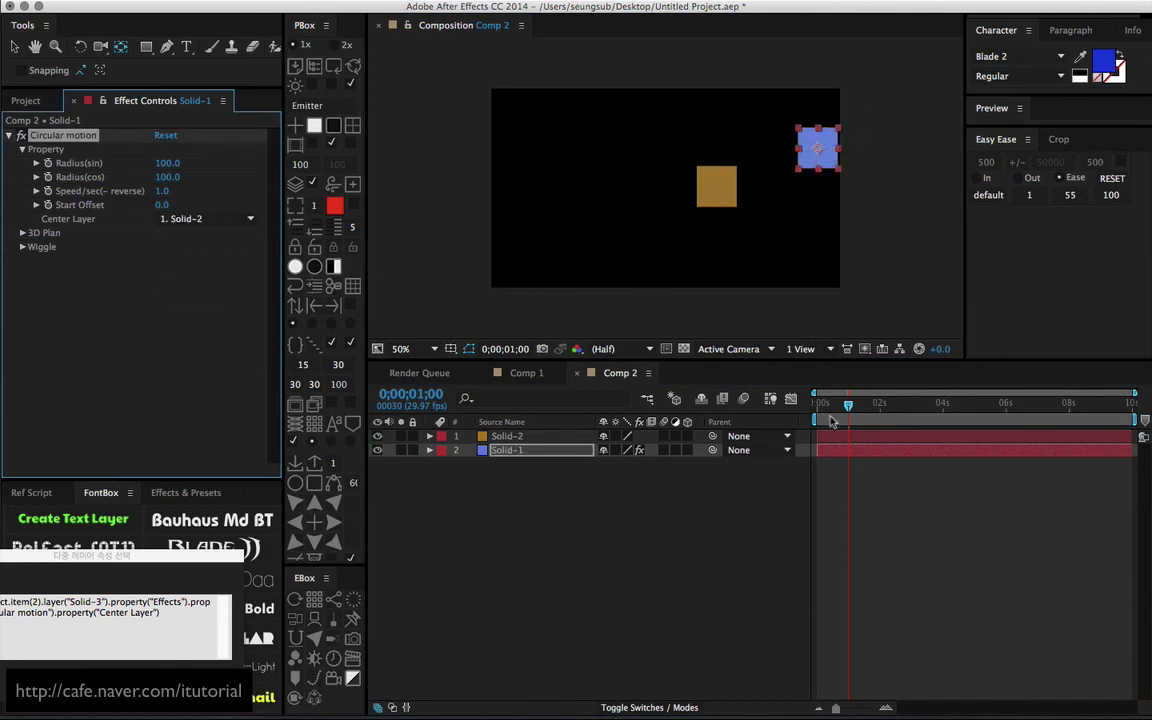
{"action": "mouse_move", "coordinate": [836, 403]}
{"action": "left_mouse_down"}
{"action": "mouse_move", "coordinate": [886, 407]}
{"action": "mouse_move", "coordinate": [856, 405]}
{"action": "left_mouse_up"}
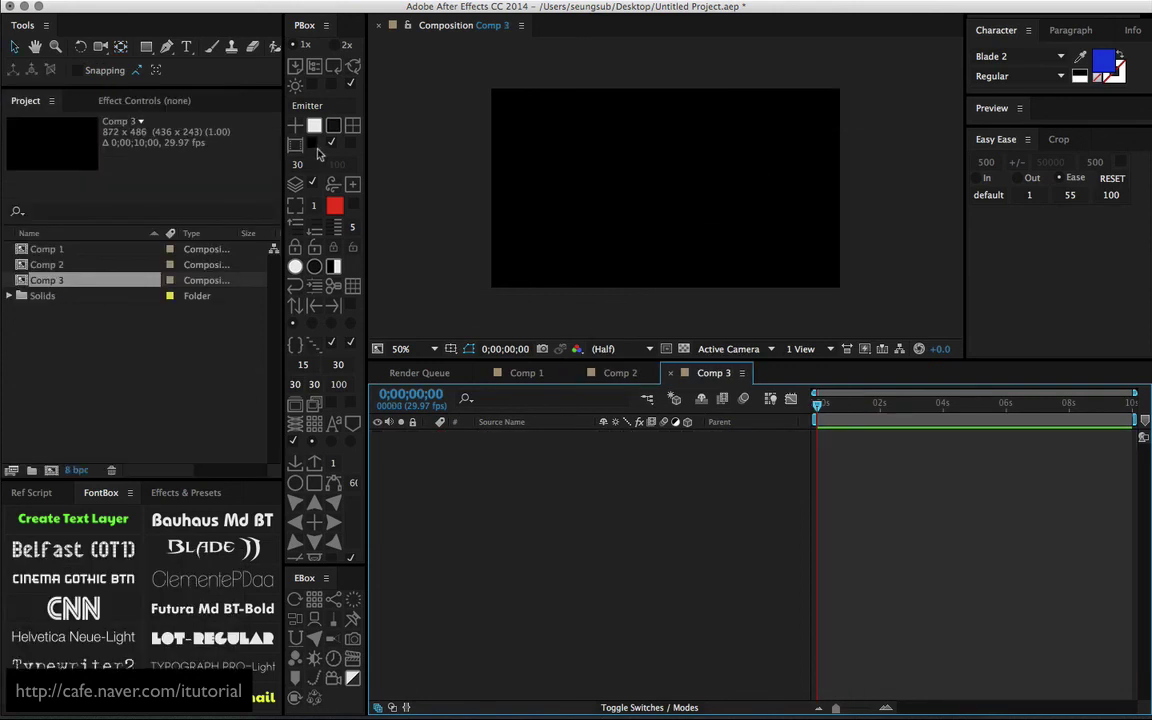
Step: Add a solid of size 100 to Comp 3 and apply Circular motion to its position
{"action": "left_click", "coordinate": [318, 150]}
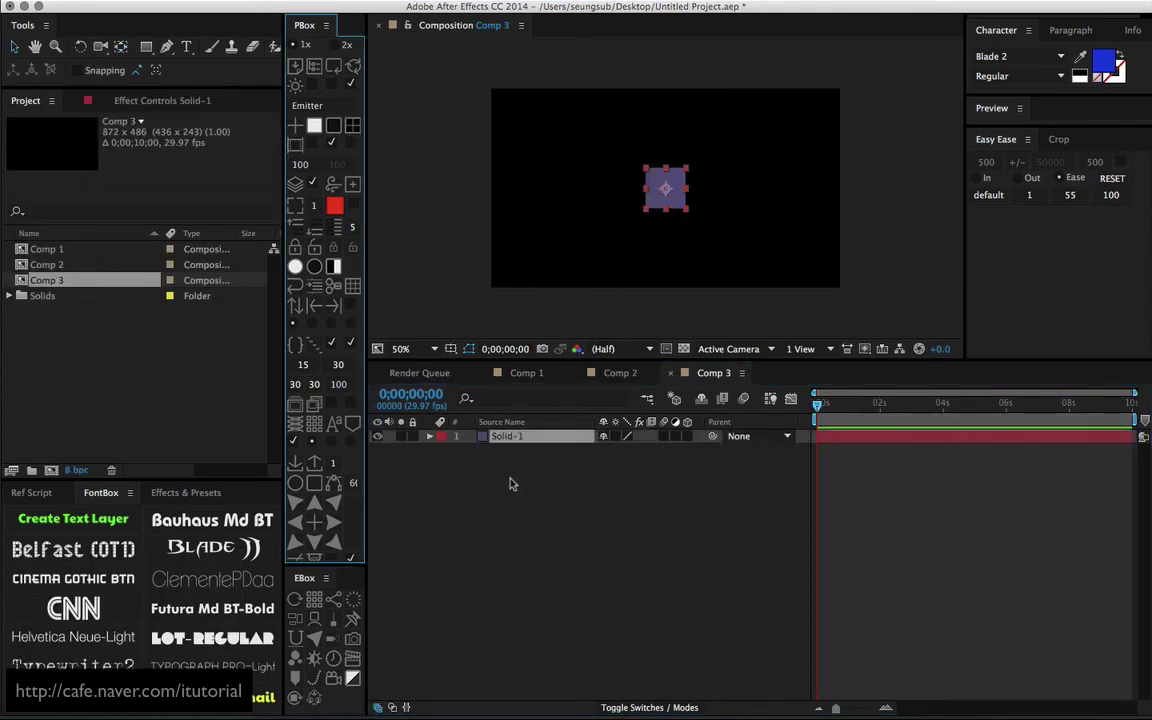
{"action": "left_click", "coordinate": [519, 441]}
{"action": "left_click", "coordinate": [288, 527]}
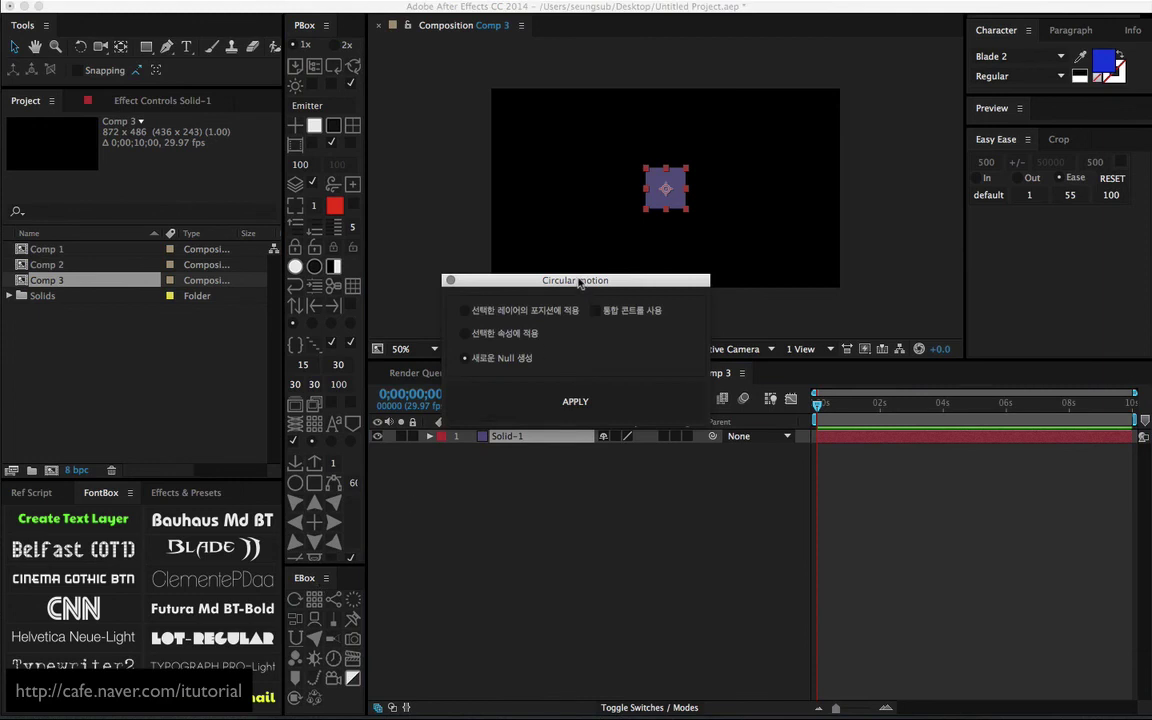
{"action": "left_click_drag", "start_coordinate": [517, 264], "coordinate": [479, 249]}
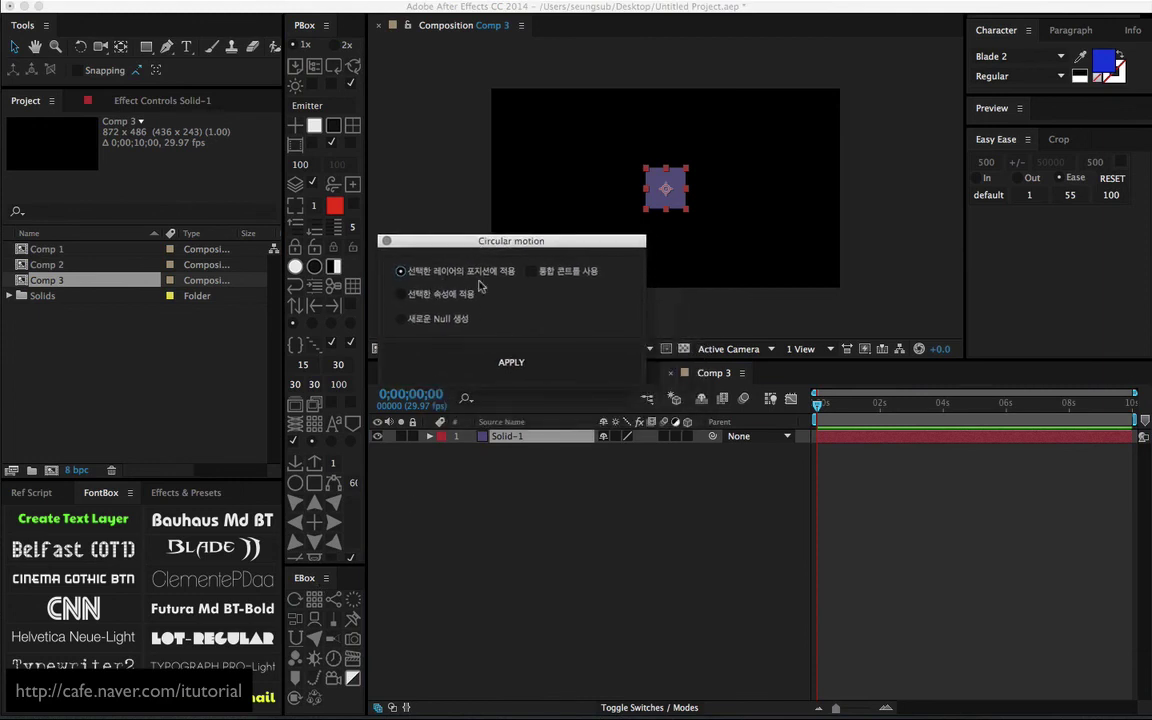
{"action": "left_click", "coordinate": [511, 362]}
{"action": "left_click", "coordinate": [387, 242]}
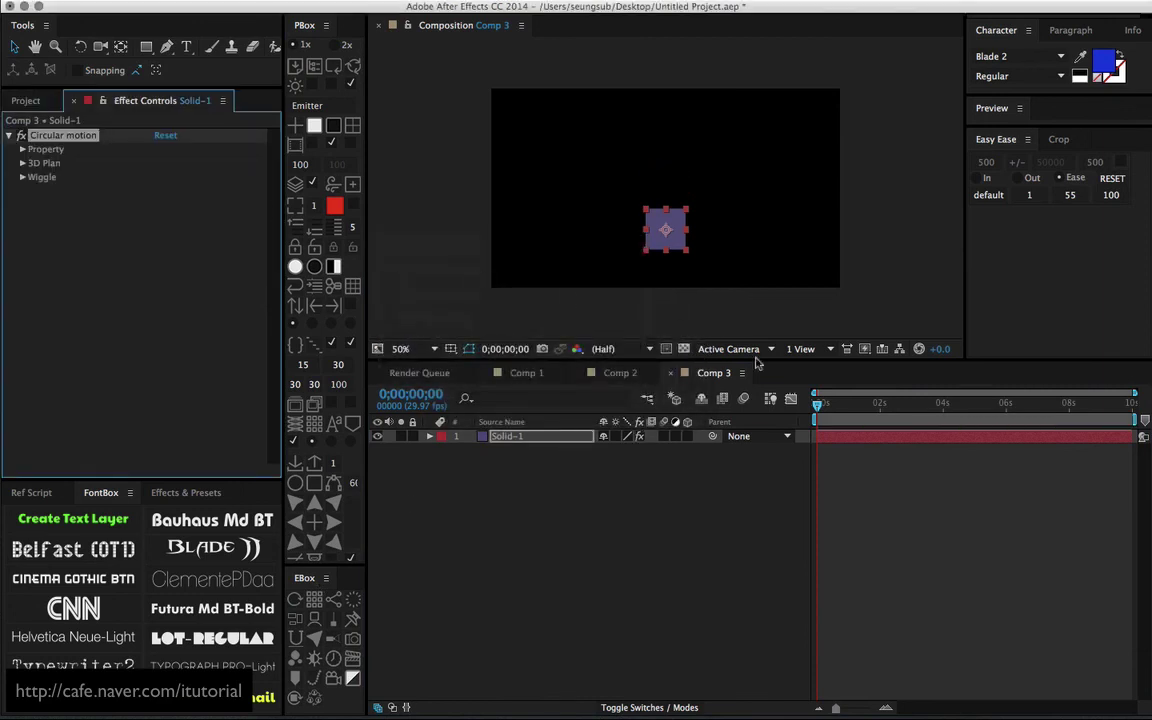
Step: Preview Solid-1's circular path, set its Radius(sin) to 0 and scrub the animation to 0;00;01;26
{"action": "left_click_drag", "start_coordinate": [821, 407], "coordinate": [863, 403]}
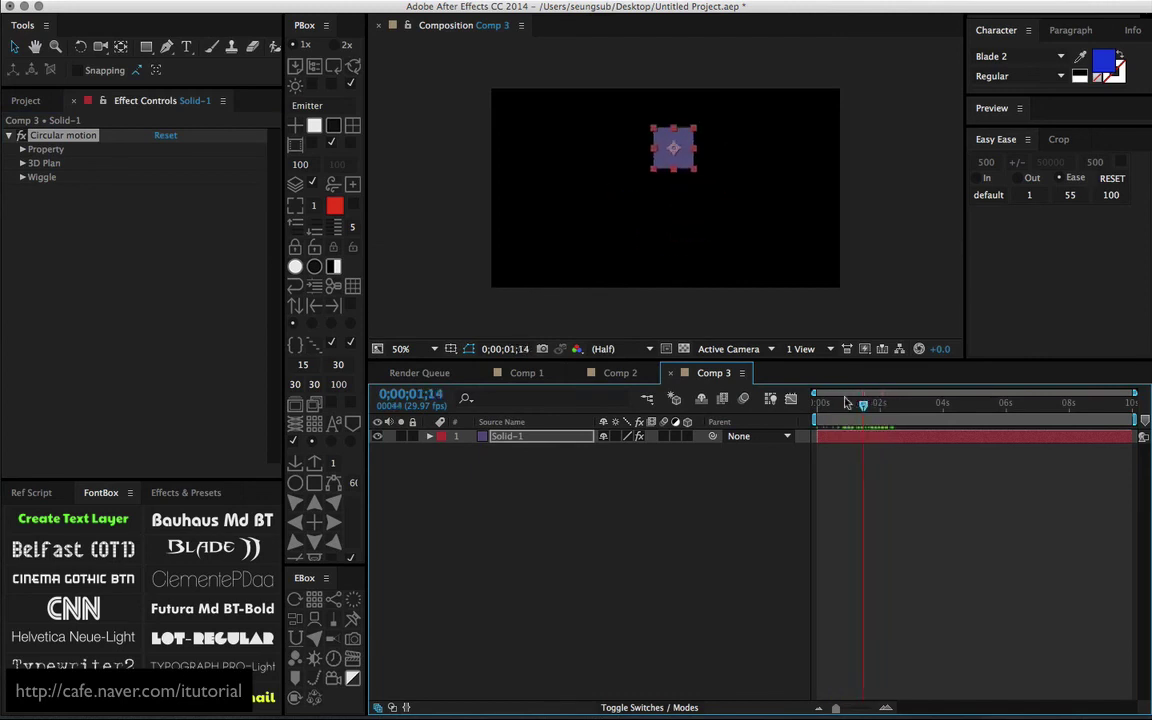
{"action": "left_click", "coordinate": [509, 438]}
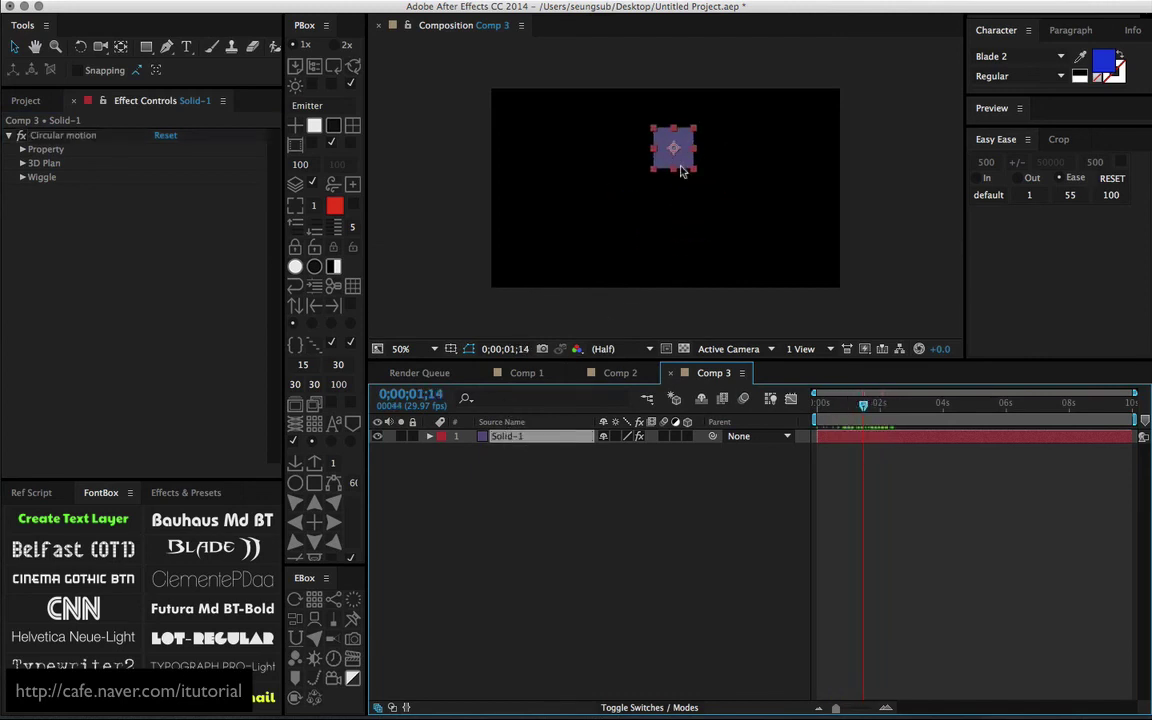
{"action": "left_click", "coordinate": [22, 150]}
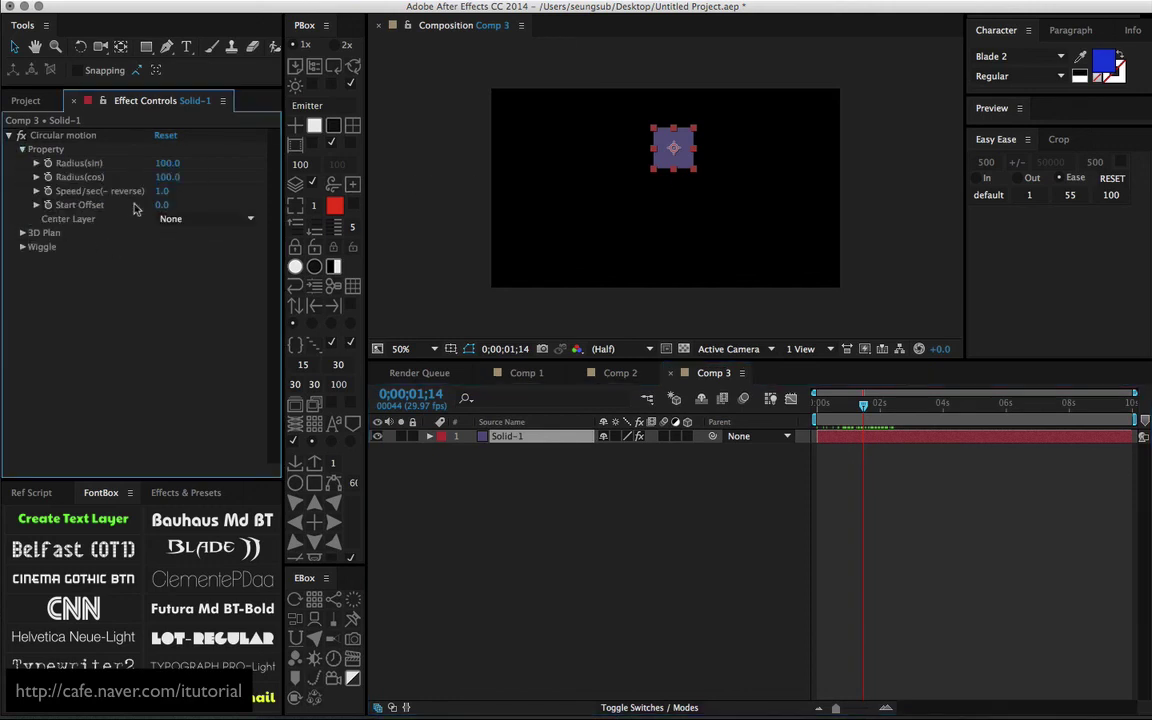
{"action": "left_click", "coordinate": [167, 163]}
{"action": "key", "text": "Return"}
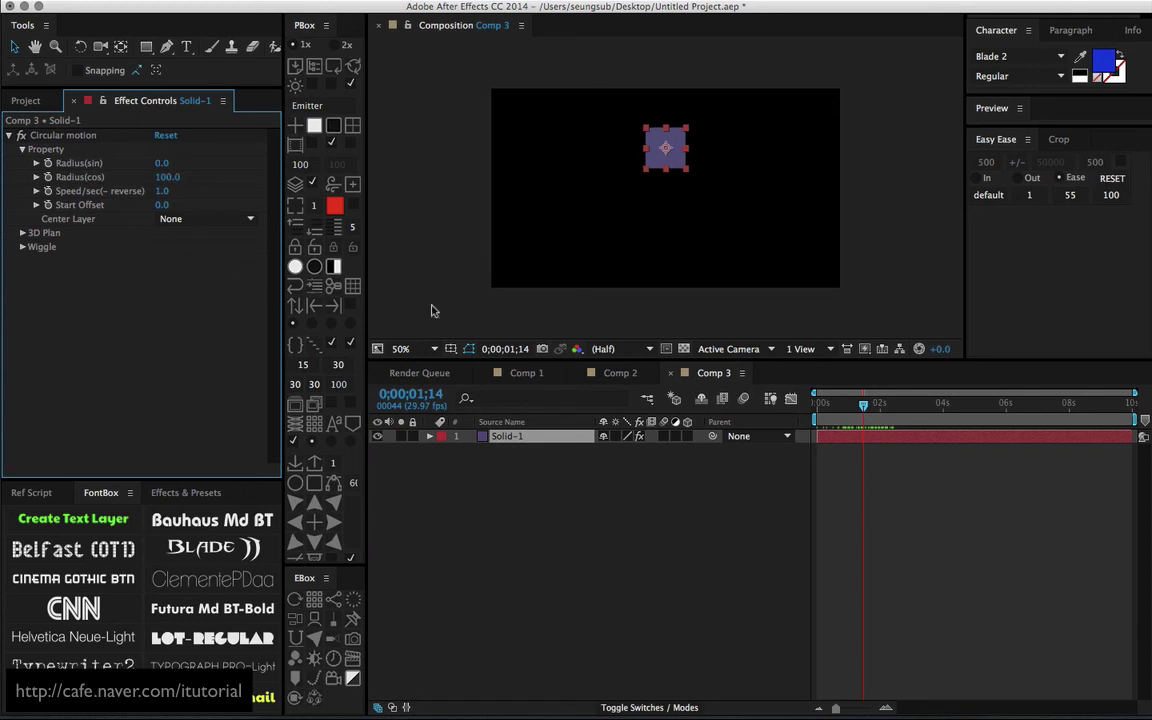
{"action": "left_click_drag", "start_coordinate": [833, 410], "coordinate": [876, 405]}
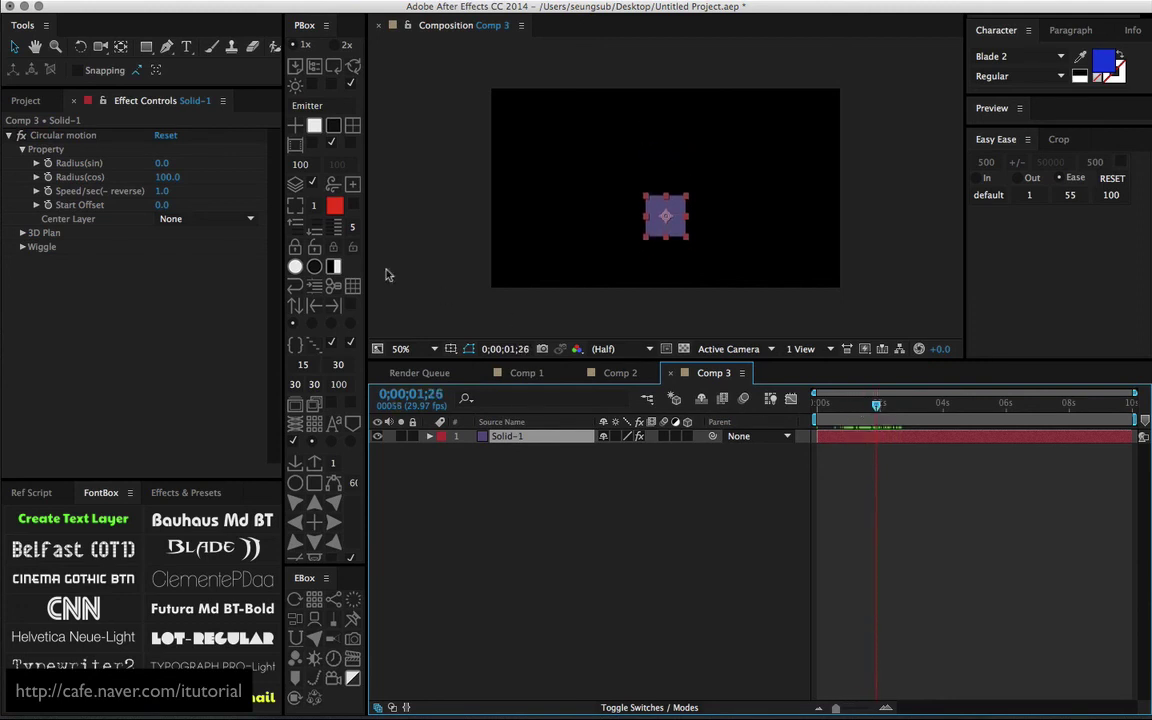
Step: Set Solid-1's Radius(sin) to 185 and Radius(cos) to 0, and scrub the animation to about 0;00;02;00
{"action": "left_click_drag", "start_coordinate": [165, 164], "coordinate": [275, 163]}
{"action": "left_click", "coordinate": [169, 178]}
{"action": "type", "text": "0"}
{"action": "key", "text": "Return"}
{"action": "left_click_drag", "start_coordinate": [824, 409], "coordinate": [929, 403]}
{"action": "key", "text": "space"}
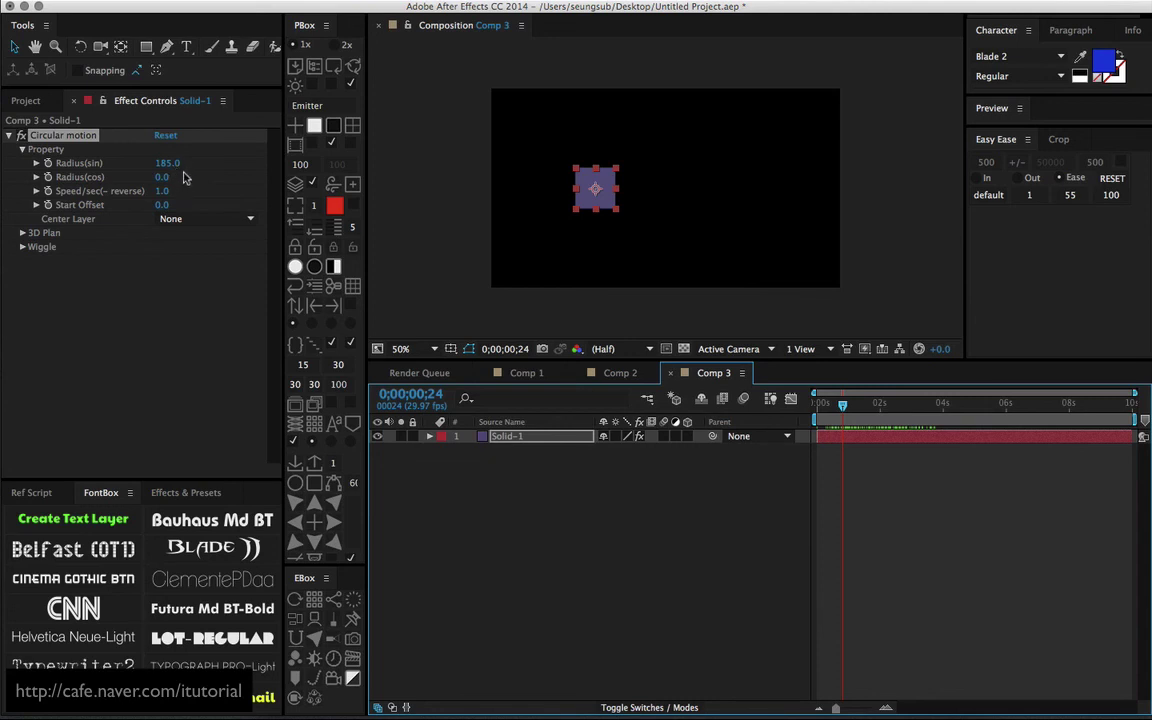
{"action": "left_click_drag", "start_coordinate": [842, 404], "coordinate": [880, 407]}
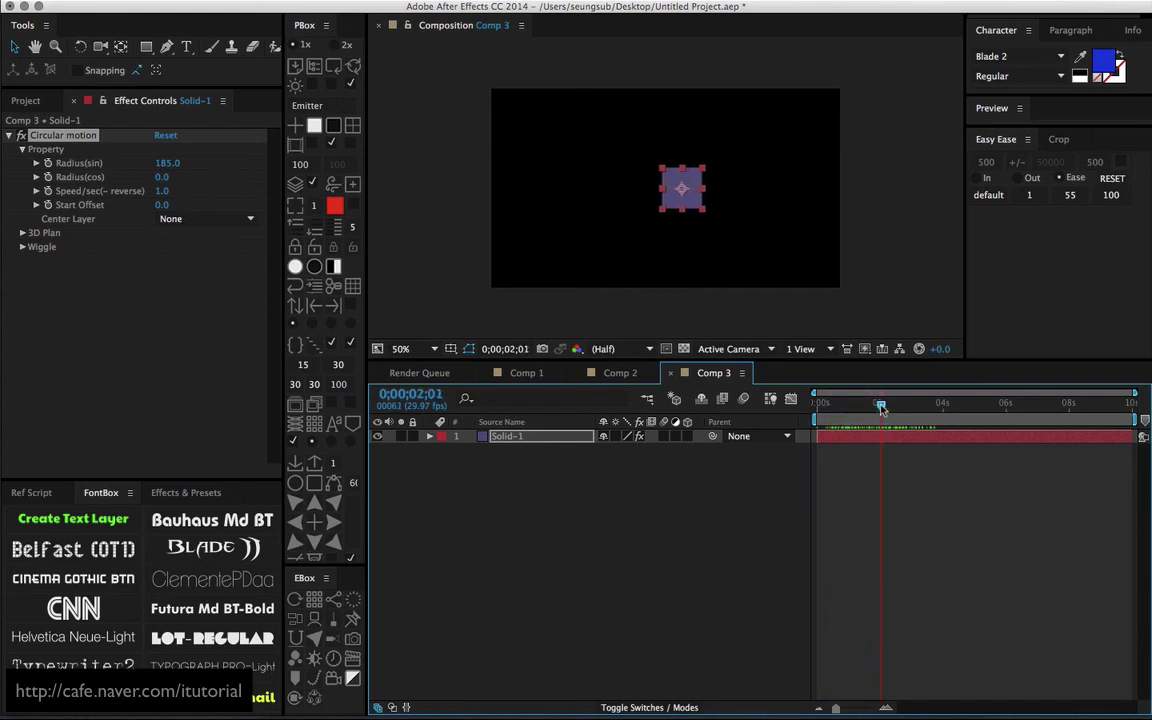
Step: Show the composition in Custom View 1, make Solid-1 a 3D layer and scrub the animation to 0;00;01;24
{"action": "left_click", "coordinate": [760, 350]}
{"action": "left_click", "coordinate": [735, 491]}
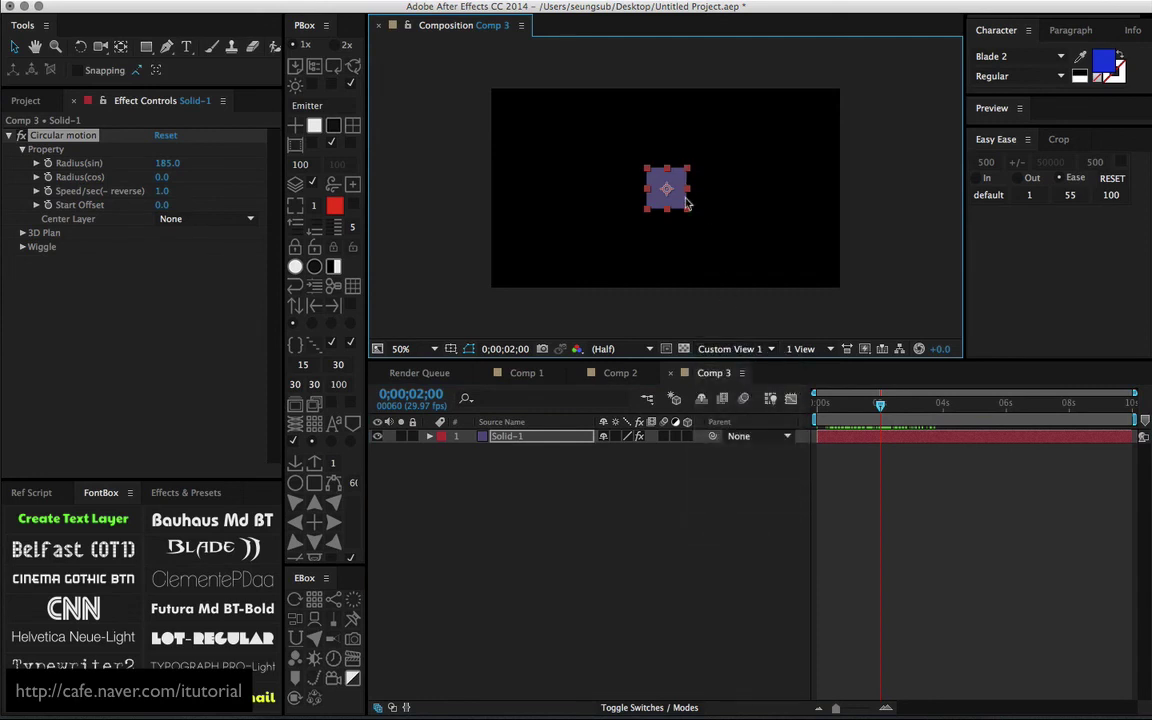
{"action": "key", "text": "c"}
{"action": "left_click", "coordinate": [295, 226]}
{"action": "left_click", "coordinate": [687, 436]}
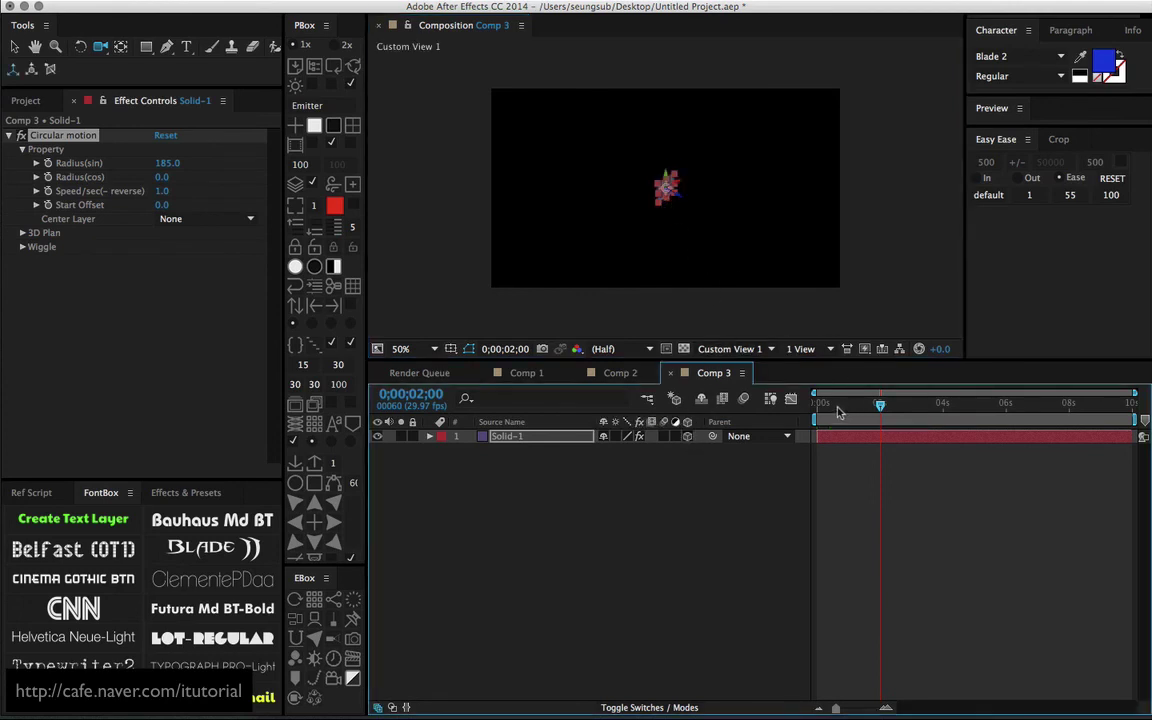
{"action": "left_click_drag", "start_coordinate": [838, 412], "coordinate": [874, 405]}
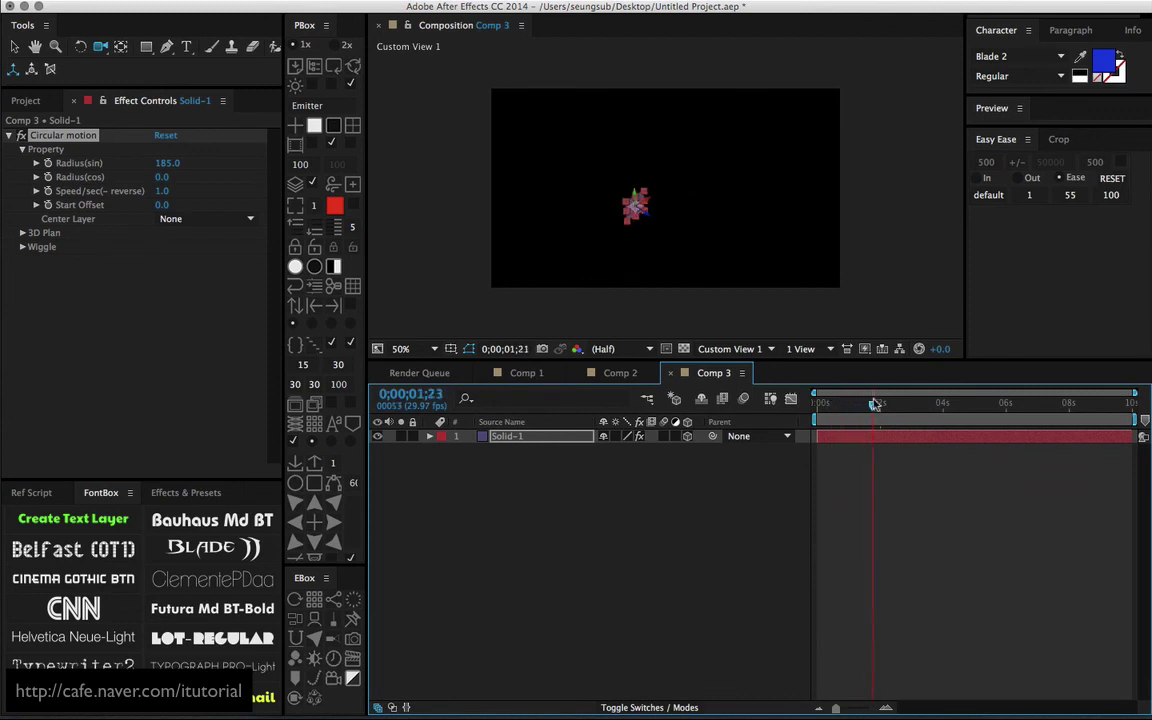
{"action": "left_click", "coordinate": [602, 483]}
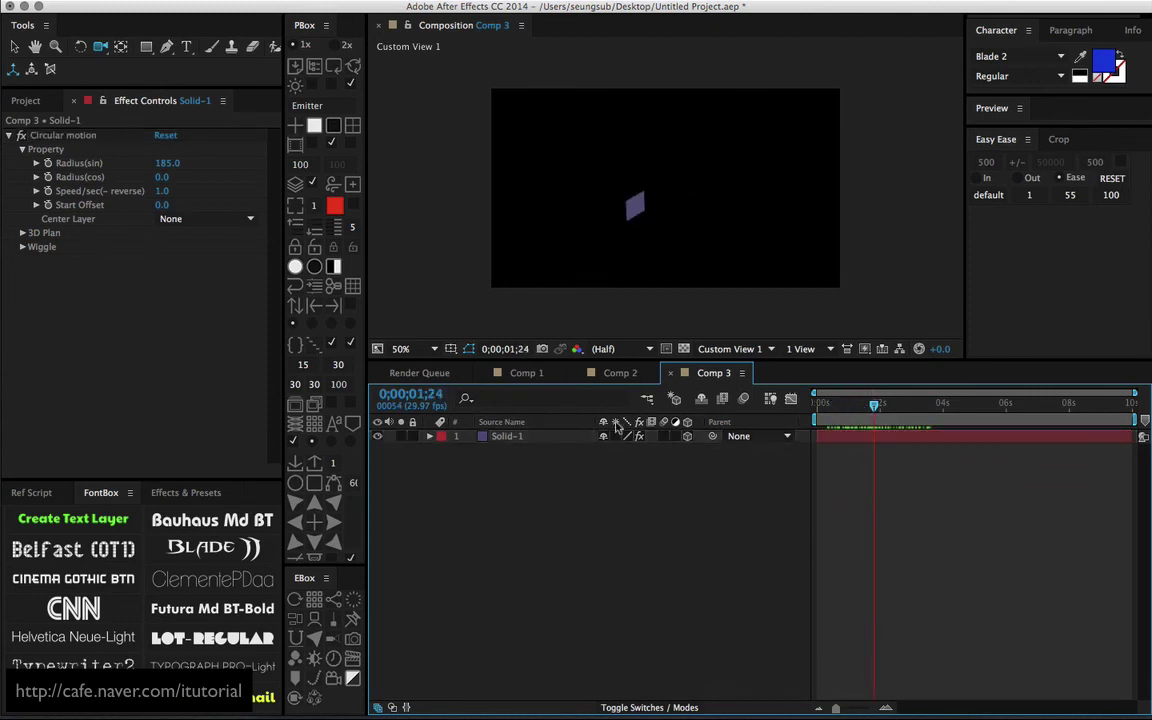